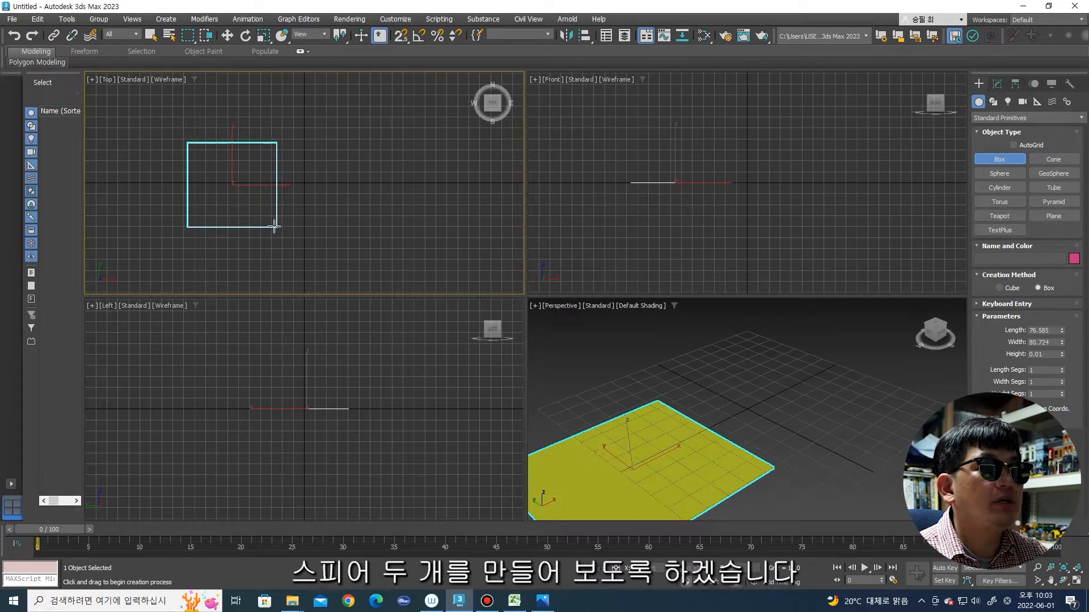
Step: Finish the box at a height of about 94 and draw a sphere of radius about 39 beside it in the Top view
{"action": "left_click", "coordinate": [279, 122]}
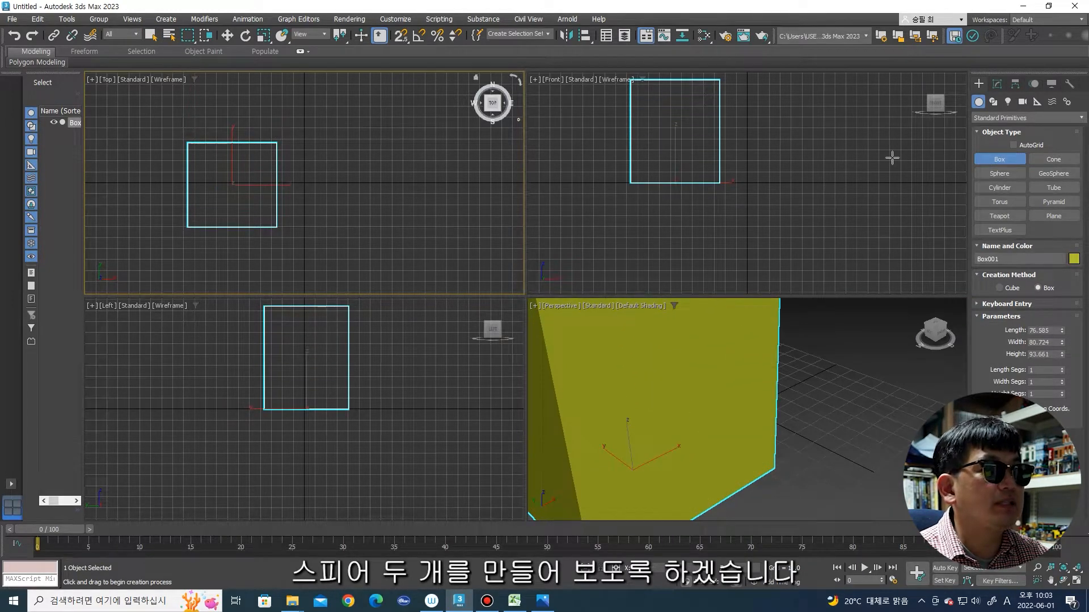
{"action": "left_click", "coordinate": [999, 174]}
{"action": "left_click_drag", "start_coordinate": [368, 182], "coordinate": [400, 212]}
Step: Move the sphere up along Z by about 43 units in the perspective view
{"action": "middle_click_drag", "start_coordinate": [733, 450], "coordinate": [692, 450]}
{"action": "scroll", "coordinate": [693, 450], "scroll_direction": "down", "scroll_amount": 2}
{"action": "middle_click_drag", "start_coordinate": [732, 406], "coordinate": [707, 415]}
{"action": "key", "text": "w"}
{"action": "middle_click_drag", "start_coordinate": [755, 379], "coordinate": [735, 371], "text": "alt"}
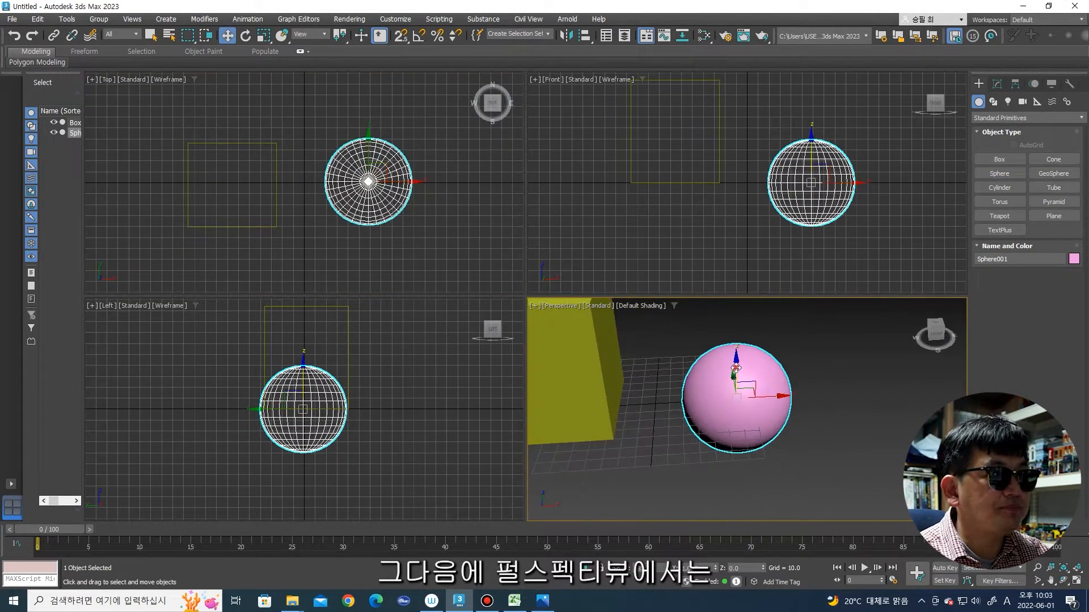
{"action": "left_click_drag", "start_coordinate": [735, 368], "coordinate": [735, 320]}
{"action": "middle_click_drag", "start_coordinate": [737, 340], "coordinate": [739, 377], "text": "alt"}
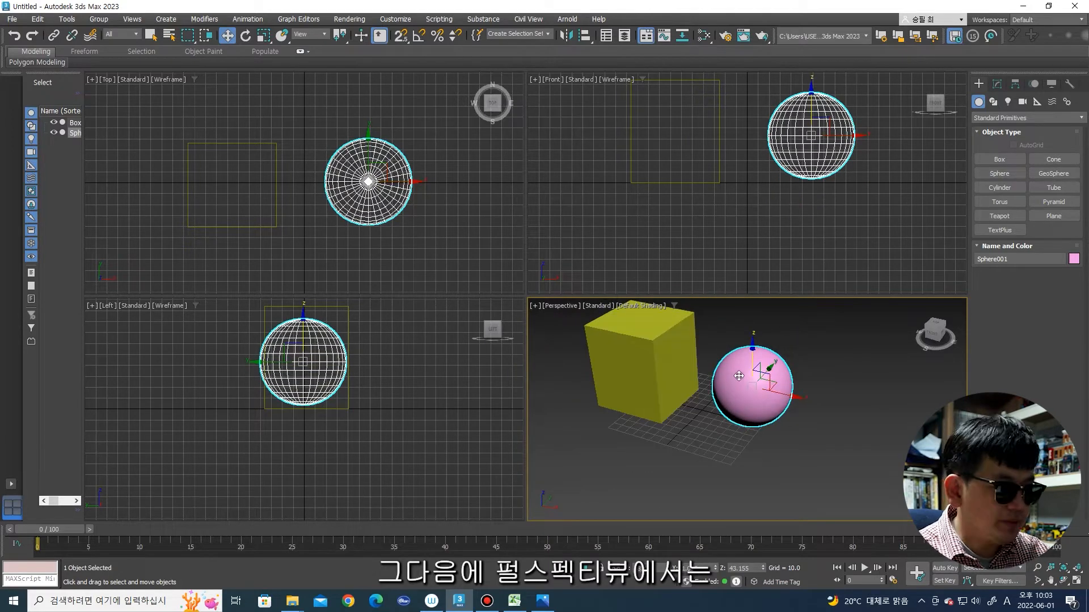
Step: Turn on Edged Faces shading in the perspective view and select the box
{"action": "key", "text": "F4"}
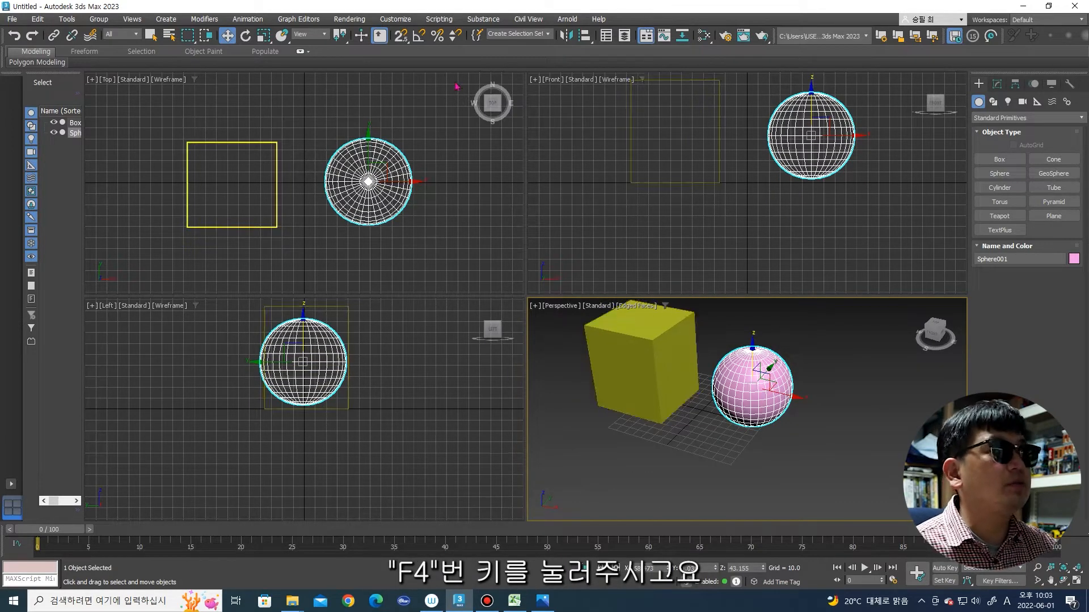
{"action": "left_click", "coordinate": [305, 145]}
{"action": "left_click", "coordinate": [274, 143]}
{"action": "middle_click_drag", "start_coordinate": [601, 333], "coordinate": [675, 369]}
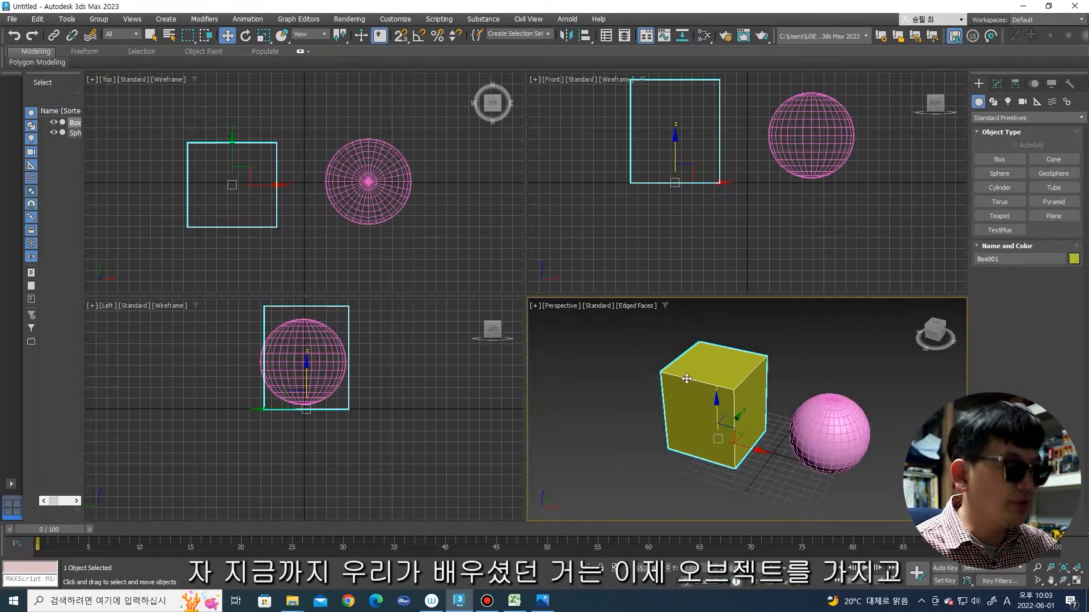
{"action": "scroll", "coordinate": [686, 363], "scroll_direction": "up", "scroll_amount": 3}
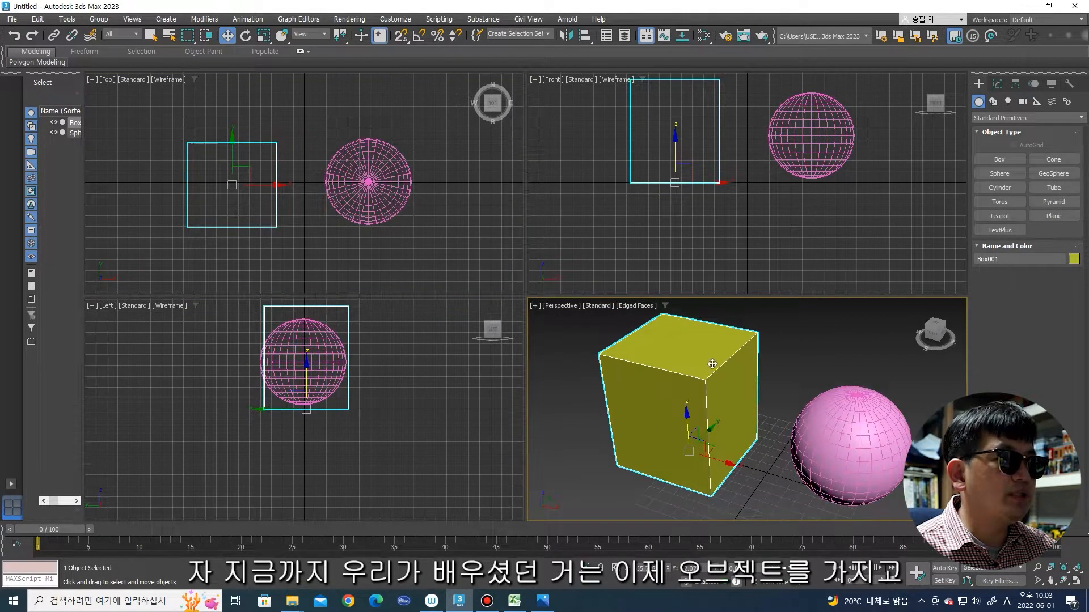
{"action": "middle_click_drag", "start_coordinate": [706, 377], "coordinate": [671, 364]}
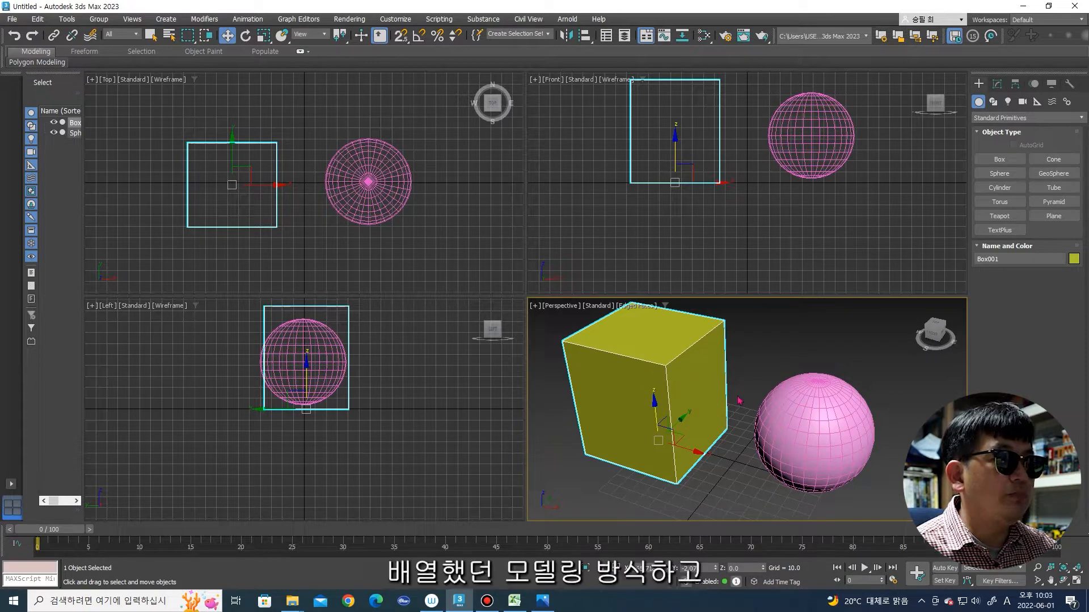
{"action": "scroll", "coordinate": [709, 363], "scroll_direction": "down", "scroll_amount": 2}
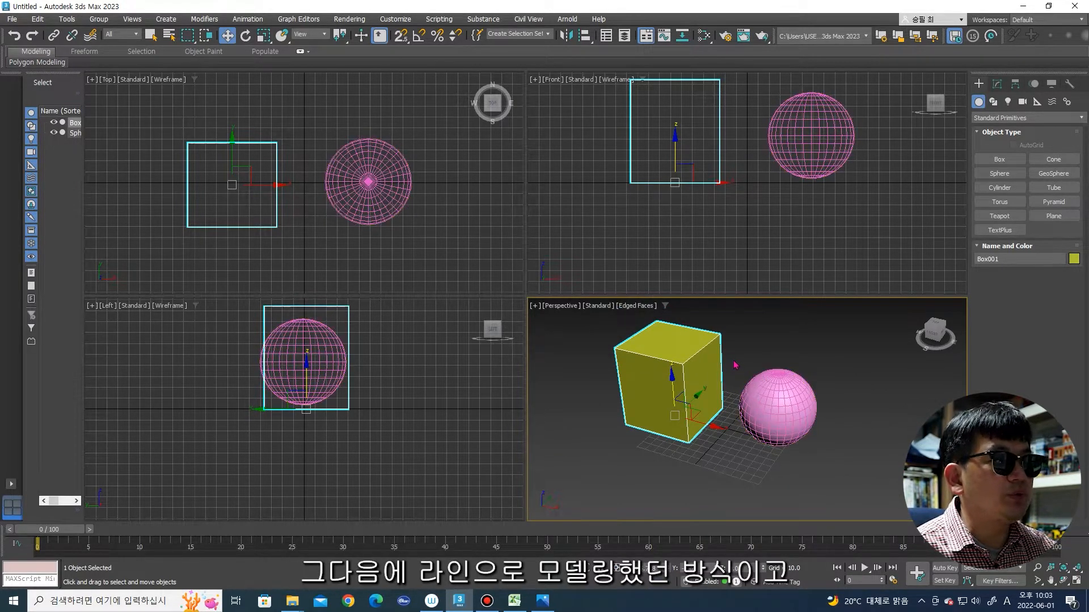
Step: Look up the FFD modifiers available for the box without applying any
{"action": "left_click", "coordinate": [997, 83]}
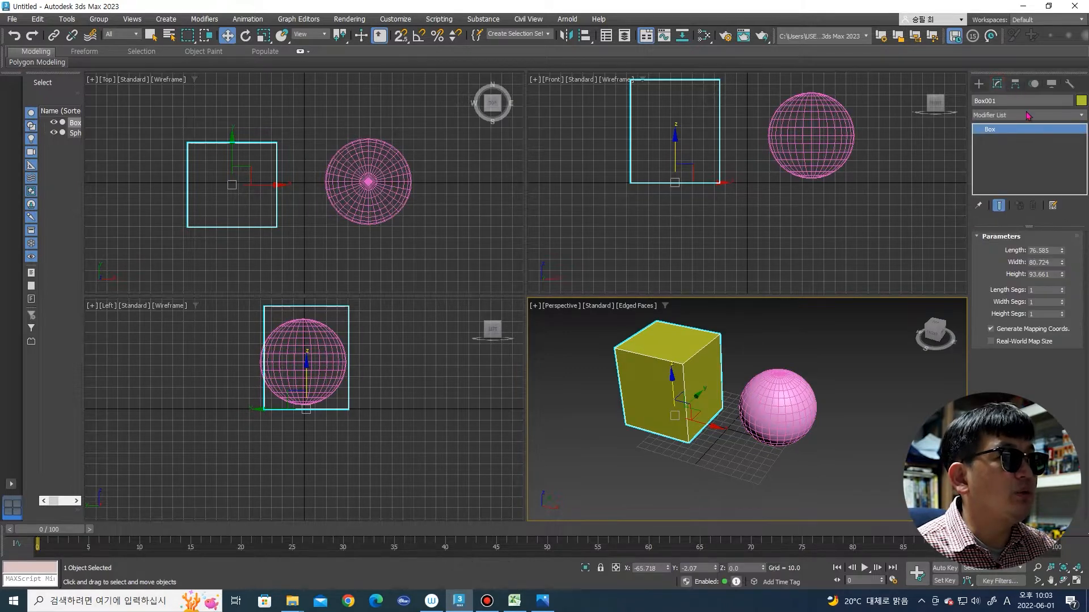
{"action": "left_click", "coordinate": [1030, 116]}
{"action": "key", "text": "f"}
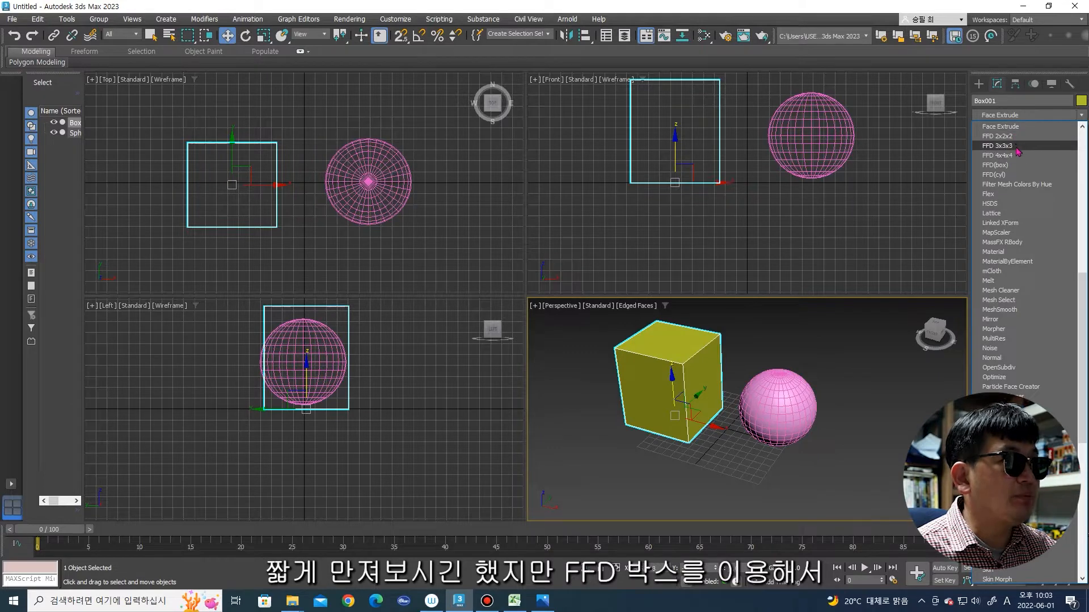
{"action": "left_click", "coordinate": [1021, 115]}
{"action": "left_click", "coordinate": [741, 366]}
{"action": "left_click", "coordinate": [713, 336]}
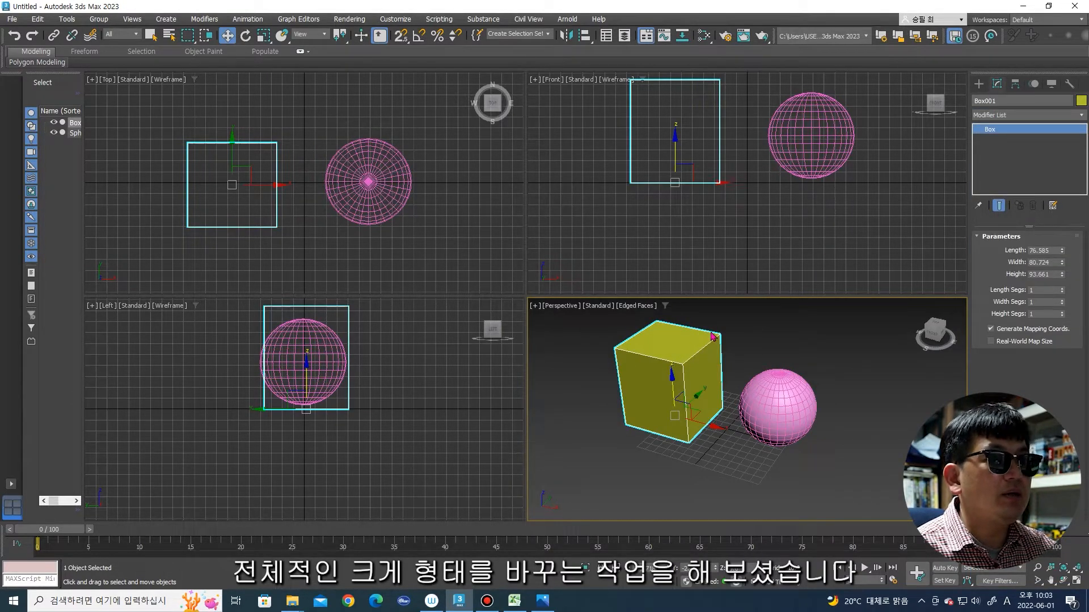
{"action": "middle_click_drag", "start_coordinate": [724, 152], "coordinate": [722, 188]}
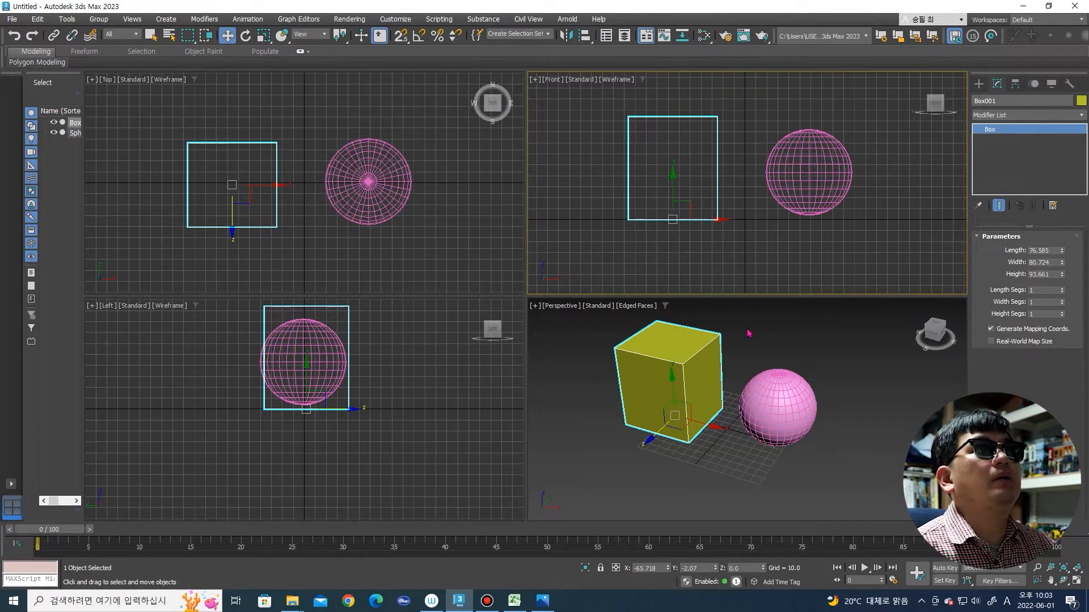
Step: Select the sphere and convert it to an Editable Poly
{"action": "left_click", "coordinate": [771, 367]}
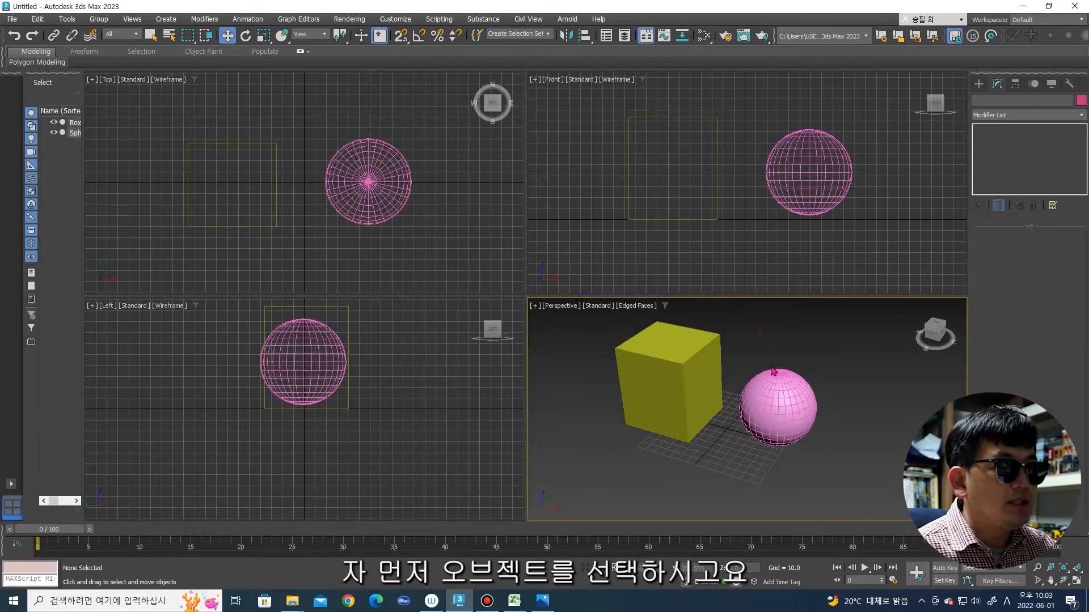
{"action": "left_click", "coordinate": [793, 396]}
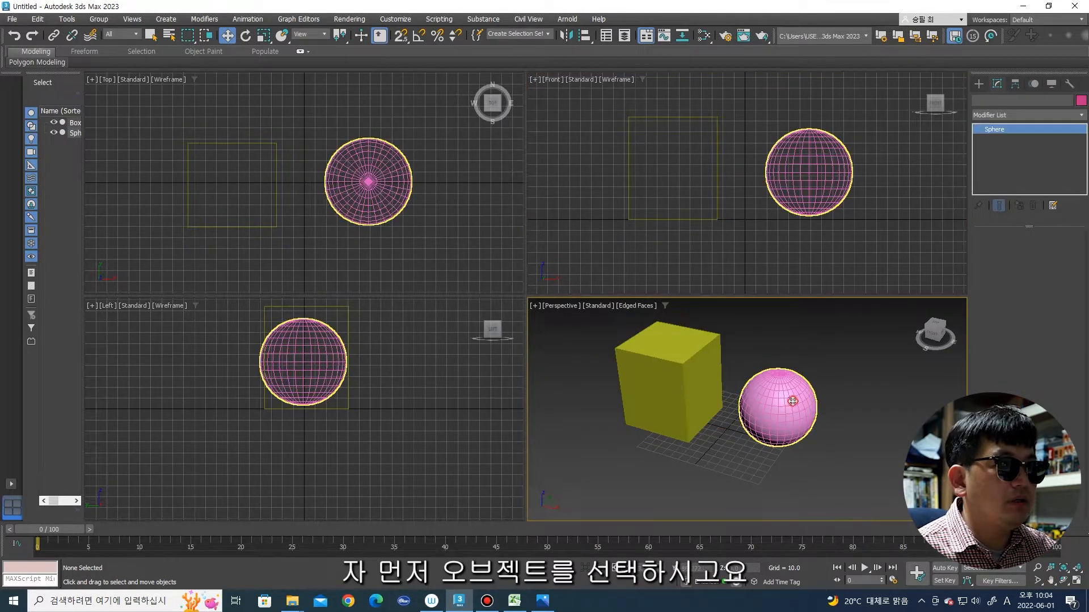
{"action": "scroll", "coordinate": [766, 371], "scroll_direction": "up", "scroll_amount": 1}
{"action": "scroll", "coordinate": [766, 374], "scroll_direction": "up", "scroll_amount": 2}
{"action": "right_click", "coordinate": [764, 381]}
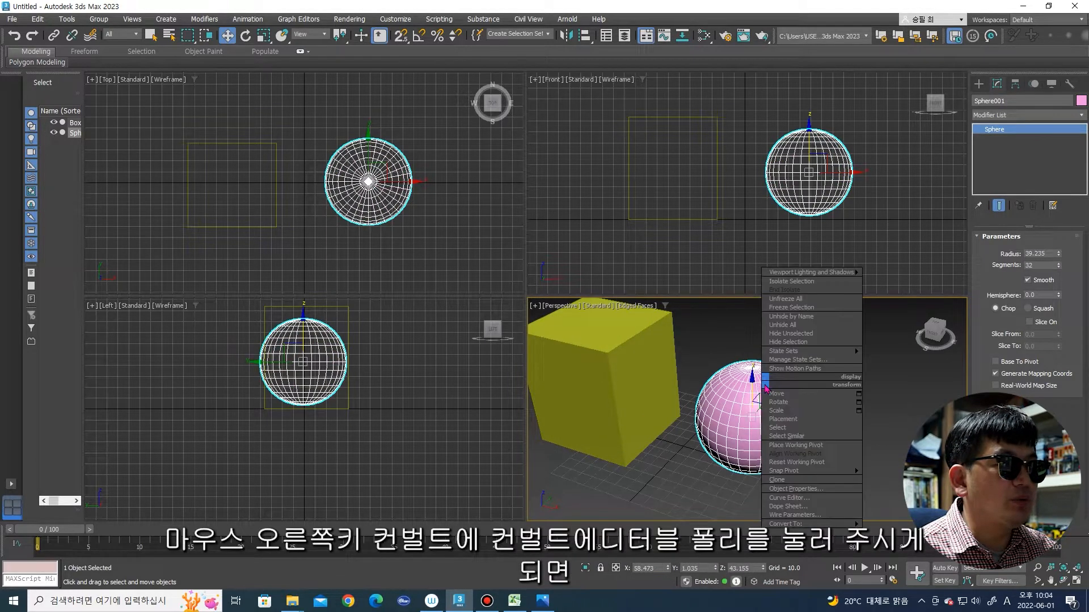
{"action": "mouse_move", "coordinate": [840, 524]}
{"action": "left_click", "coordinate": [902, 533]}
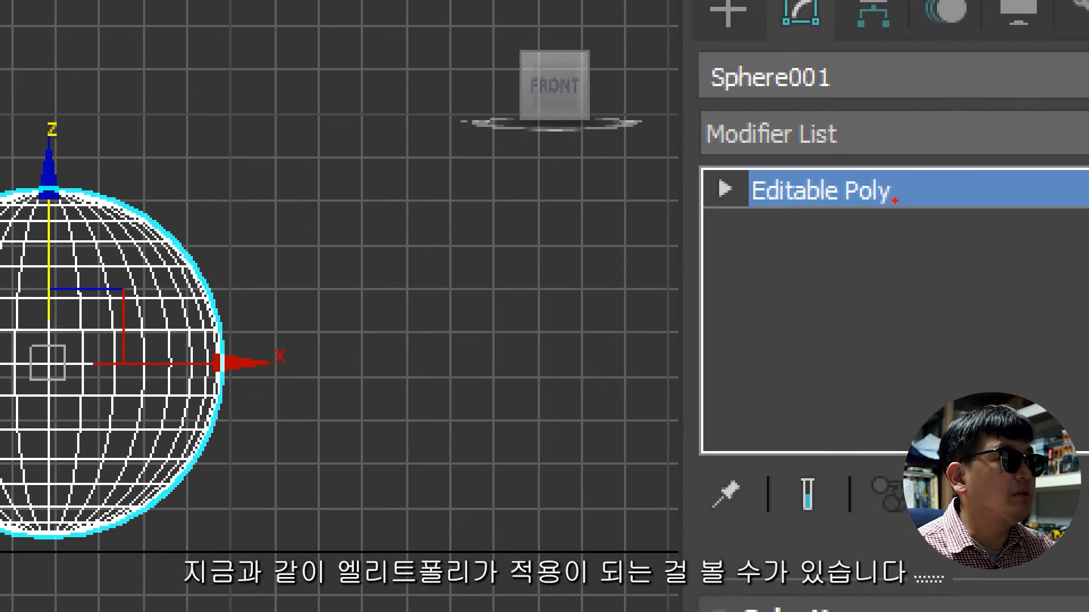
{"action": "mouse_move", "coordinate": [894, 201]}
{"action": "left_mouse_down"}
{"action": "mouse_move", "coordinate": [661, 175]}
{"action": "mouse_move", "coordinate": [938, 243]}
{"action": "left_mouse_up"}
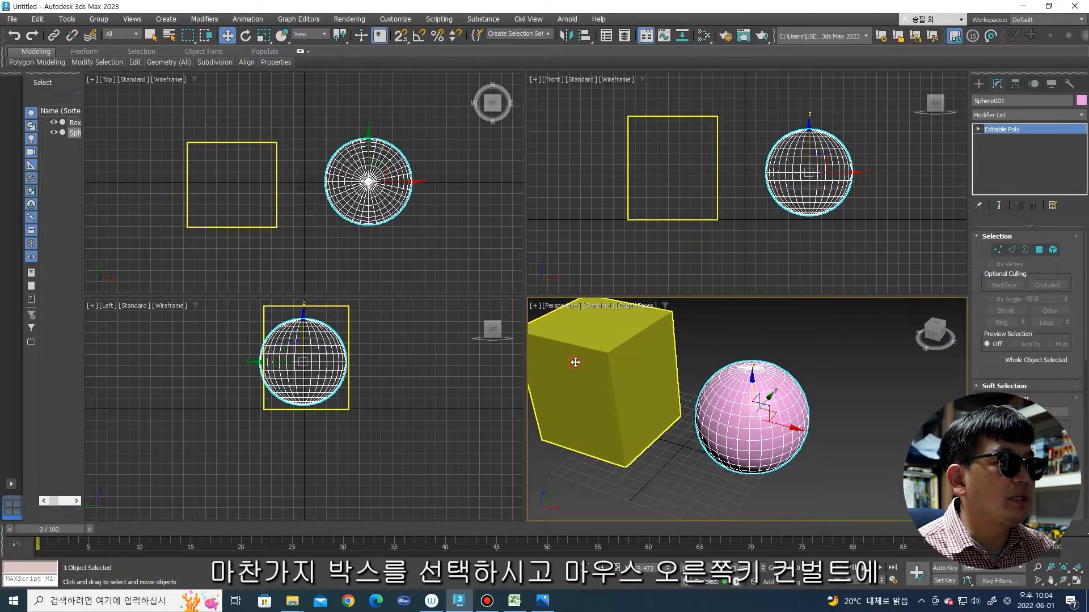
Step: Select the box and convert it to an Editable Poly
{"action": "left_click", "coordinate": [623, 351]}
{"action": "middle_click_drag", "start_coordinate": [652, 372], "coordinate": [667, 377]}
{"action": "right_click", "coordinate": [644, 366]}
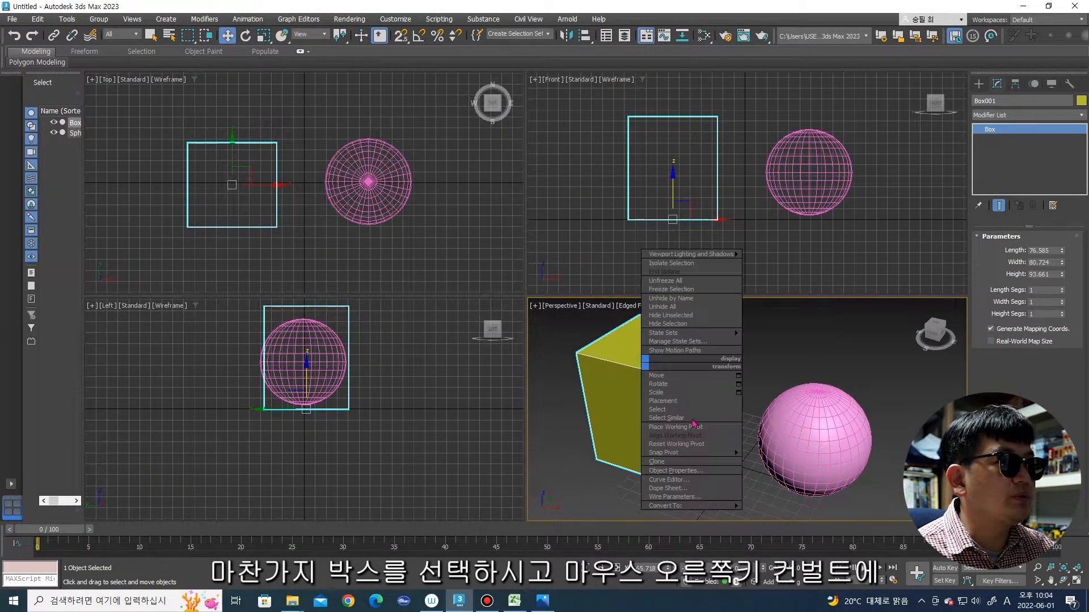
{"action": "mouse_move", "coordinate": [701, 505]}
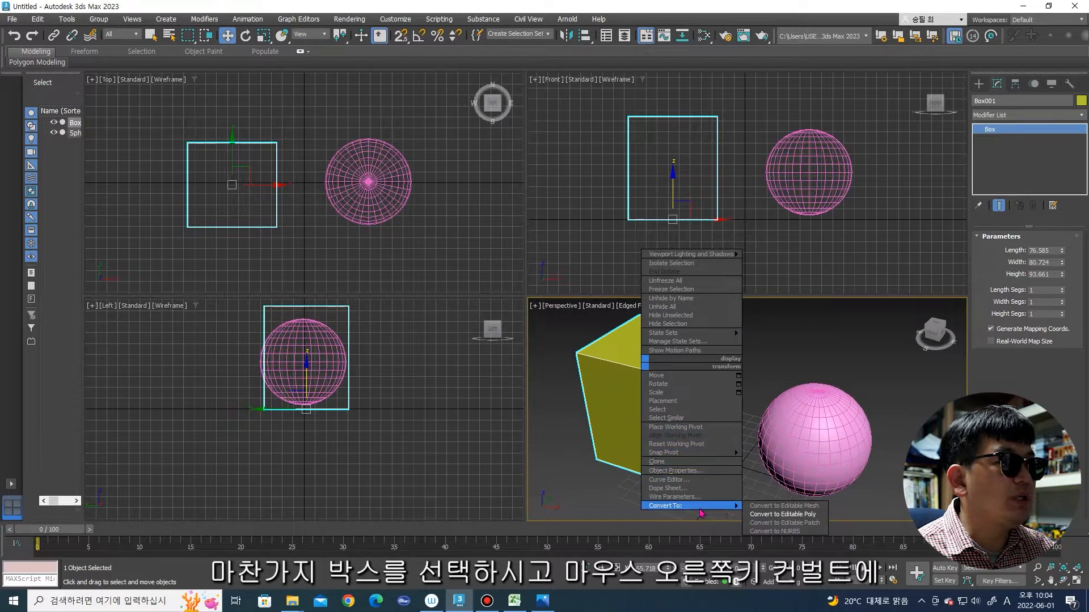
{"action": "left_click", "coordinate": [793, 514]}
{"action": "scroll", "coordinate": [763, 423], "scroll_direction": "down", "scroll_amount": 3}
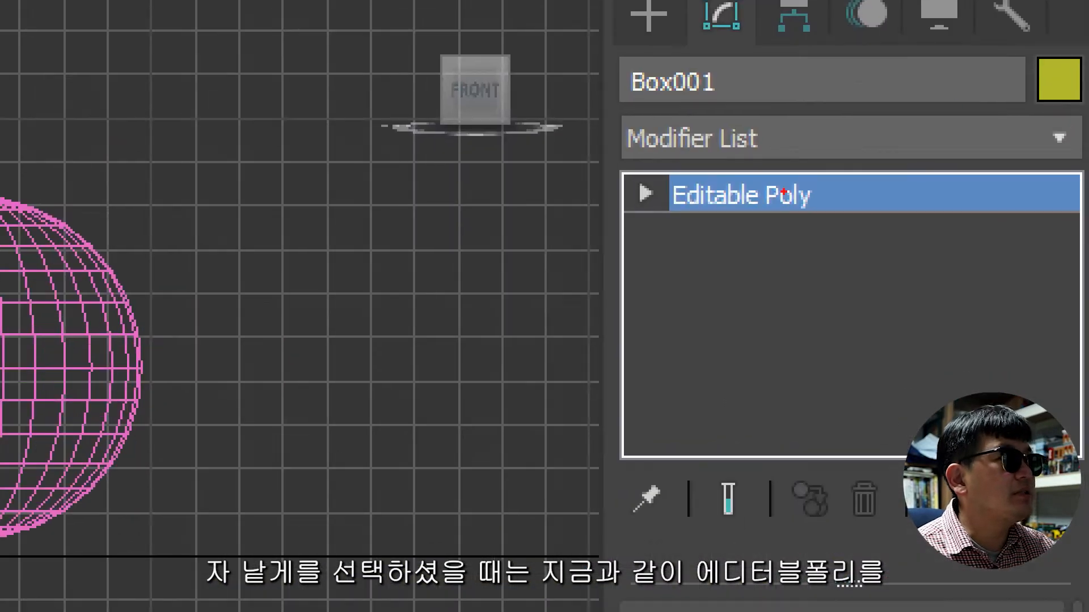
{"action": "mouse_move", "coordinate": [584, 176]}
{"action": "left_mouse_down"}
{"action": "mouse_move", "coordinate": [821, 214]}
{"action": "mouse_move", "coordinate": [814, 230]}
{"action": "left_mouse_up"}
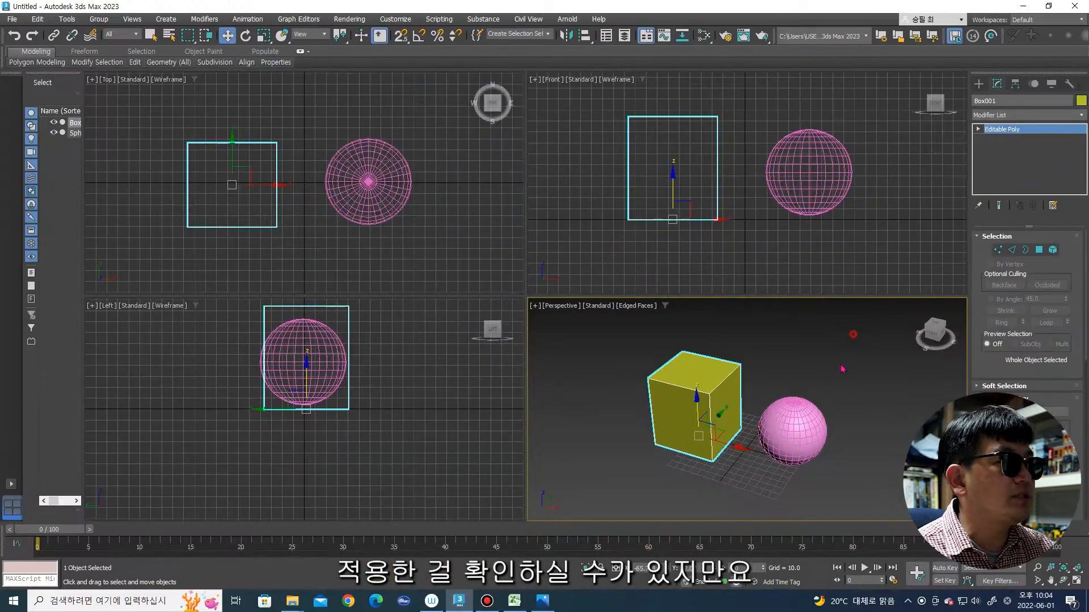
Step: Check the modifier stack with both the box and the sphere selected, and reselect only the sphere
{"action": "left_click_drag", "start_coordinate": [850, 330], "coordinate": [737, 522]}
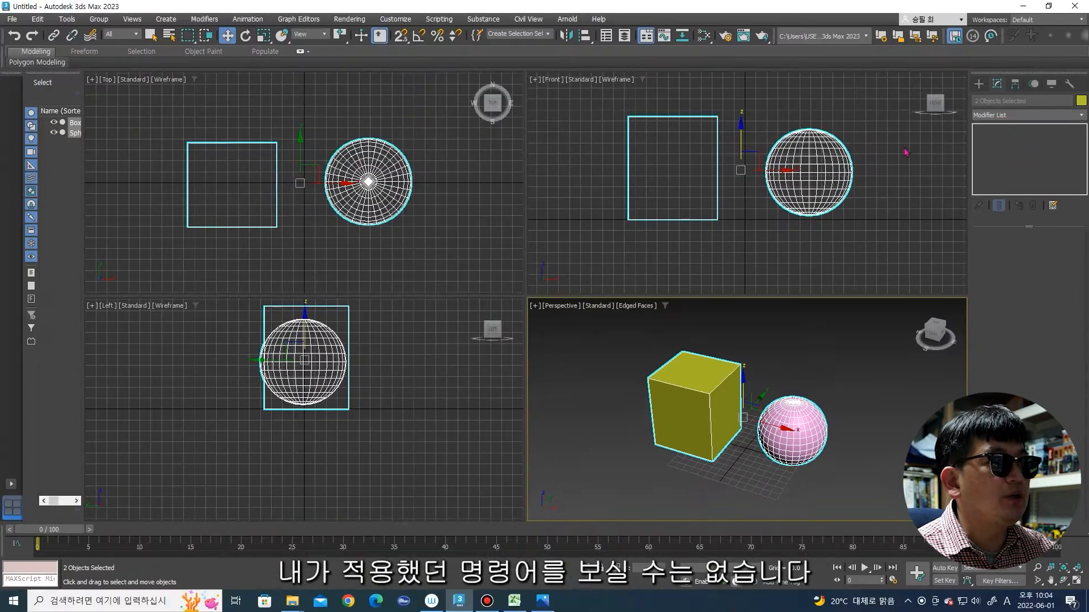
{"action": "left_click", "coordinate": [617, 280]}
{"action": "left_click", "coordinate": [786, 420]}
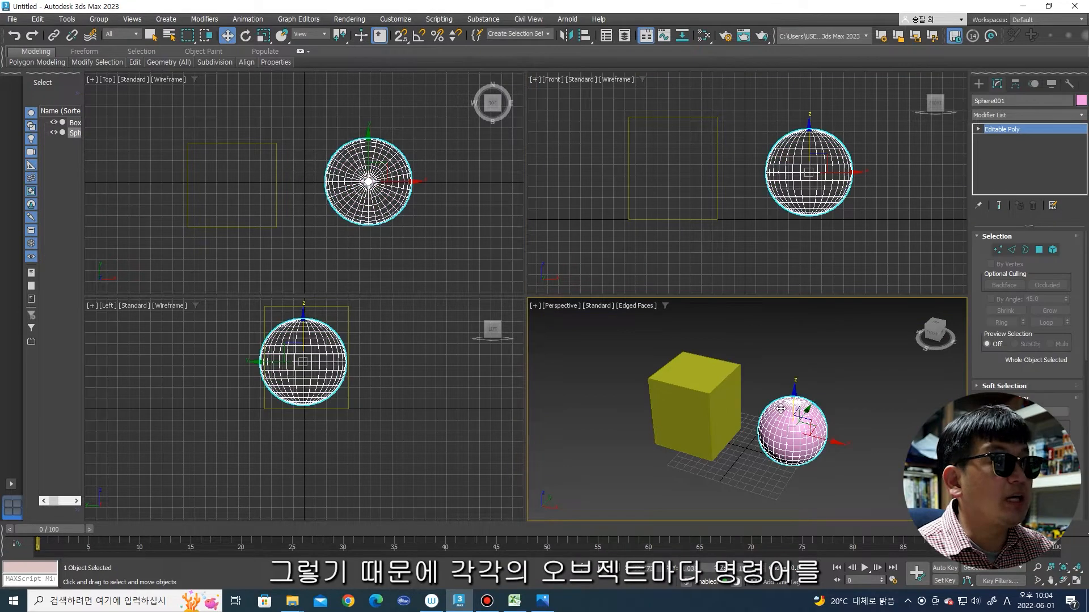
Step: Isolate the sphere and select single vertices on its upper front surface at Vertex level
{"action": "middle_click_drag", "start_coordinate": [798, 142], "coordinate": [798, 150]}
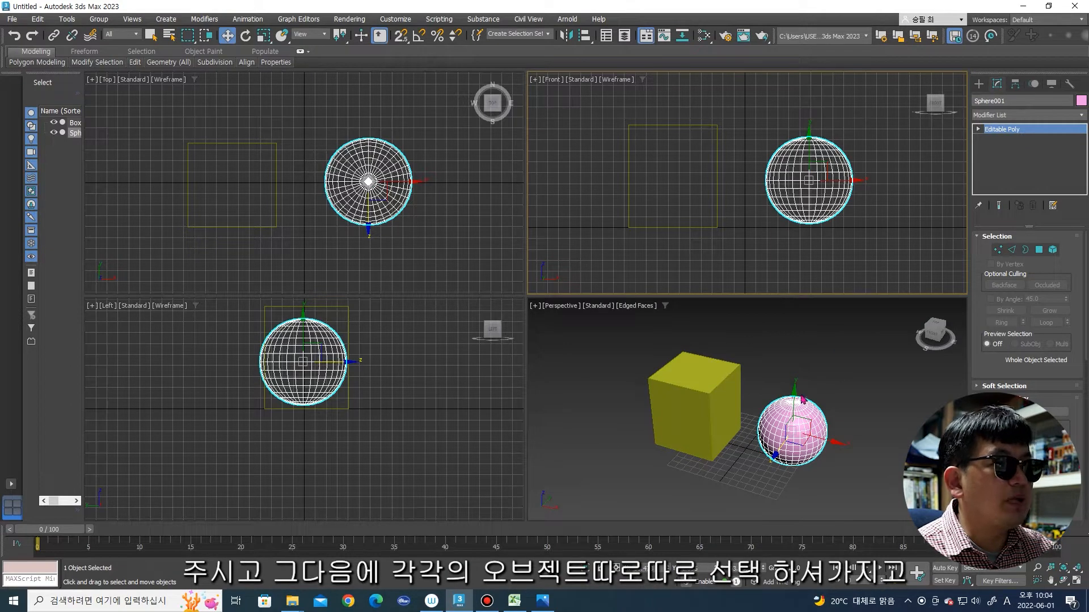
{"action": "scroll", "coordinate": [801, 401], "scroll_direction": "up", "scroll_amount": 2}
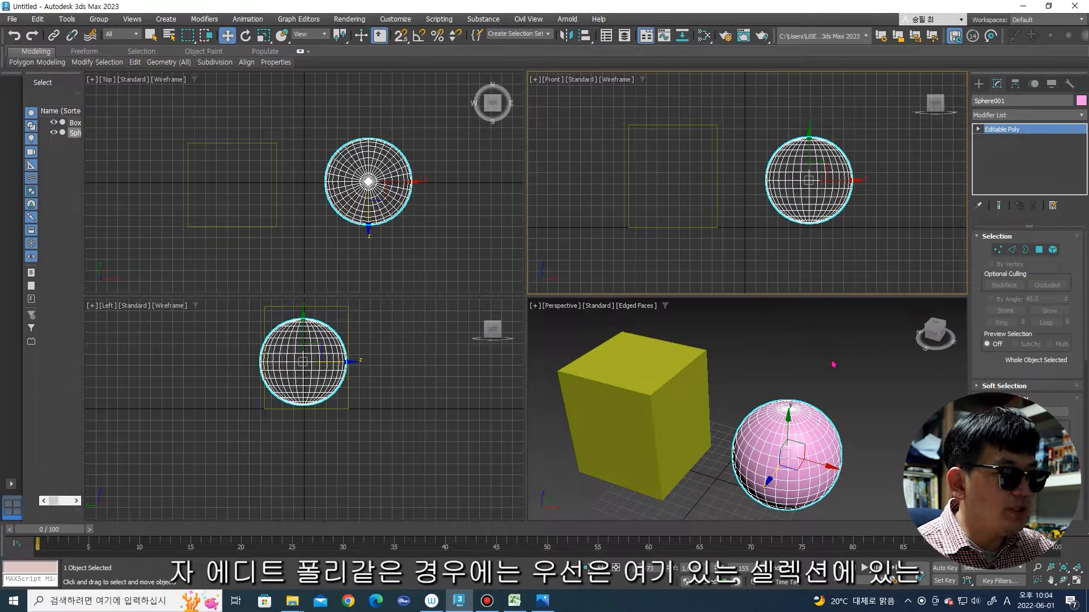
{"action": "key", "text": "alt+q"}
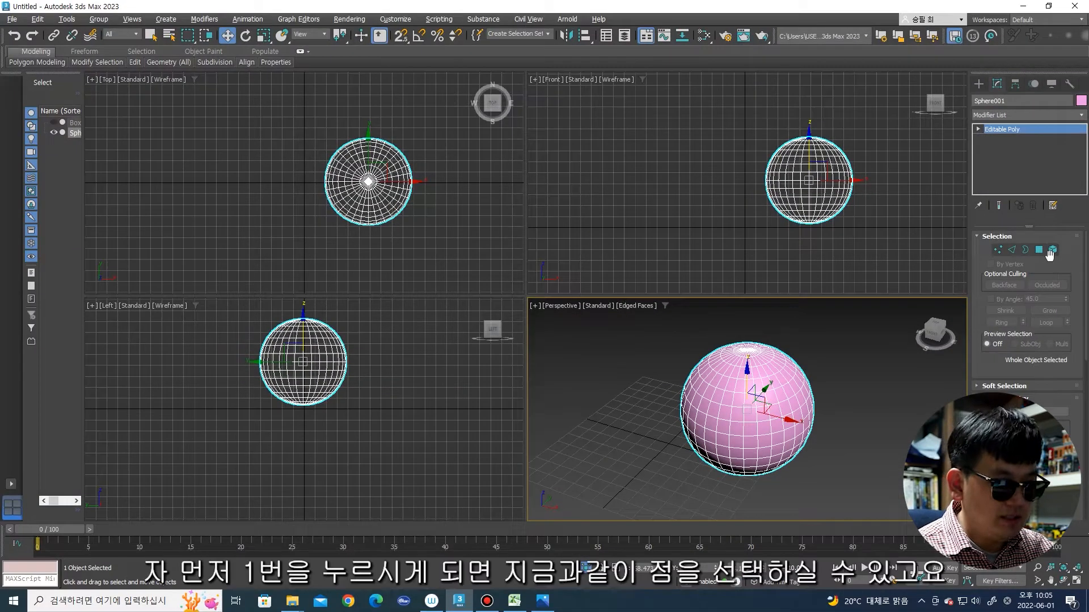
{"action": "key", "text": "1"}
{"action": "scroll", "coordinate": [708, 369], "scroll_direction": "up", "scroll_amount": 5}
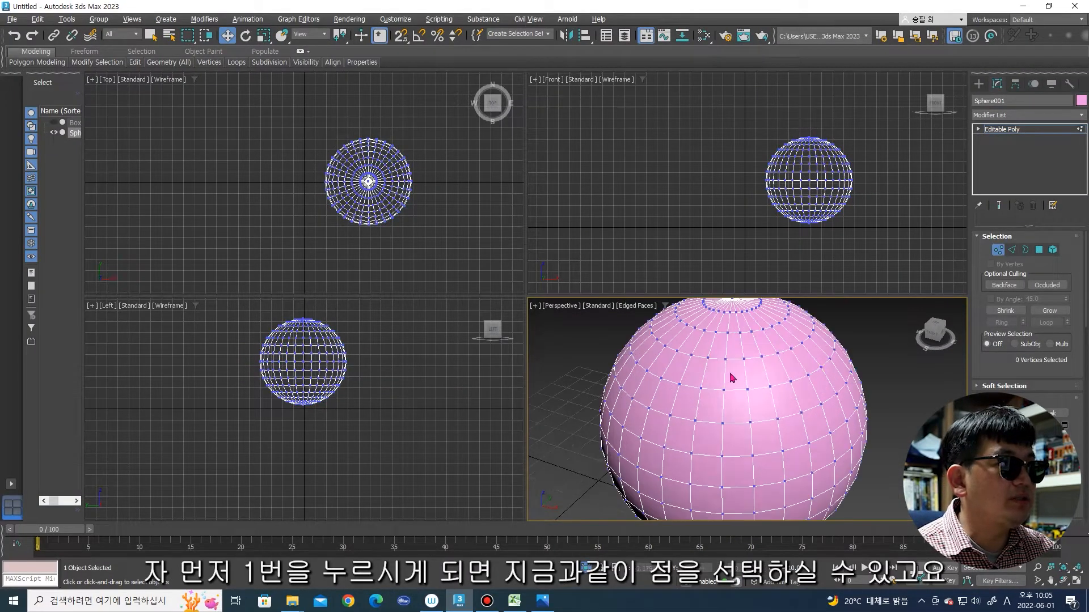
{"action": "left_click", "coordinate": [724, 390]}
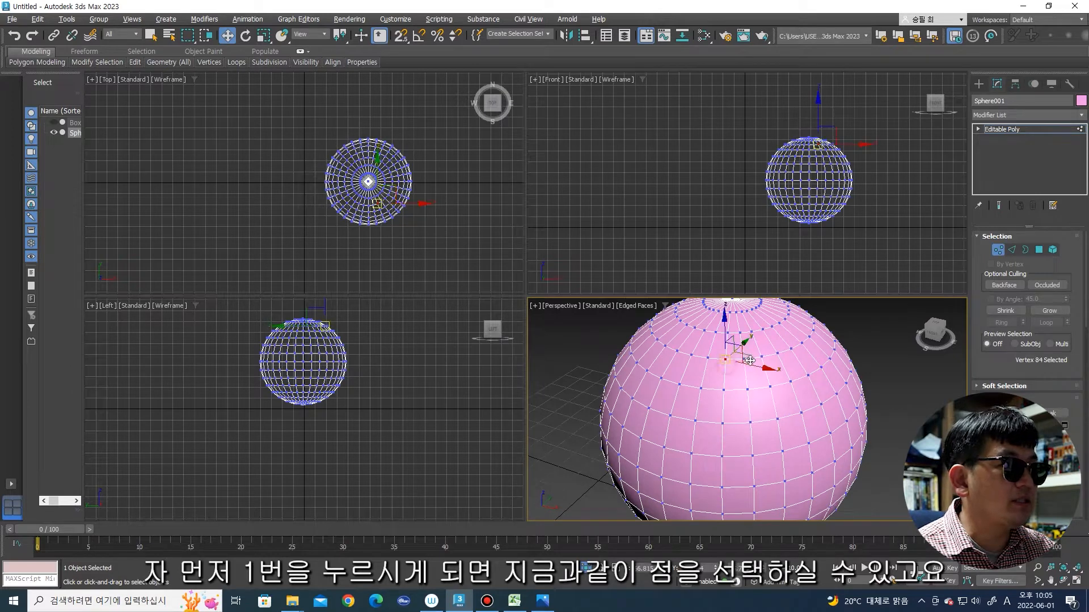
{"action": "left_click", "coordinate": [741, 391]}
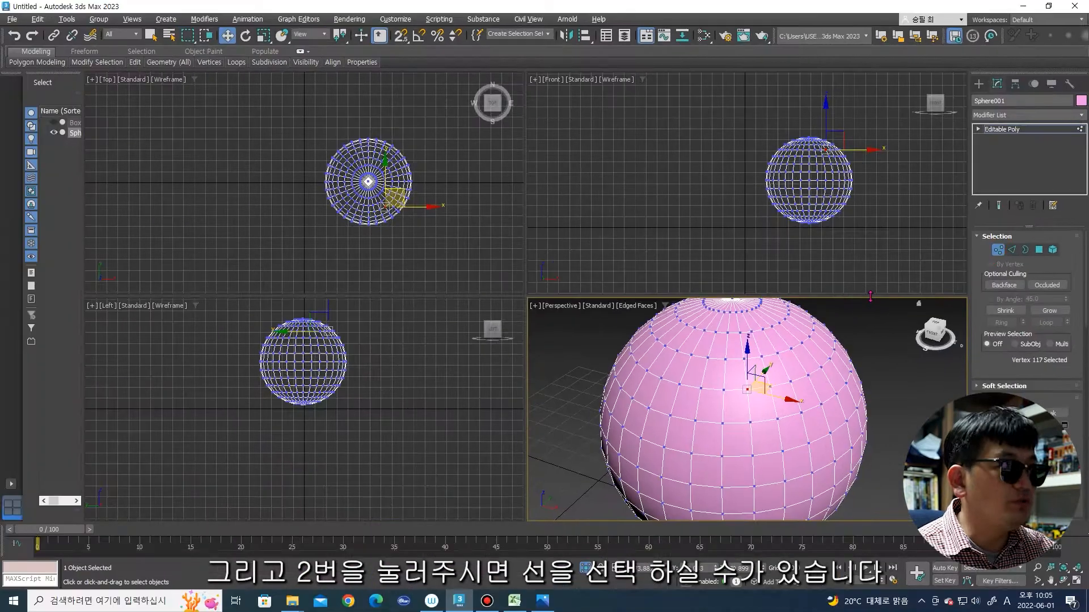
Step: Switch the sphere to Edge level and select single edges on its upper front surface one after another
{"action": "key", "text": "2"}
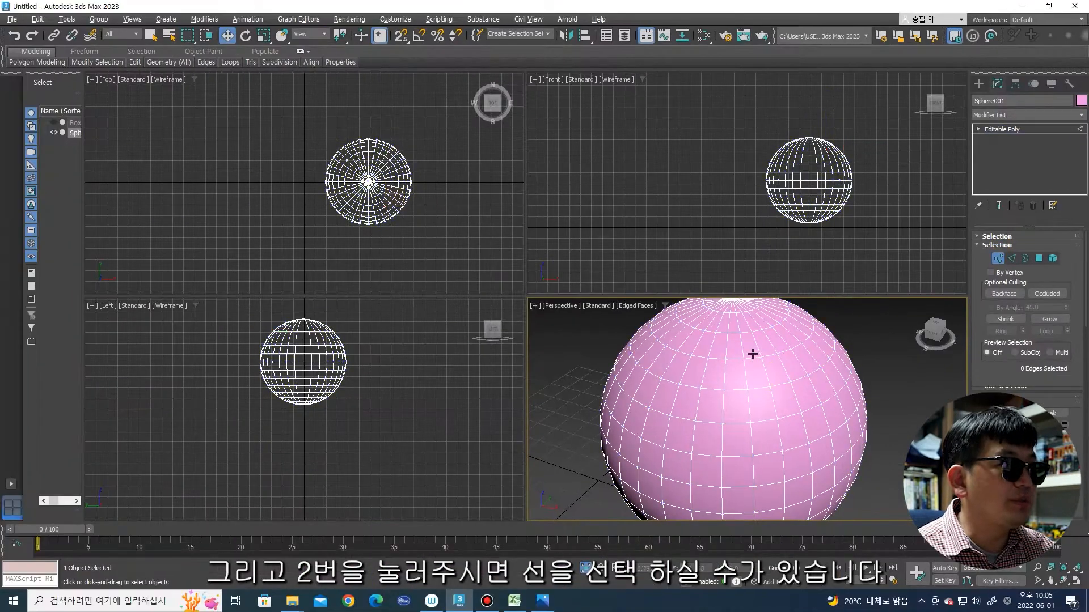
{"action": "left_click", "coordinate": [736, 360]}
{"action": "left_click", "coordinate": [753, 359]}
{"action": "left_click", "coordinate": [745, 372]}
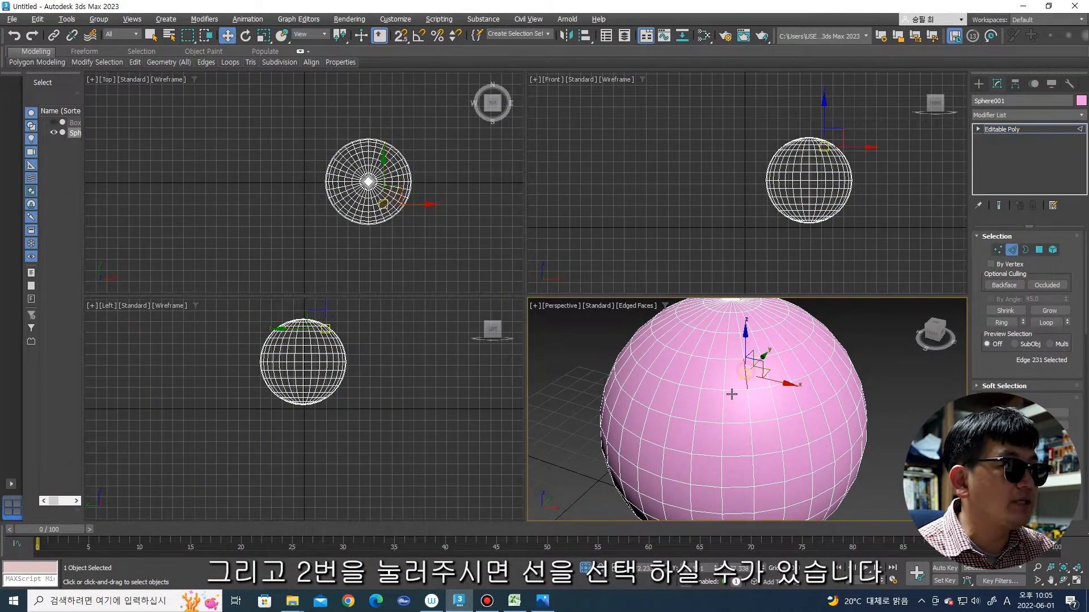
{"action": "left_click", "coordinate": [734, 392]}
{"action": "left_click", "coordinate": [755, 388]}
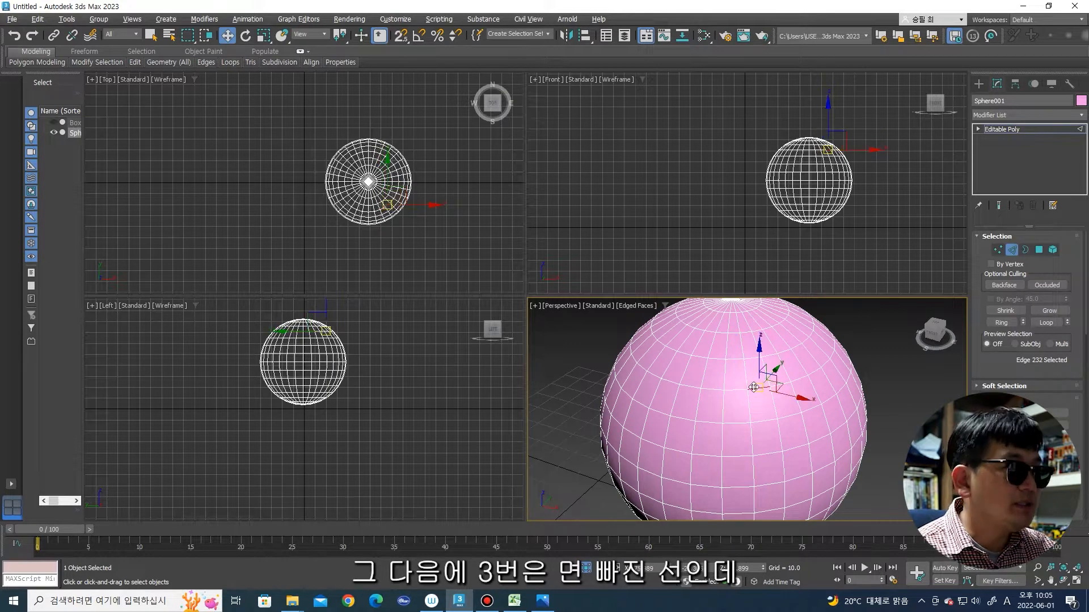
Step: Switch the sphere through Border level to Polygon level and select one polygon on its upper front surface
{"action": "key", "text": "3"}
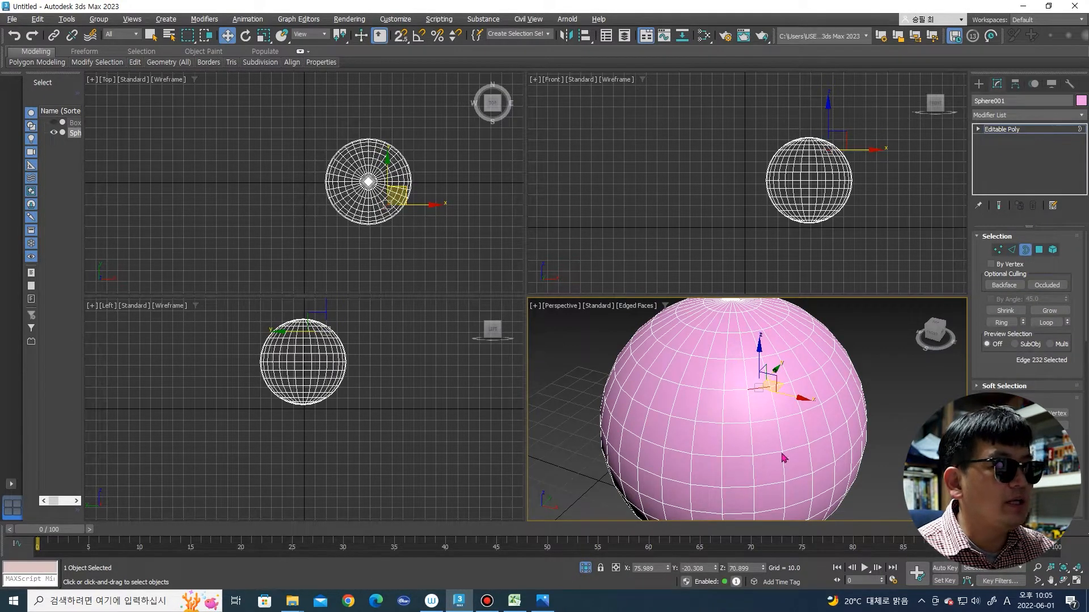
{"action": "middle_click_drag", "start_coordinate": [814, 427], "coordinate": [778, 420]}
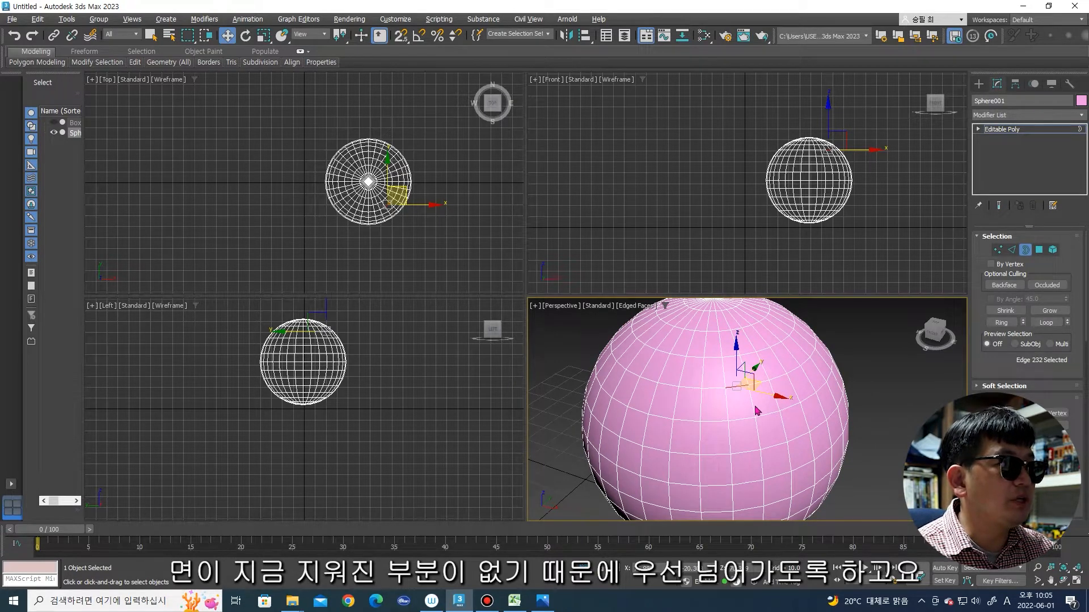
{"action": "key", "text": "4"}
{"action": "left_click", "coordinate": [740, 396]}
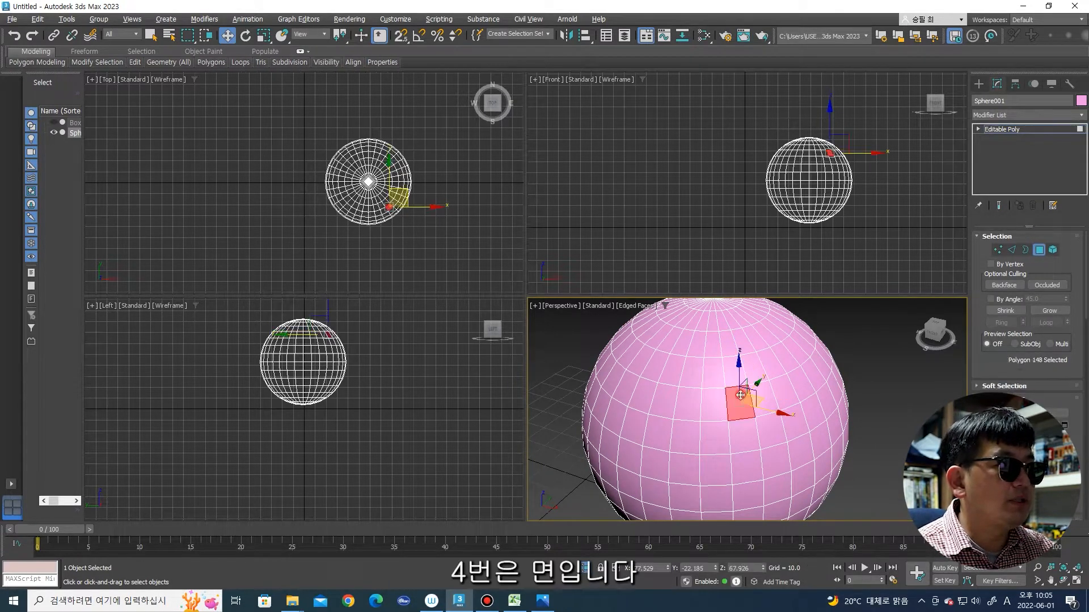
Step: Select single polygons on the sphere's upper front surface one after another at Polygon level
{"action": "left_click", "coordinate": [740, 434]}
{"action": "left_click", "coordinate": [715, 410]}
{"action": "left_click", "coordinate": [721, 437]}
{"action": "left_click", "coordinate": [732, 438]}
{"action": "left_click", "coordinate": [735, 399]}
{"action": "left_click", "coordinate": [780, 389]}
{"action": "left_click", "coordinate": [781, 430]}
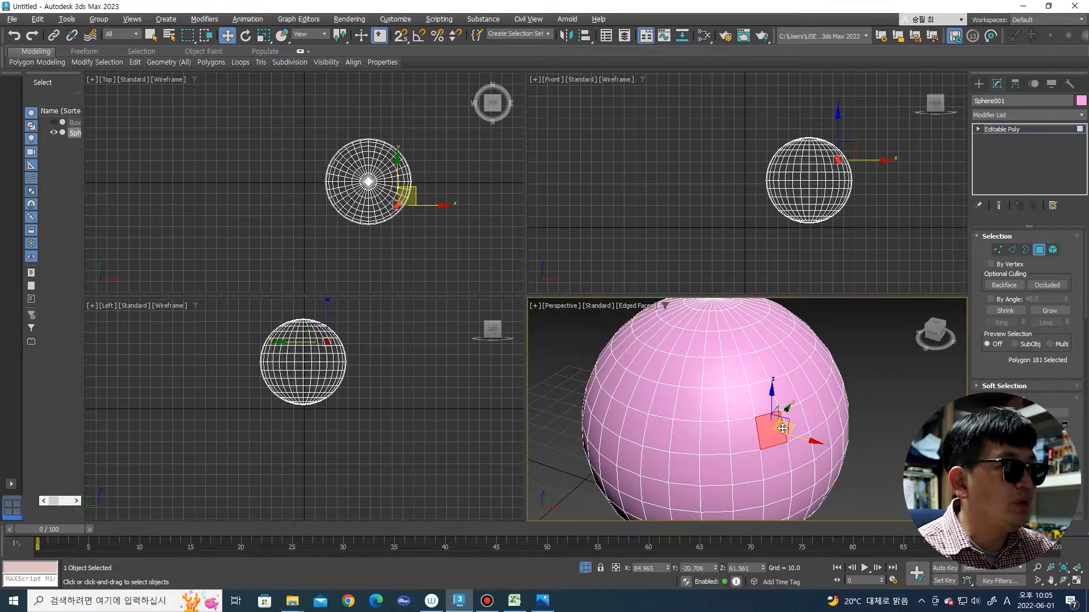
Step: Switch the sphere to Element level and select the whole sphere as one element
{"action": "key", "text": "5"}
{"action": "left_click", "coordinate": [766, 408]}
{"action": "scroll", "coordinate": [766, 407], "scroll_direction": "down", "scroll_amount": 2}
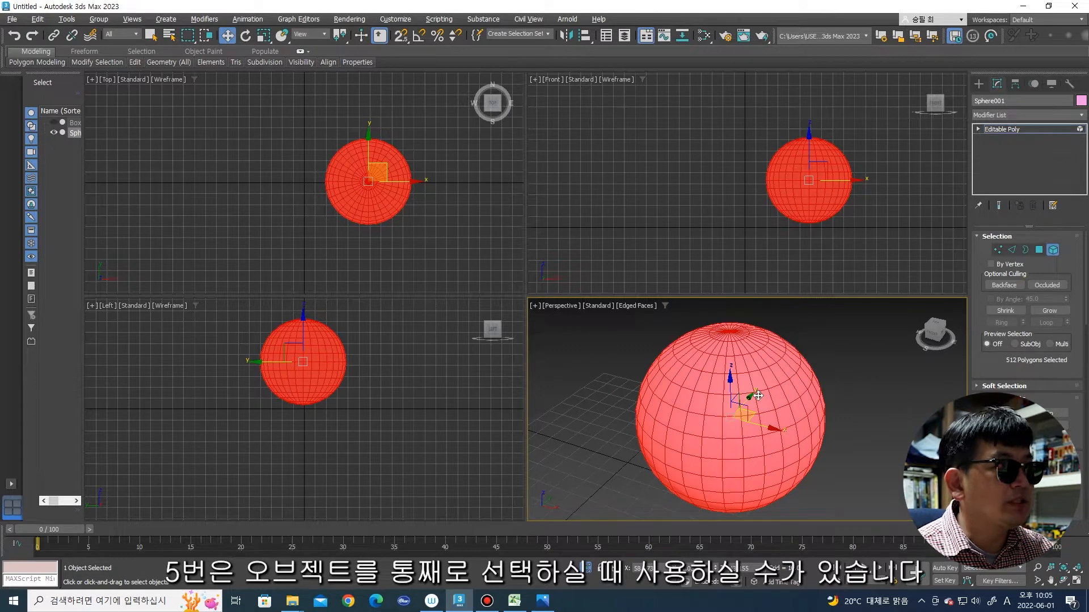
{"action": "scroll", "coordinate": [754, 404], "scroll_direction": "up", "scroll_amount": 2}
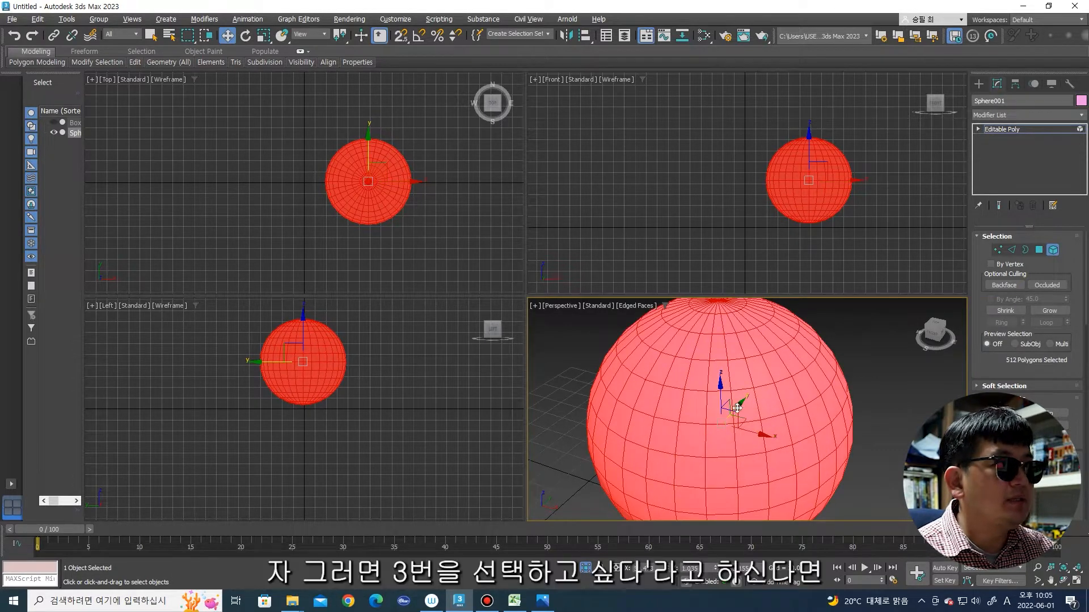
Step: Return to Polygon level and delete one polygon on the sphere's upper front surface to open a hole
{"action": "key", "text": "4"}
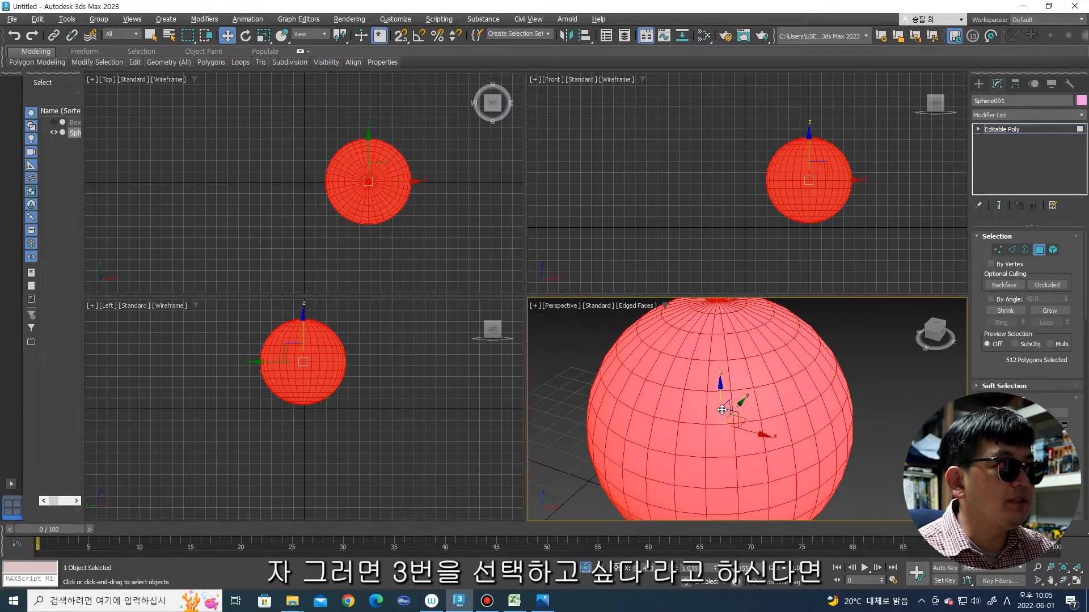
{"action": "left_click", "coordinate": [721, 409]}
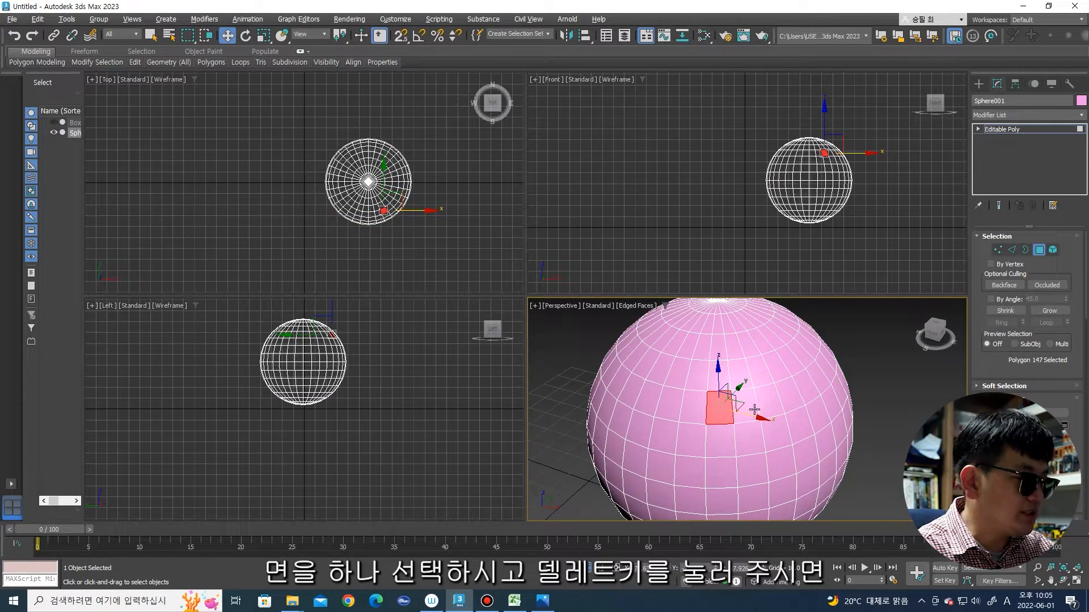
{"action": "key", "text": "Delete"}
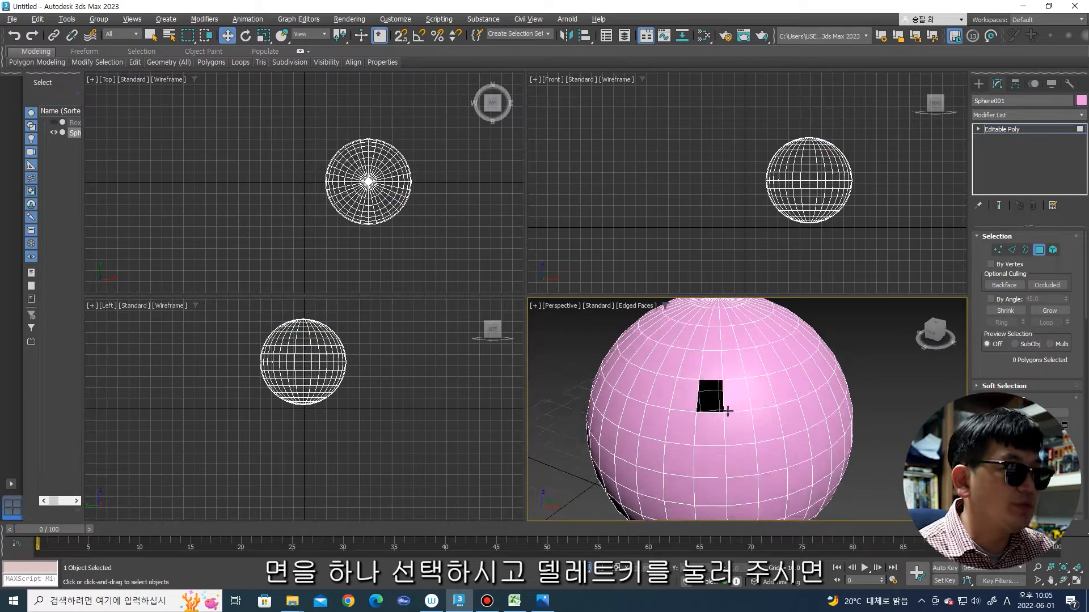
{"action": "scroll", "coordinate": [723, 409], "scroll_direction": "up", "scroll_amount": 3}
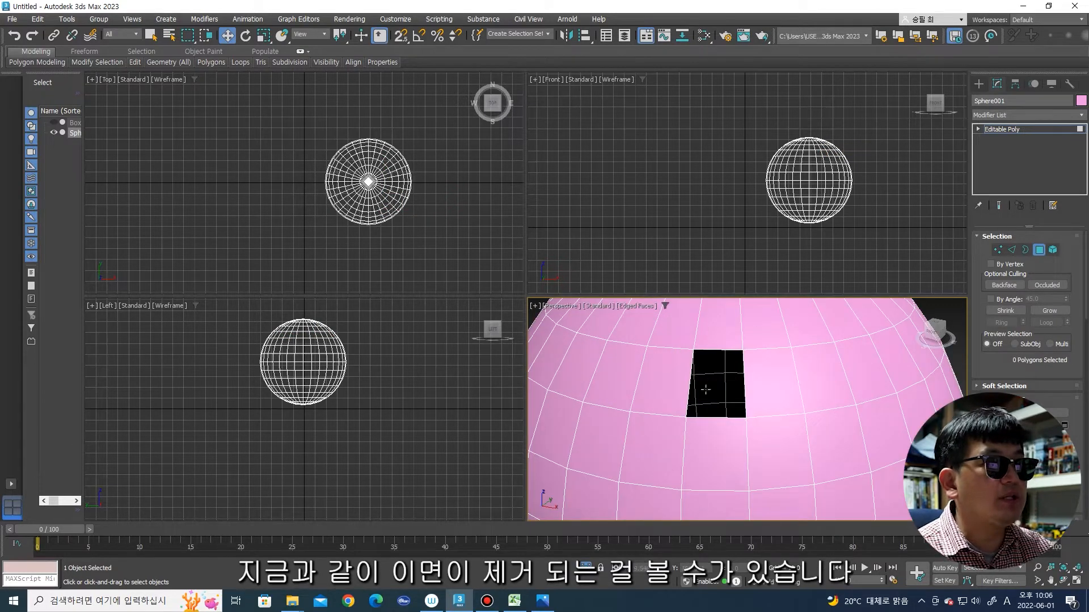
Step: Switch to Border level and select the open border around the hole in the sphere
{"action": "key", "text": "3"}
{"action": "left_click", "coordinate": [734, 350]}
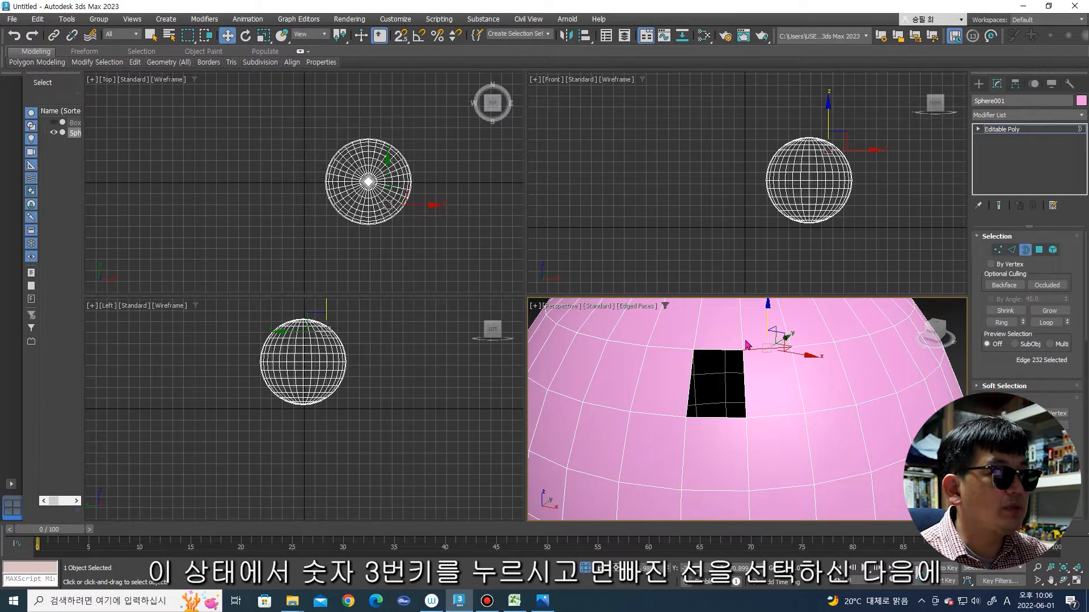
{"action": "left_click", "coordinate": [719, 348]}
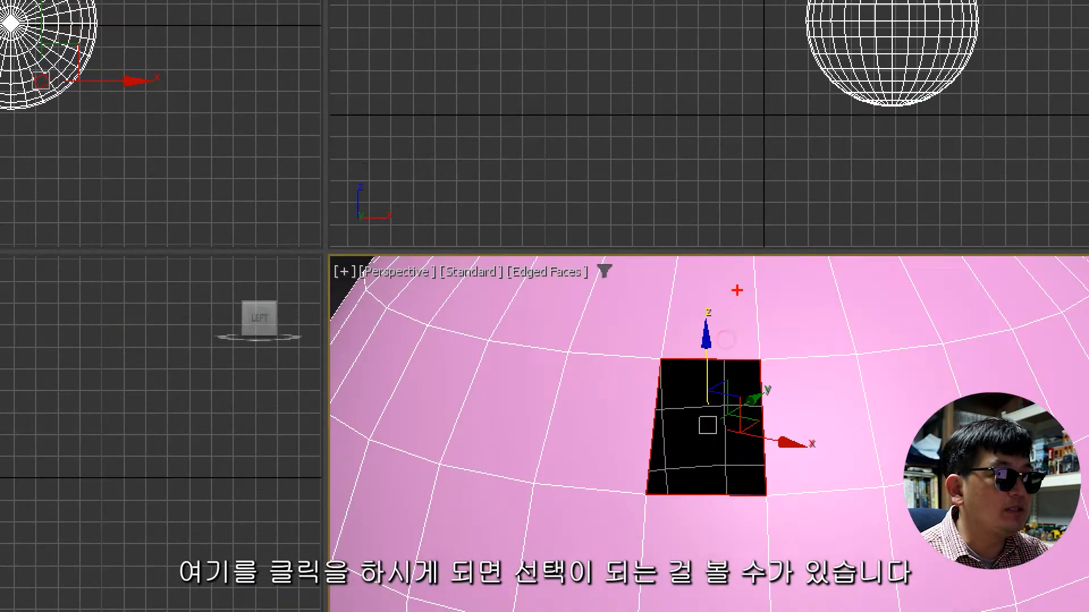
{"action": "left_click_drag", "start_coordinate": [720, 327], "coordinate": [761, 338]}
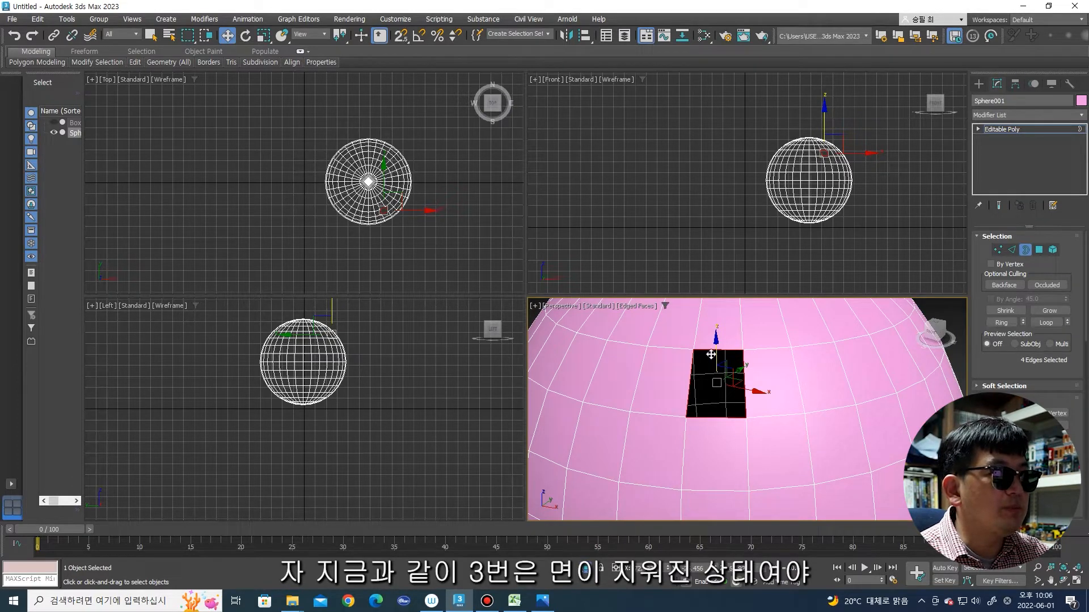
{"action": "scroll", "coordinate": [717, 354], "scroll_direction": "up", "scroll_amount": 5}
{"action": "scroll", "coordinate": [714, 390], "scroll_direction": "down", "scroll_amount": 5}
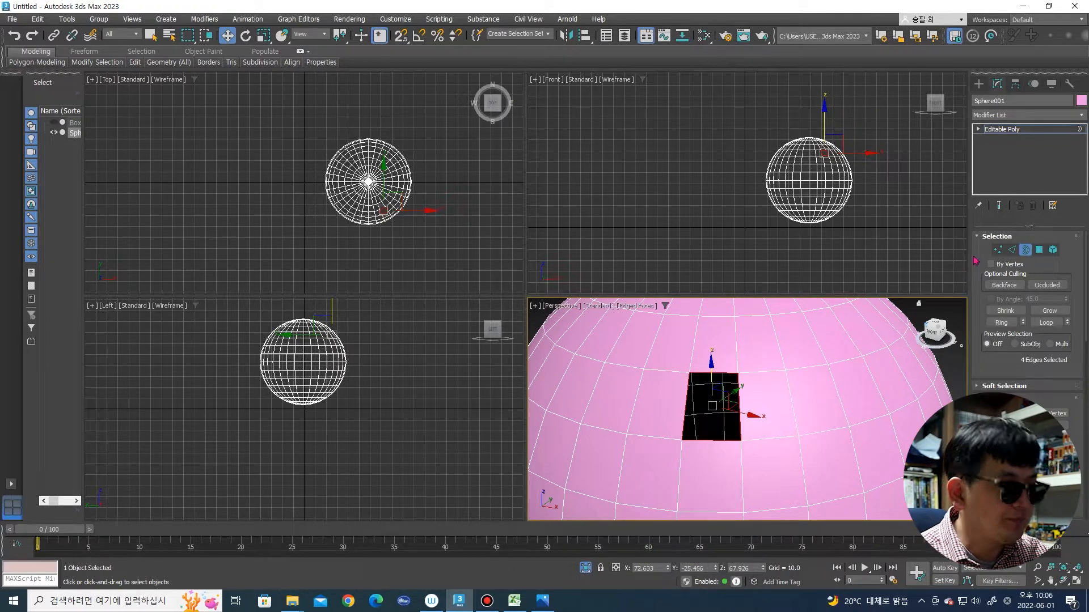
Step: Undo the border selection and the polygon deletion to close the hole in the sphere
{"action": "key", "text": "ctrl+z"}
{"action": "key", "text": "ctrl+z"}
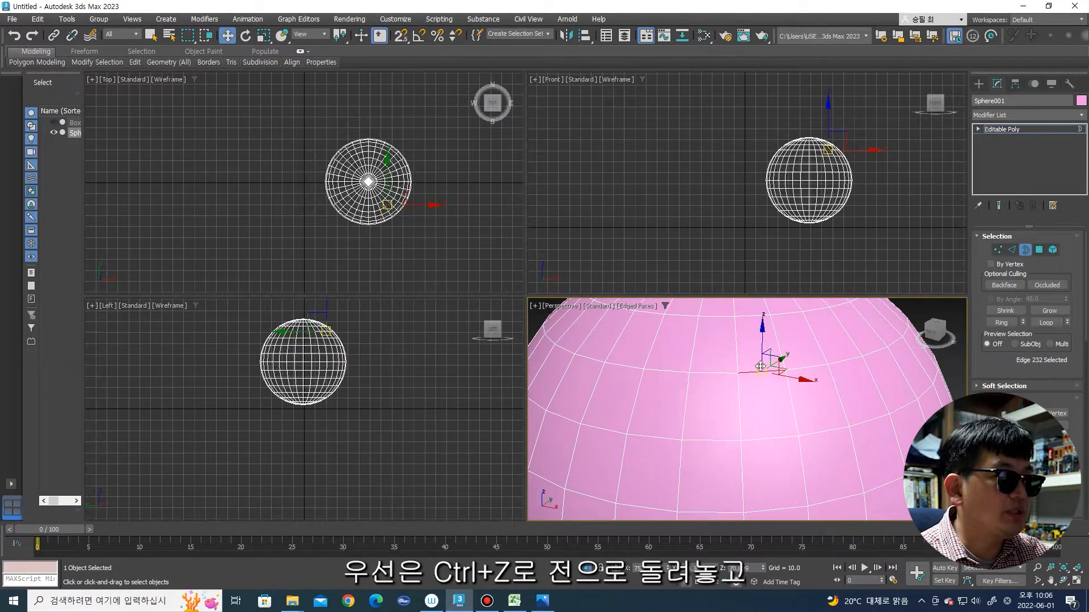
{"action": "scroll", "coordinate": [776, 390], "scroll_direction": "down", "scroll_amount": 3}
{"action": "scroll", "coordinate": [776, 390], "scroll_direction": "down", "scroll_amount": 2}
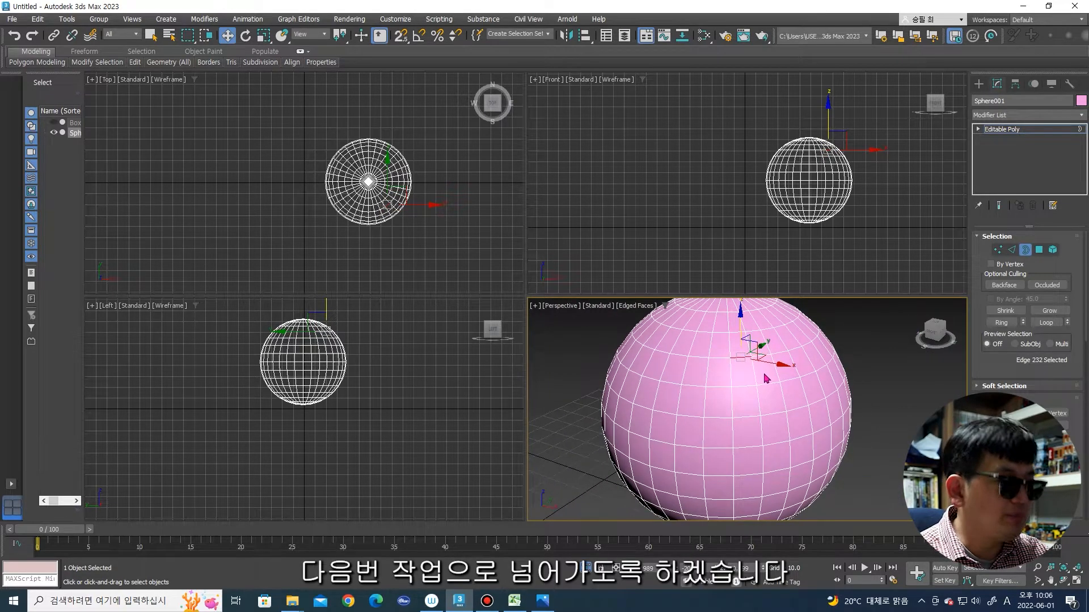
Step: Maximize the Perspective viewport and select one polygon at the middle of the sphere's front at Polygon level
{"action": "key", "text": "alt+w"}
{"action": "scroll", "coordinate": [753, 387], "scroll_direction": "down", "scroll_amount": 3}
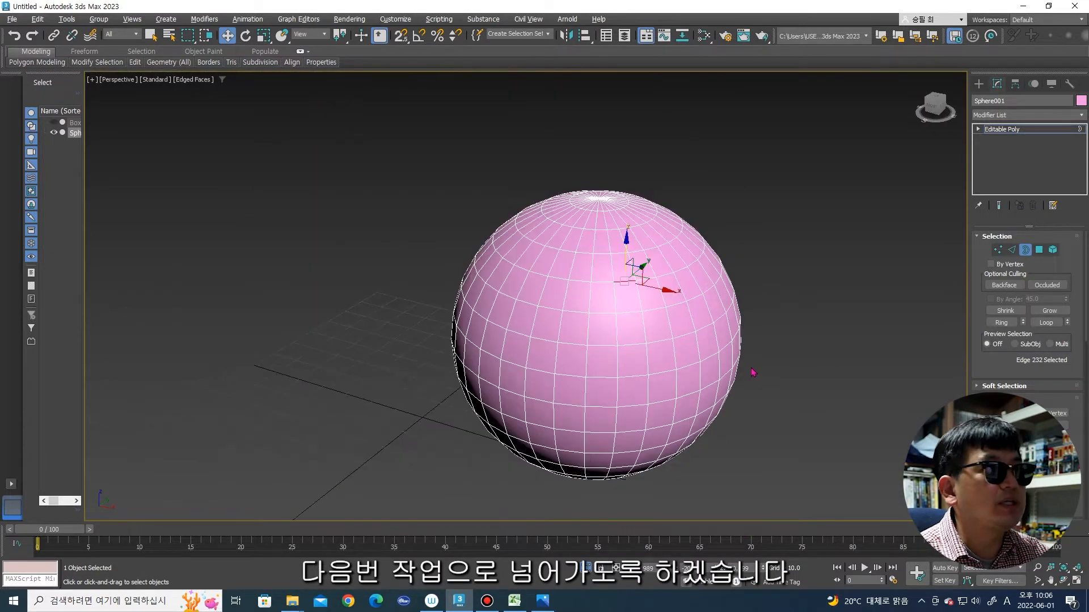
{"action": "middle_click_drag", "start_coordinate": [746, 369], "coordinate": [675, 330], "text": "alt"}
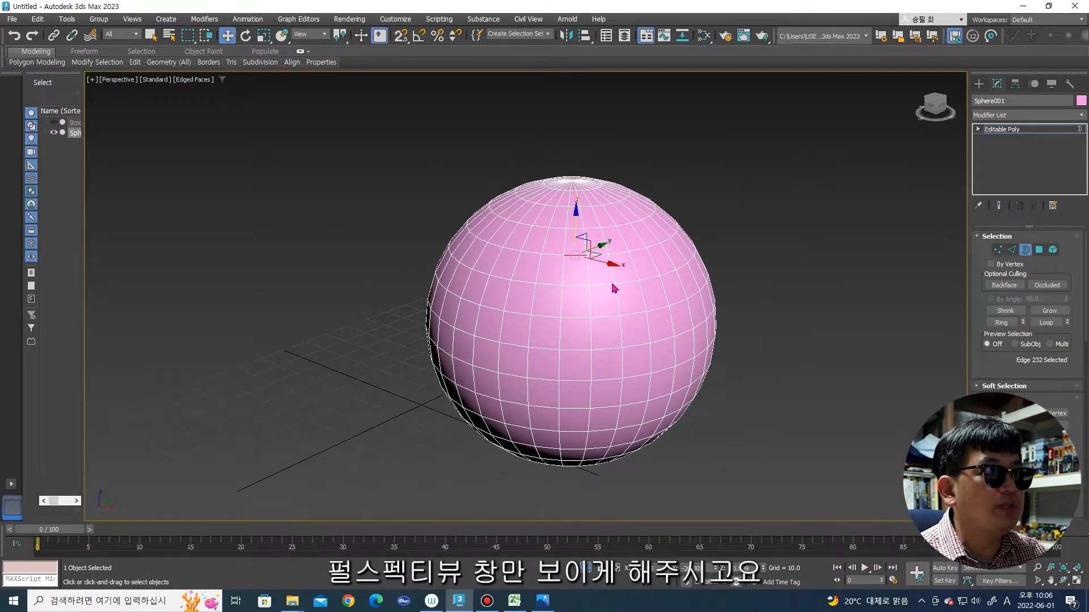
{"action": "key", "text": "4"}
{"action": "left_click", "coordinate": [575, 332]}
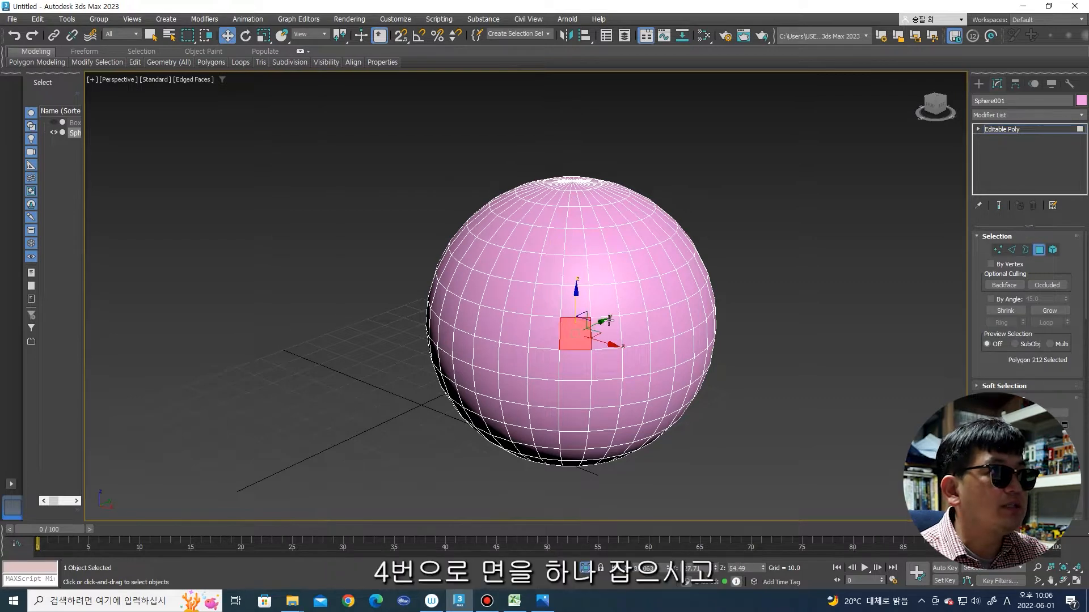
Step: Grow the polygon selection three times around the selected front polygon
{"action": "left_click", "coordinate": [1049, 311]}
{"action": "left_click", "coordinate": [1049, 311]}
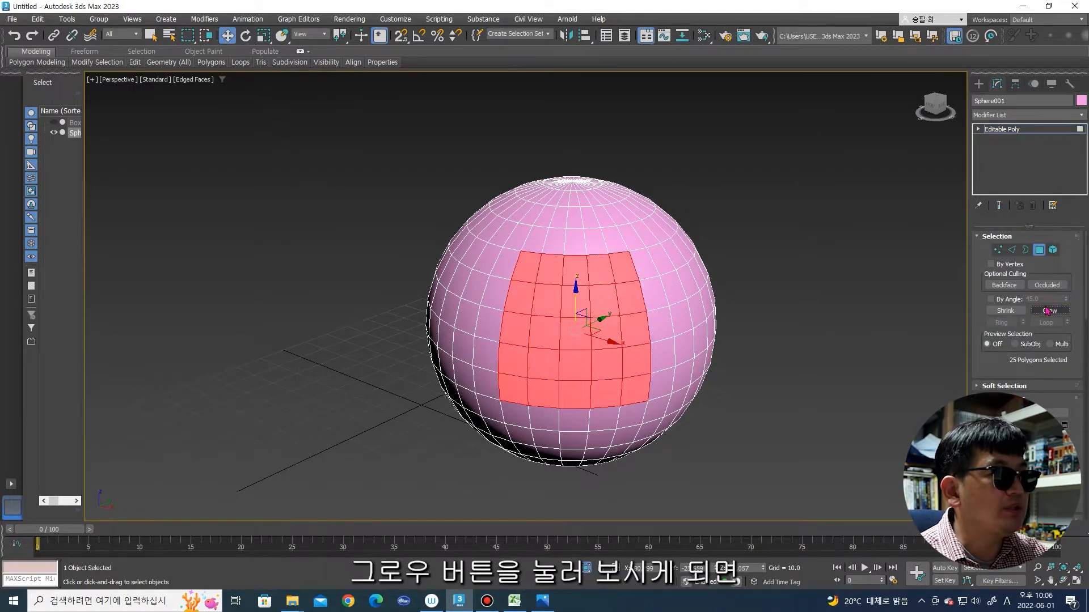
{"action": "left_click", "coordinate": [1049, 310]}
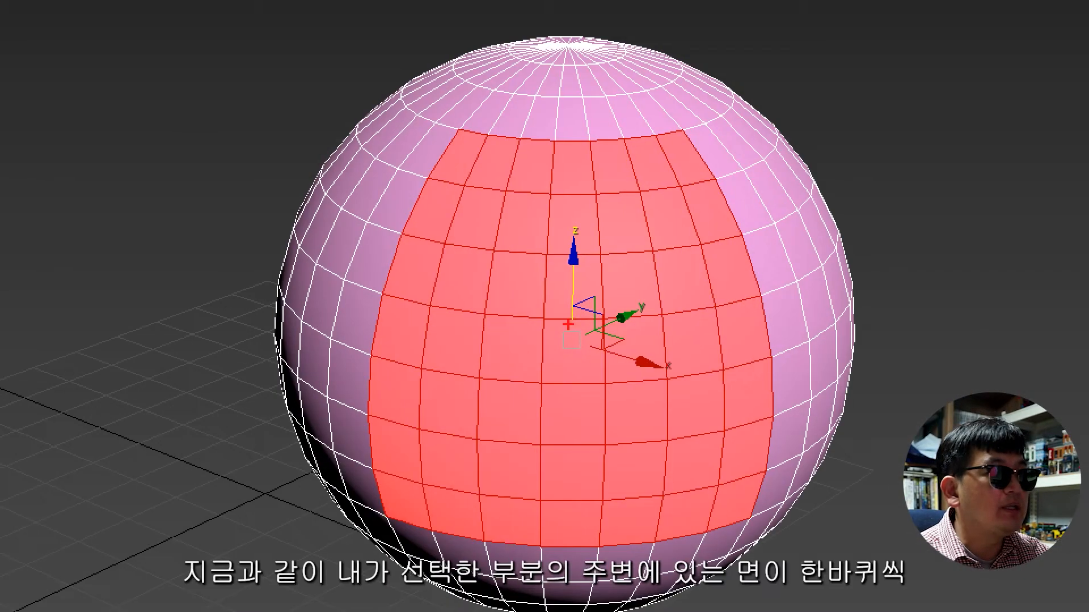
{"action": "mouse_move", "coordinate": [573, 349]}
{"action": "left_mouse_down"}
{"action": "mouse_move", "coordinate": [610, 319]}
{"action": "mouse_move", "coordinate": [637, 431]}
{"action": "mouse_move", "coordinate": [553, 296]}
{"action": "left_mouse_up"}
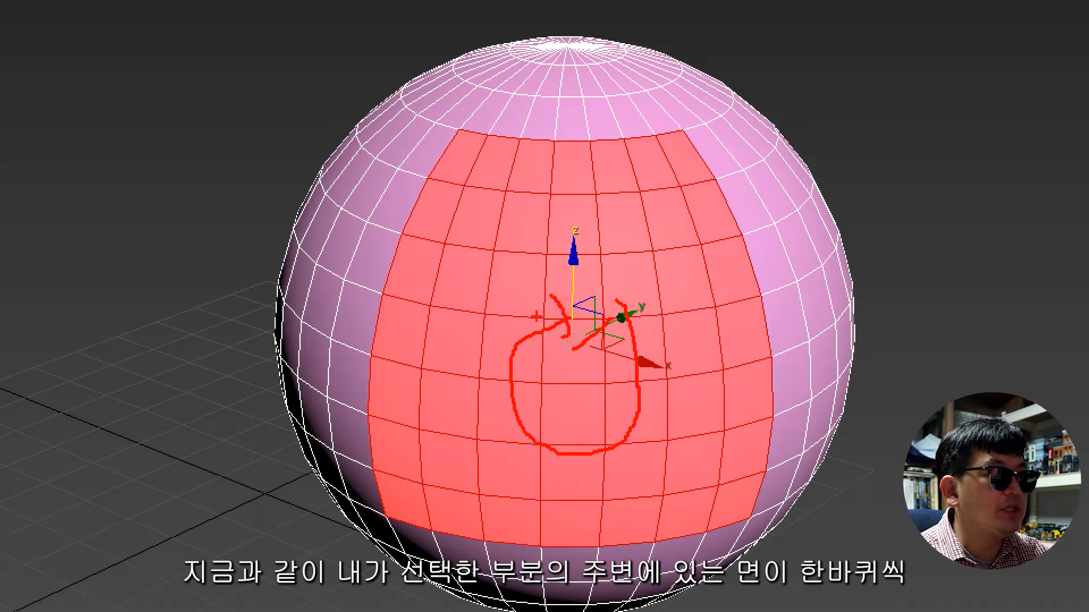
{"action": "mouse_move", "coordinate": [539, 223]}
{"action": "left_mouse_down"}
{"action": "mouse_move", "coordinate": [667, 213]}
{"action": "mouse_move", "coordinate": [706, 437]}
{"action": "mouse_move", "coordinate": [459, 315]}
{"action": "mouse_move", "coordinate": [494, 232]}
{"action": "left_mouse_up"}
{"action": "mouse_move", "coordinate": [513, 168]}
{"action": "left_mouse_down"}
{"action": "mouse_move", "coordinate": [732, 273]}
{"action": "mouse_move", "coordinate": [558, 541]}
{"action": "mouse_move", "coordinate": [386, 360]}
{"action": "mouse_move", "coordinate": [465, 161]}
{"action": "mouse_move", "coordinate": [473, 190]}
{"action": "left_mouse_up"}
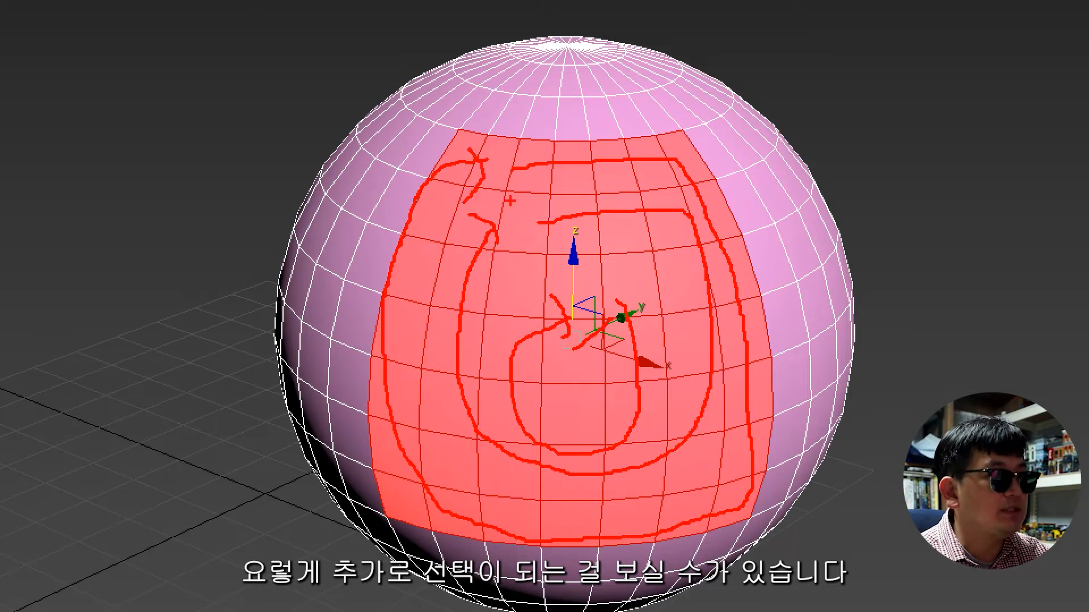
{"action": "key", "text": "Escape"}
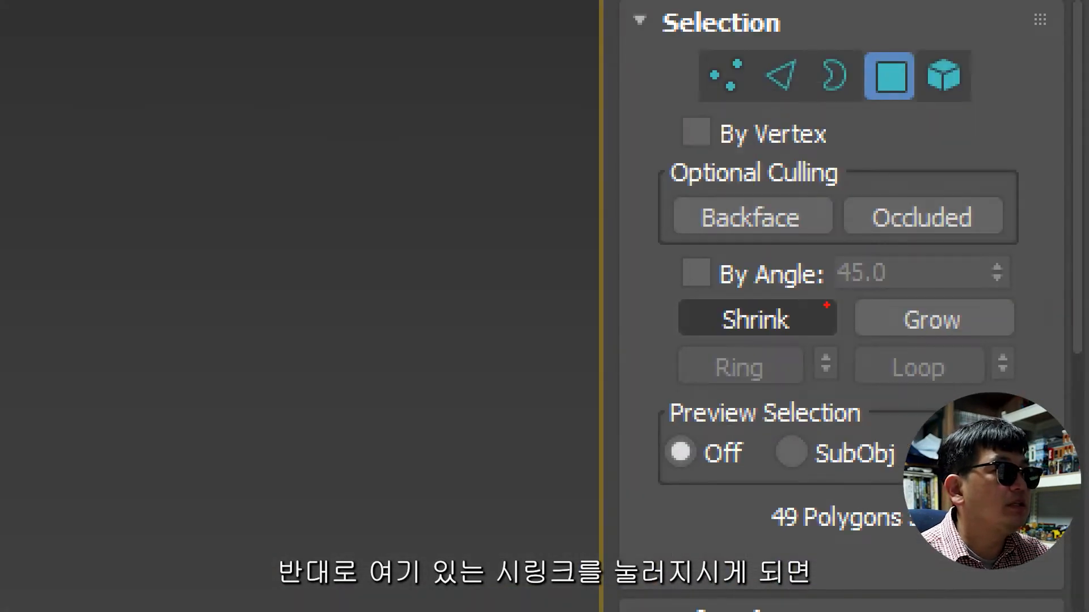
{"action": "mouse_move", "coordinate": [826, 305]}
{"action": "left_mouse_down"}
{"action": "mouse_move", "coordinate": [801, 281]}
{"action": "mouse_move", "coordinate": [792, 335]}
{"action": "left_mouse_up"}
{"action": "key", "text": "Escape"}
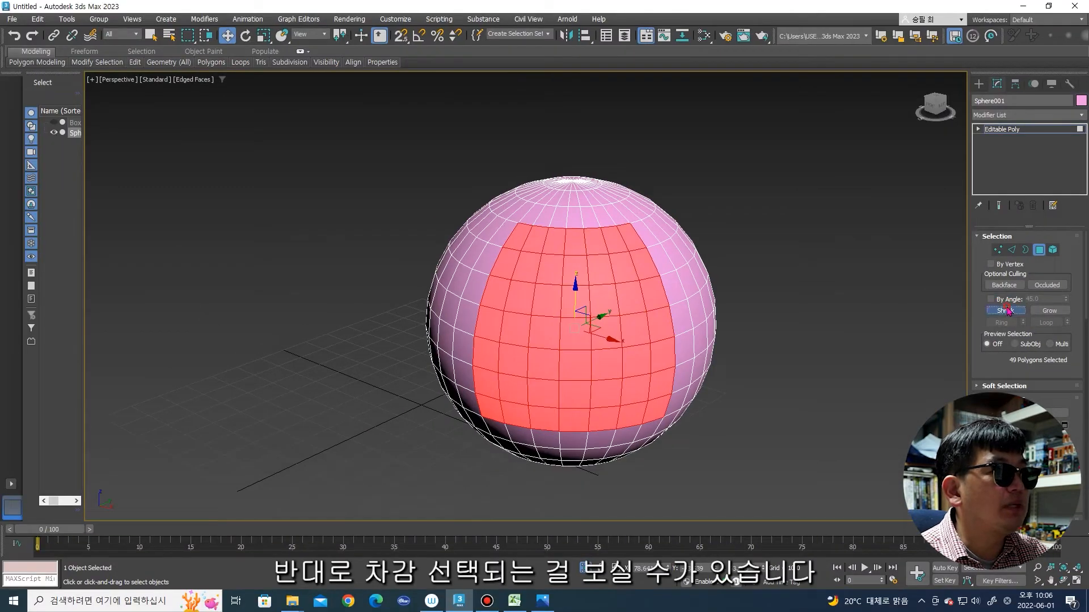
Step: Shrink the polygon selection three times, back to the single front polygon
{"action": "left_click", "coordinate": [1007, 312]}
{"action": "left_click", "coordinate": [1007, 311]}
{"action": "left_click", "coordinate": [1008, 311]}
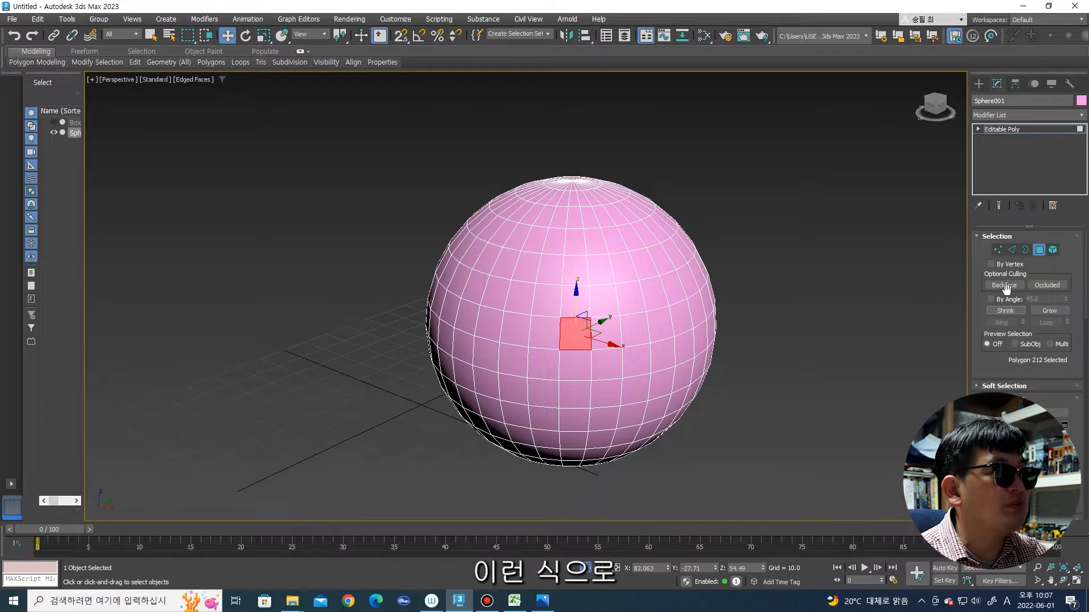
Step: Grow the polygon selection twice again and shrink it twice back to the single polygon
{"action": "left_click", "coordinate": [1045, 312]}
{"action": "left_click", "coordinate": [1045, 312]}
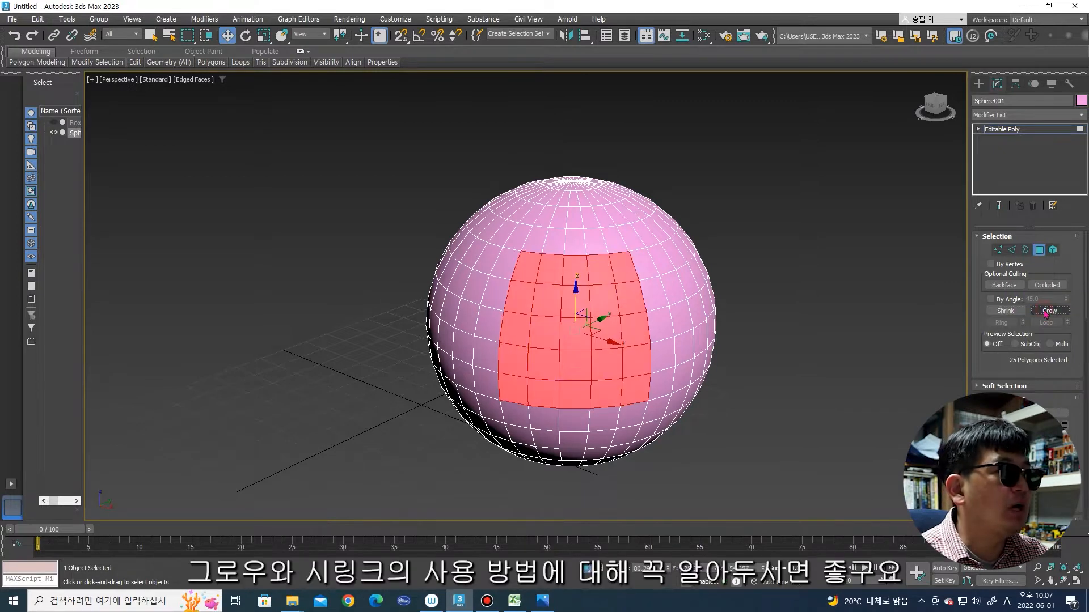
{"action": "left_click", "coordinate": [1008, 312]}
{"action": "left_click", "coordinate": [1012, 311]}
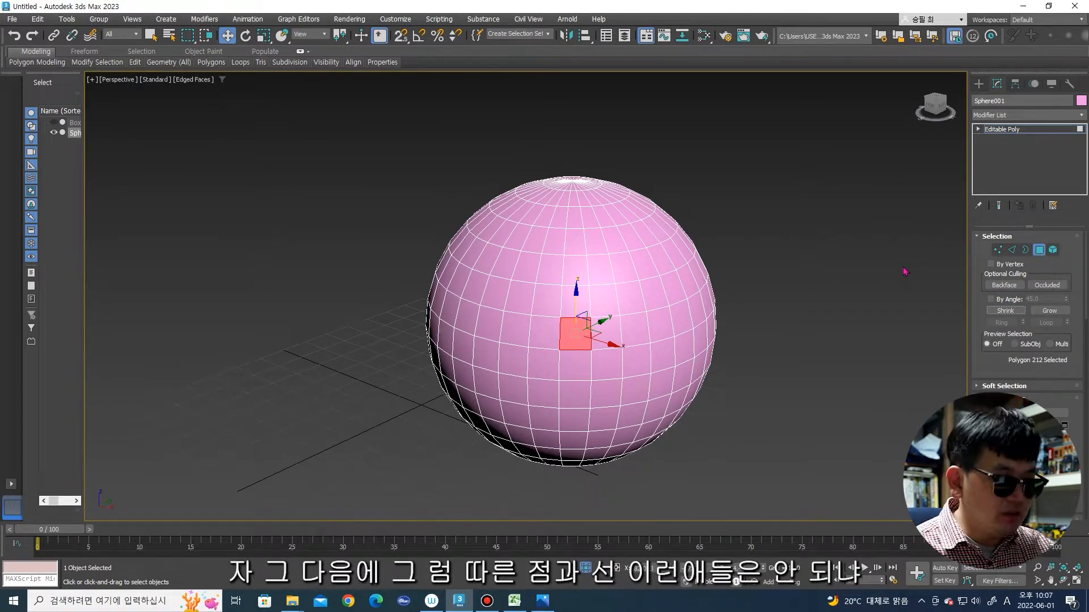
Step: Switch to Vertex level, select one vertex on the sphere's front and grow the selection three times
{"action": "key", "text": "1"}
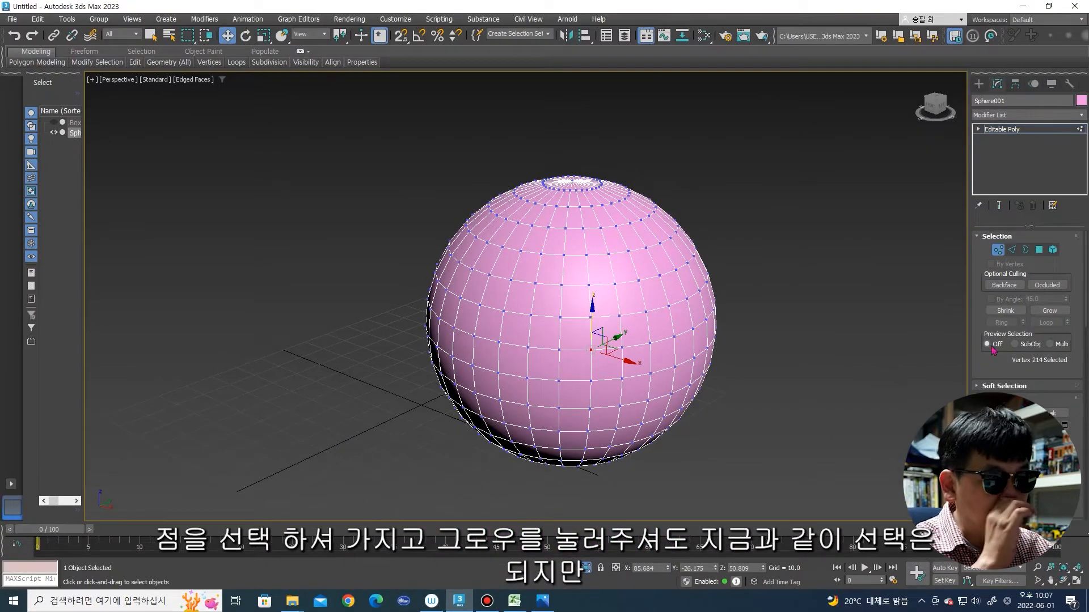
{"action": "left_click", "coordinate": [1049, 311]}
{"action": "left_click", "coordinate": [1048, 310]}
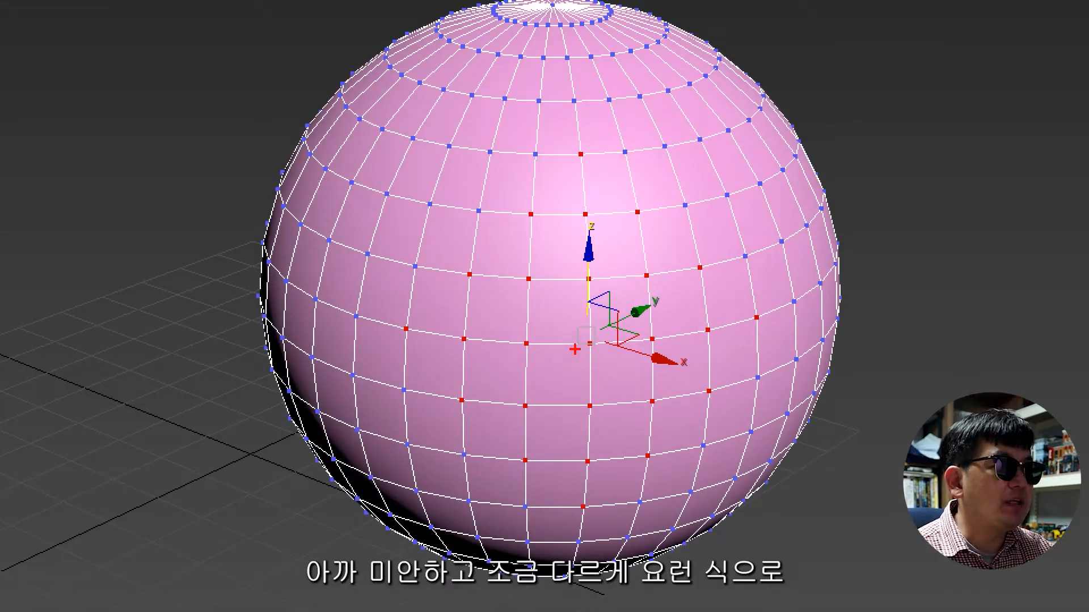
{"action": "mouse_move", "coordinate": [580, 347]}
{"action": "left_mouse_down"}
{"action": "mouse_move", "coordinate": [383, 319]}
{"action": "mouse_move", "coordinate": [422, 360]}
{"action": "mouse_move", "coordinate": [747, 327]}
{"action": "mouse_move", "coordinate": [726, 341]}
{"action": "mouse_move", "coordinate": [569, 152]}
{"action": "mouse_move", "coordinate": [533, 238]}
{"action": "left_mouse_up"}
{"action": "left_click_drag", "start_coordinate": [571, 155], "coordinate": [598, 230]}
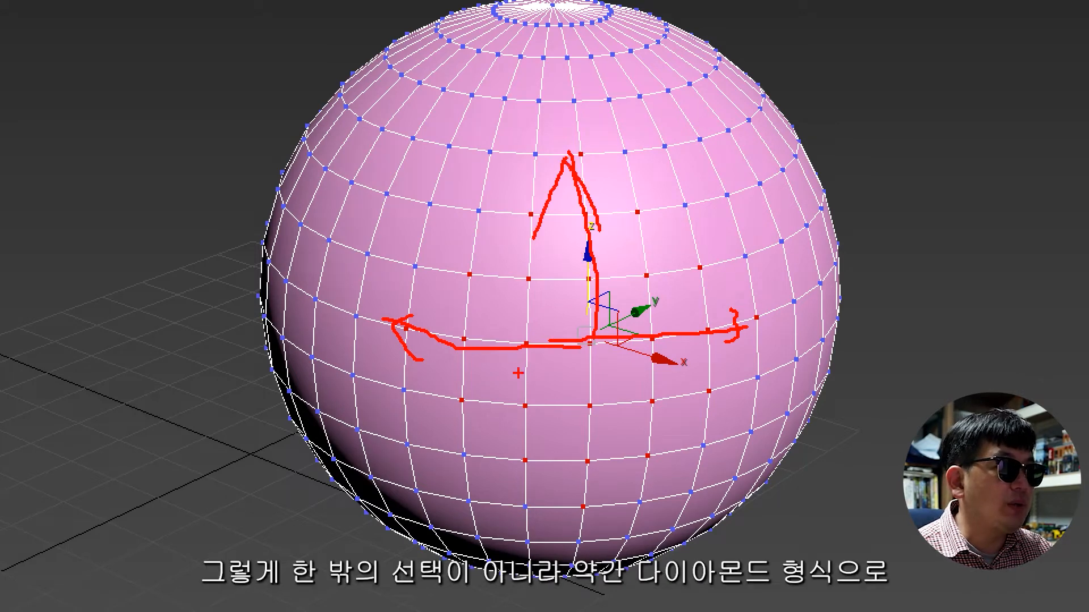
{"action": "mouse_move", "coordinate": [584, 164]}
{"action": "left_mouse_down"}
{"action": "mouse_move", "coordinate": [395, 321]}
{"action": "mouse_move", "coordinate": [579, 520]}
{"action": "mouse_move", "coordinate": [770, 298]}
{"action": "mouse_move", "coordinate": [589, 138]}
{"action": "left_mouse_up"}
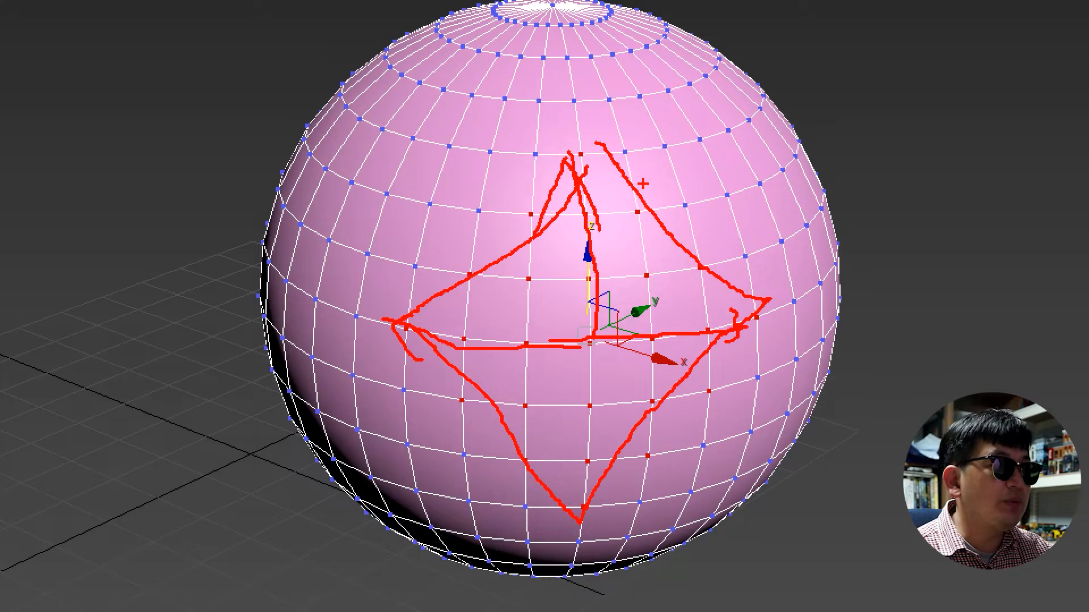
{"action": "mouse_move", "coordinate": [646, 249]}
{"action": "left_mouse_down"}
{"action": "mouse_move", "coordinate": [624, 320]}
{"action": "mouse_move", "coordinate": [652, 304]}
{"action": "left_mouse_up"}
{"action": "mouse_move", "coordinate": [562, 278]}
{"action": "left_mouse_down"}
{"action": "mouse_move", "coordinate": [595, 318]}
{"action": "mouse_move", "coordinate": [539, 254]}
{"action": "left_mouse_up"}
{"action": "mouse_move", "coordinate": [567, 352]}
{"action": "left_mouse_down"}
{"action": "mouse_move", "coordinate": [519, 420]}
{"action": "mouse_move", "coordinate": [618, 382]}
{"action": "left_mouse_up"}
{"action": "left_click_drag", "start_coordinate": [561, 397], "coordinate": [536, 402]}
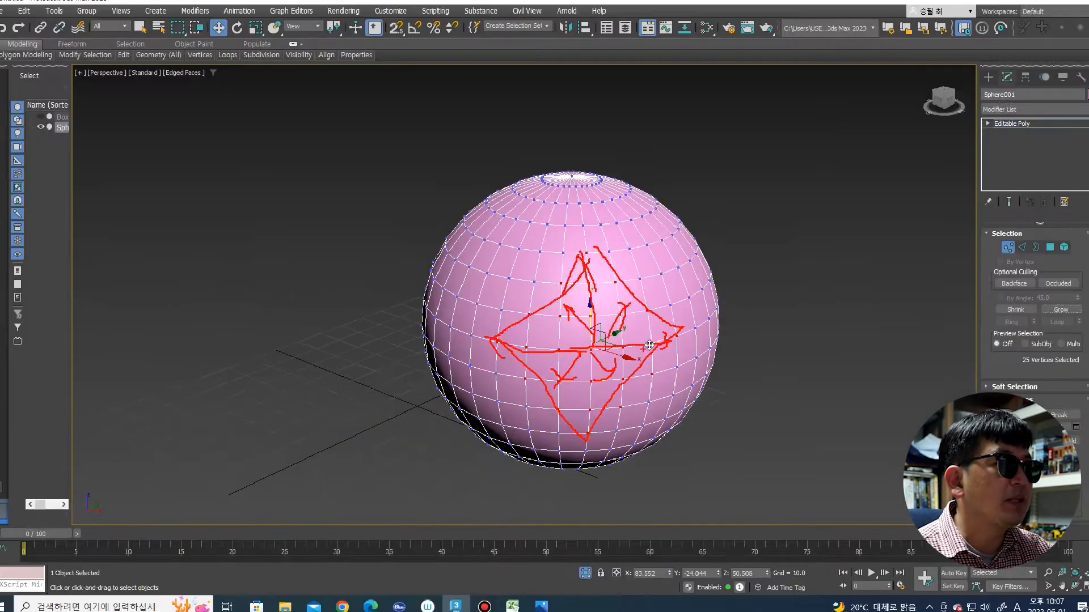
{"action": "key", "text": "Escape"}
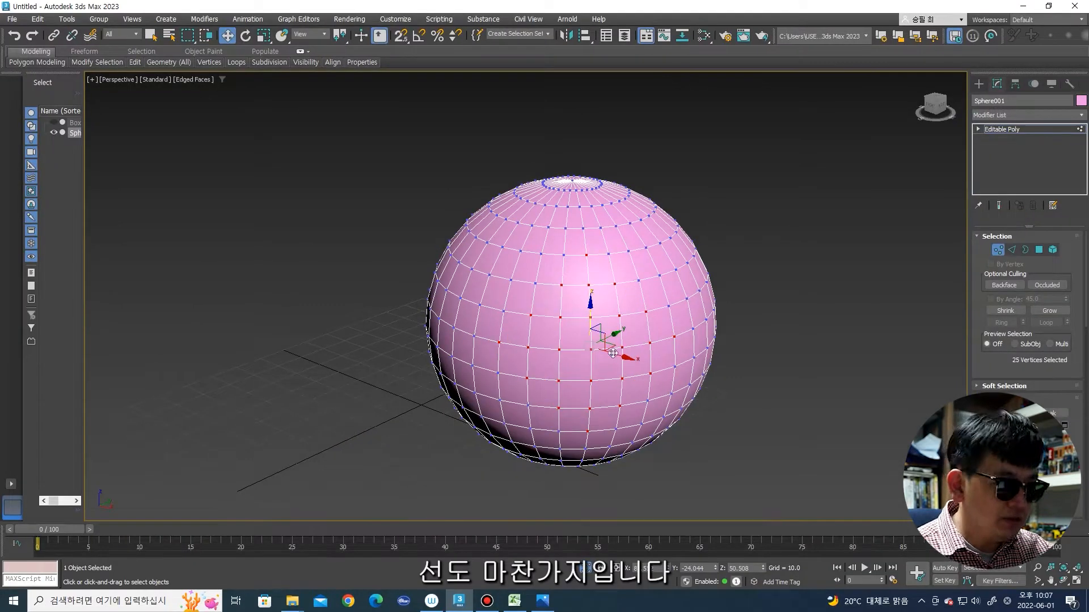
Step: Switch to Edge level, select one horizontal edge on the sphere's front and grow the selection three times
{"action": "key", "text": "2"}
{"action": "left_click", "coordinate": [575, 349]}
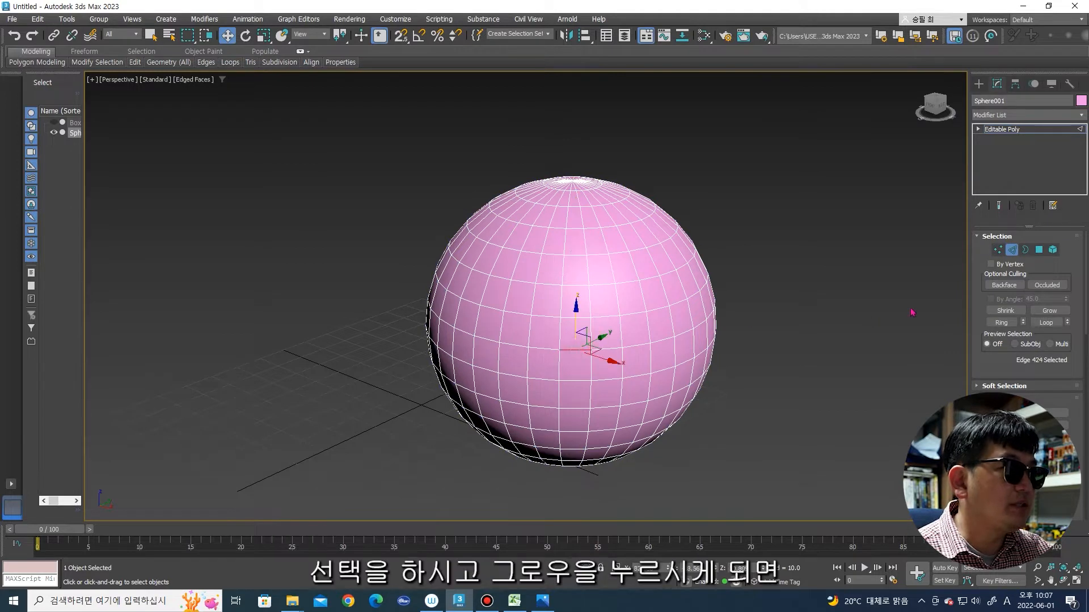
{"action": "left_click", "coordinate": [1049, 310]}
{"action": "left_click", "coordinate": [1049, 310]}
{"action": "left_click", "coordinate": [1049, 310]}
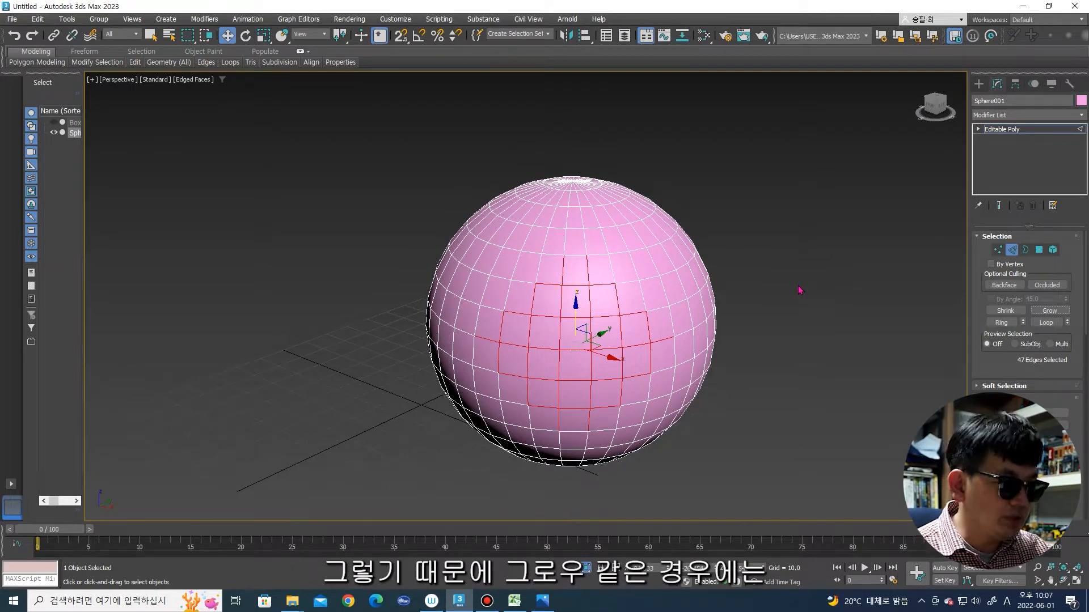
Step: Return to Polygon level and grow the selected front polygon by one ring of neighbouring polygons
{"action": "key", "text": "4"}
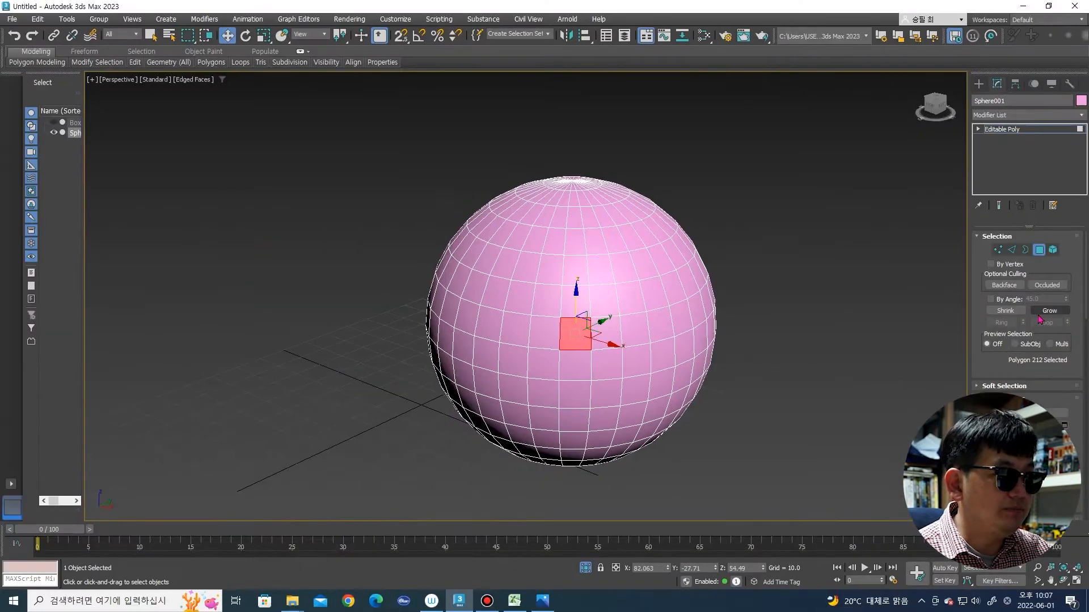
{"action": "left_click", "coordinate": [1011, 360]}
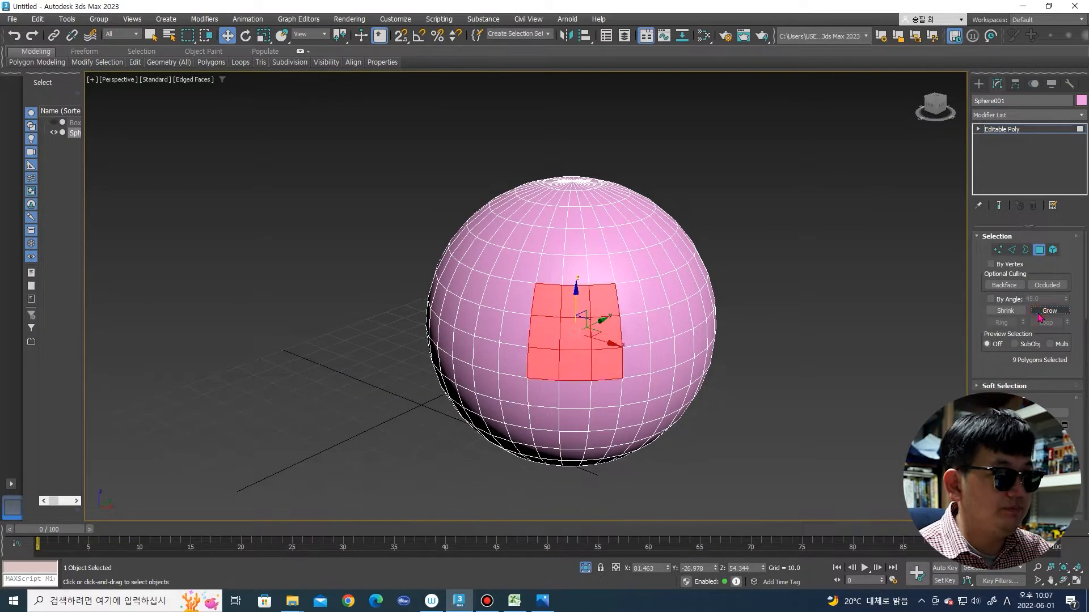
Step: Grow the polygon selection on the sphere's front by two more rings and clear the selection
{"action": "left_click", "coordinate": [1012, 360]}
{"action": "left_click", "coordinate": [1043, 311]}
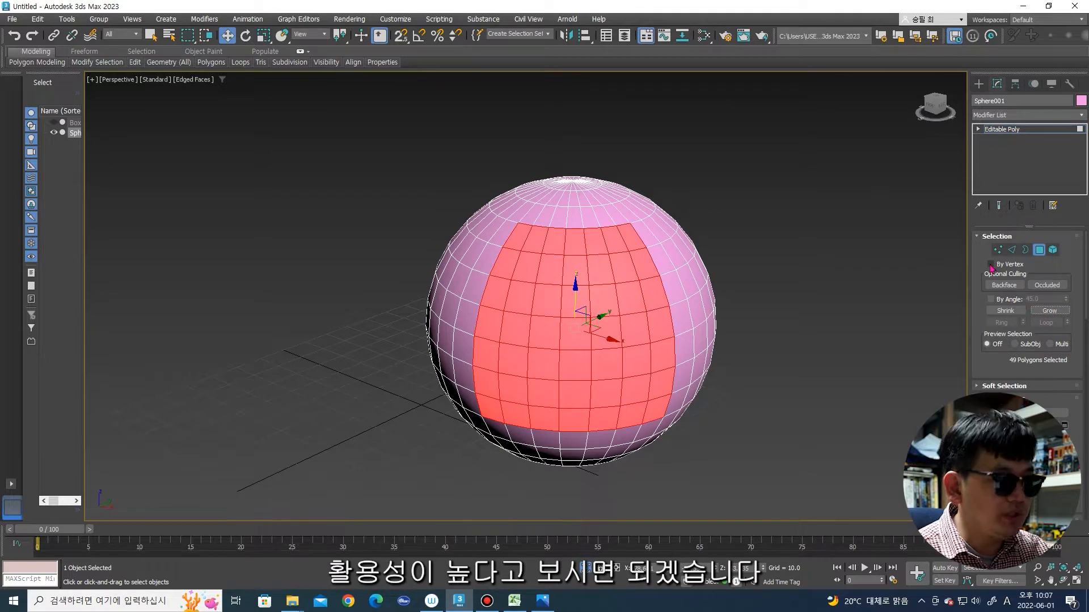
{"action": "left_click", "coordinate": [815, 311]}
Step: Switch to Edge level, select one horizontal edge on the sphere's front and extend it to its full edge loop
{"action": "key", "text": "2"}
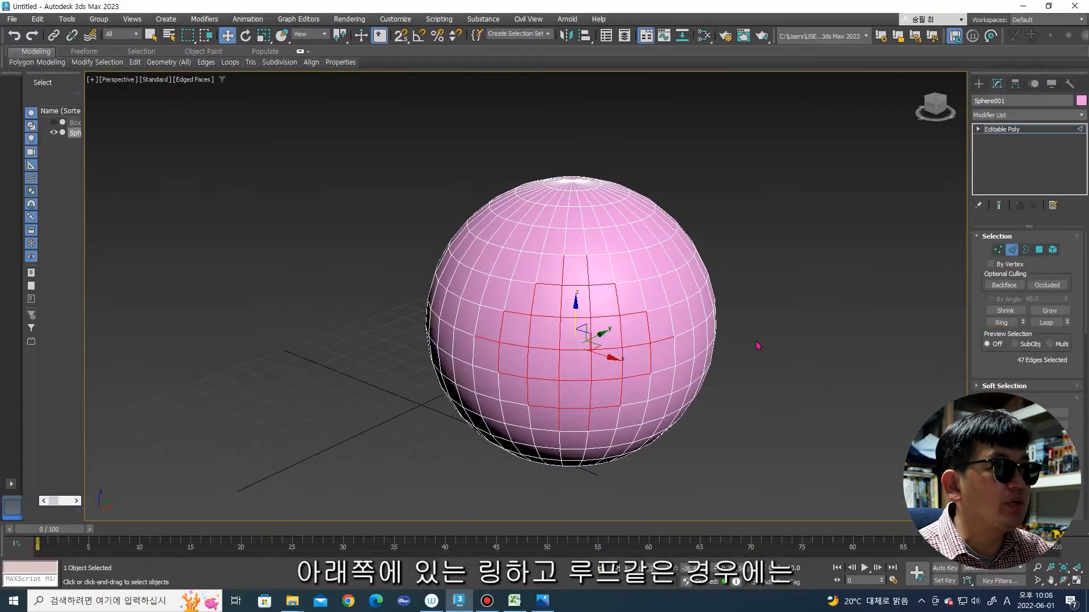
{"action": "left_click", "coordinate": [766, 321]}
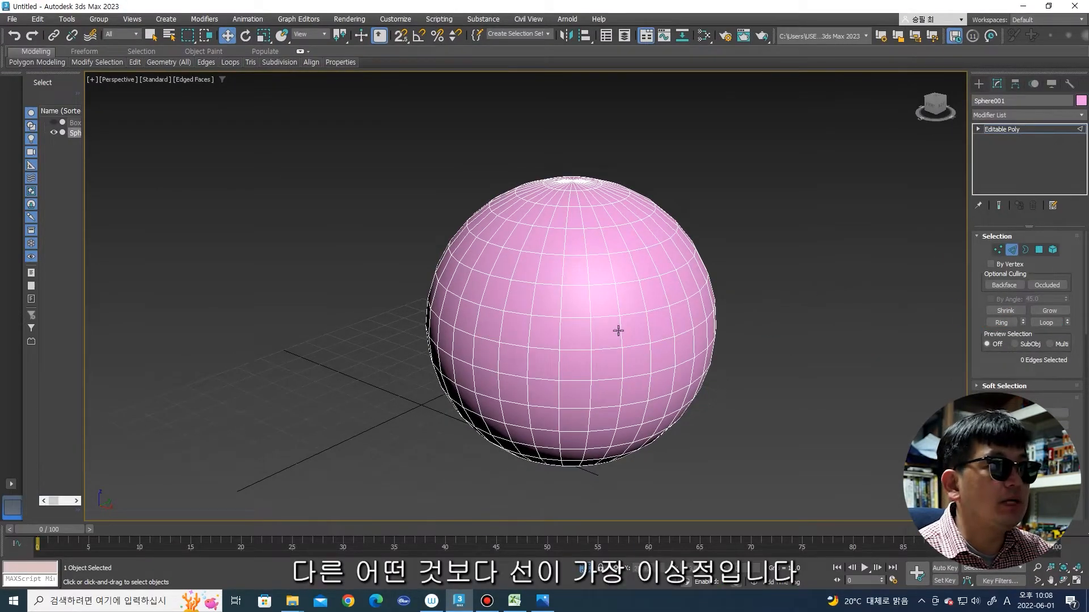
{"action": "left_click", "coordinate": [573, 353]}
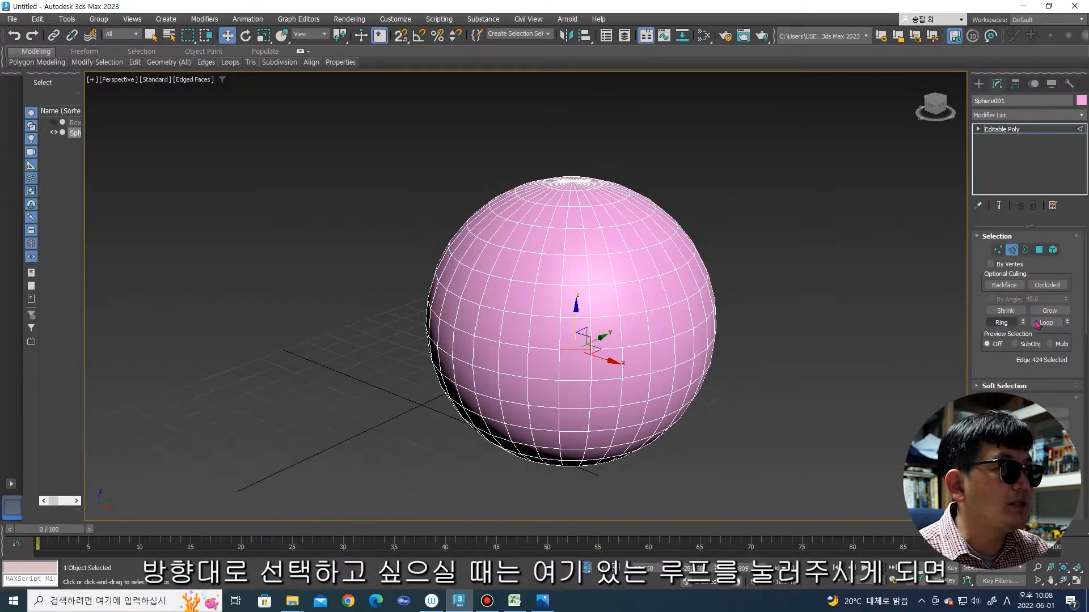
{"action": "left_click", "coordinate": [1049, 322]}
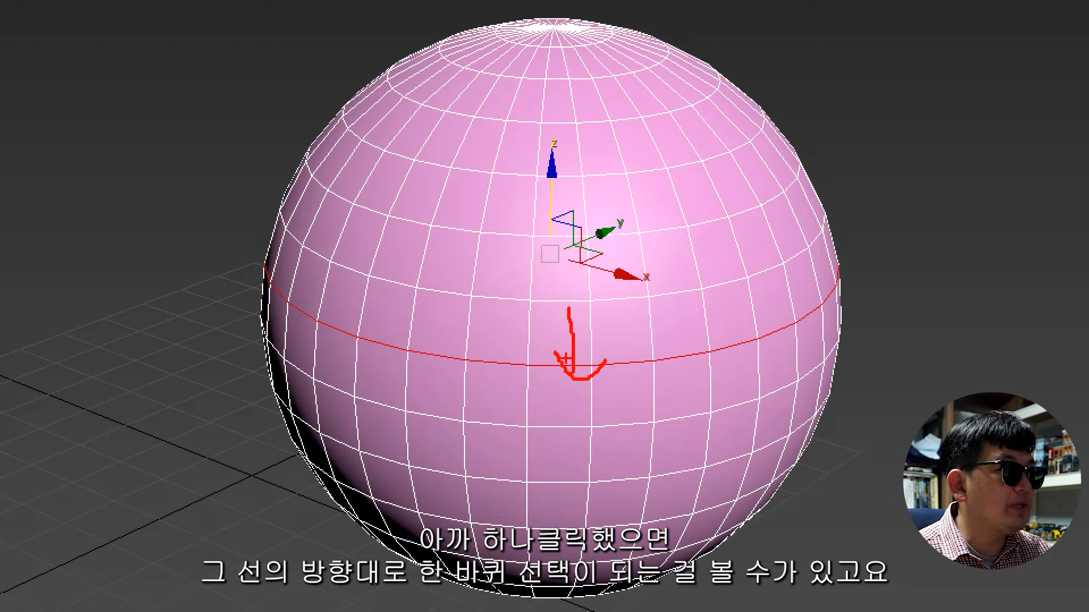
{"action": "left_click_drag", "start_coordinate": [471, 319], "coordinate": [544, 316]}
{"action": "mouse_move", "coordinate": [509, 295]}
{"action": "left_mouse_down"}
{"action": "mouse_move", "coordinate": [533, 335]}
{"action": "mouse_move", "coordinate": [492, 366]}
{"action": "left_mouse_up"}
{"action": "key", "text": "e"}
{"action": "key", "text": "Escape"}
Step: Reselect the single horizontal front edge, extend it to its edge ring and clear the selection
{"action": "left_click", "coordinate": [511, 372]}
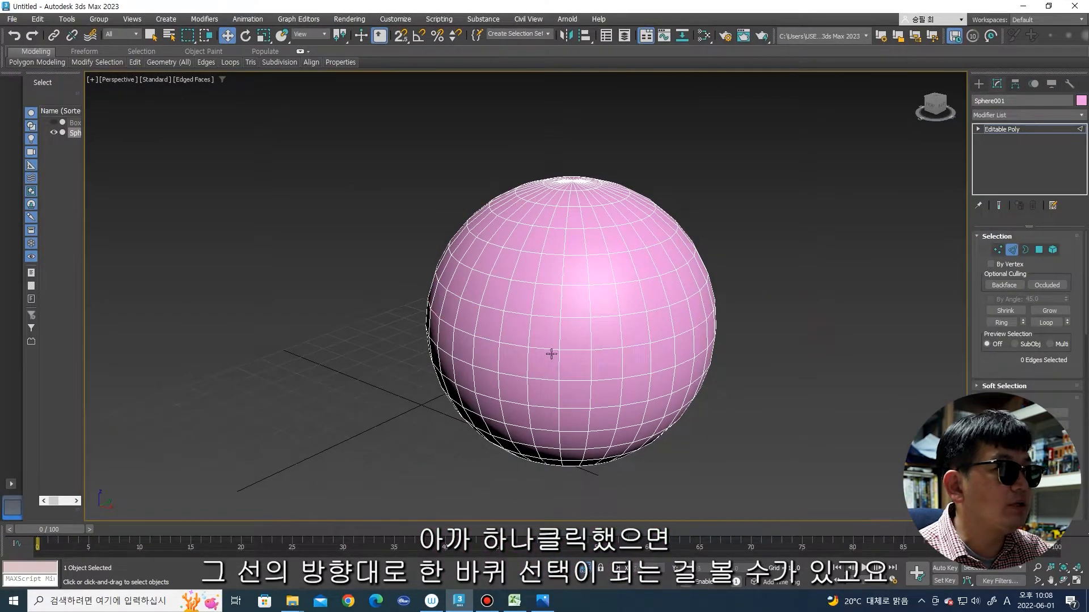
{"action": "left_click", "coordinate": [573, 352]}
{"action": "mouse_move", "coordinate": [577, 376]}
{"action": "left_mouse_down"}
{"action": "mouse_move", "coordinate": [567, 192]}
{"action": "mouse_move", "coordinate": [571, 218]}
{"action": "left_mouse_up"}
{"action": "left_click_drag", "start_coordinate": [578, 436], "coordinate": [582, 368]}
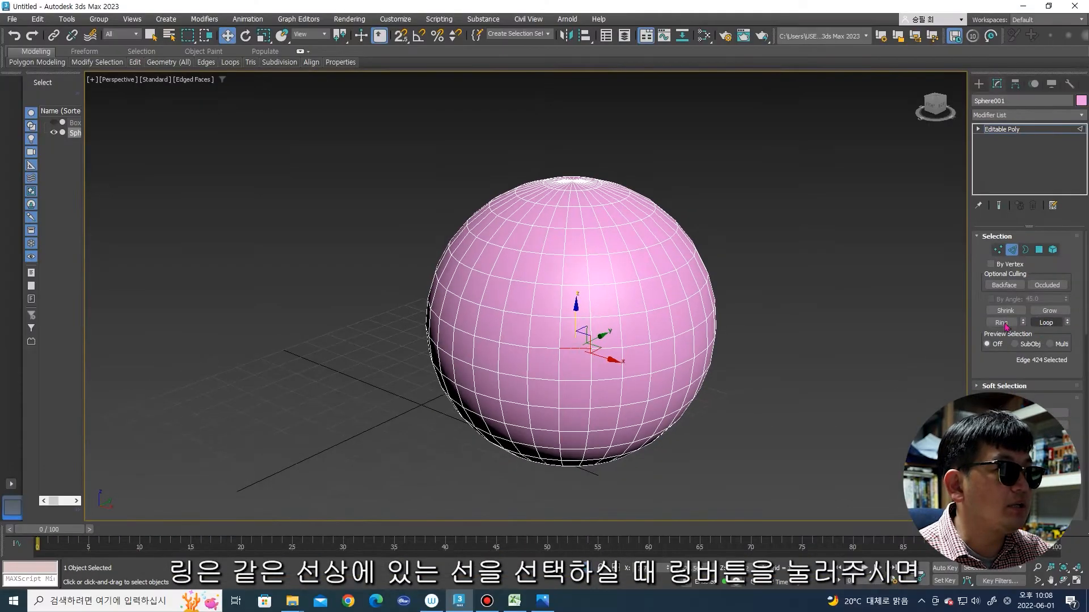
{"action": "left_click", "coordinate": [1054, 318]}
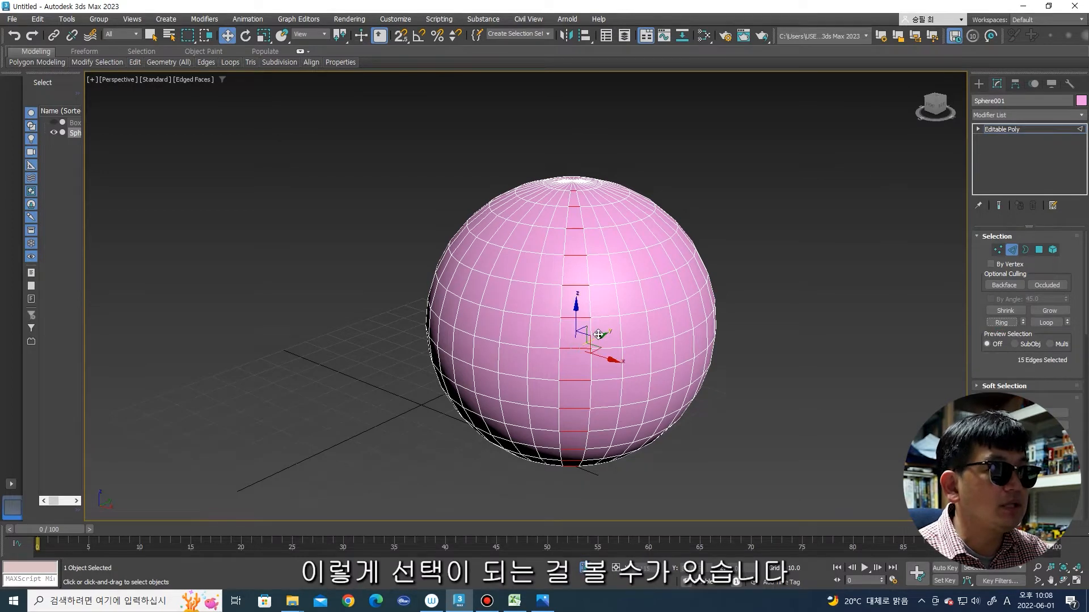
{"action": "left_click", "coordinate": [911, 314]}
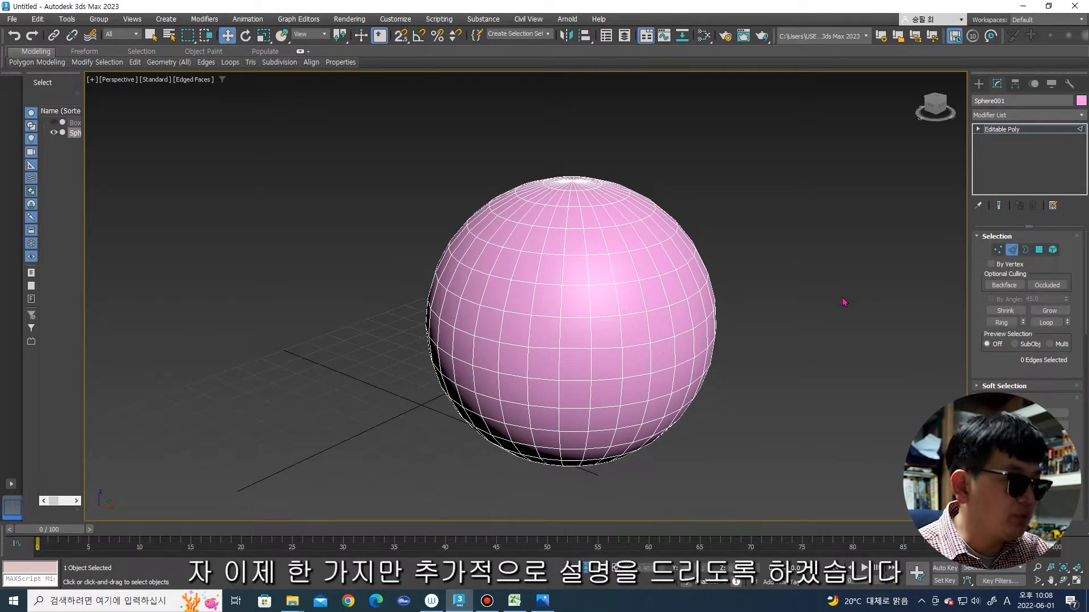
Step: At Polygon level, turn on Backface culling, select a region around the whole sphere and inspect its far side
{"action": "key", "text": "4"}
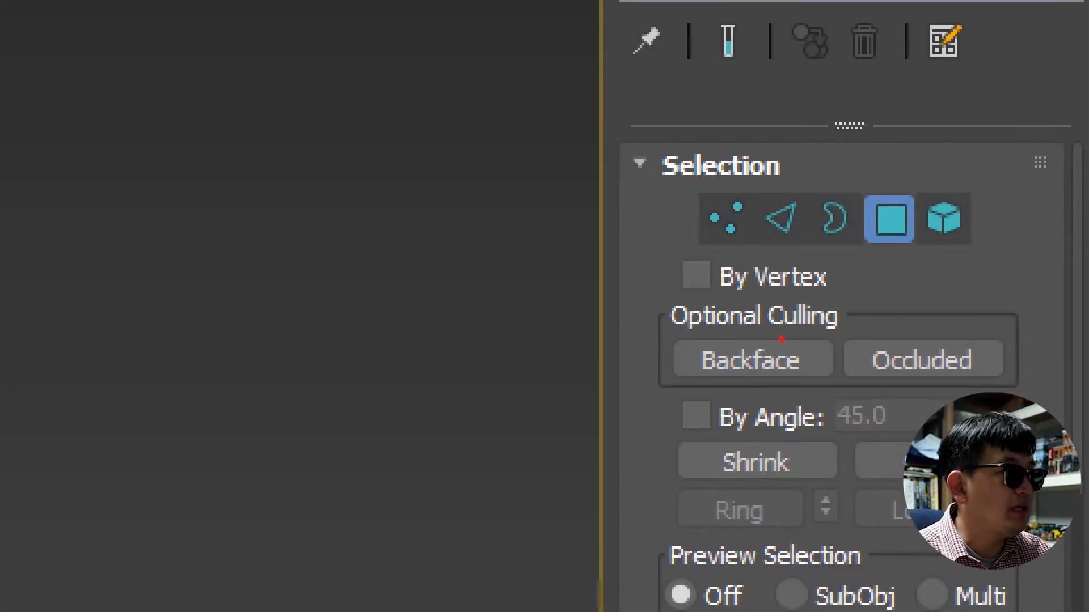
{"action": "mouse_move", "coordinate": [819, 359]}
{"action": "left_mouse_down"}
{"action": "mouse_move", "coordinate": [803, 312]}
{"action": "mouse_move", "coordinate": [823, 369]}
{"action": "left_mouse_up"}
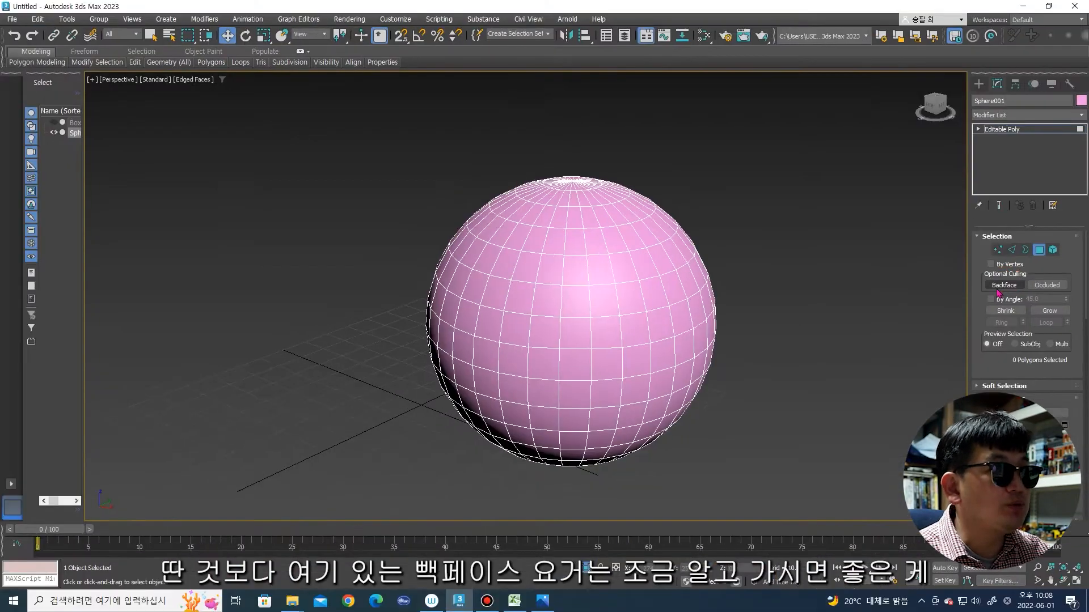
{"action": "left_click", "coordinate": [723, 364]}
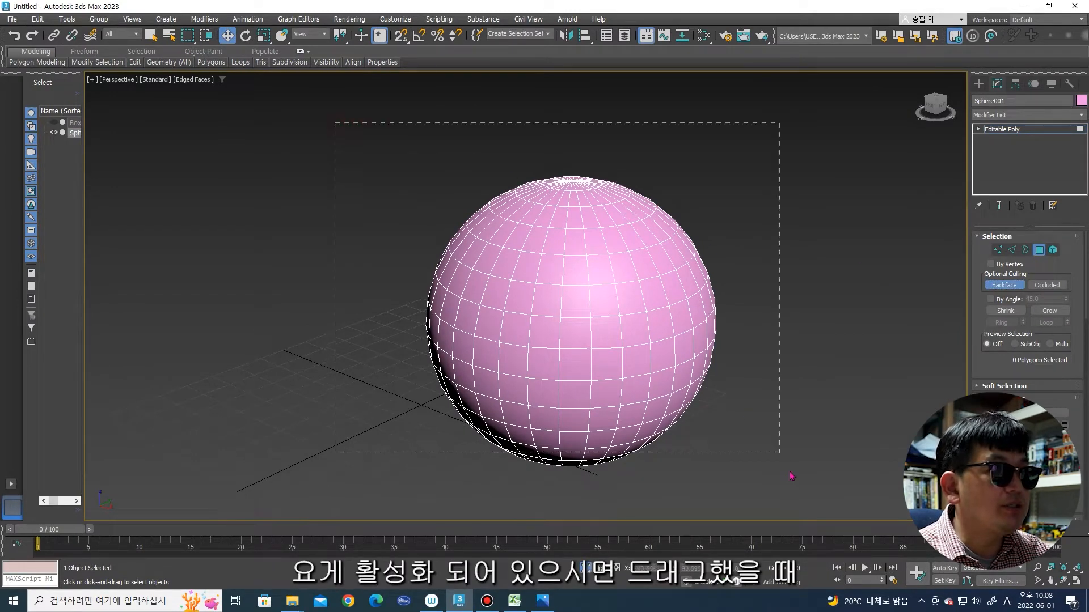
{"action": "left_click_drag", "start_coordinate": [787, 516], "coordinate": [786, 513]}
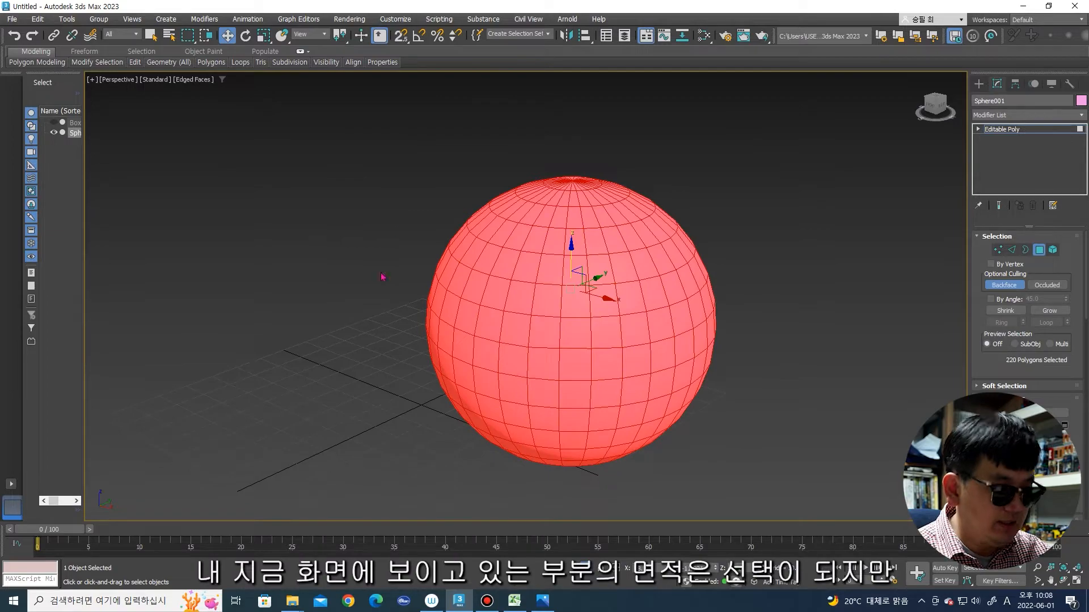
{"action": "middle_click_drag", "start_coordinate": [776, 340], "coordinate": [930, 313], "text": "alt"}
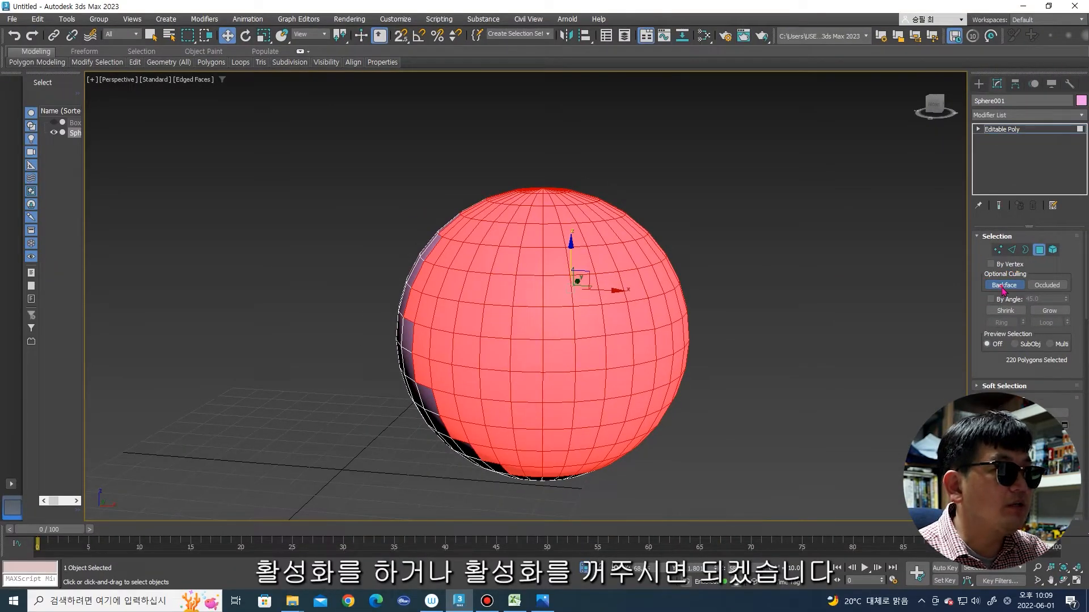
Step: Turn off Backface culling and switch to Vertex level with no vertices selected
{"action": "left_click", "coordinate": [1003, 285]}
{"action": "middle_click_drag", "start_coordinate": [796, 358], "coordinate": [723, 318]}
{"action": "scroll", "coordinate": [770, 321], "scroll_direction": "down", "scroll_amount": 4}
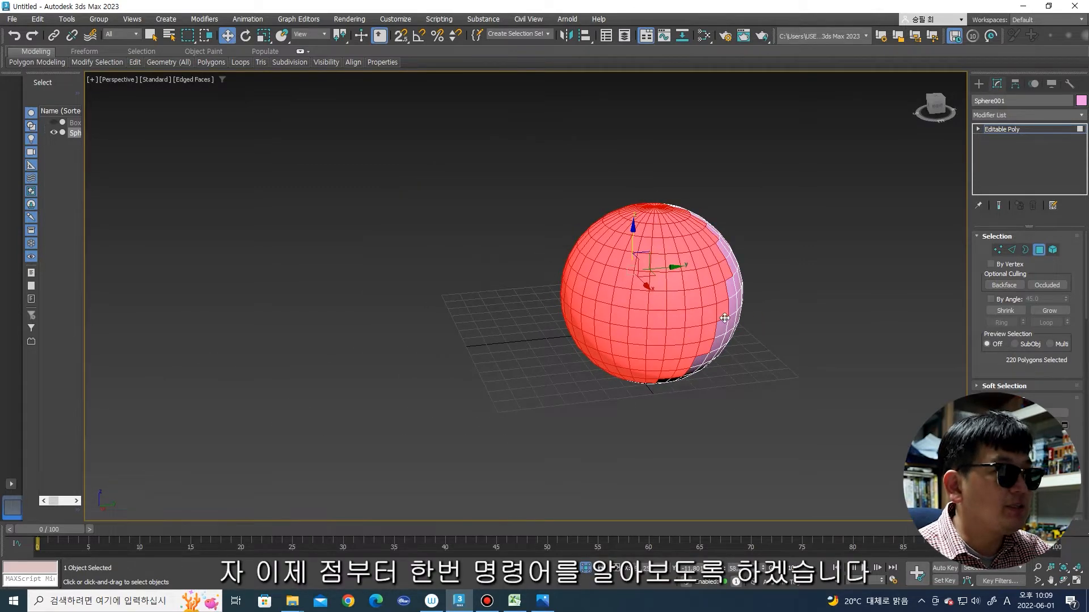
{"action": "key", "text": "1"}
{"action": "scroll", "coordinate": [751, 313], "scroll_direction": "up", "scroll_amount": 2}
{"action": "middle_click_drag", "start_coordinate": [750, 314], "coordinate": [787, 325], "text": "alt"}
{"action": "left_click", "coordinate": [769, 251]}
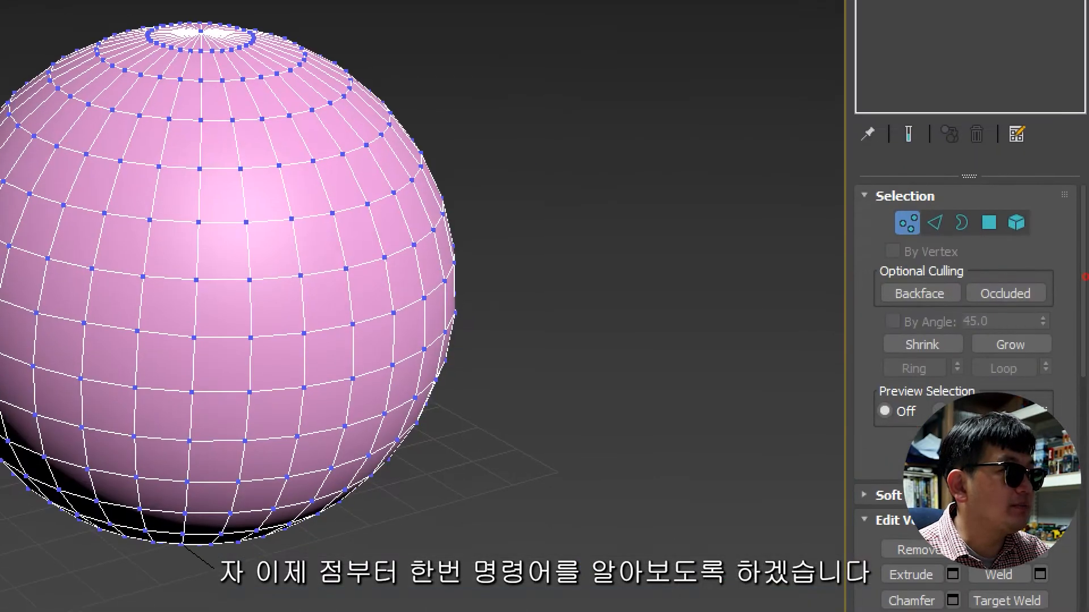
Step: Examine the vertex editing commands: Remove, Break, Extrude, Weld, Chamfer, Target Weld and Connect
{"action": "left_click_drag", "start_coordinate": [884, 201], "coordinate": [919, 249]}
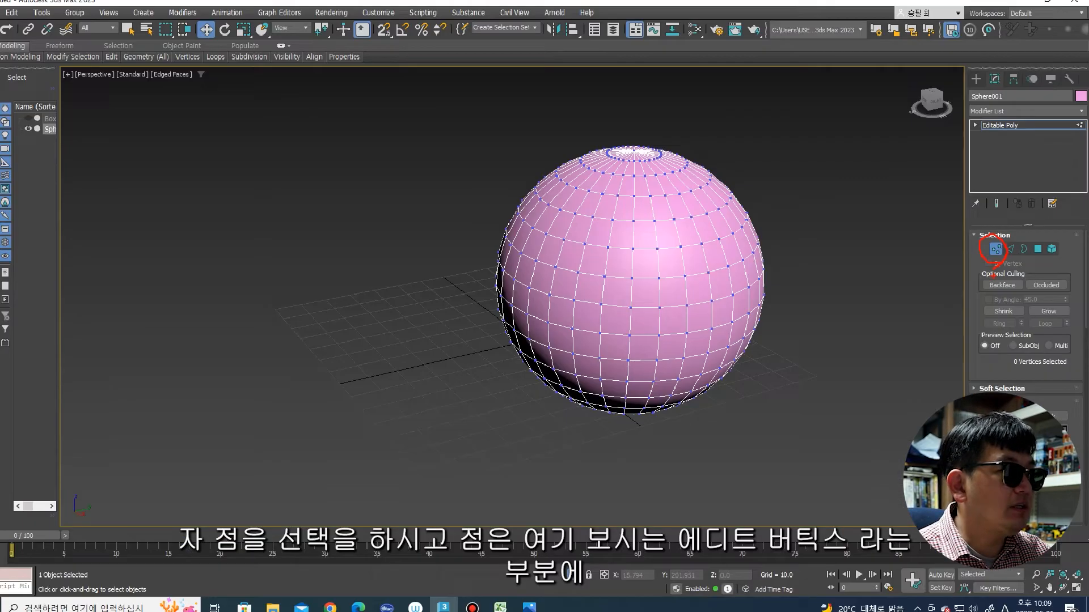
{"action": "scroll", "coordinate": [1032, 384], "scroll_direction": "down", "scroll_amount": 3}
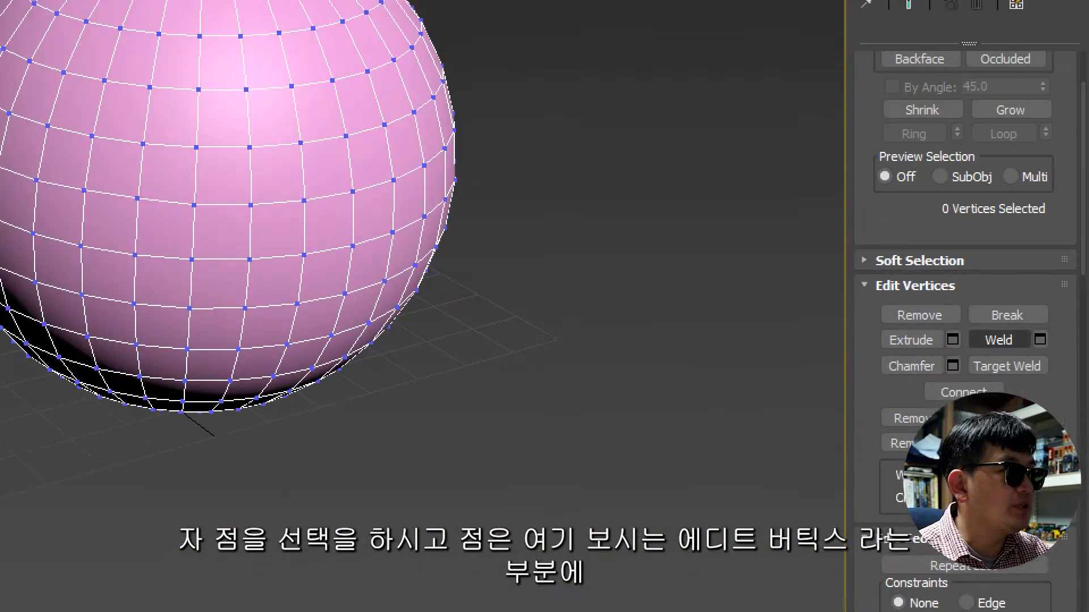
{"action": "left_click_drag", "start_coordinate": [977, 257], "coordinate": [861, 281]}
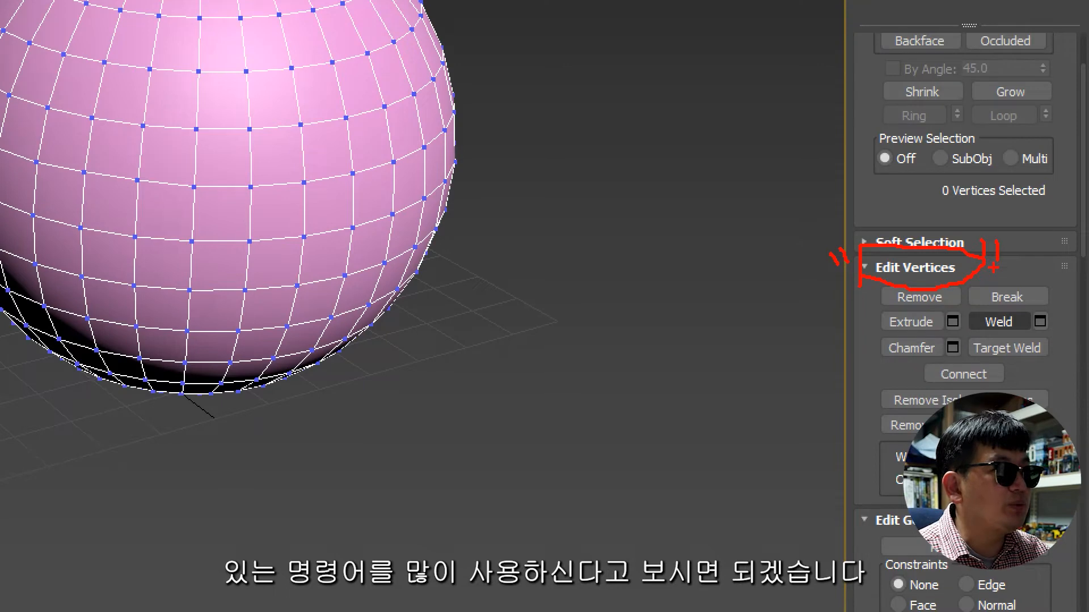
{"action": "key", "text": "Escape"}
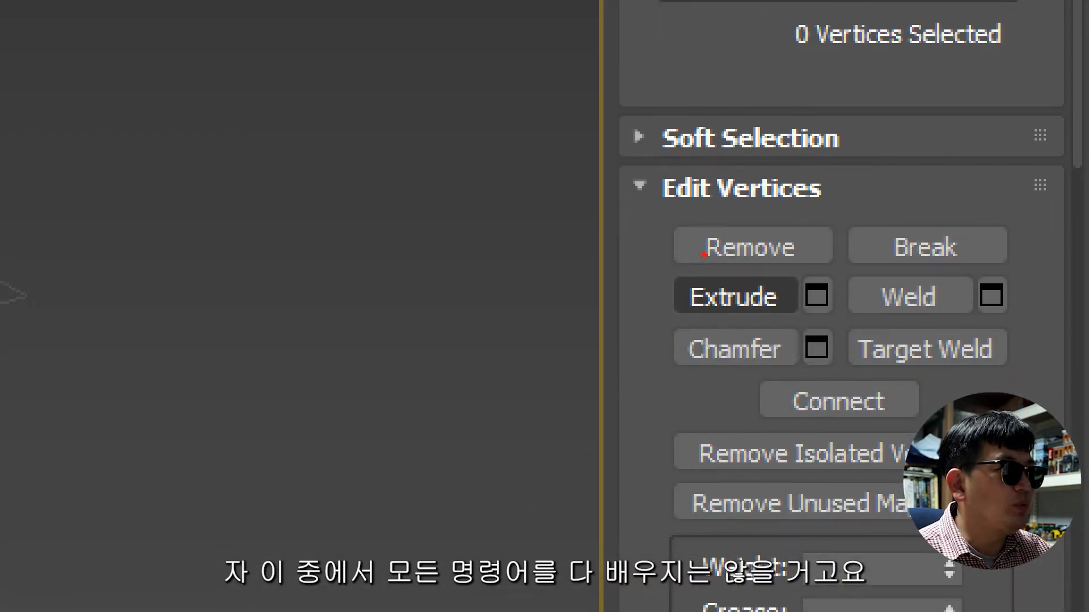
{"action": "left_click_drag", "start_coordinate": [652, 441], "coordinate": [902, 436]}
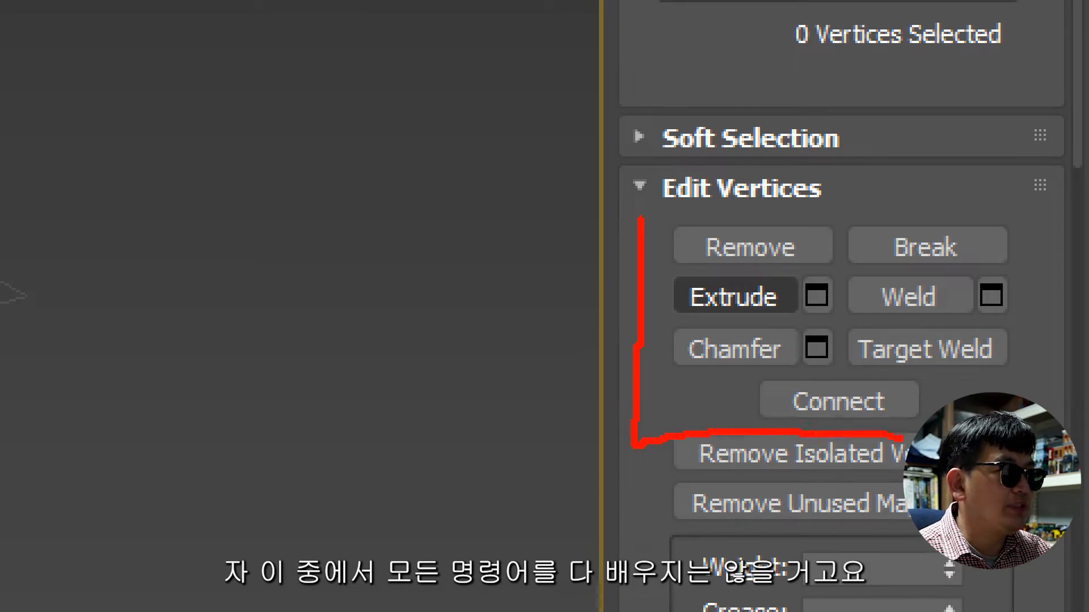
{"action": "left_click_drag", "start_coordinate": [1035, 228], "coordinate": [857, 198]}
{"action": "left_click_drag", "start_coordinate": [595, 199], "coordinate": [609, 264]}
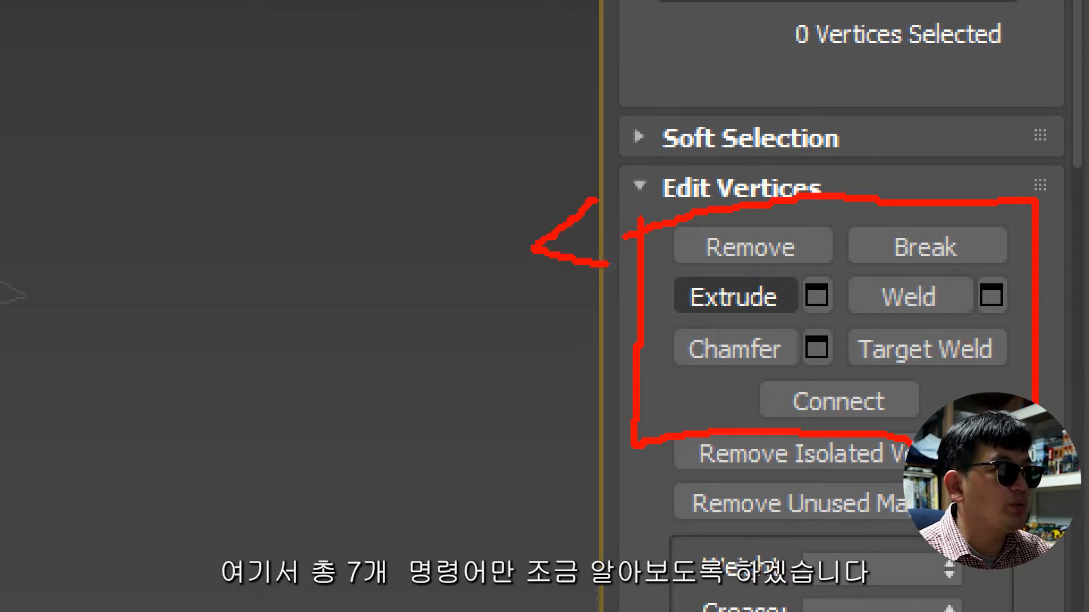
{"action": "left_click_drag", "start_coordinate": [549, 177], "coordinate": [558, 227]}
{"action": "left_click_drag", "start_coordinate": [574, 226], "coordinate": [576, 281]}
{"action": "left_click_drag", "start_coordinate": [578, 176], "coordinate": [577, 258]}
{"action": "left_click_drag", "start_coordinate": [418, 349], "coordinate": [418, 392]}
{"action": "left_click_drag", "start_coordinate": [414, 327], "coordinate": [440, 423]}
{"action": "mouse_move", "coordinate": [445, 347]}
{"action": "left_mouse_down"}
{"action": "mouse_move", "coordinate": [543, 367]}
{"action": "mouse_move", "coordinate": [559, 434]}
{"action": "left_mouse_up"}
{"action": "key", "text": "Escape"}
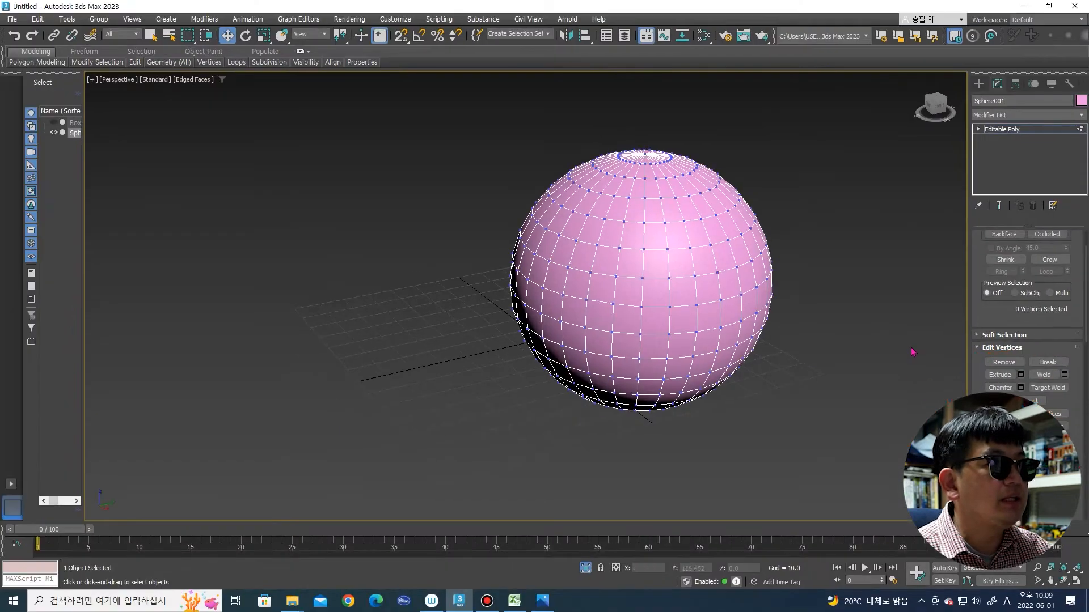
Step: Extrude one vertex on the sphere's front into a spike with a height of about 18.7 and an adjusted base width
{"action": "left_click", "coordinate": [618, 279]}
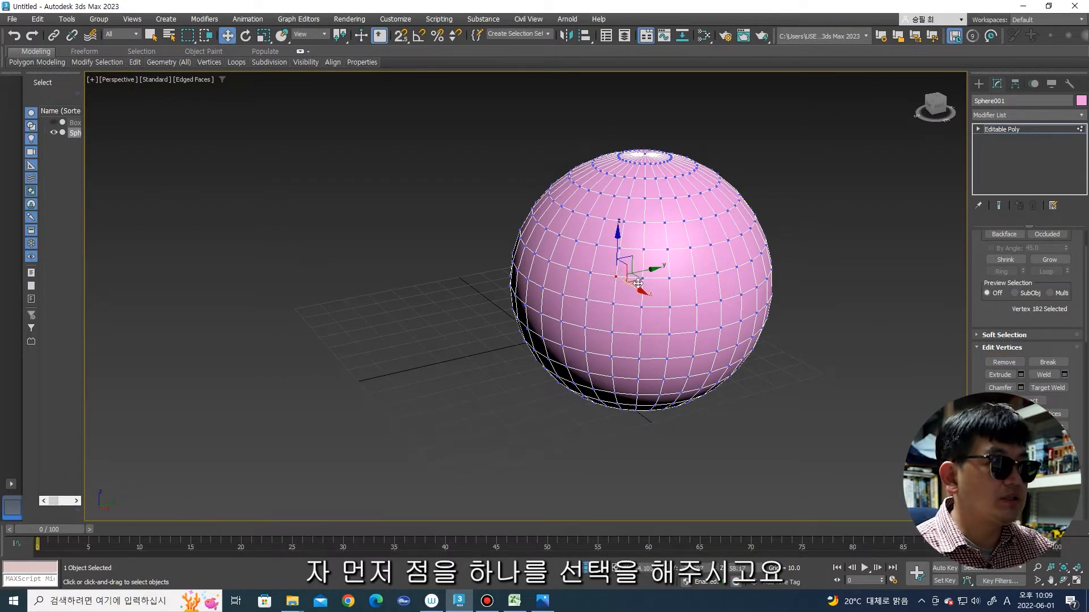
{"action": "scroll", "coordinate": [629, 281], "scroll_direction": "up", "scroll_amount": 3}
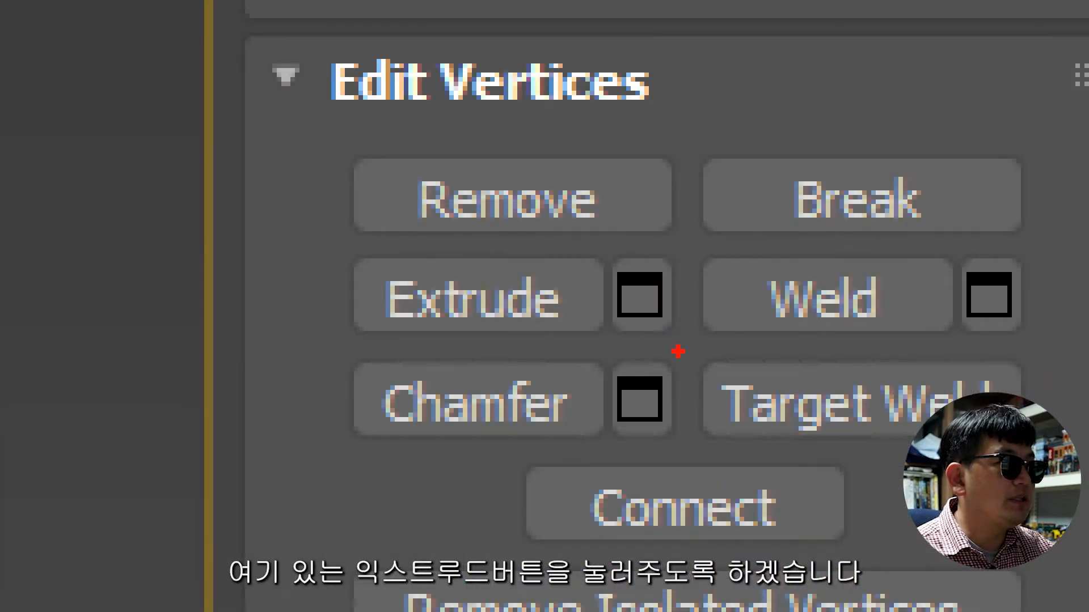
{"action": "mouse_move", "coordinate": [678, 351]}
{"action": "left_mouse_down"}
{"action": "mouse_move", "coordinate": [576, 231]}
{"action": "mouse_move", "coordinate": [703, 286]}
{"action": "left_mouse_up"}
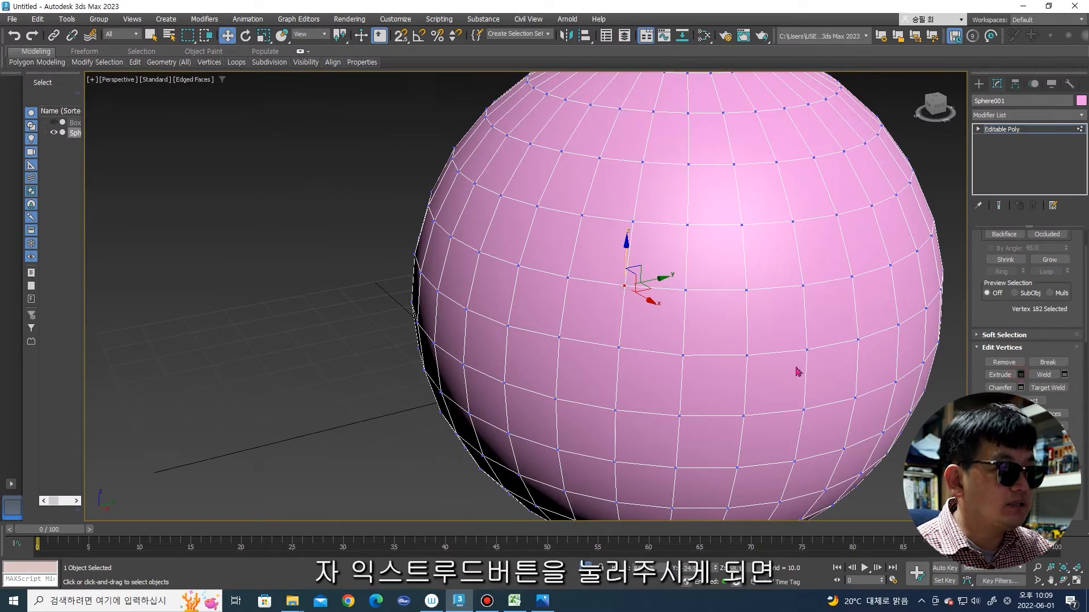
{"action": "middle_click_drag", "start_coordinate": [641, 383], "coordinate": [575, 378], "text": "alt"}
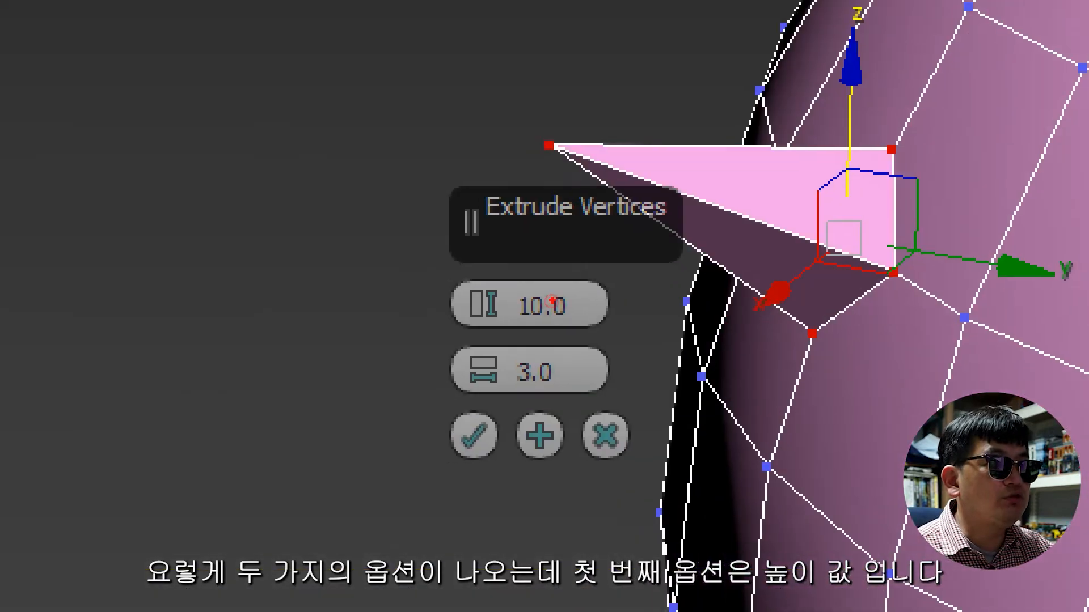
{"action": "left_click_drag", "start_coordinate": [368, 309], "coordinate": [453, 304]}
{"action": "left_click_drag", "start_coordinate": [361, 380], "coordinate": [426, 385]}
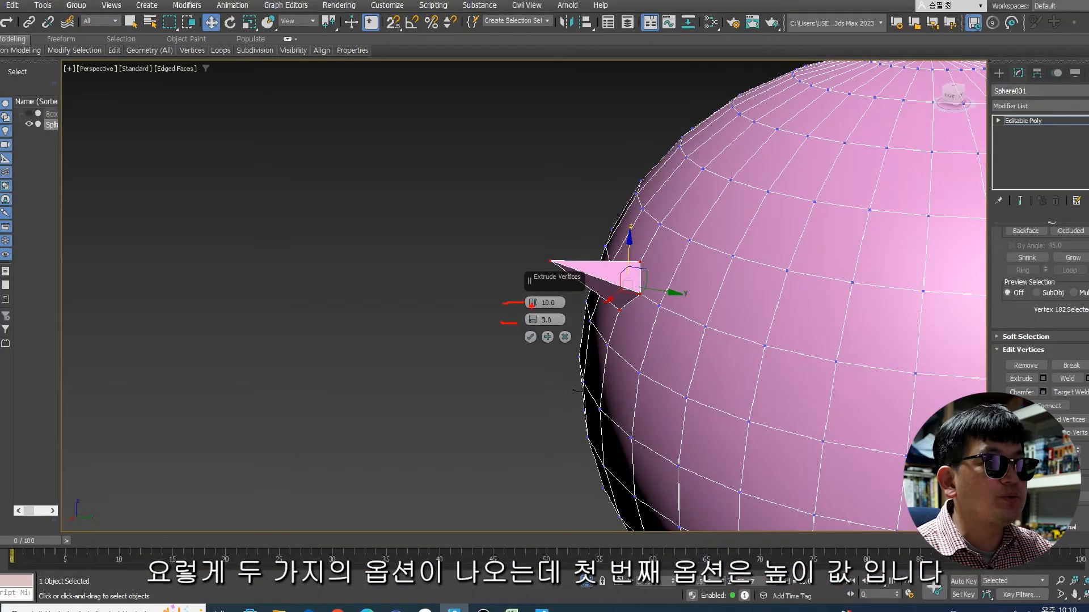
{"action": "mouse_move", "coordinate": [536, 310]}
{"action": "left_mouse_down"}
{"action": "mouse_move", "coordinate": [533, 294]}
{"action": "mouse_move", "coordinate": [534, 320]}
{"action": "left_mouse_up"}
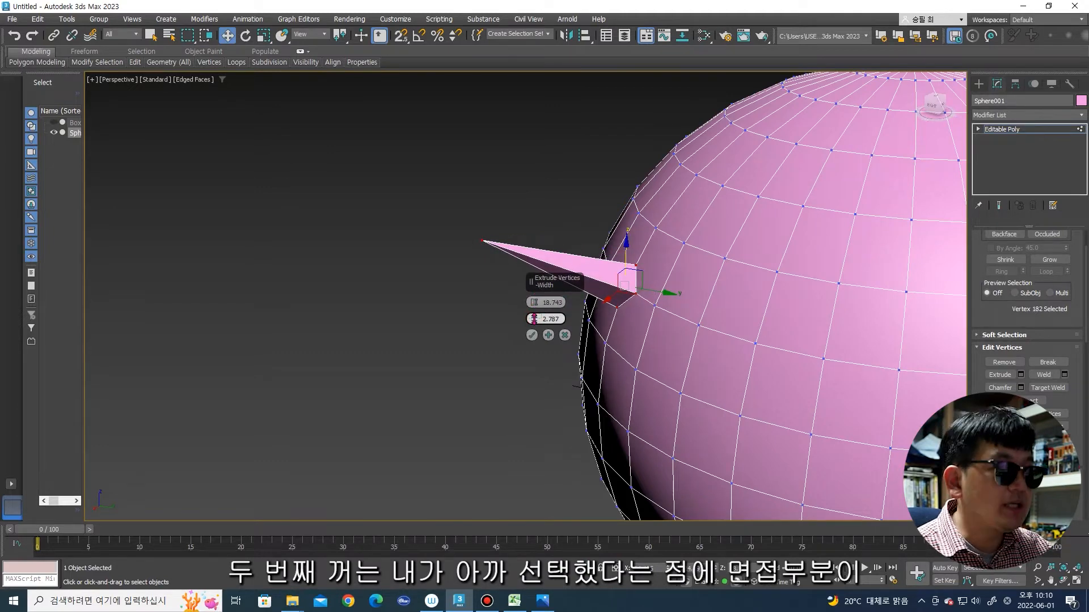
{"action": "middle_click_drag", "start_coordinate": [582, 295], "coordinate": [602, 307], "text": "alt"}
{"action": "mouse_move", "coordinate": [537, 324]}
{"action": "left_mouse_down"}
{"action": "mouse_move", "coordinate": [536, 313]}
{"action": "mouse_move", "coordinate": [536, 322]}
{"action": "left_mouse_up"}
{"action": "left_click", "coordinate": [533, 335]}
{"action": "scroll", "coordinate": [618, 327], "scroll_direction": "down", "scroll_amount": 5}
{"action": "middle_click_drag", "start_coordinate": [669, 329], "coordinate": [601, 330]}
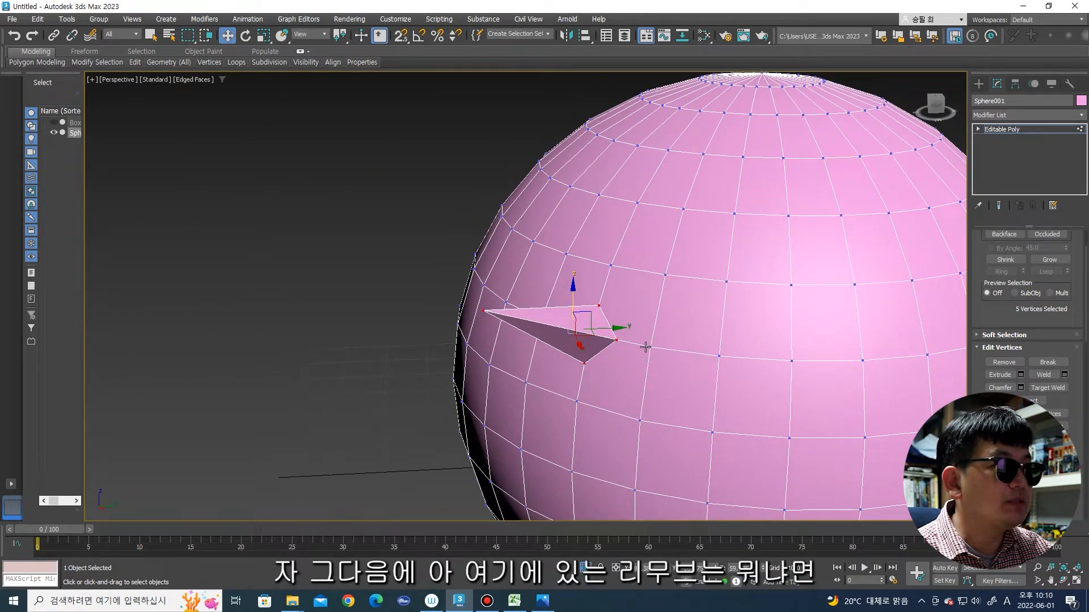
Step: Delete the spike's tip vertex, inspect the surface around it and undo the deletion
{"action": "left_click", "coordinate": [484, 312]}
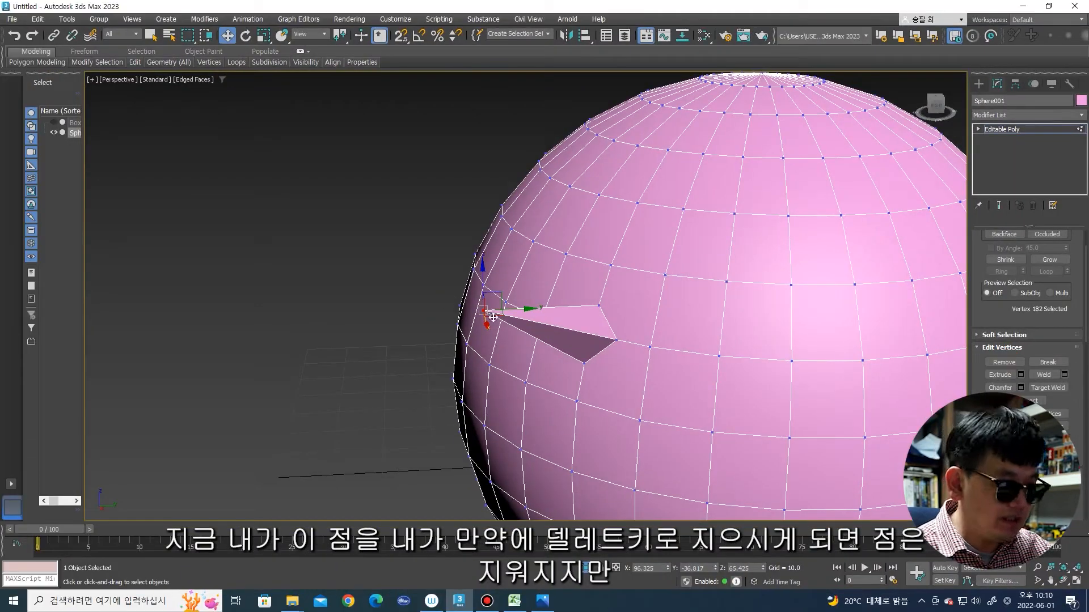
{"action": "middle_click_drag", "start_coordinate": [461, 303], "coordinate": [463, 307], "text": "alt"}
{"action": "key", "text": "Delete"}
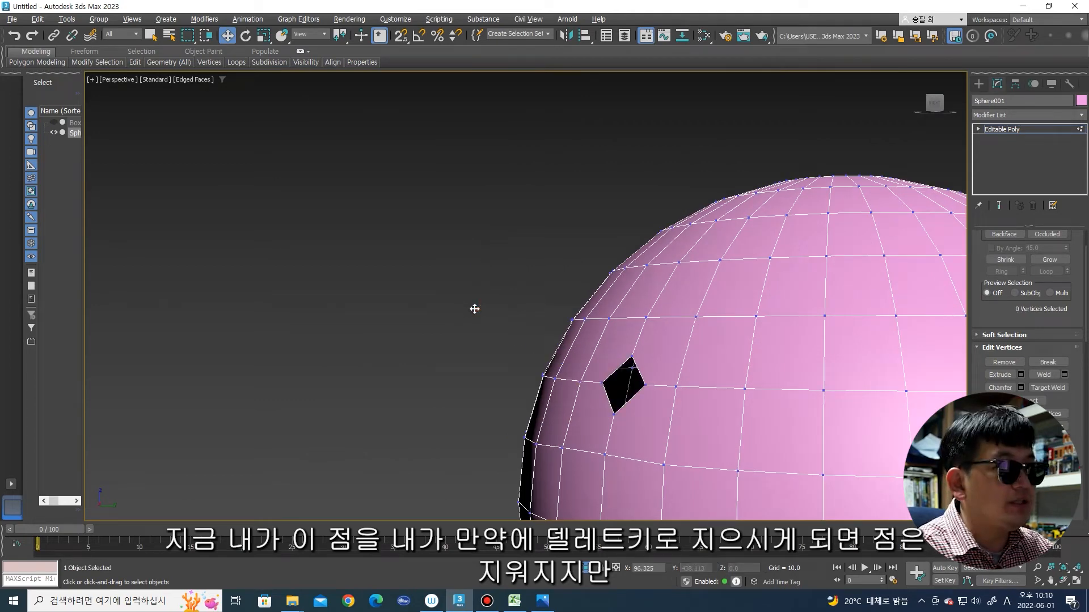
{"action": "scroll", "coordinate": [625, 407], "scroll_direction": "up", "scroll_amount": 3}
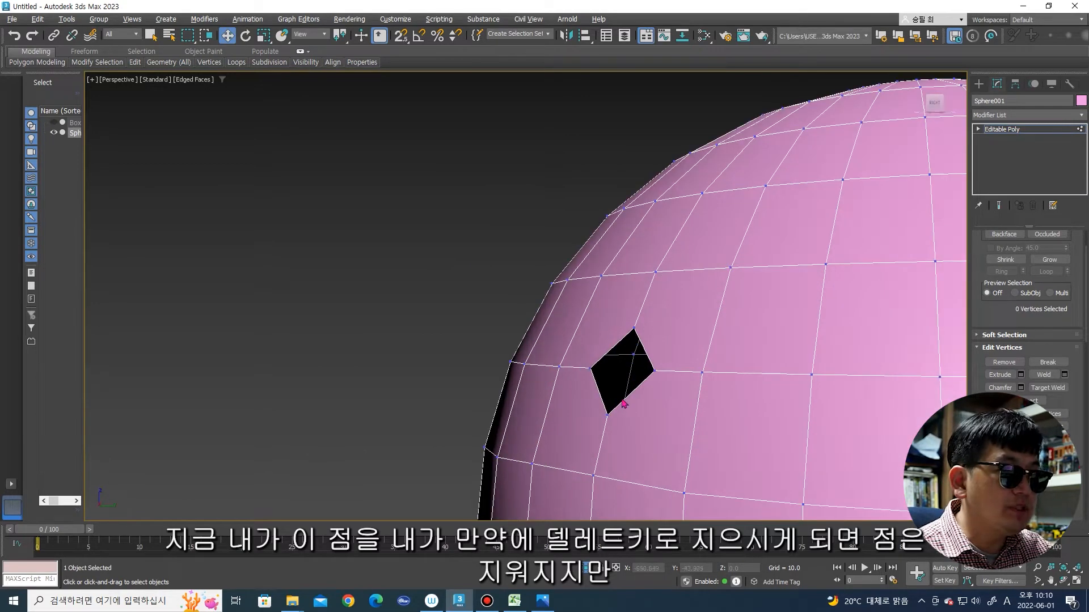
{"action": "middle_click_drag", "start_coordinate": [590, 391], "coordinate": [555, 369], "text": "alt"}
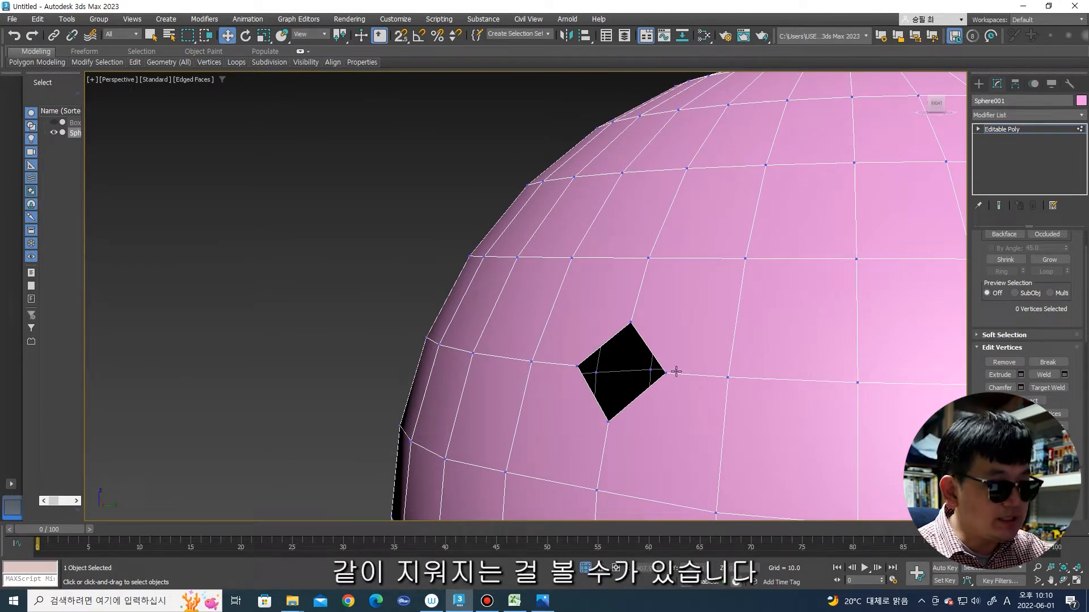
{"action": "key", "text": "ctrl+z"}
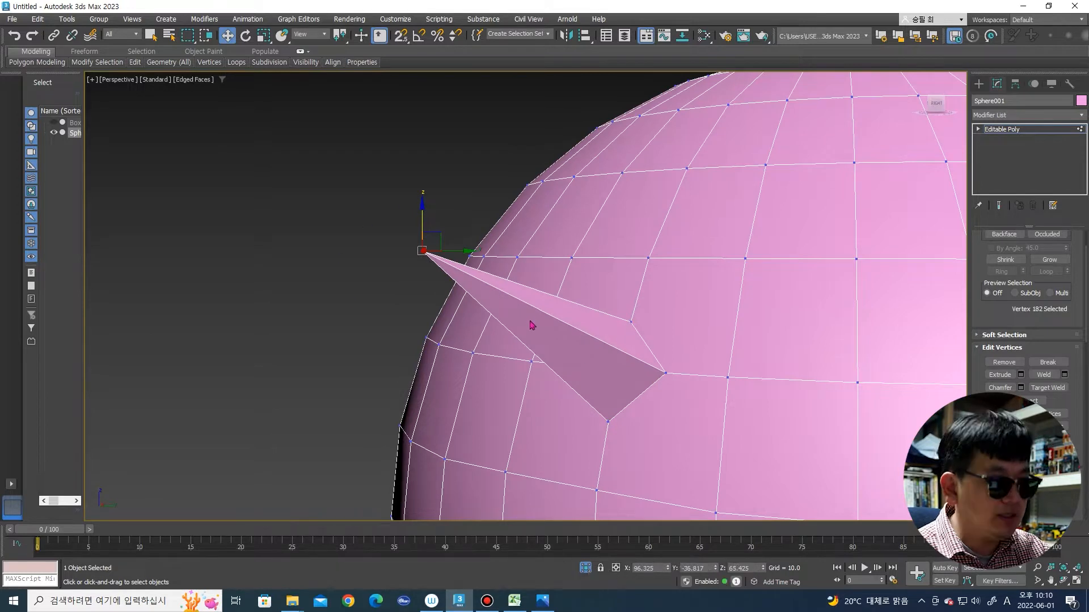
Step: Apply Remove to the spike's tip vertex, inspect the closed surface left behind and undo the removal
{"action": "middle_click_drag", "start_coordinate": [532, 323], "coordinate": [474, 325]}
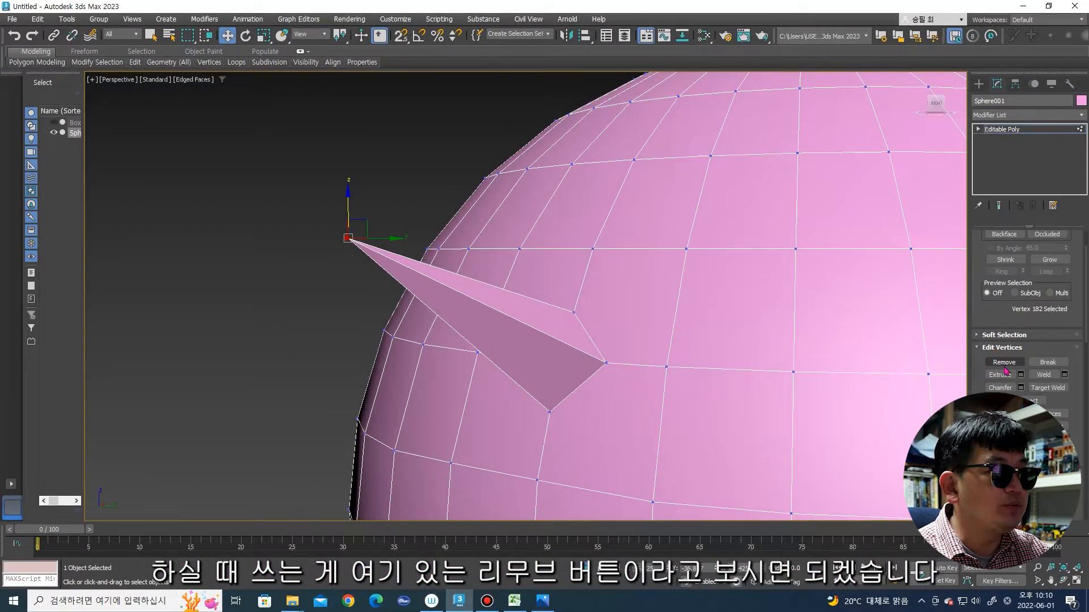
{"action": "left_click", "coordinate": [1003, 362]}
{"action": "middle_click_drag", "start_coordinate": [721, 354], "coordinate": [571, 341]}
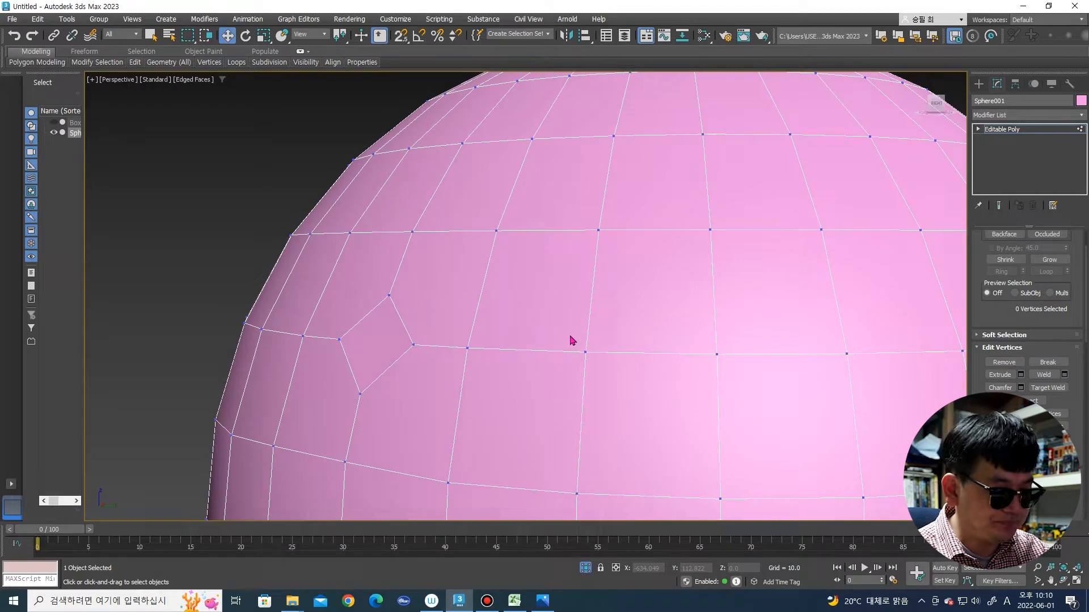
{"action": "scroll", "coordinate": [588, 321], "scroll_direction": "down", "scroll_amount": 3}
{"action": "key", "text": "ctrl+z"}
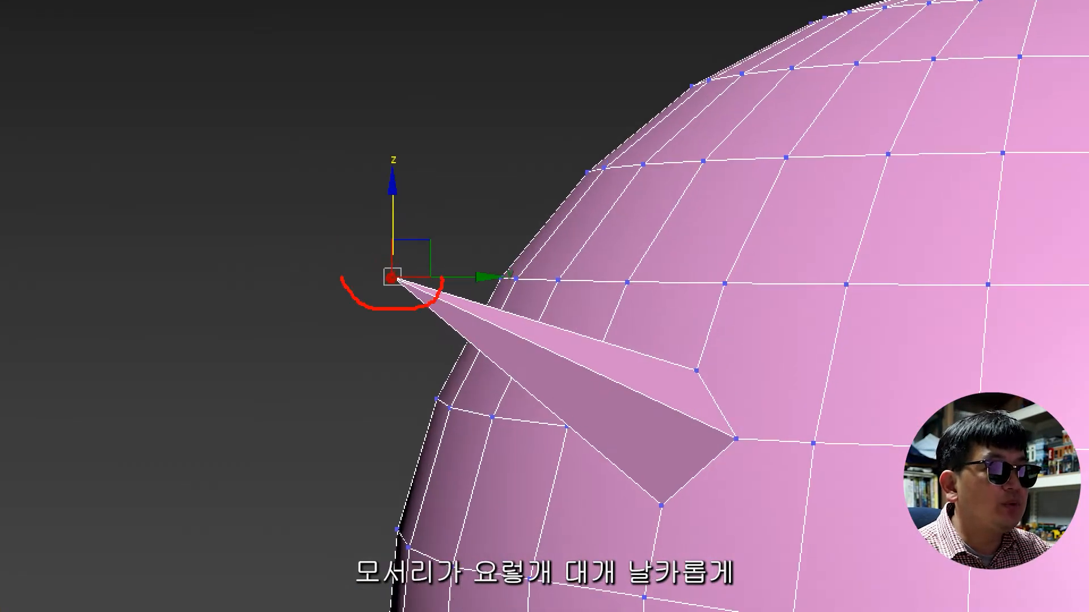
Step: Chamfer the spike's tip vertex with a vertex chamfer amount of about 5.331
{"action": "left_click_drag", "start_coordinate": [443, 283], "coordinate": [420, 316]}
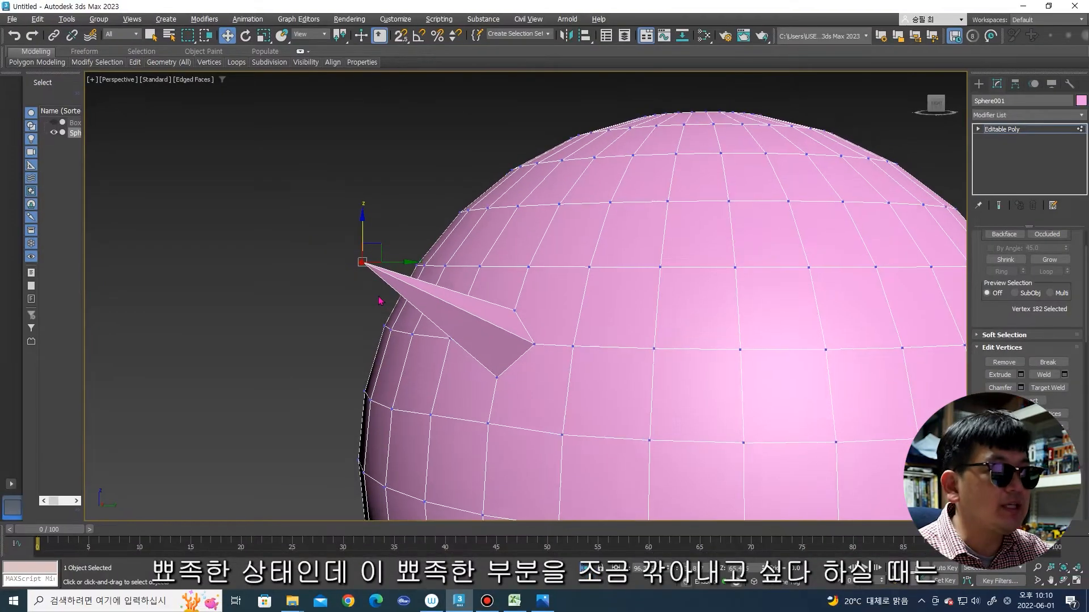
{"action": "middle_click_drag", "start_coordinate": [379, 300], "coordinate": [368, 312], "text": "alt"}
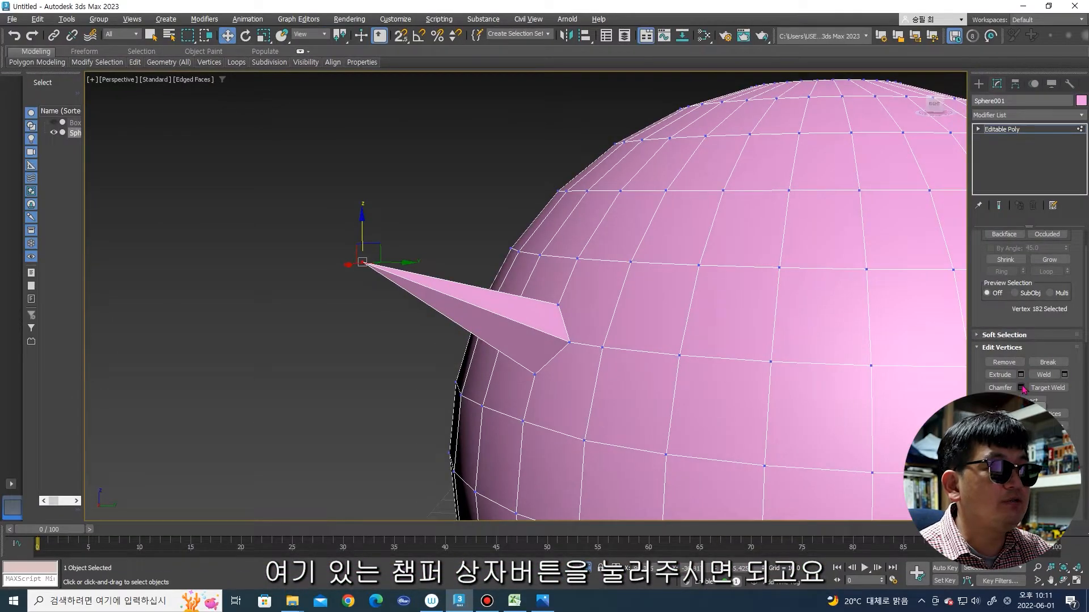
{"action": "left_click", "coordinate": [1021, 388]}
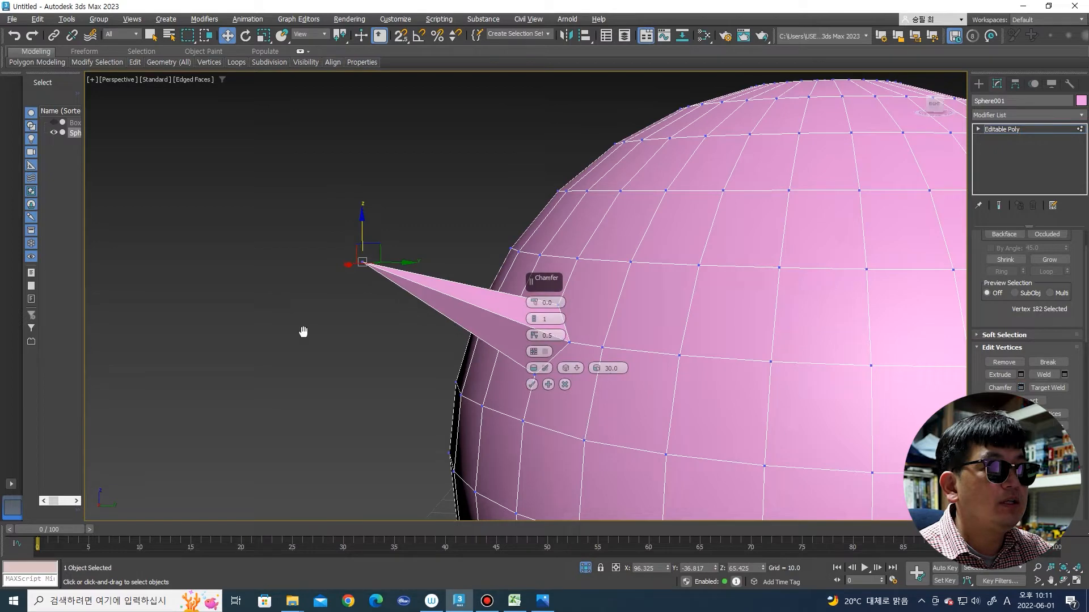
{"action": "scroll", "coordinate": [485, 307], "scroll_direction": "up", "scroll_amount": 4}
{"action": "left_click_drag", "start_coordinate": [528, 306], "coordinate": [455, 295]}
{"action": "middle_click_drag", "start_coordinate": [454, 294], "coordinate": [514, 311], "text": "alt"}
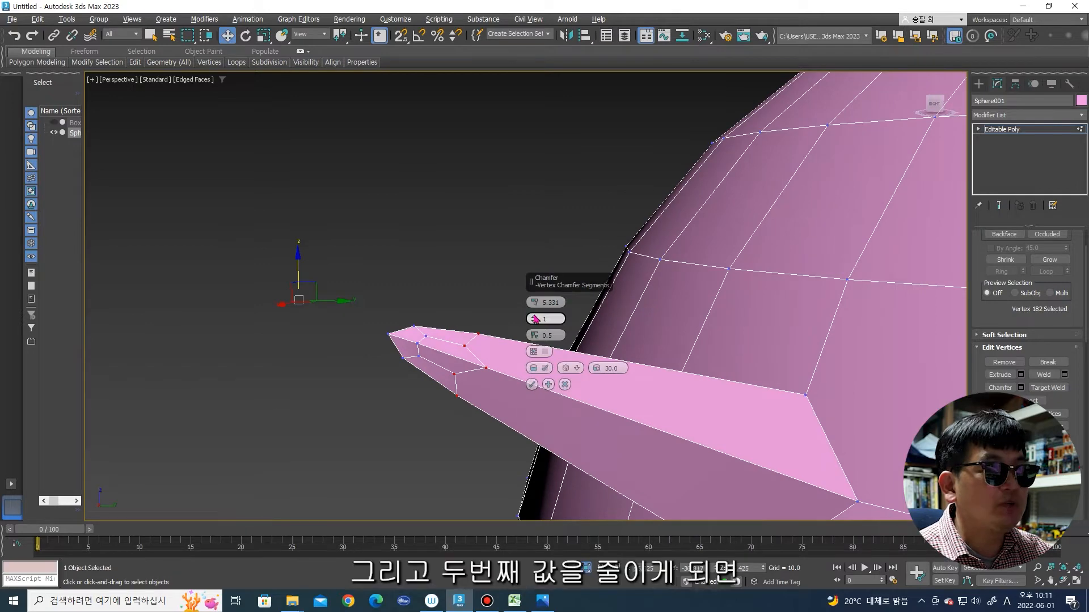
Step: Compare the tip's chamfer with 0 segments and with 3 segments, and return it to 1 segment
{"action": "left_click_drag", "start_coordinate": [534, 319], "coordinate": [534, 326]}
{"action": "middle_click_drag", "start_coordinate": [534, 326], "coordinate": [440, 358], "text": "alt"}
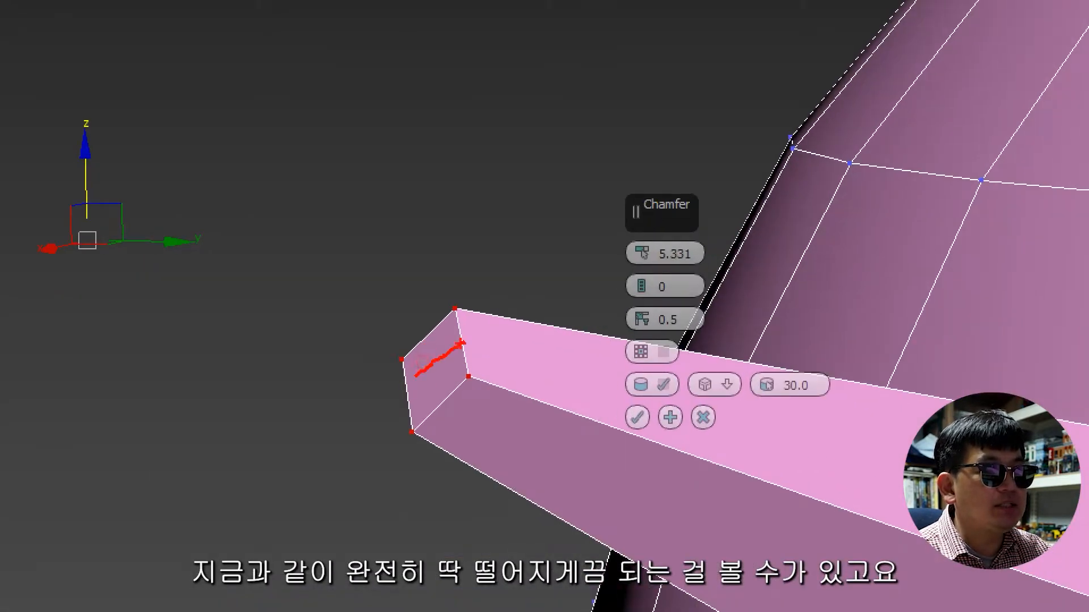
{"action": "left_click_drag", "start_coordinate": [461, 342], "coordinate": [542, 363]}
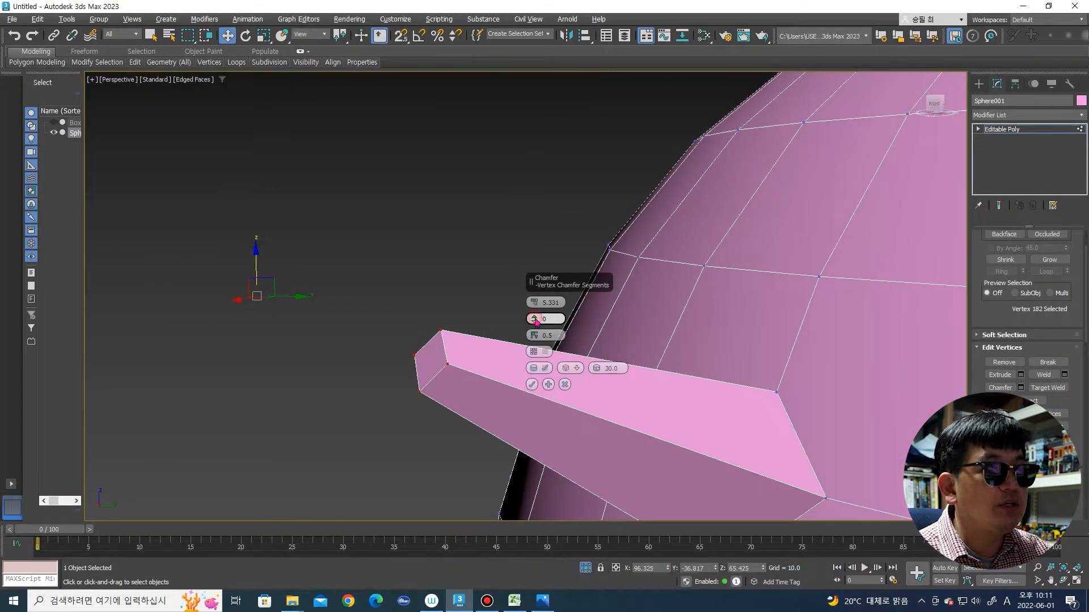
{"action": "left_click_drag", "start_coordinate": [645, 297], "coordinate": [646, 291]}
{"action": "left_click_drag", "start_coordinate": [536, 321], "coordinate": [537, 318]}
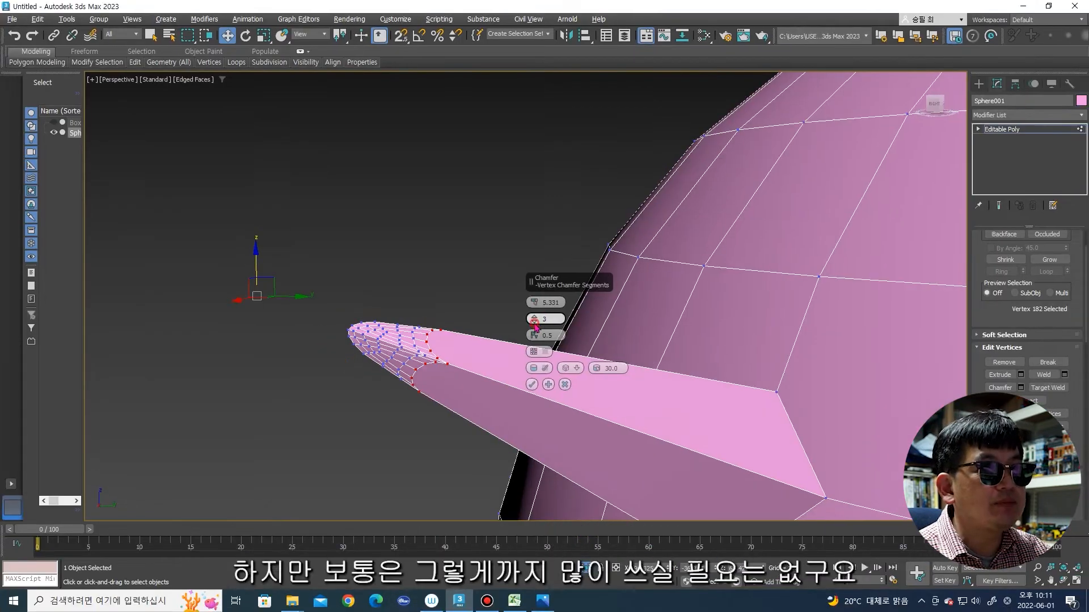
{"action": "left_click", "coordinate": [650, 318]}
{"action": "left_click_drag", "start_coordinate": [535, 325], "coordinate": [536, 321]}
{"action": "middle_click_drag", "start_coordinate": [474, 320], "coordinate": [418, 309]}
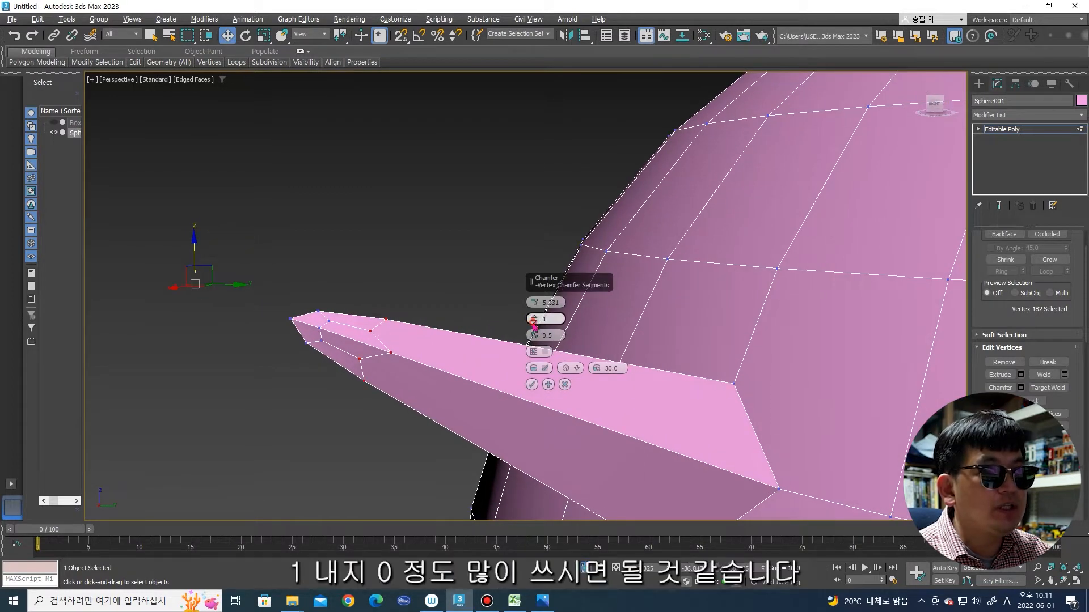
{"action": "left_click", "coordinate": [534, 325]}
{"action": "left_click", "coordinate": [536, 319]}
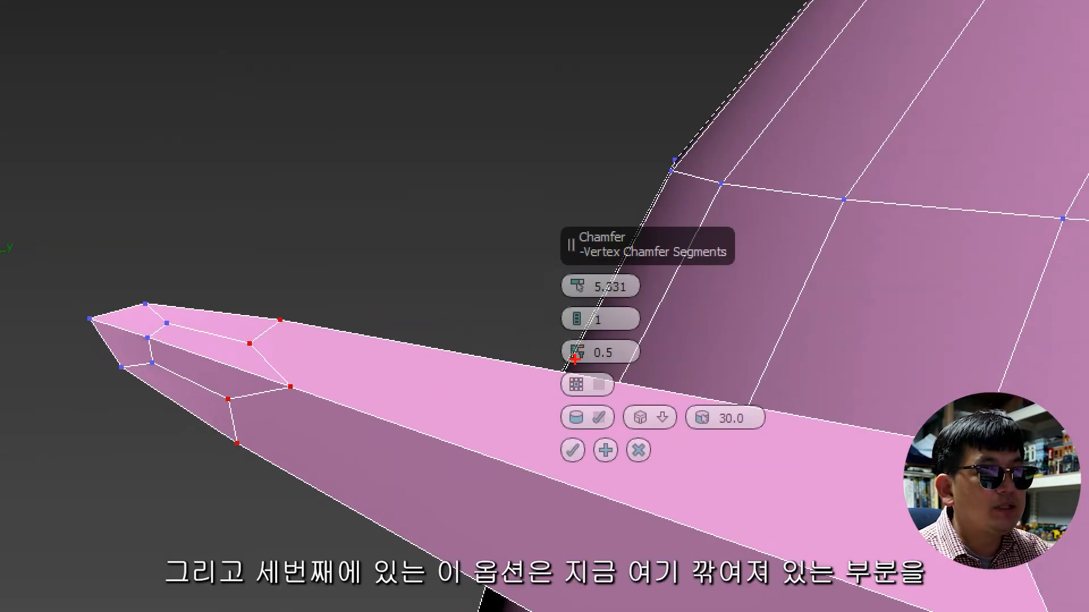
Step: Lower the tip chamfer's vertex depth to about 0.205 and accept the chamfer
{"action": "left_click_drag", "start_coordinate": [115, 331], "coordinate": [259, 307]}
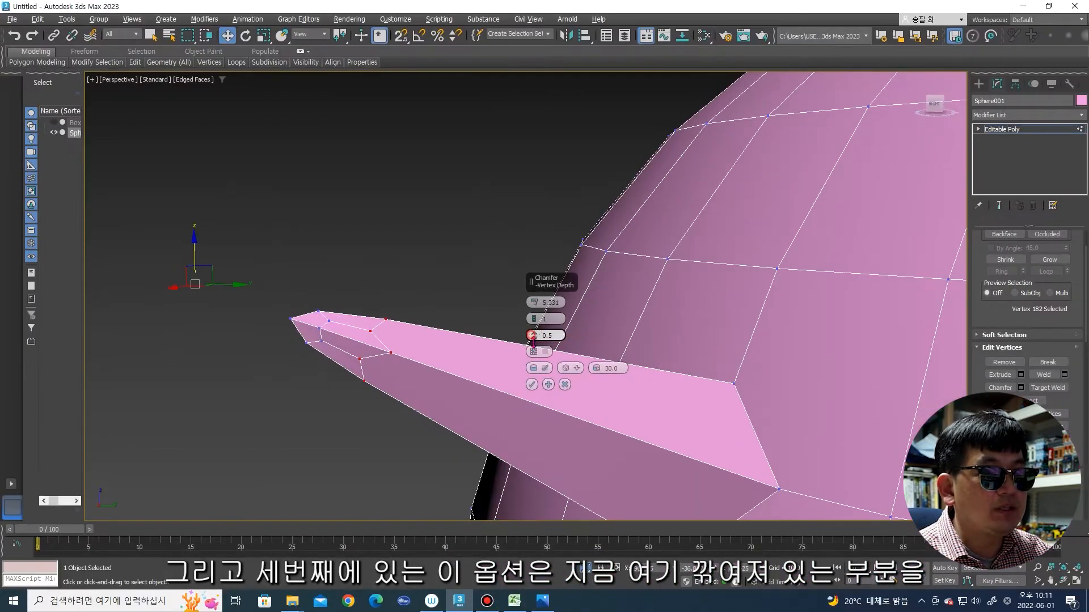
{"action": "left_click_drag", "start_coordinate": [576, 352], "coordinate": [542, 369]}
{"action": "middle_click_drag", "start_coordinate": [373, 347], "coordinate": [357, 339]}
{"action": "scroll", "coordinate": [386, 331], "scroll_direction": "down", "scroll_amount": 2}
{"action": "mouse_move", "coordinate": [534, 336]}
{"action": "left_mouse_down"}
{"action": "mouse_move", "coordinate": [531, 279]}
{"action": "mouse_move", "coordinate": [534, 358]}
{"action": "left_mouse_up"}
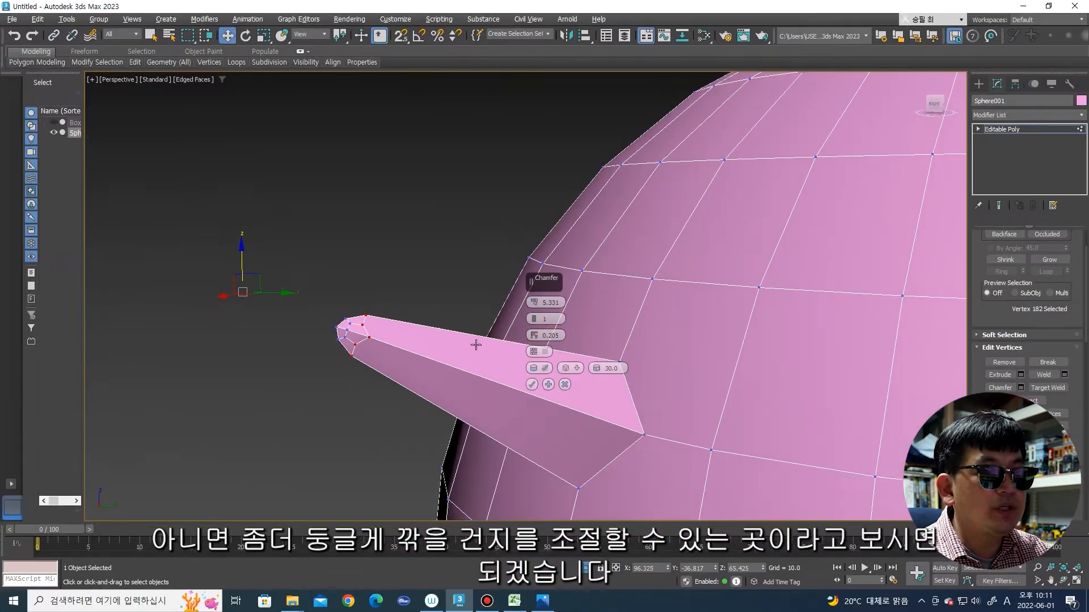
{"action": "mouse_move", "coordinate": [475, 344]}
{"action": "middle_mouse_down", "text": "alt"}
{"action": "mouse_move", "coordinate": [425, 322]}
{"action": "mouse_move", "coordinate": [442, 318]}
{"action": "mouse_move", "coordinate": [454, 337]}
{"action": "middle_mouse_up", "text": "alt"}
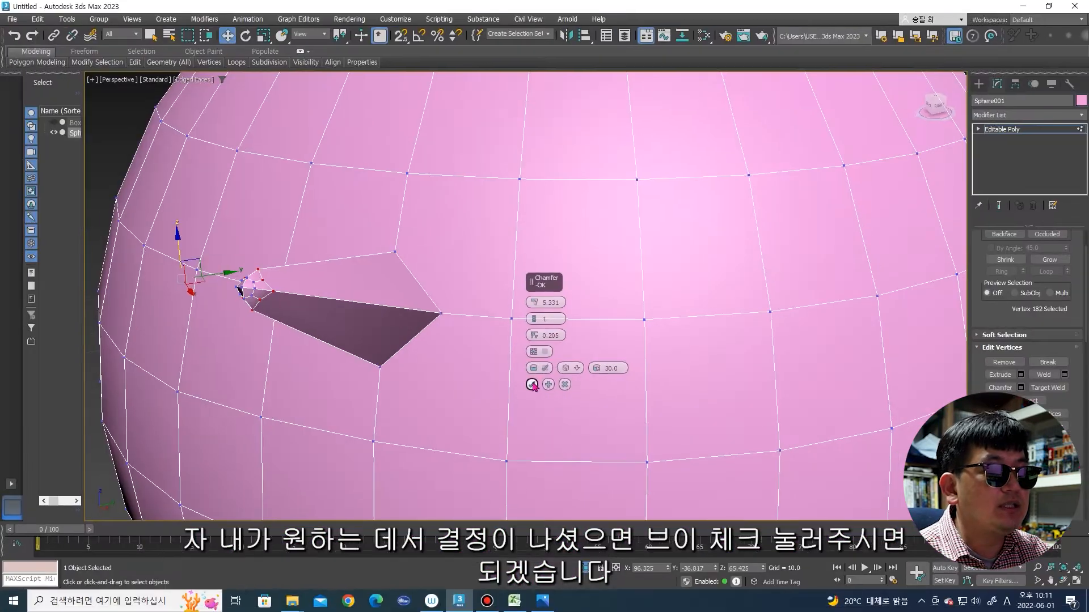
{"action": "left_click", "coordinate": [520, 406]}
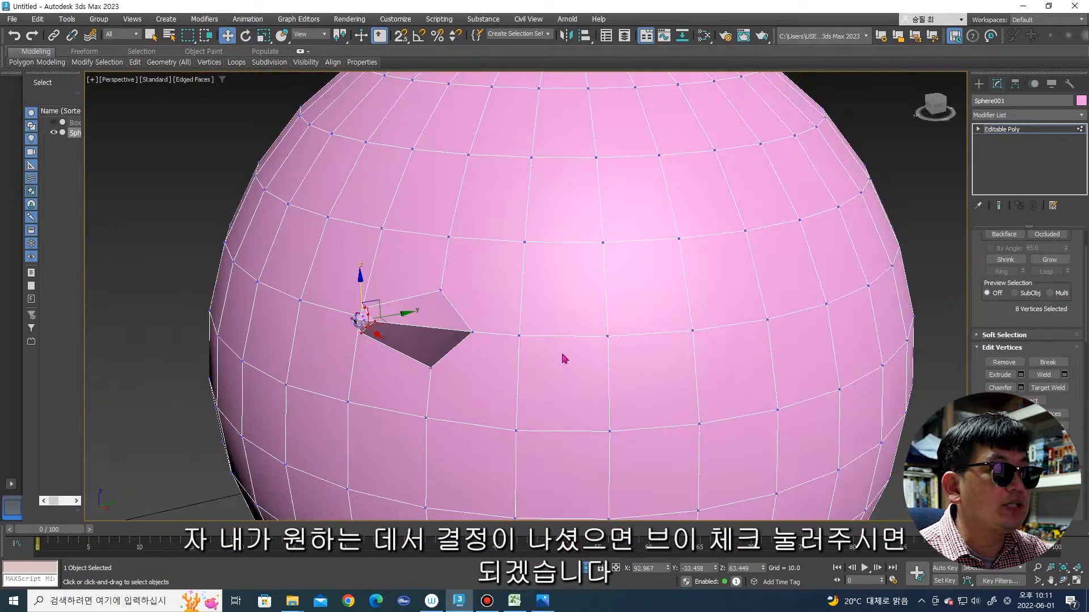
Step: Select a single vertex on the sphere's front beside the spike and split it with Break
{"action": "middle_click_drag", "start_coordinate": [564, 358], "coordinate": [505, 348]}
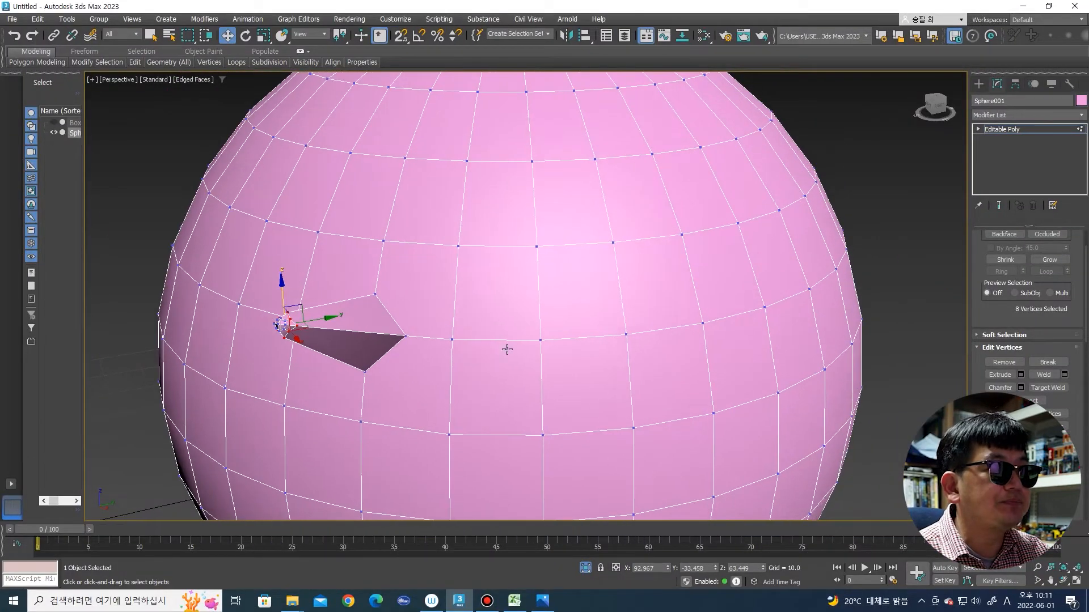
{"action": "left_click", "coordinate": [538, 343]}
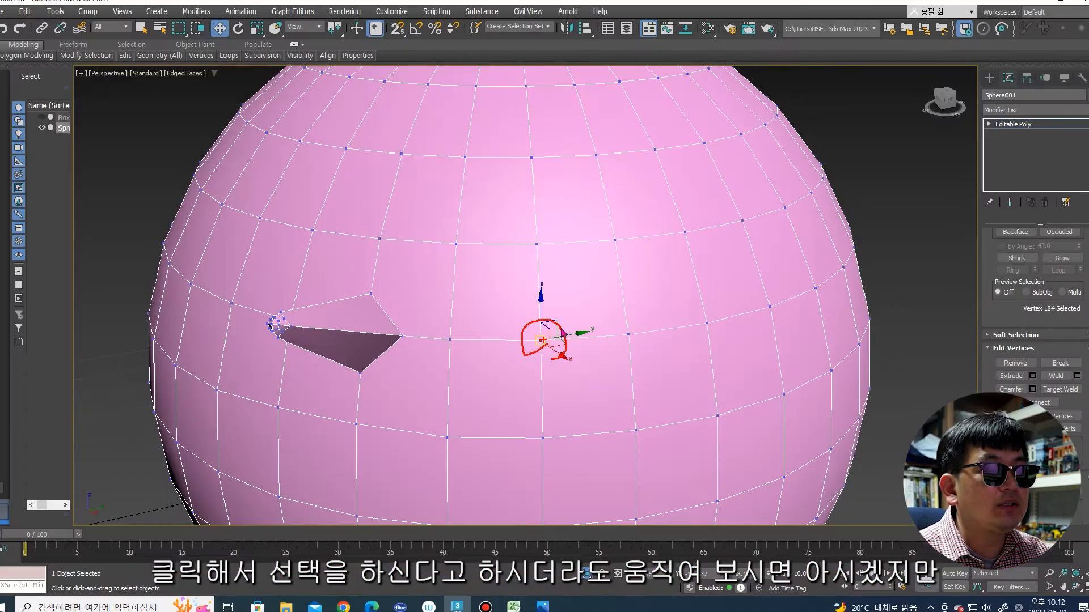
{"action": "mouse_move", "coordinate": [558, 338]}
{"action": "left_mouse_down"}
{"action": "mouse_move", "coordinate": [583, 335]}
{"action": "mouse_move", "coordinate": [529, 345]}
{"action": "mouse_move", "coordinate": [551, 341]}
{"action": "mouse_move", "coordinate": [558, 325]}
{"action": "mouse_move", "coordinate": [513, 294]}
{"action": "mouse_move", "coordinate": [538, 339]}
{"action": "left_mouse_up"}
{"action": "mouse_move", "coordinate": [617, 319]}
{"action": "left_mouse_down"}
{"action": "mouse_move", "coordinate": [607, 272]}
{"action": "mouse_move", "coordinate": [630, 347]}
{"action": "left_mouse_up"}
{"action": "mouse_move", "coordinate": [531, 433]}
{"action": "left_mouse_down"}
{"action": "mouse_move", "coordinate": [513, 382]}
{"action": "mouse_move", "coordinate": [549, 413]}
{"action": "left_mouse_up"}
{"action": "left_click_drag", "start_coordinate": [612, 413], "coordinate": [635, 470]}
{"action": "key", "text": "Escape"}
{"action": "left_click_drag", "start_coordinate": [552, 368], "coordinate": [561, 341]}
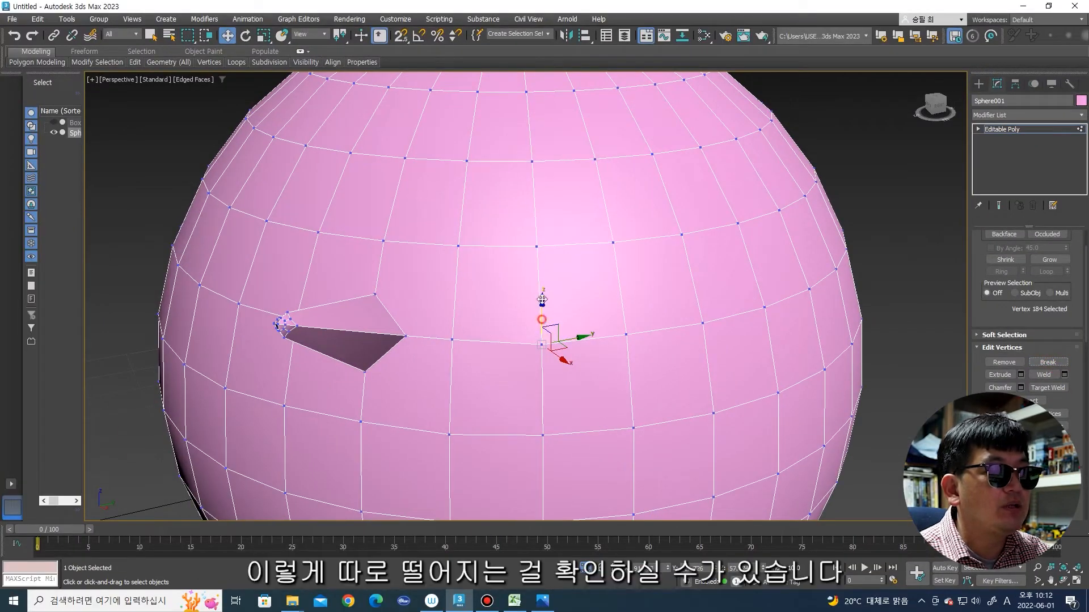
Step: Move the separate vertices at the broken point apart to open a star-shaped hole in the surface
{"action": "left_click_drag", "start_coordinate": [542, 299], "coordinate": [562, 353]}
{"action": "left_click", "coordinate": [541, 345]}
{"action": "left_click", "coordinate": [539, 345]}
{"action": "left_click", "coordinate": [518, 361]}
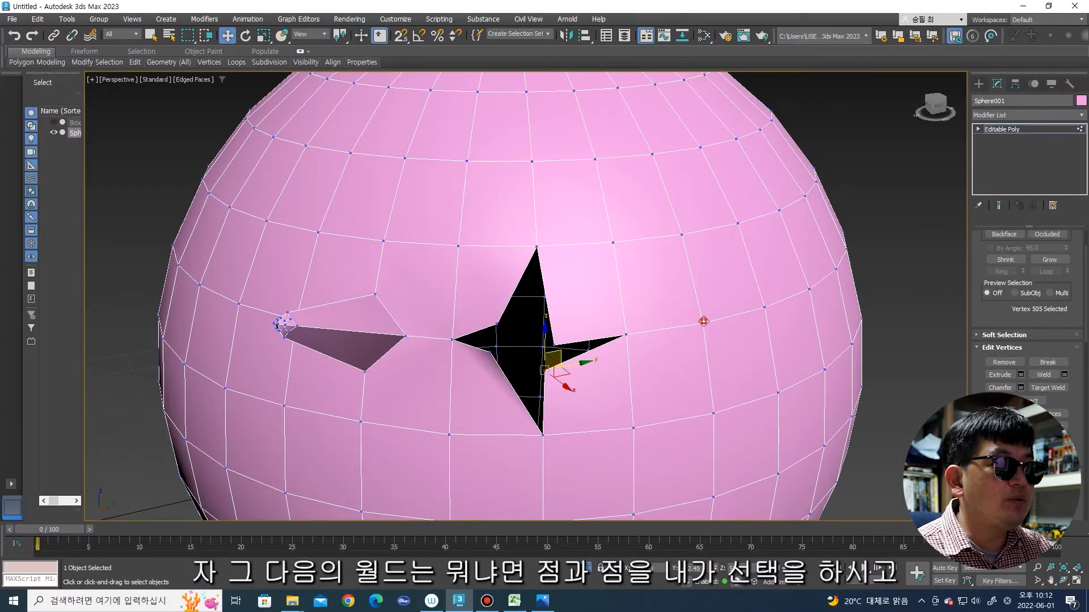
Step: Weld two neighbouring vertices on the same horizontal edge beside the hole by raising the weld threshold, and accept it
{"action": "left_click", "coordinate": [703, 321]}
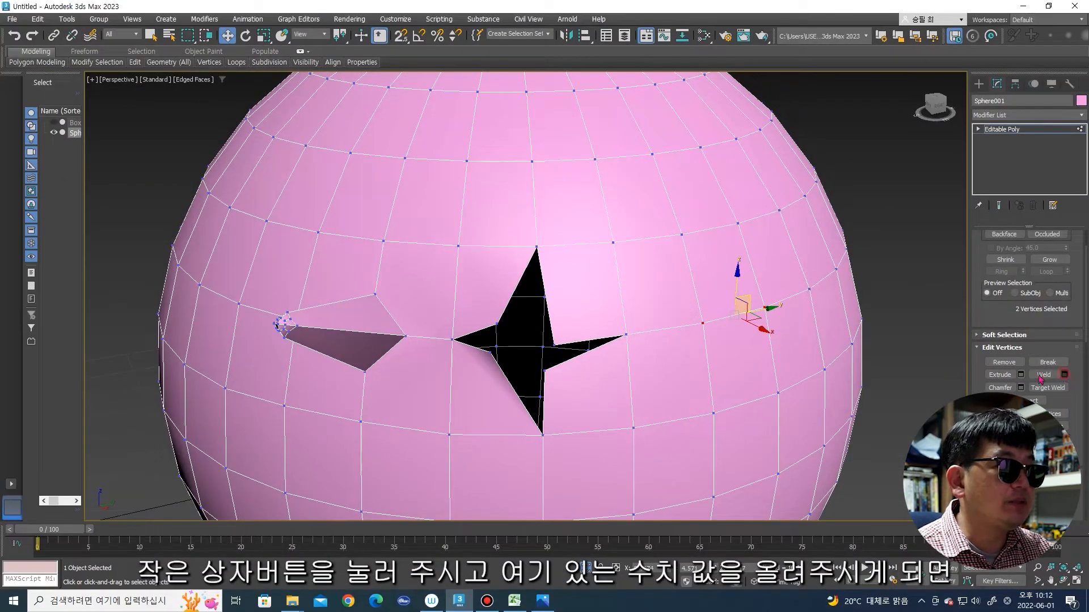
{"action": "left_click", "coordinate": [1064, 374]}
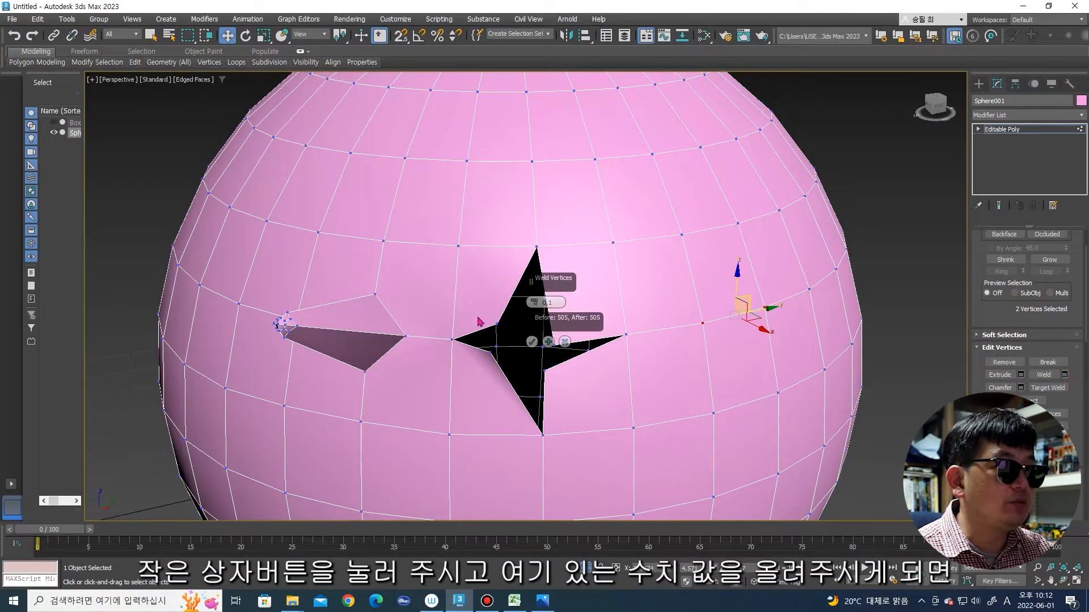
{"action": "left_click_drag", "start_coordinate": [539, 263], "coordinate": [539, 243]}
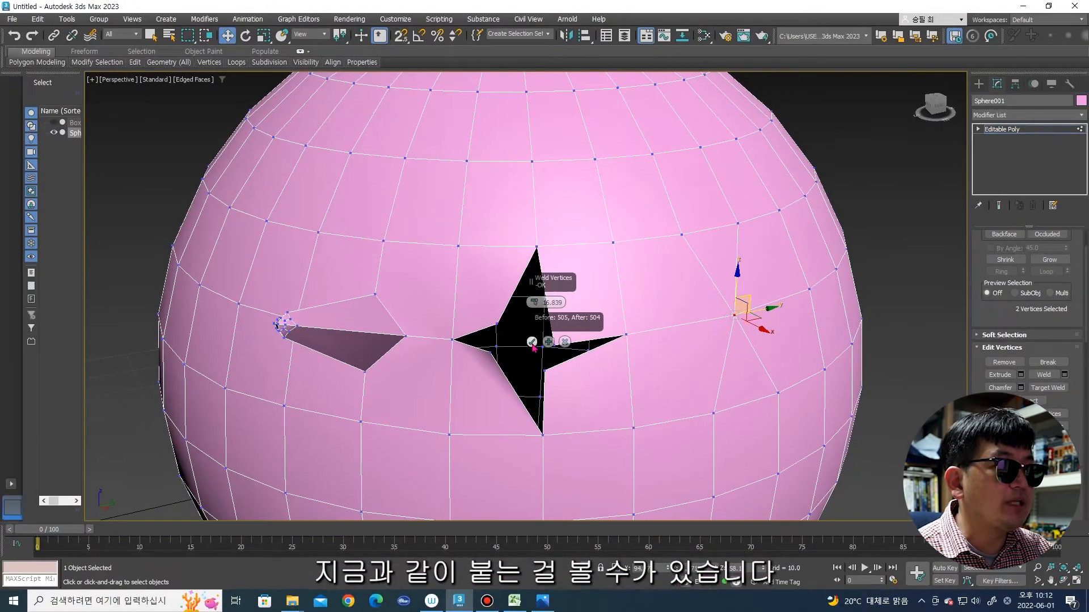
{"action": "left_click", "coordinate": [317, 412]}
Step: Try to weld two vertices that share no edge above the welded point with a threshold of 158.109, and cancel
{"action": "scroll", "coordinate": [300, 428], "scroll_direction": "up", "scroll_amount": 3}
{"action": "scroll", "coordinate": [508, 347], "scroll_direction": "down", "scroll_amount": 5}
{"action": "left_click", "coordinate": [655, 234]}
{"action": "left_click", "coordinate": [710, 225], "text": "ctrl"}
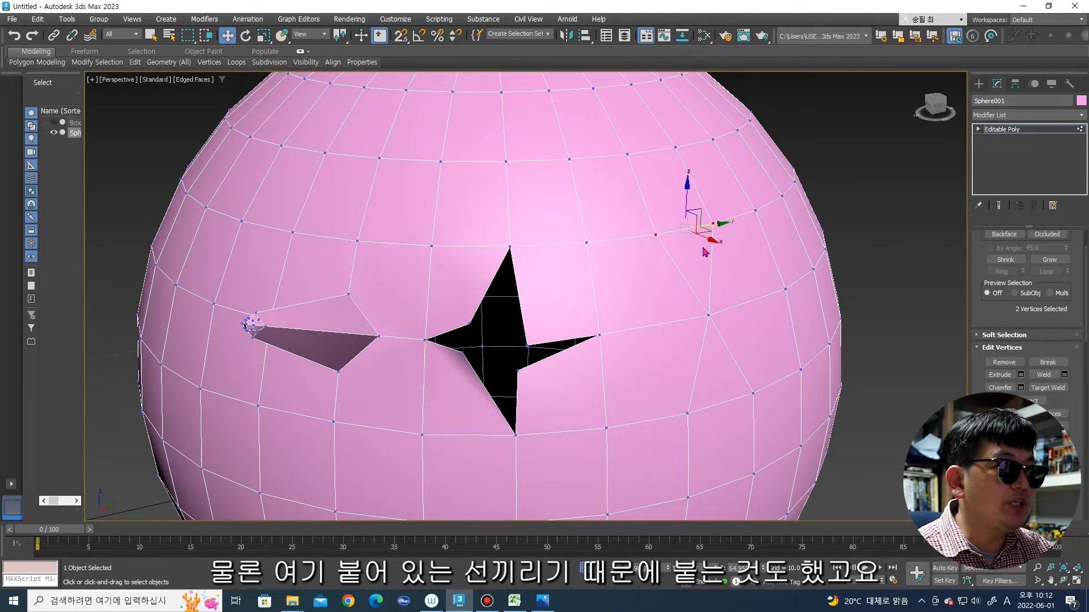
{"action": "middle_click_drag", "start_coordinate": [692, 209], "coordinate": [689, 251]}
{"action": "left_click", "coordinate": [673, 187]}
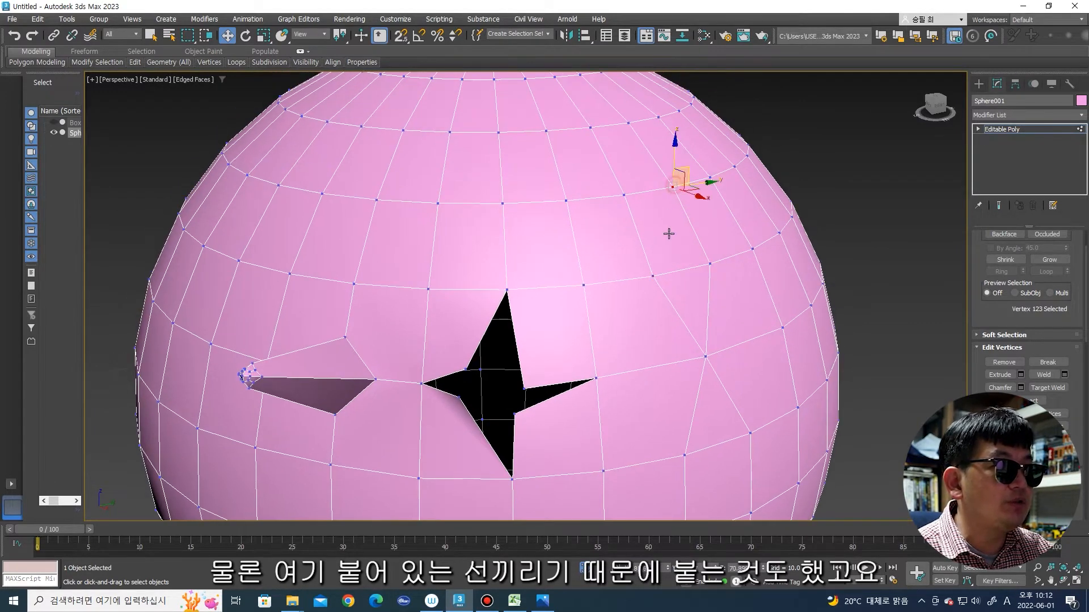
{"action": "left_click", "coordinate": [652, 276], "text": "ctrl"}
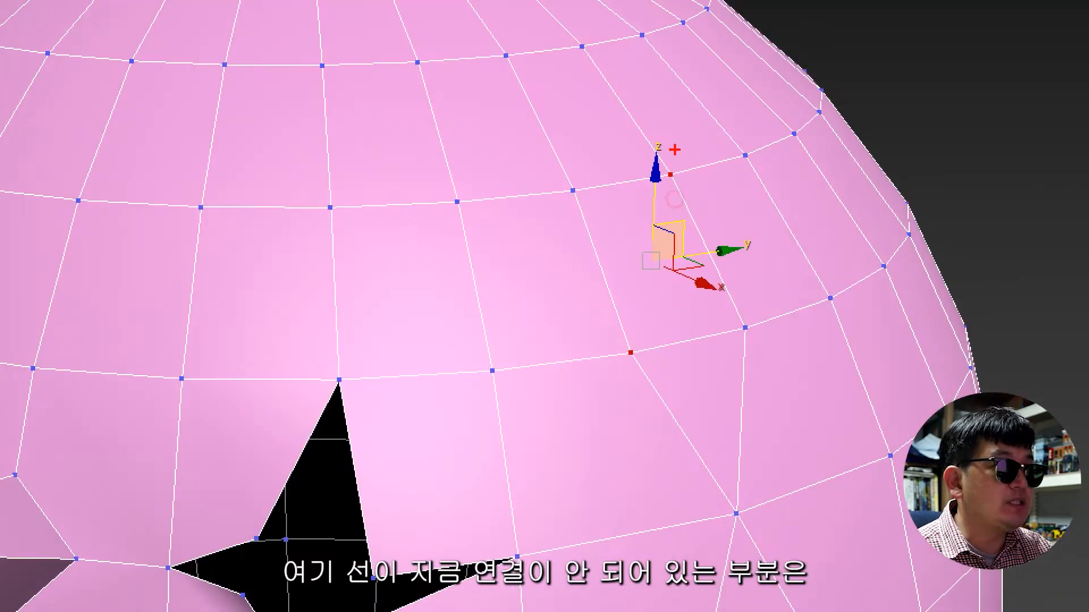
{"action": "left_click_drag", "start_coordinate": [672, 164], "coordinate": [659, 266]}
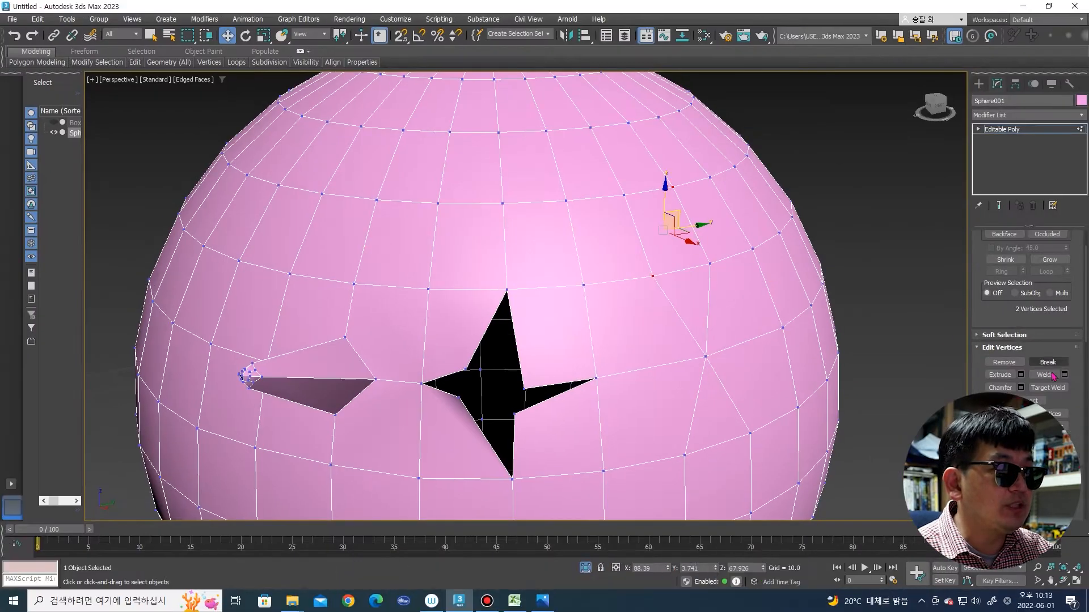
{"action": "left_click", "coordinate": [1073, 378]}
{"action": "left_click_drag", "start_coordinate": [533, 302], "coordinate": [597, 296]}
{"action": "left_click_drag", "start_coordinate": [606, 89], "coordinate": [583, 292]}
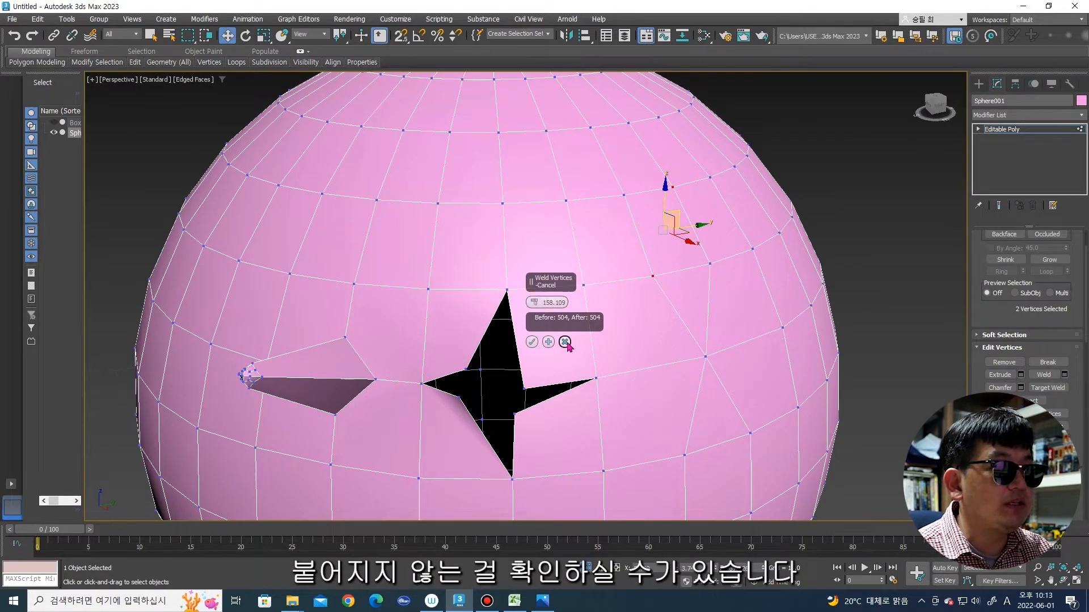
{"action": "left_click", "coordinate": [565, 342]}
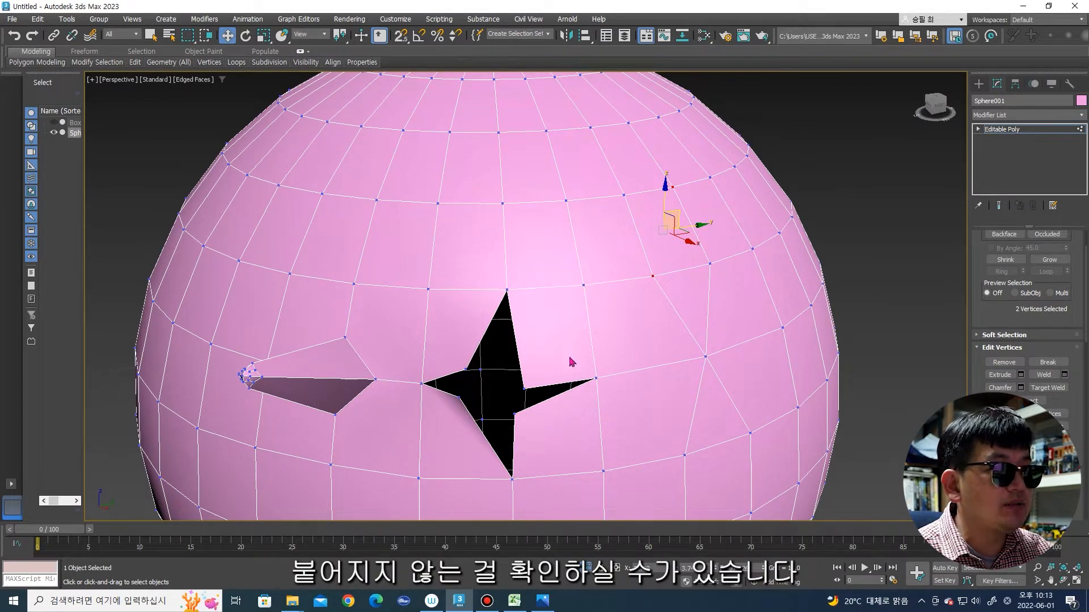
Step: Weld the two separated vertices on the spike side of the star-shaped hole, using a threshold of 158.109
{"action": "left_click", "coordinate": [464, 368]}
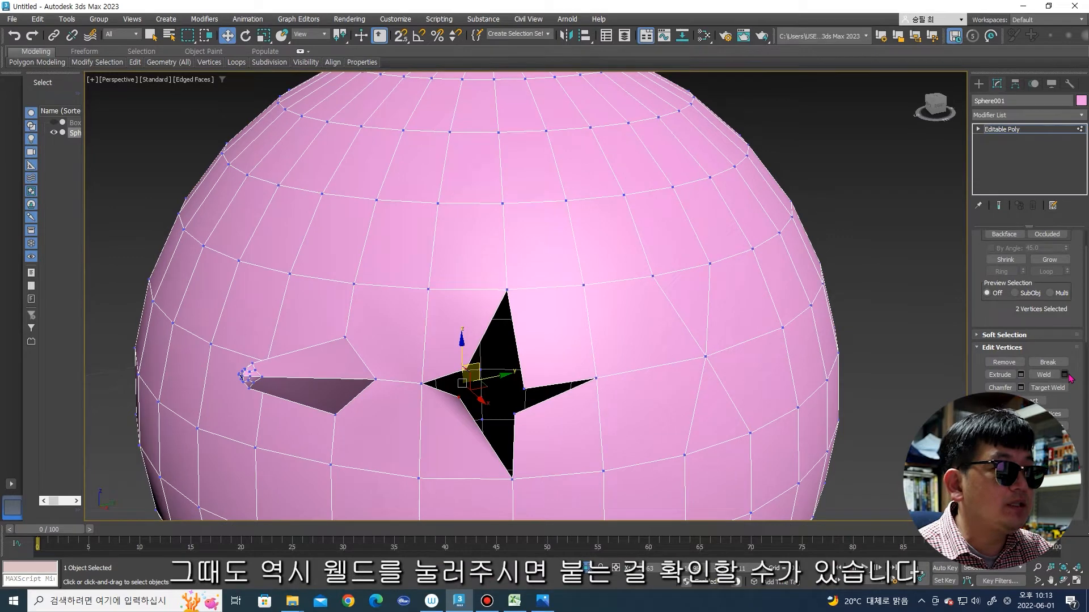
{"action": "left_click", "coordinate": [1065, 375]}
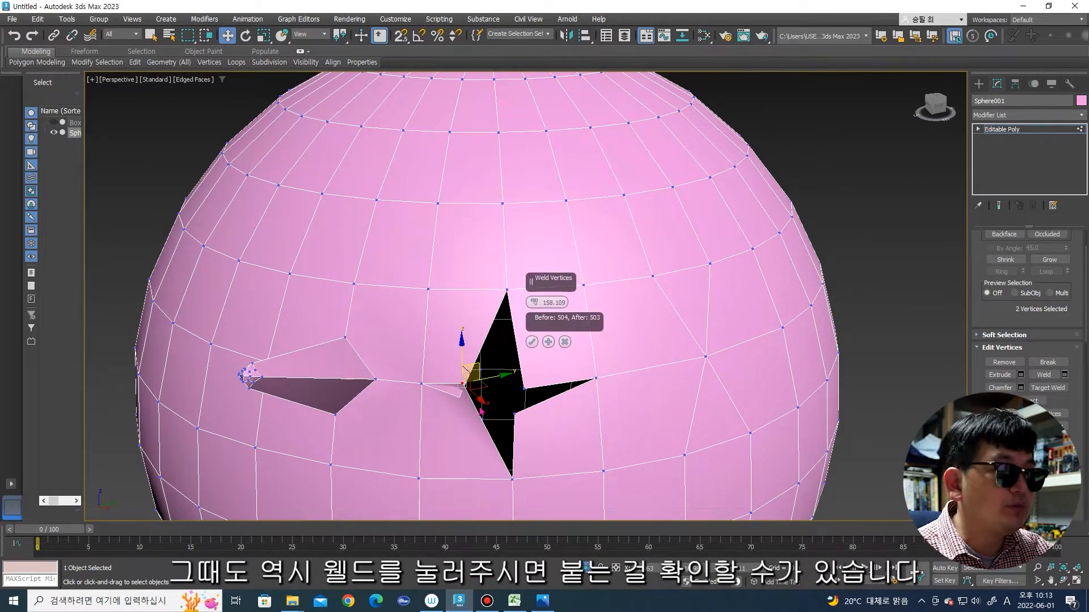
{"action": "middle_click_drag", "start_coordinate": [472, 423], "coordinate": [461, 445], "text": "alt"}
{"action": "scroll", "coordinate": [461, 409], "scroll_direction": "up", "scroll_amount": 4}
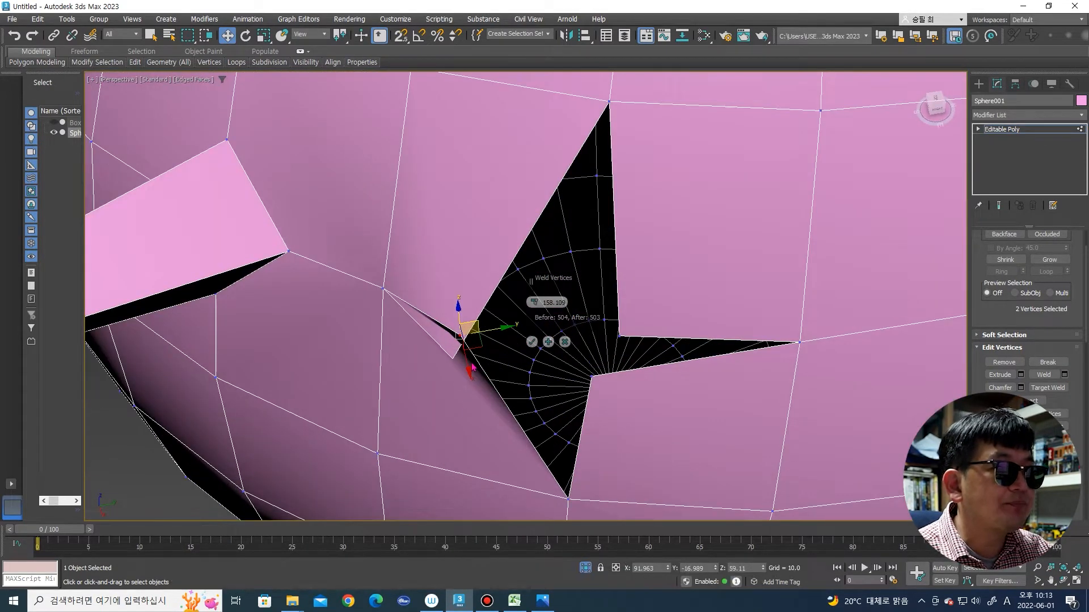
{"action": "scroll", "coordinate": [474, 366], "scroll_direction": "down", "scroll_amount": 2}
{"action": "middle_click_drag", "start_coordinate": [483, 352], "coordinate": [459, 376], "text": "alt"}
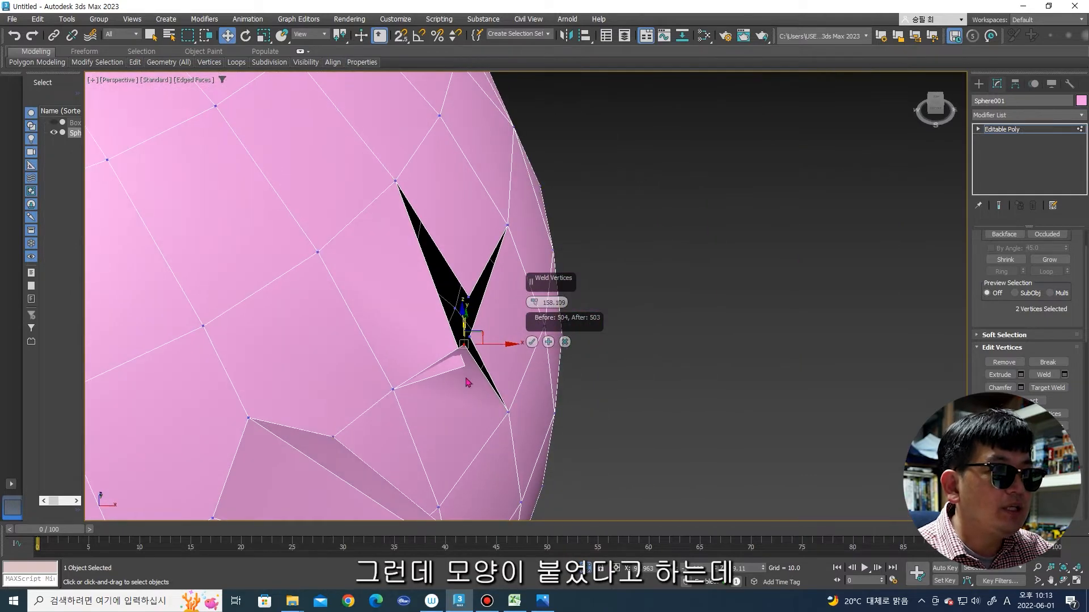
Step: Check the shape and the before and after vertex counts in the weld preview, and accept the weld
{"action": "key", "text": "ctrl+1"}
{"action": "left_click", "coordinate": [453, 363]}
{"action": "left_click_drag", "start_coordinate": [508, 333], "coordinate": [529, 320]}
{"action": "left_click_drag", "start_coordinate": [481, 371], "coordinate": [475, 404]}
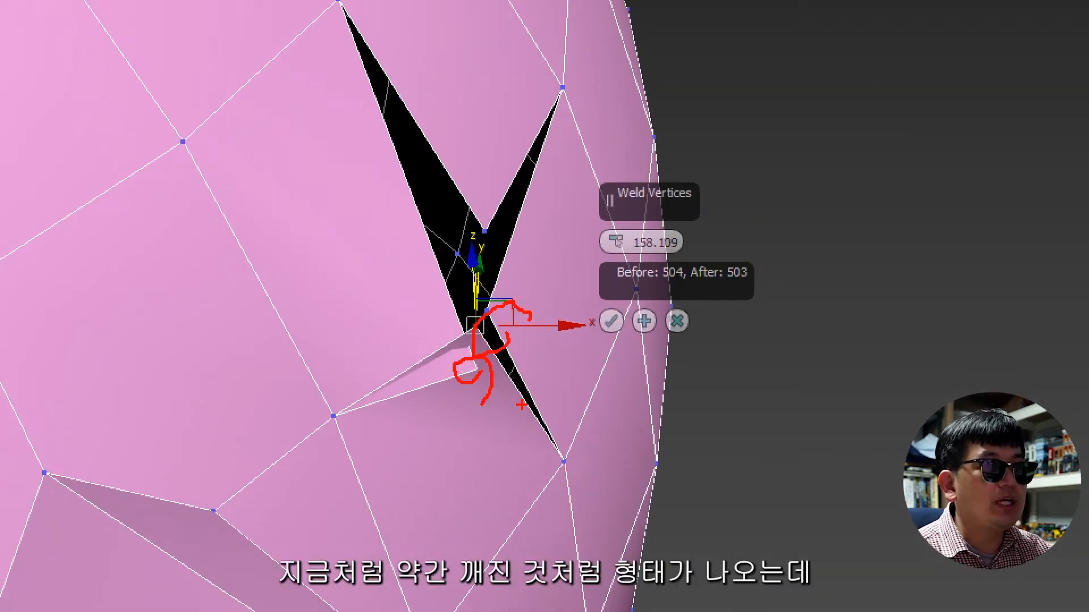
{"action": "key", "text": "Escape"}
{"action": "key", "text": "ctrl+1"}
{"action": "scroll", "coordinate": [565, 314], "scroll_direction": "up", "scroll_amount": 2}
{"action": "left_click", "coordinate": [524, 341]}
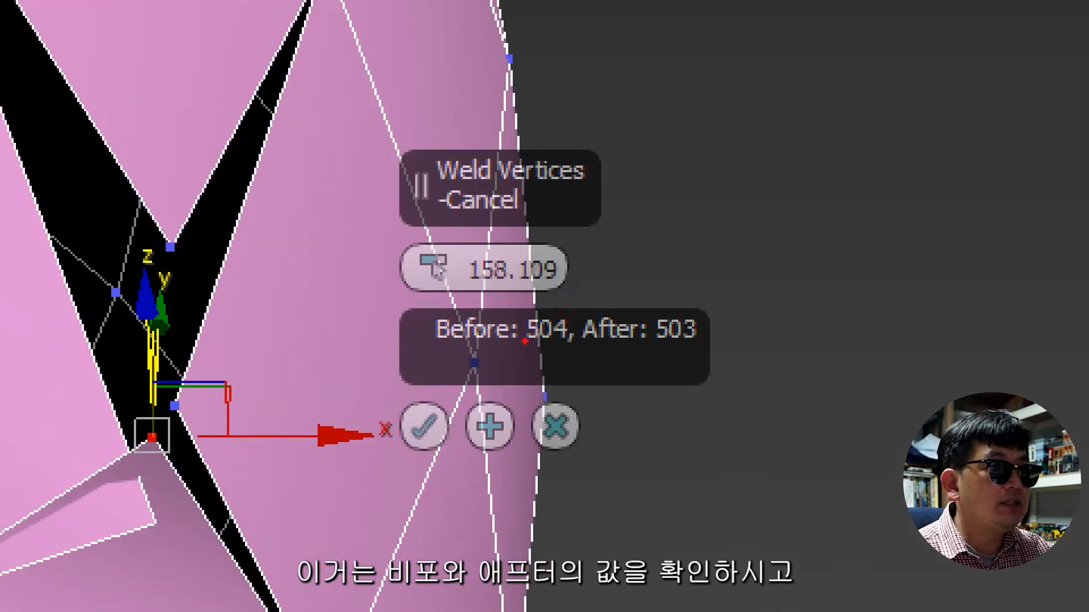
{"action": "mouse_move", "coordinate": [427, 348]}
{"action": "left_mouse_down"}
{"action": "mouse_move", "coordinate": [530, 344]}
{"action": "mouse_move", "coordinate": [636, 250]}
{"action": "mouse_move", "coordinate": [587, 340]}
{"action": "left_mouse_up"}
{"action": "left_click_drag", "start_coordinate": [590, 391], "coordinate": [650, 391]}
{"action": "left_click_drag", "start_coordinate": [673, 340], "coordinate": [677, 422]}
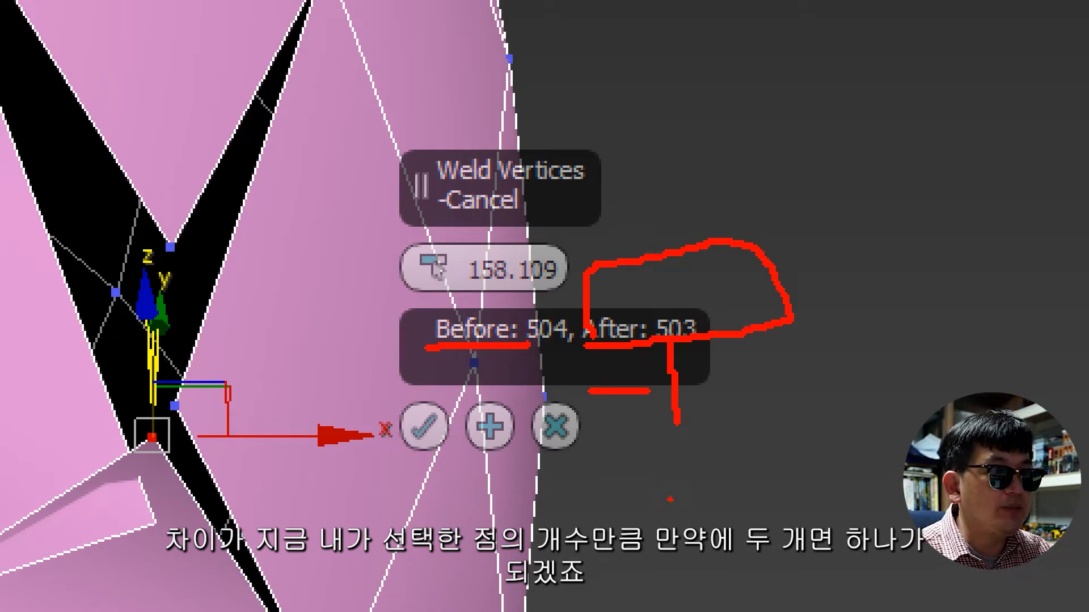
{"action": "left_click_drag", "start_coordinate": [807, 405], "coordinate": [829, 527]}
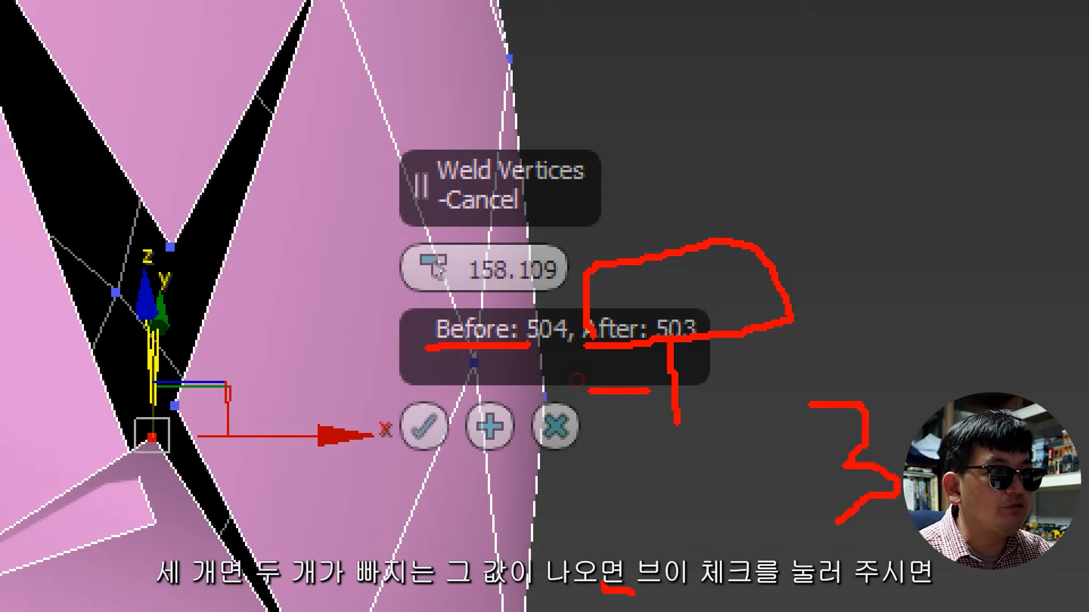
{"action": "left_click_drag", "start_coordinate": [634, 593], "coordinate": [672, 584]}
{"action": "left_click_drag", "start_coordinate": [734, 546], "coordinate": [818, 601]}
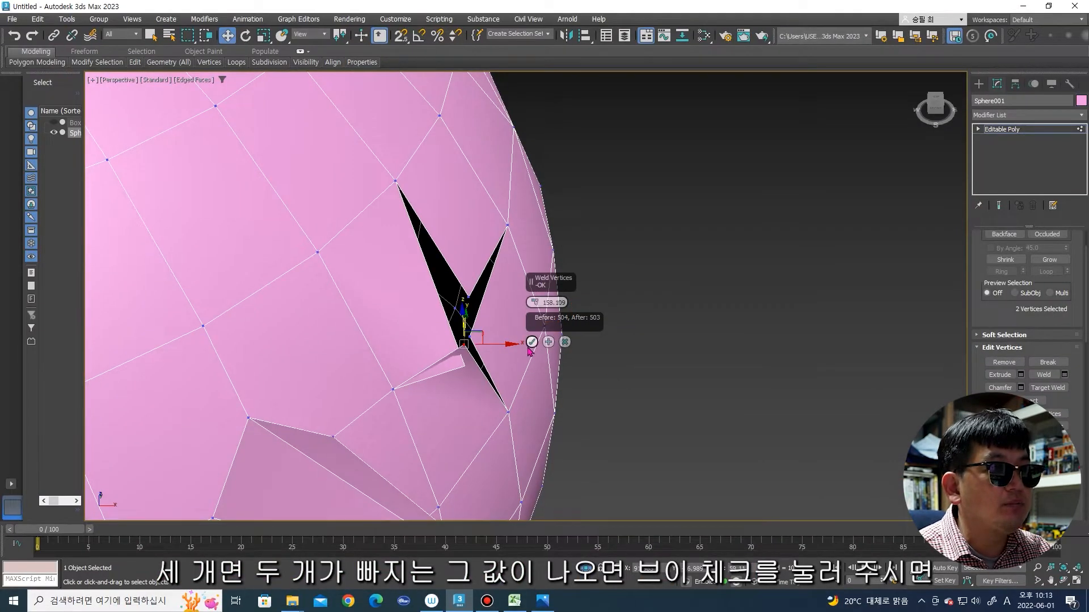
{"action": "left_click", "coordinate": [532, 342]}
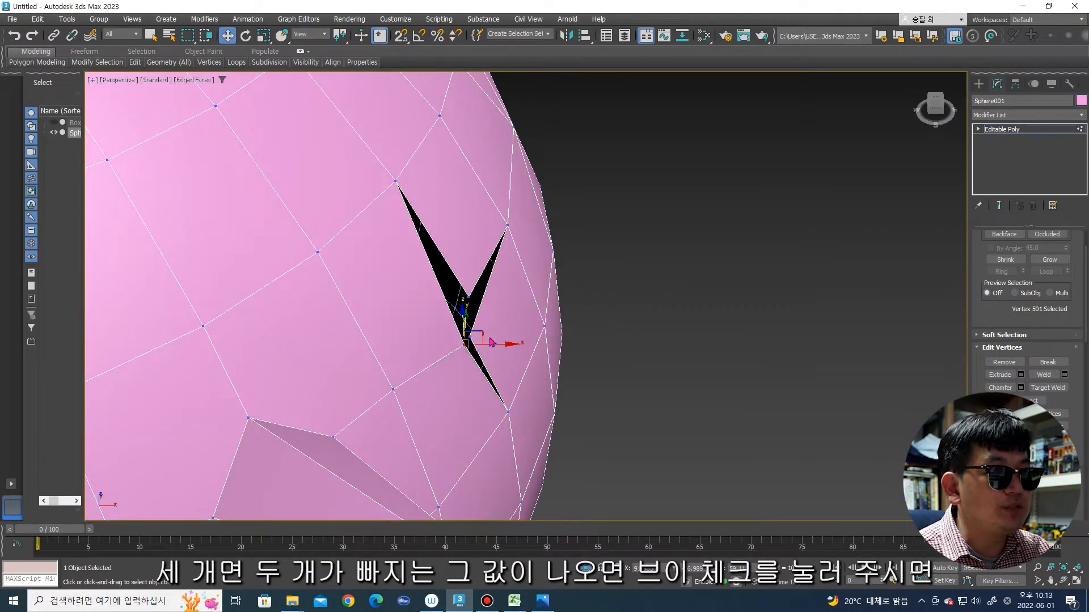
Step: Use Target Weld to merge a vertex on an intact part of the sphere onto its horizontal neighbour
{"action": "middle_click_drag", "start_coordinate": [741, 333], "coordinate": [655, 311], "text": "alt"}
{"action": "scroll", "coordinate": [740, 328], "scroll_direction": "down", "scroll_amount": 5}
{"action": "left_click", "coordinate": [1047, 387]}
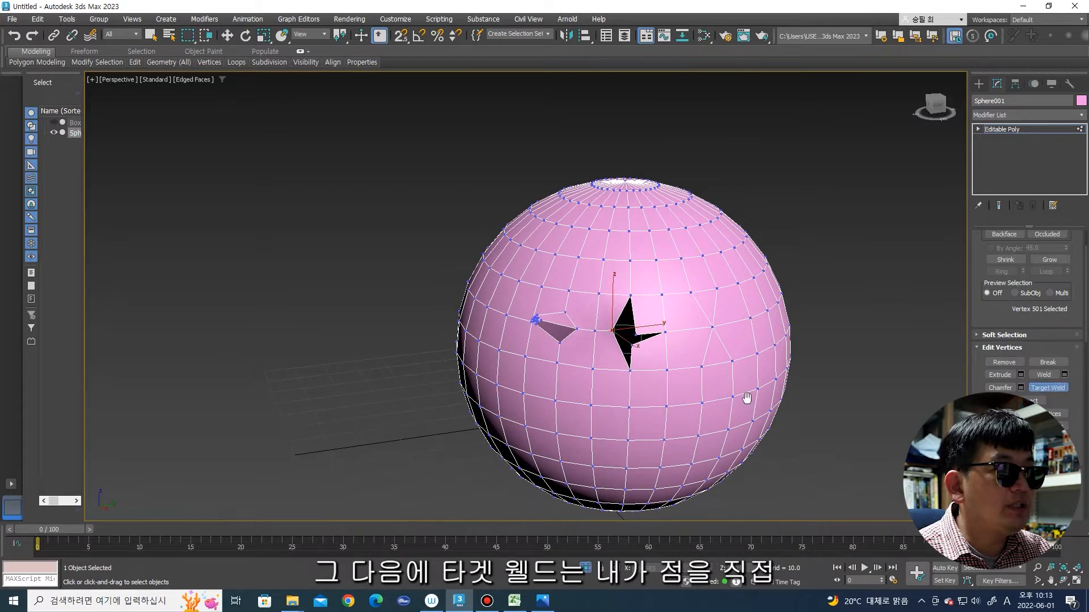
{"action": "scroll", "coordinate": [690, 393], "scroll_direction": "up", "scroll_amount": 4}
{"action": "middle_click_drag", "start_coordinate": [695, 398], "coordinate": [660, 428], "text": "alt"}
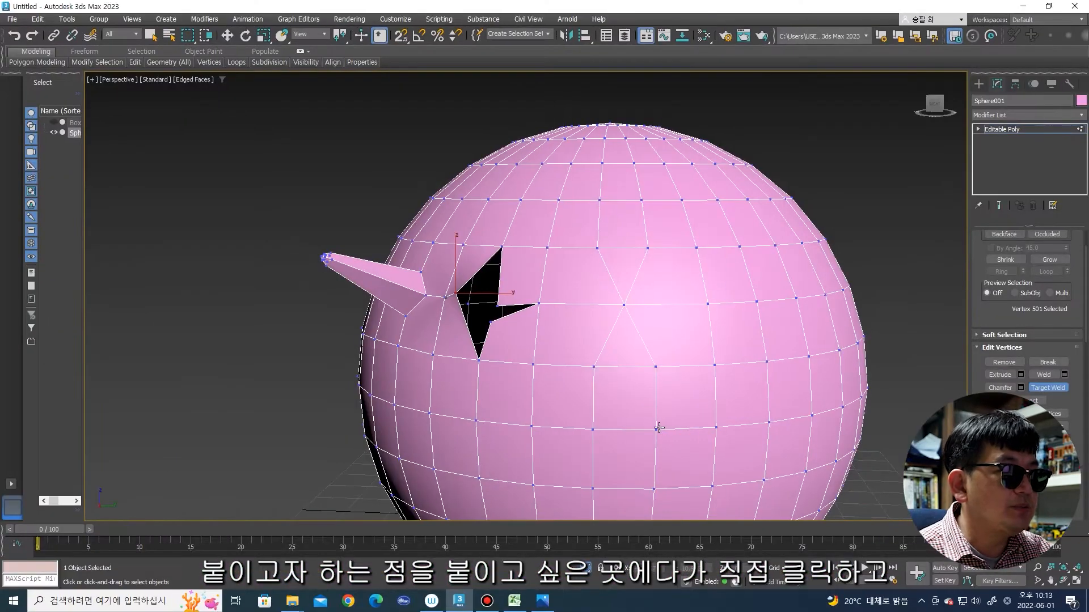
{"action": "left_click", "coordinate": [656, 428]}
{"action": "left_click", "coordinate": [718, 426]}
{"action": "middle_click_drag", "start_coordinate": [719, 428], "coordinate": [687, 408]}
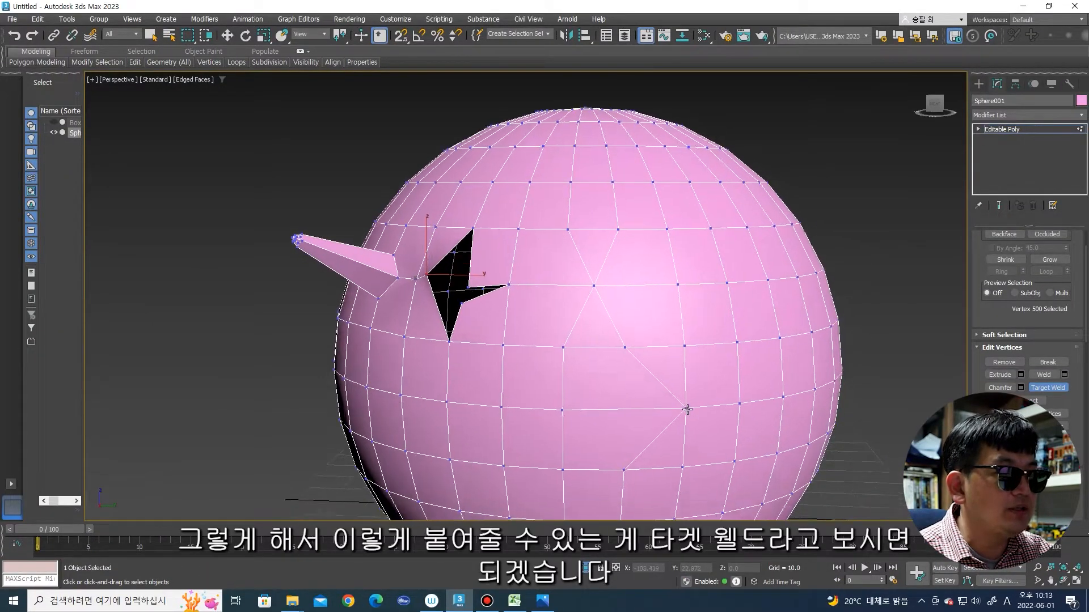
Step: Target-weld the merged vertex onto the vertex directly above it
{"action": "scroll", "coordinate": [688, 409], "scroll_direction": "up", "scroll_amount": 2}
{"action": "left_click", "coordinate": [687, 409]}
{"action": "left_click", "coordinate": [683, 312]}
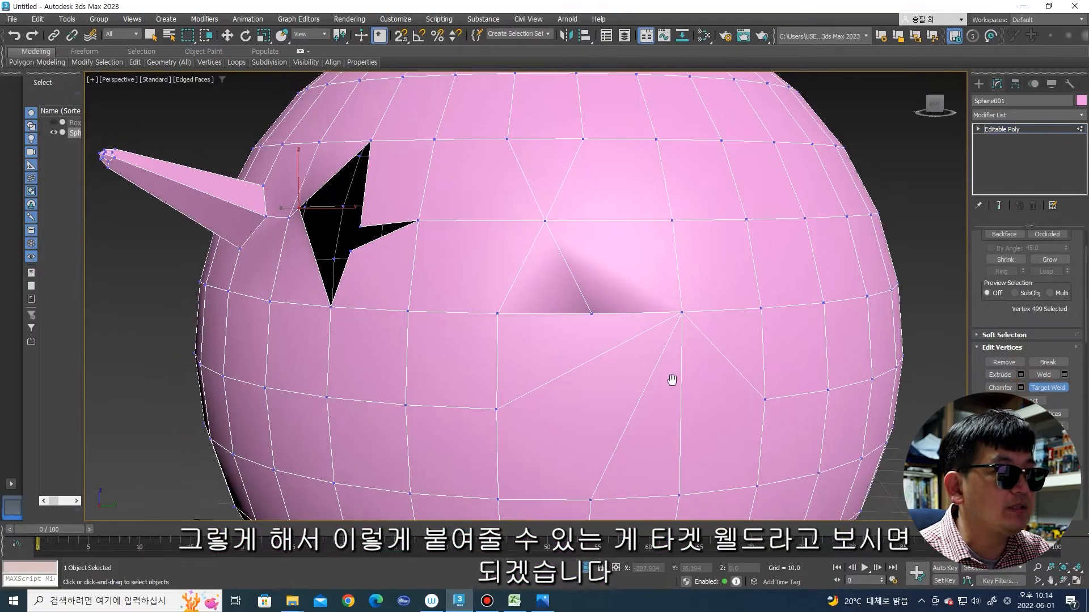
{"action": "middle_click_drag", "start_coordinate": [672, 380], "coordinate": [645, 396]}
Step: Try to target-weld the merged vertex onto diagonal vertices with which it shares no edge
{"action": "key", "text": "w"}
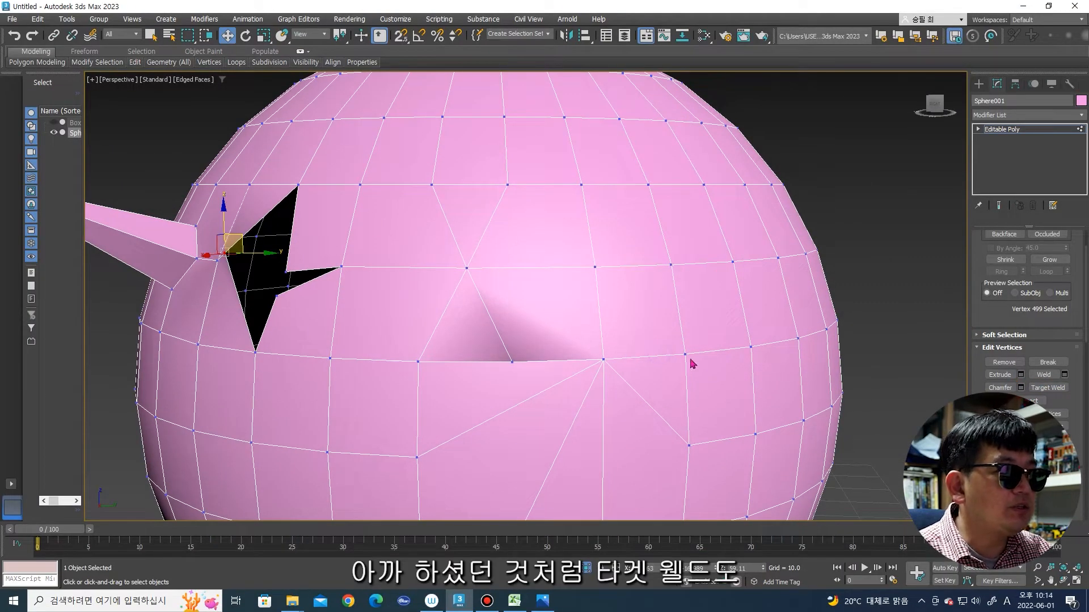
{"action": "key", "text": "ctrl+shift+w"}
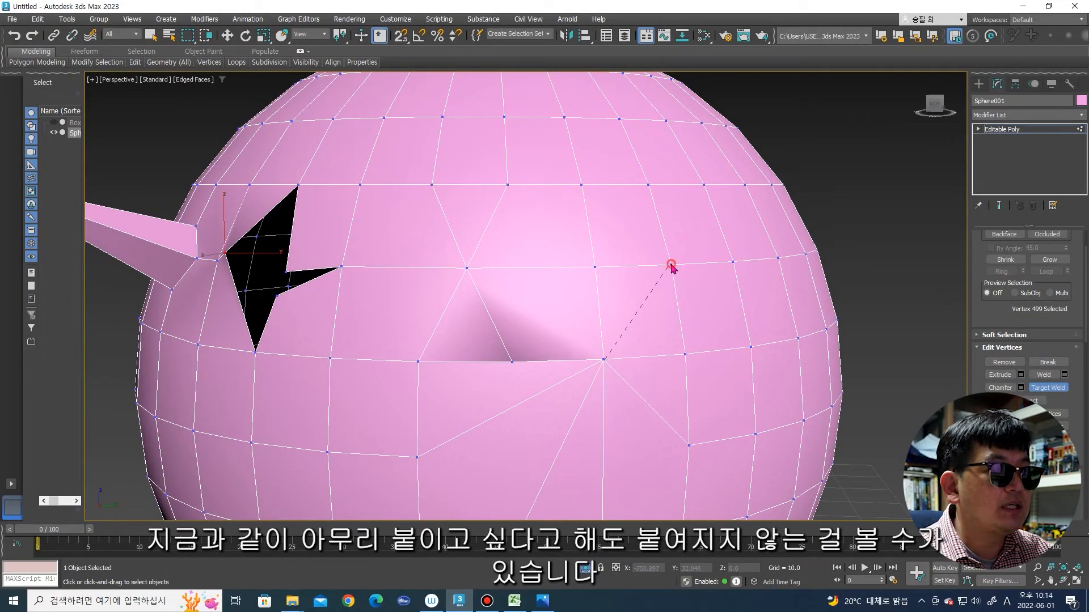
{"action": "left_click", "coordinate": [462, 267]}
{"action": "key", "text": "w"}
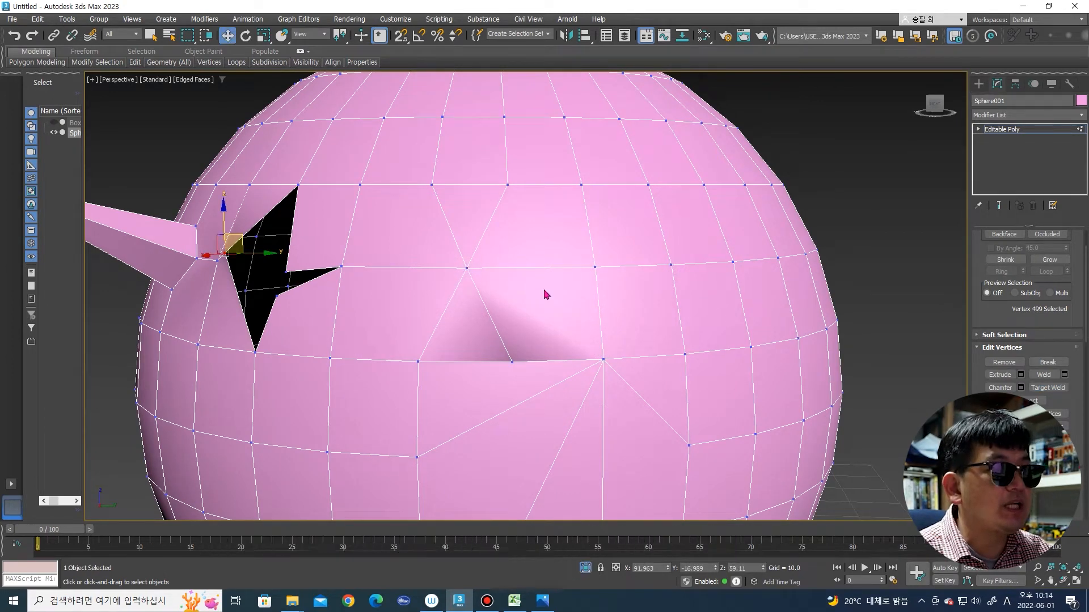
Step: Select the merged vertex and the vertex diagonally above it, and connect them with a new edge
{"action": "left_click", "coordinate": [603, 360]}
{"action": "left_click", "coordinate": [672, 265], "text": "ctrl"}
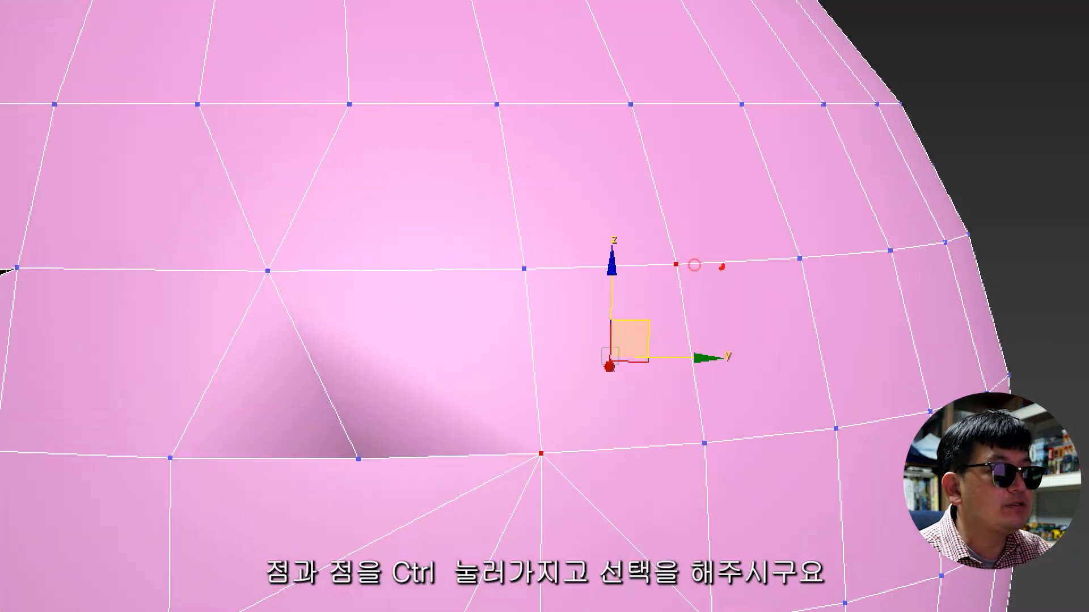
{"action": "left_click_drag", "start_coordinate": [682, 265], "coordinate": [694, 265]}
{"action": "left_click_drag", "start_coordinate": [547, 427], "coordinate": [555, 470]}
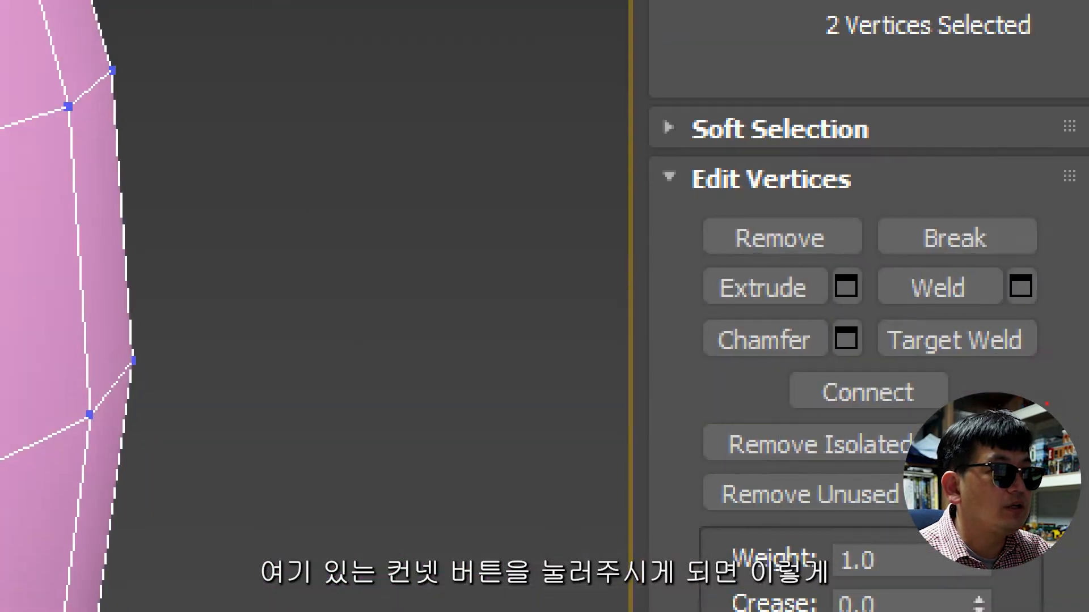
{"action": "left_click_drag", "start_coordinate": [907, 365], "coordinate": [896, 355]}
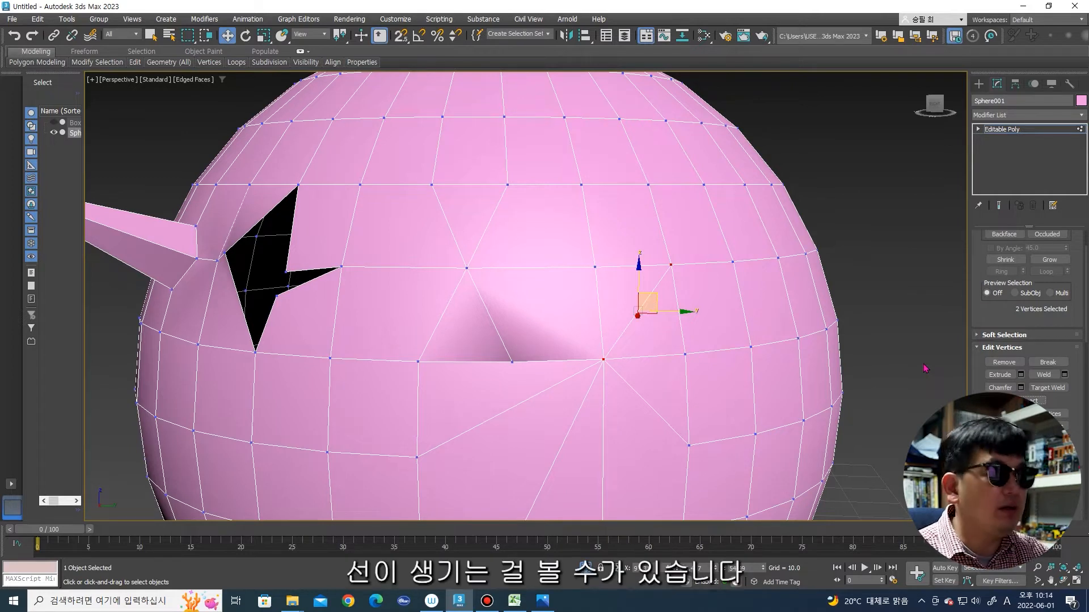
Step: Target-weld the merged vertex onto the diagonal vertex along the new edge, and leave Target Weld
{"action": "left_click", "coordinate": [1048, 389]}
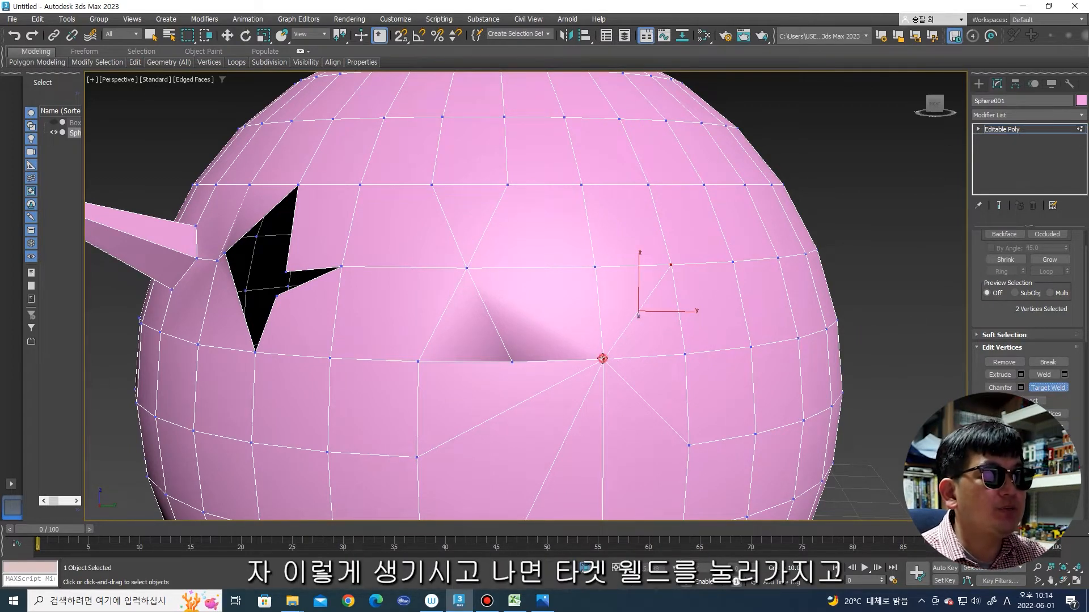
{"action": "left_click", "coordinate": [668, 263]}
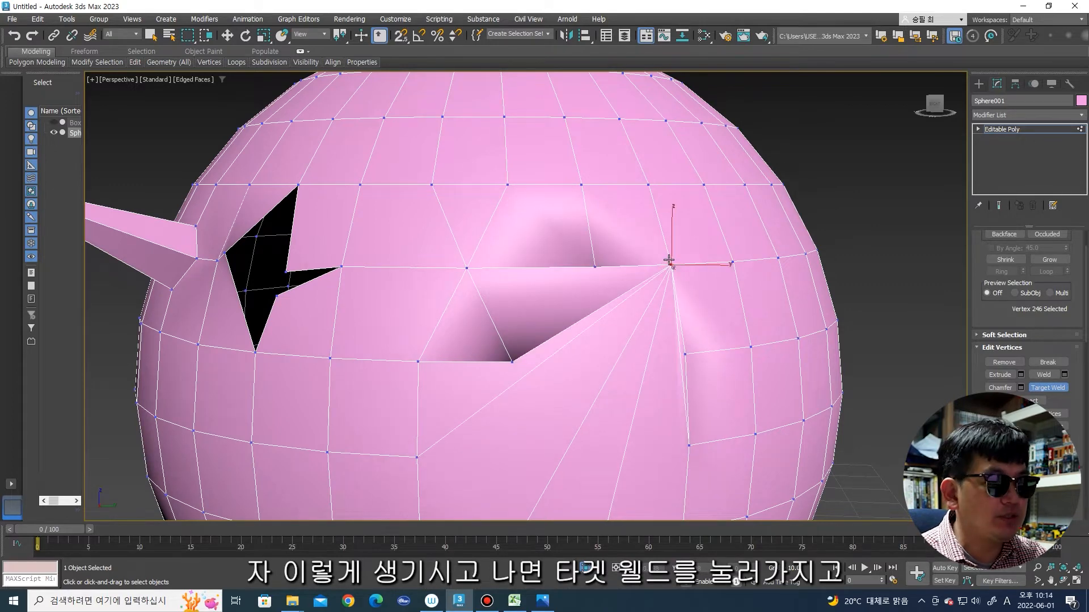
{"action": "scroll", "coordinate": [669, 261], "scroll_direction": "down", "scroll_amount": 3}
{"action": "middle_click_drag", "start_coordinate": [730, 283], "coordinate": [676, 306], "text": "alt"}
{"action": "middle_click_drag", "start_coordinate": [793, 273], "coordinate": [686, 308]}
{"action": "right_click", "coordinate": [704, 299]}
{"action": "scroll", "coordinate": [894, 331], "scroll_direction": "down", "scroll_amount": 3}
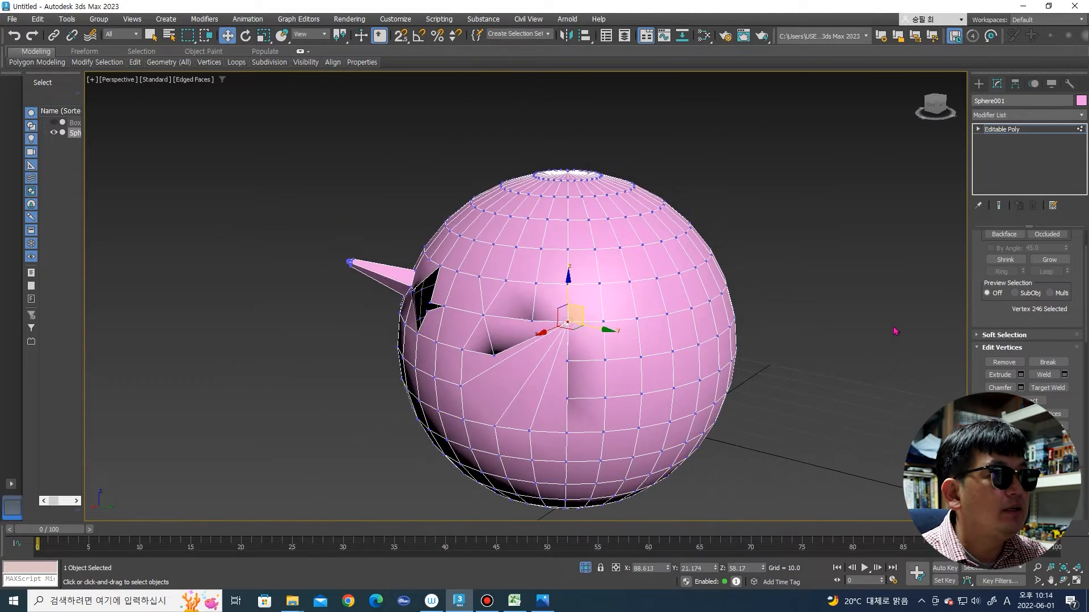
Step: Turn on Use Soft Selection and select an intact vertex on the side of the sphere away from the spike
{"action": "left_click", "coordinate": [1003, 335]}
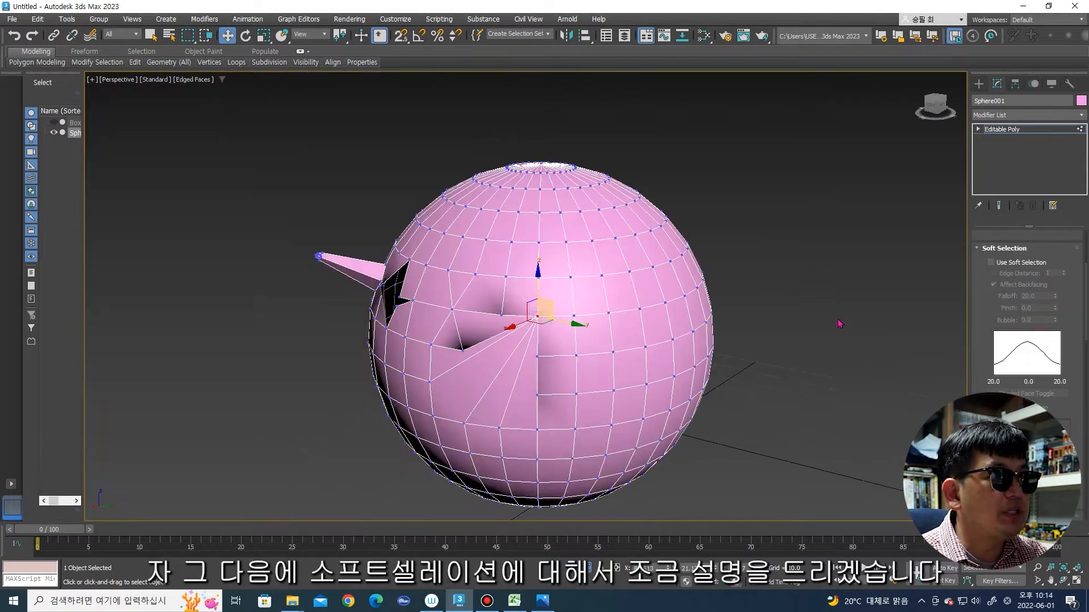
{"action": "scroll", "coordinate": [1065, 331], "scroll_direction": "up", "scroll_amount": 5}
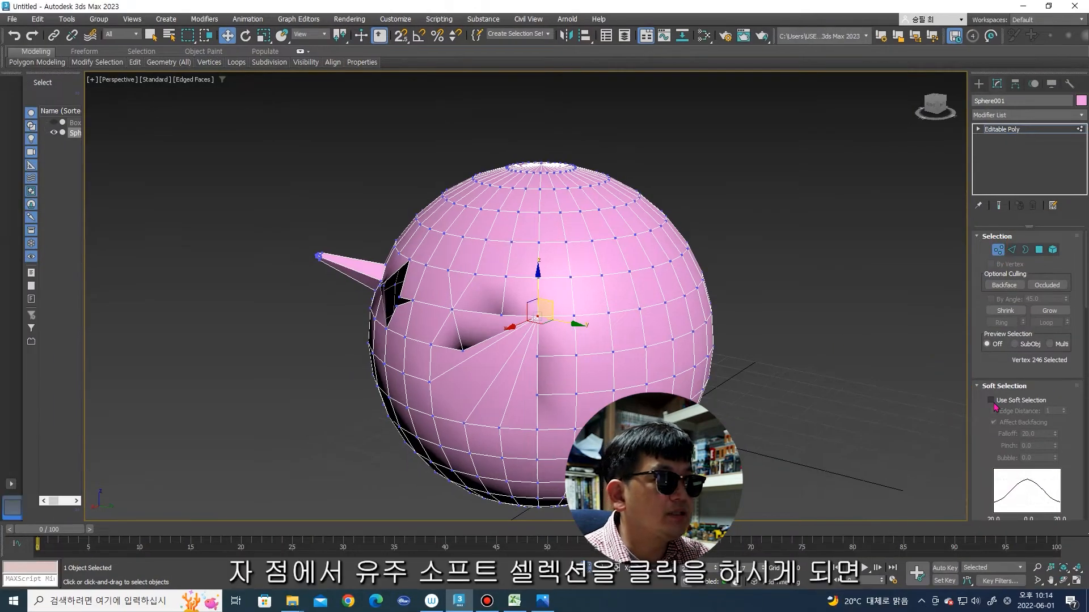
{"action": "left_click", "coordinate": [893, 476]}
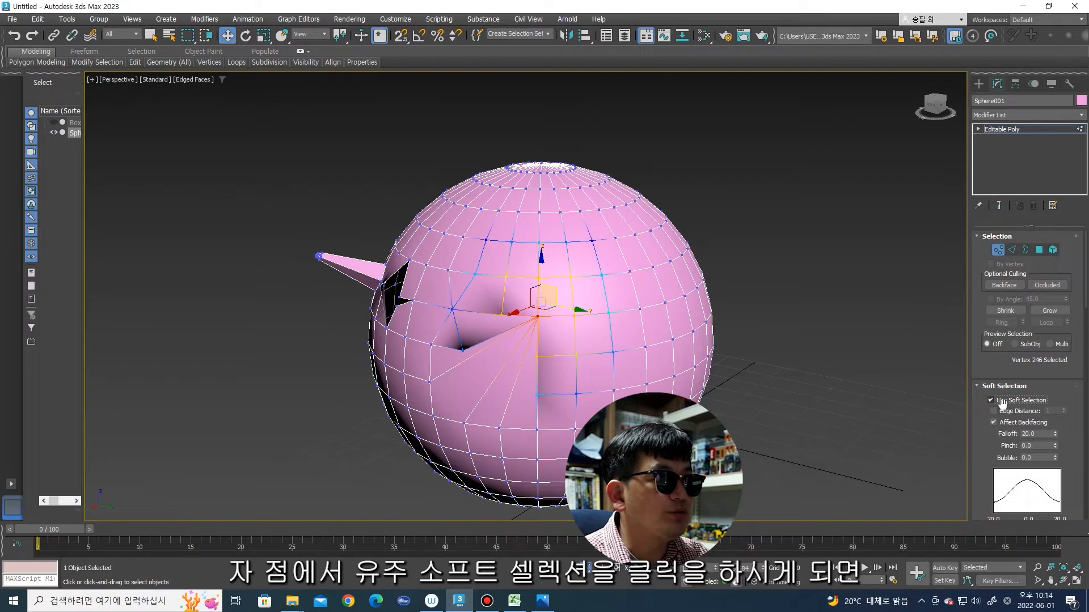
{"action": "left_click", "coordinate": [668, 338]}
Step: Examine how the soft selection colours fade from the selected vertex towards the surrounding vertices
{"action": "scroll", "coordinate": [680, 347], "scroll_direction": "up", "scroll_amount": 3}
{"action": "key", "text": "ctrl+1"}
{"action": "left_click", "coordinate": [658, 349]}
{"action": "mouse_move", "coordinate": [676, 350]}
{"action": "left_mouse_down"}
{"action": "mouse_move", "coordinate": [613, 344]}
{"action": "mouse_move", "coordinate": [657, 374]}
{"action": "mouse_move", "coordinate": [546, 384]}
{"action": "left_mouse_up"}
{"action": "scroll", "coordinate": [658, 372], "scroll_direction": "down", "scroll_amount": 1}
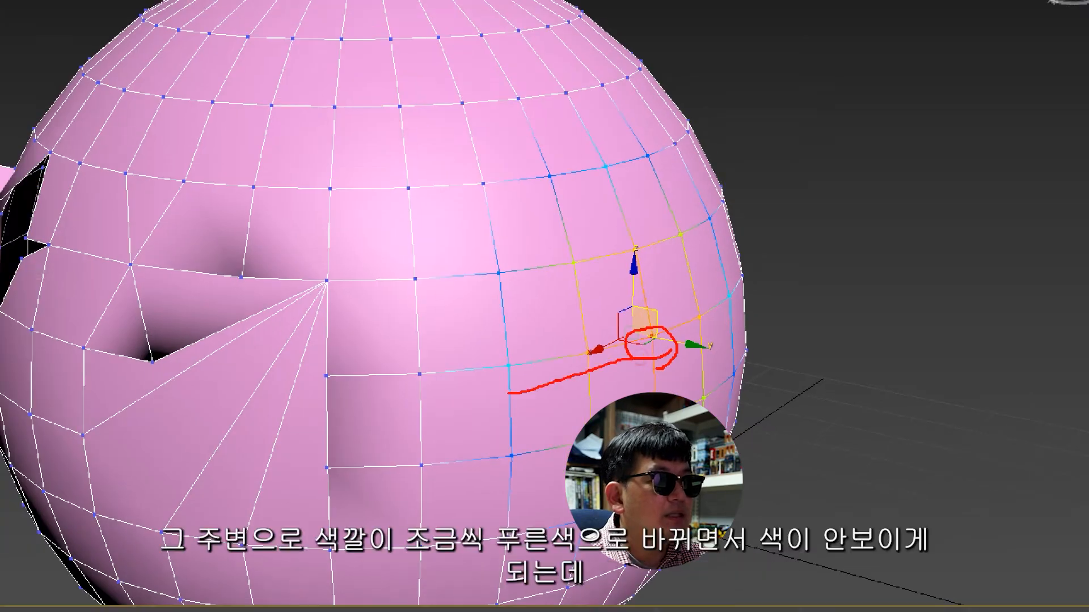
{"action": "left_click_drag", "start_coordinate": [636, 322], "coordinate": [574, 117]}
{"action": "left_click_drag", "start_coordinate": [563, 146], "coordinate": [596, 137]}
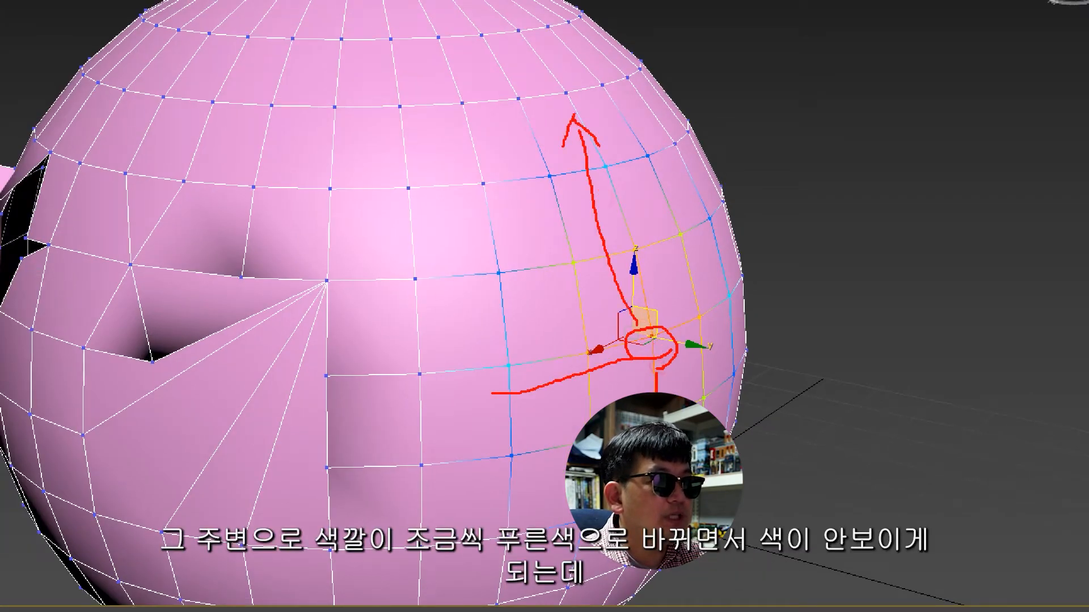
{"action": "left_click_drag", "start_coordinate": [672, 349], "coordinate": [773, 302]}
{"action": "left_click_drag", "start_coordinate": [738, 268], "coordinate": [716, 349]}
{"action": "key", "text": "Escape"}
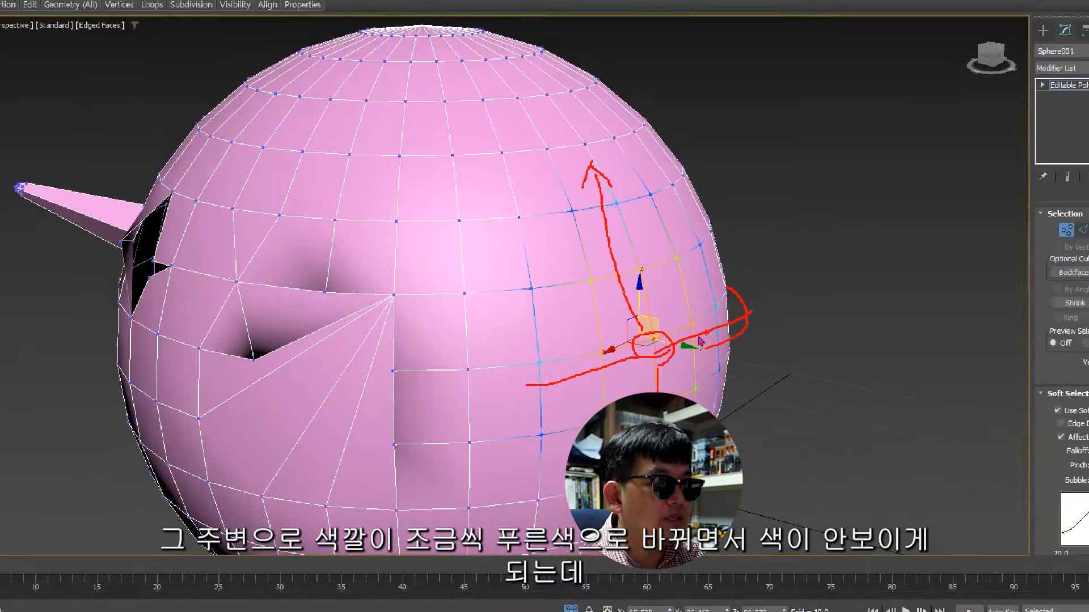
Step: Pull the soft-selected vertex outward along the Y axis into a pointed bulge, and examine how its neighbours follow
{"action": "middle_click_drag", "start_coordinate": [674, 322], "coordinate": [643, 329], "text": "alt"}
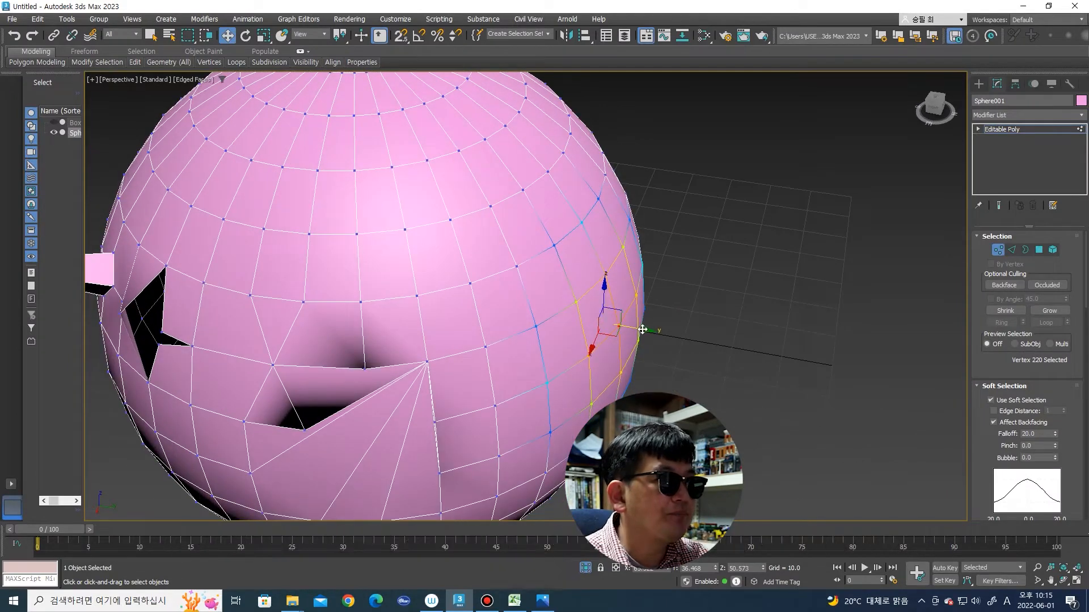
{"action": "mouse_move", "coordinate": [648, 330]}
{"action": "left_mouse_down"}
{"action": "mouse_move", "coordinate": [750, 378]}
{"action": "mouse_move", "coordinate": [753, 340]}
{"action": "left_mouse_up"}
{"action": "key", "text": "ctrl+1"}
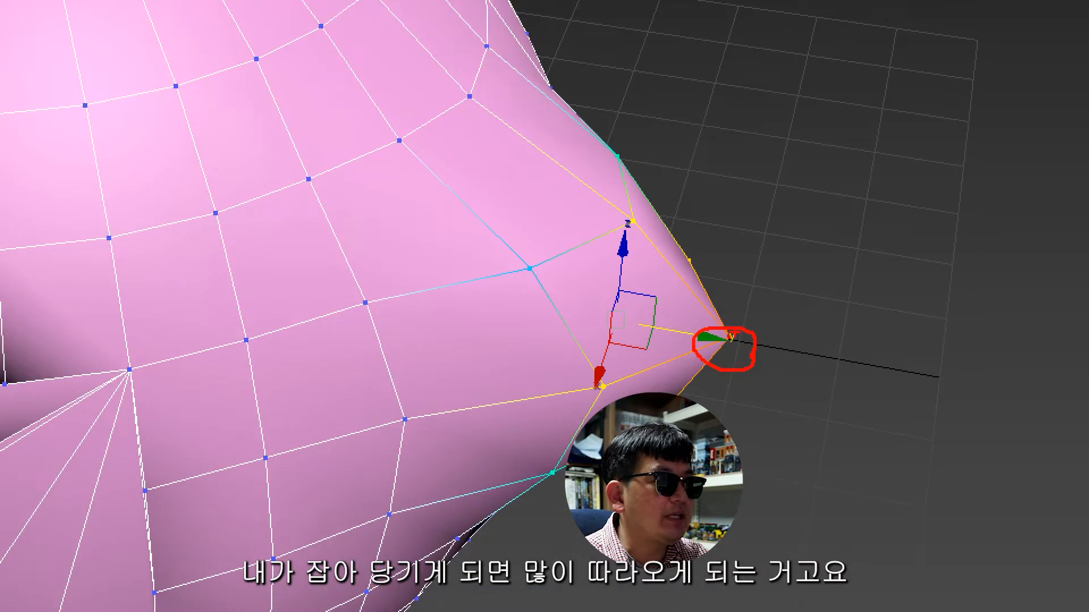
{"action": "key", "text": "Escape"}
{"action": "left_click_drag", "start_coordinate": [617, 320], "coordinate": [719, 346]}
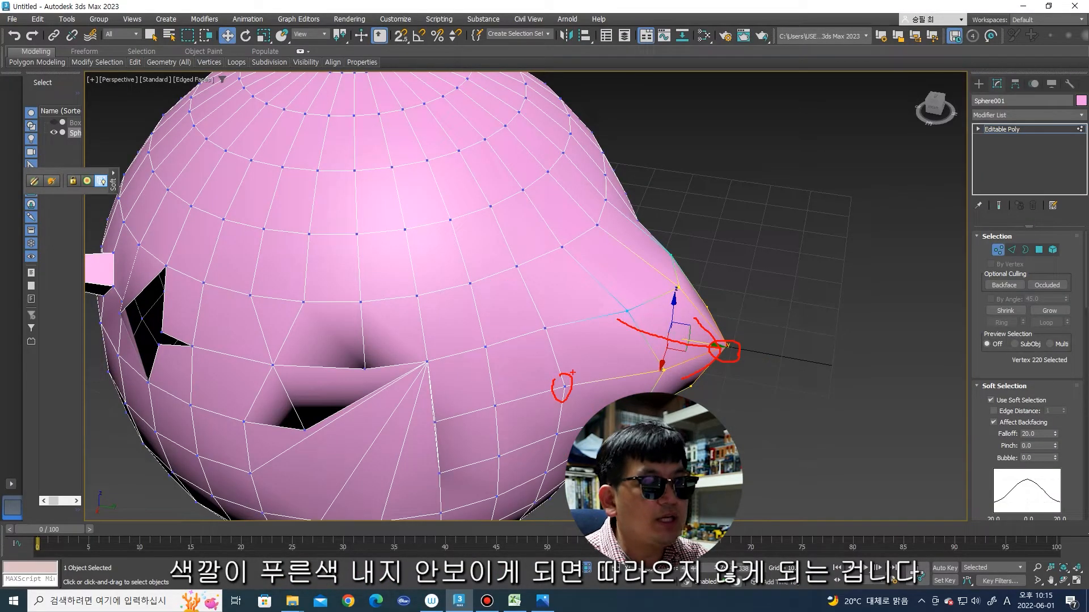
{"action": "key", "text": "Escape"}
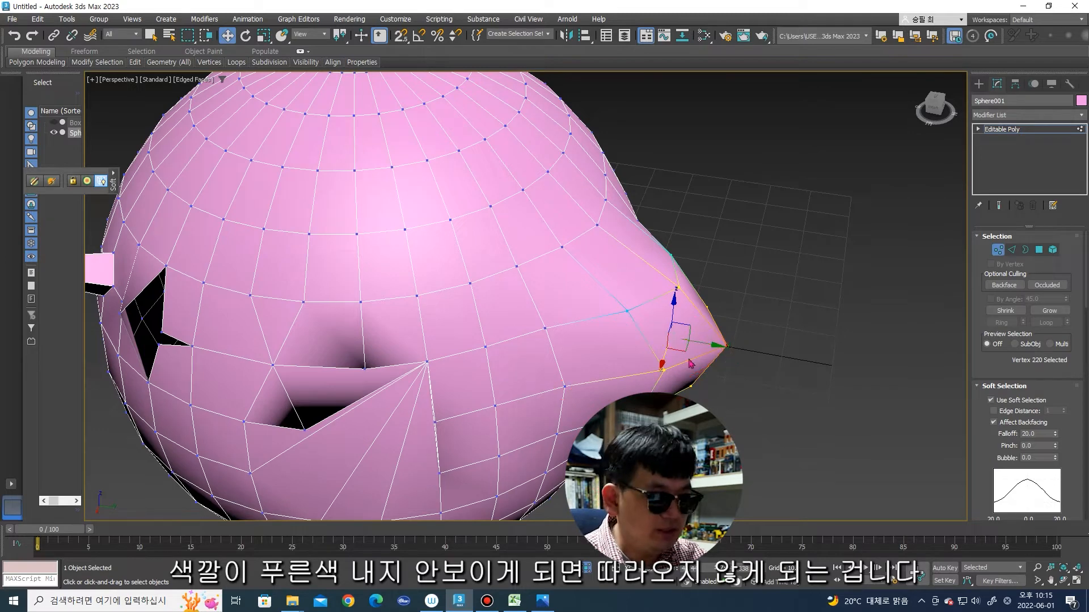
Step: Pull the tip of the bulge further outward along the Y axis with soft selection still on
{"action": "middle_click_drag", "start_coordinate": [628, 353], "coordinate": [473, 333], "text": "alt"}
{"action": "scroll", "coordinate": [641, 345], "scroll_direction": "up", "scroll_amount": 2}
{"action": "middle_click_drag", "start_coordinate": [631, 342], "coordinate": [631, 355], "text": "alt"}
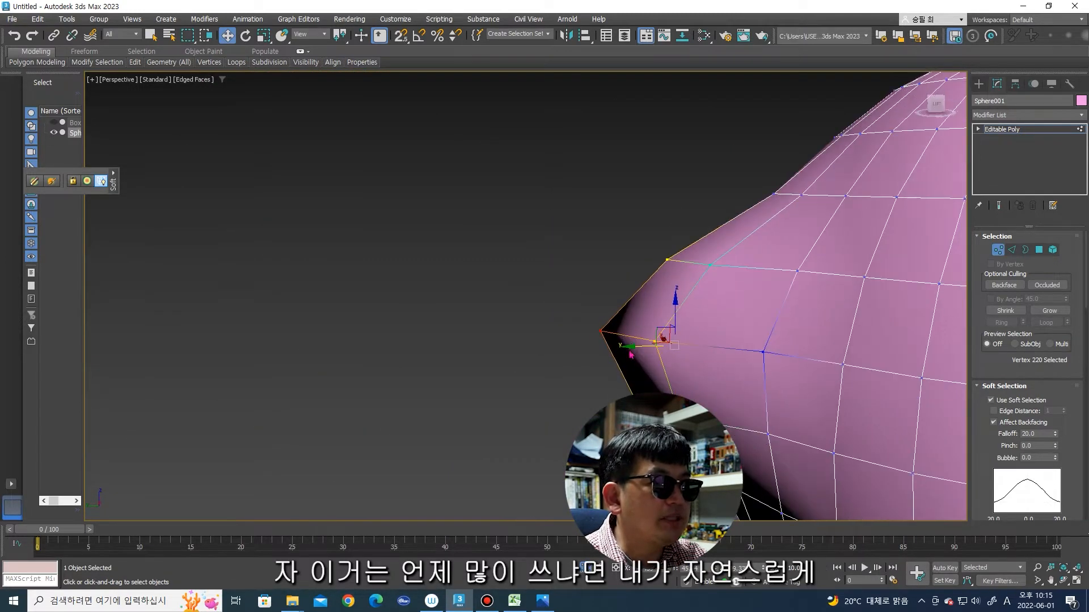
{"action": "left_click", "coordinate": [608, 356]}
{"action": "left_click", "coordinate": [656, 341]}
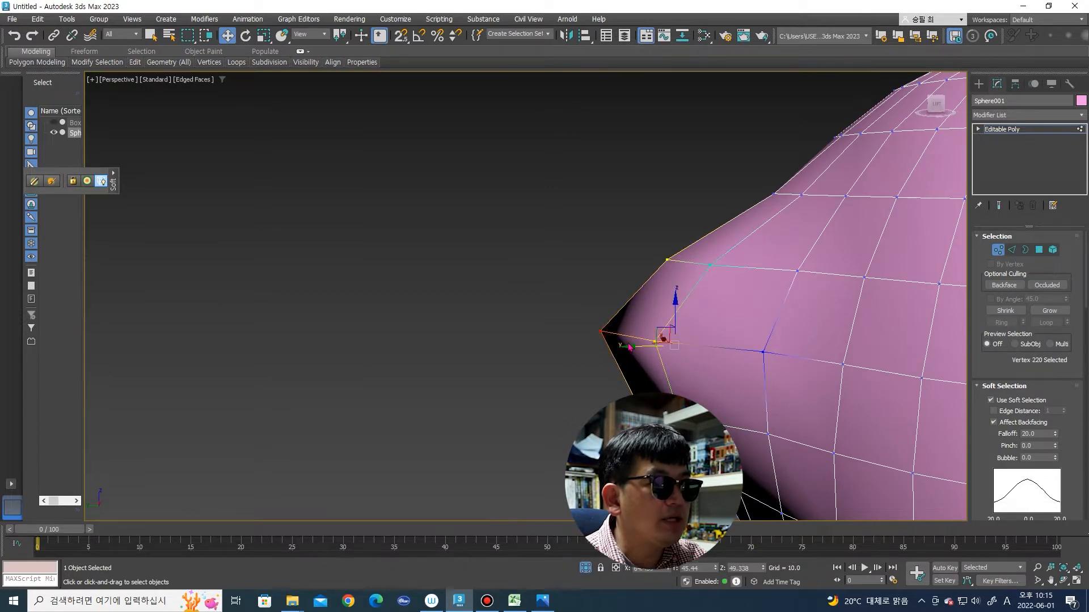
{"action": "scroll", "coordinate": [569, 350], "scroll_direction": "down", "scroll_amount": 10}
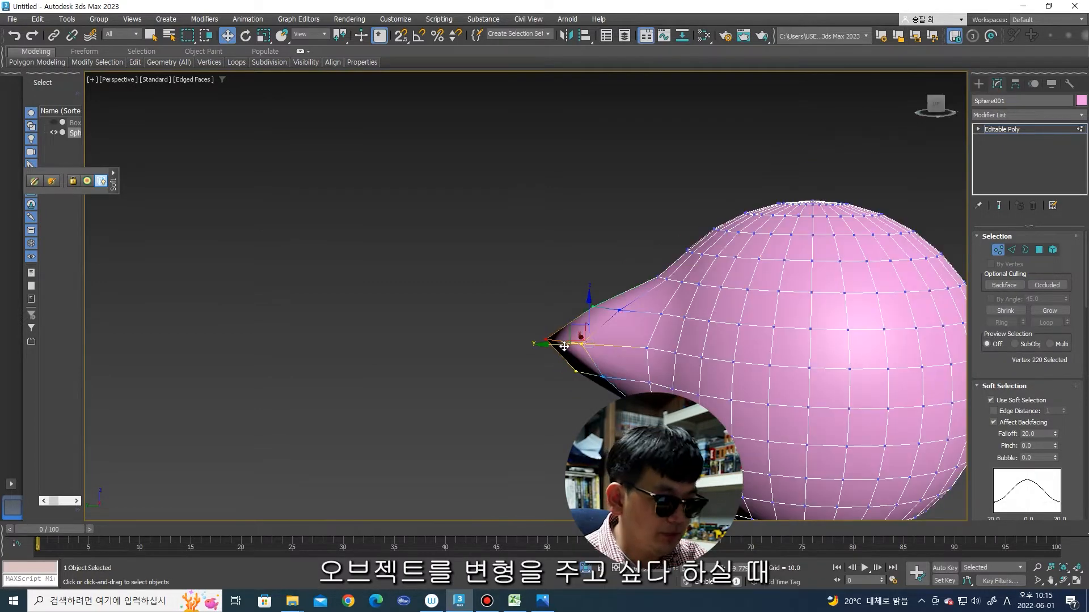
{"action": "scroll", "coordinate": [547, 343], "scroll_direction": "up", "scroll_amount": 6}
{"action": "middle_click_drag", "start_coordinate": [547, 343], "coordinate": [575, 342], "text": "alt"}
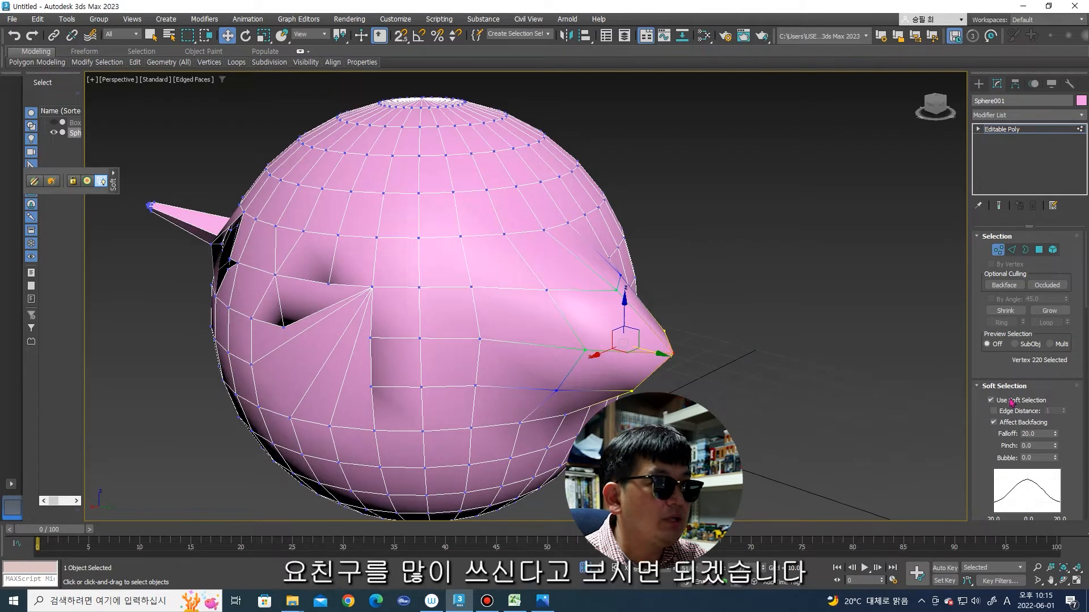
{"action": "mouse_move", "coordinate": [1057, 398]}
{"action": "left_mouse_down"}
{"action": "mouse_move", "coordinate": [1050, 405]}
{"action": "mouse_move", "coordinate": [1026, 388]}
{"action": "left_mouse_up"}
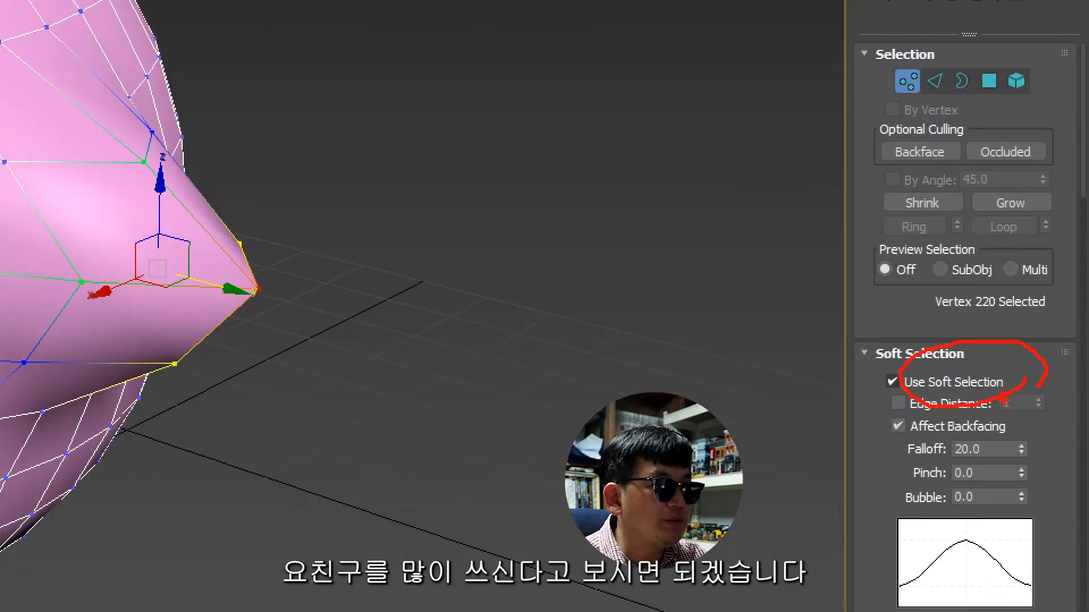
{"action": "key", "text": "Escape"}
{"action": "key", "text": "ctrl+1"}
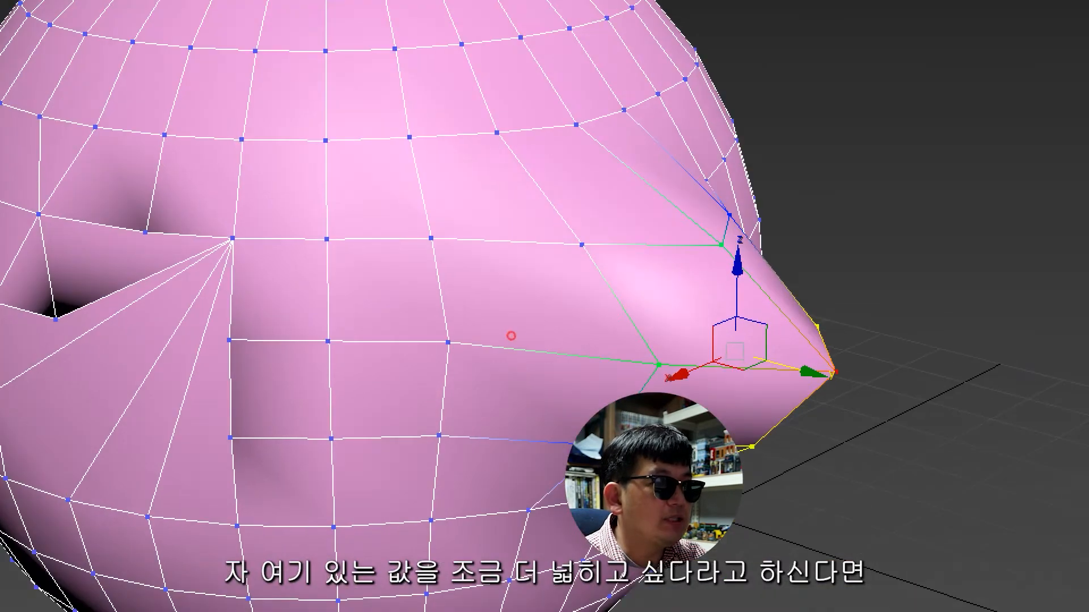
{"action": "mouse_move", "coordinate": [450, 60]}
{"action": "left_mouse_down"}
{"action": "mouse_move", "coordinate": [544, 553]}
{"action": "mouse_move", "coordinate": [652, 85]}
{"action": "left_mouse_up"}
{"action": "key", "text": "Escape"}
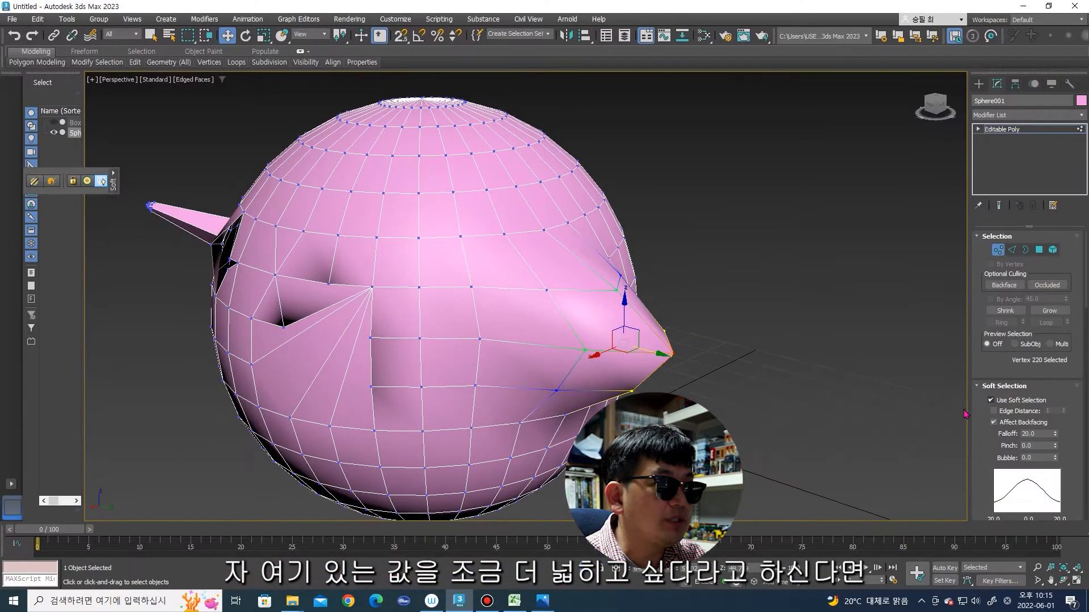
Step: Set the soft selection Falloff to about 44.4 and pull the bulge's tip further outward along the Y axis
{"action": "left_click_drag", "start_coordinate": [1055, 434], "coordinate": [1056, 363]}
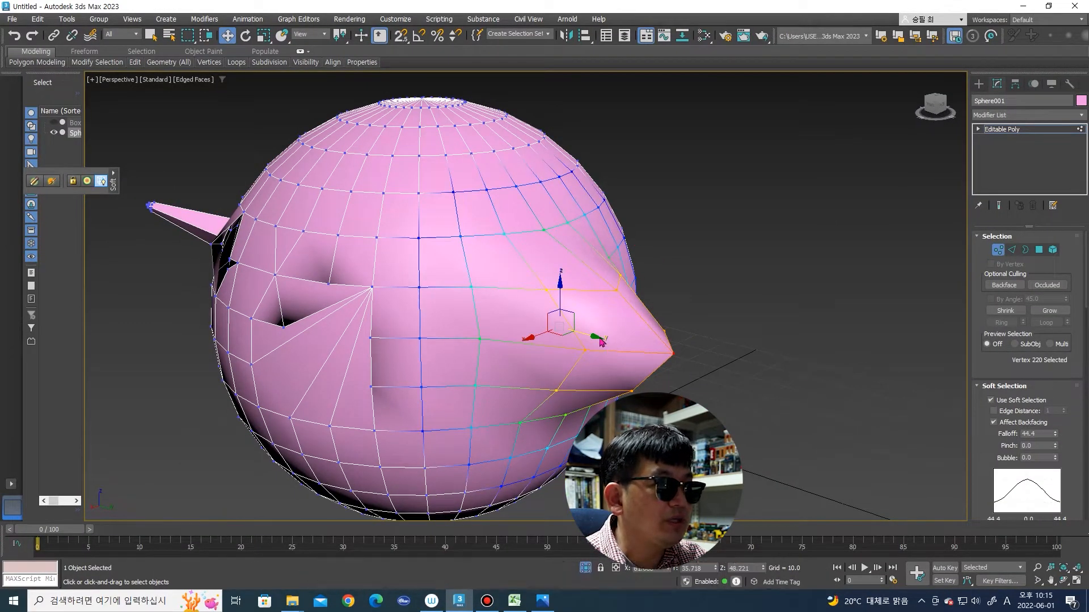
{"action": "left_click_drag", "start_coordinate": [597, 340], "coordinate": [696, 380]}
{"action": "scroll", "coordinate": [689, 375], "scroll_direction": "down", "scroll_amount": 2}
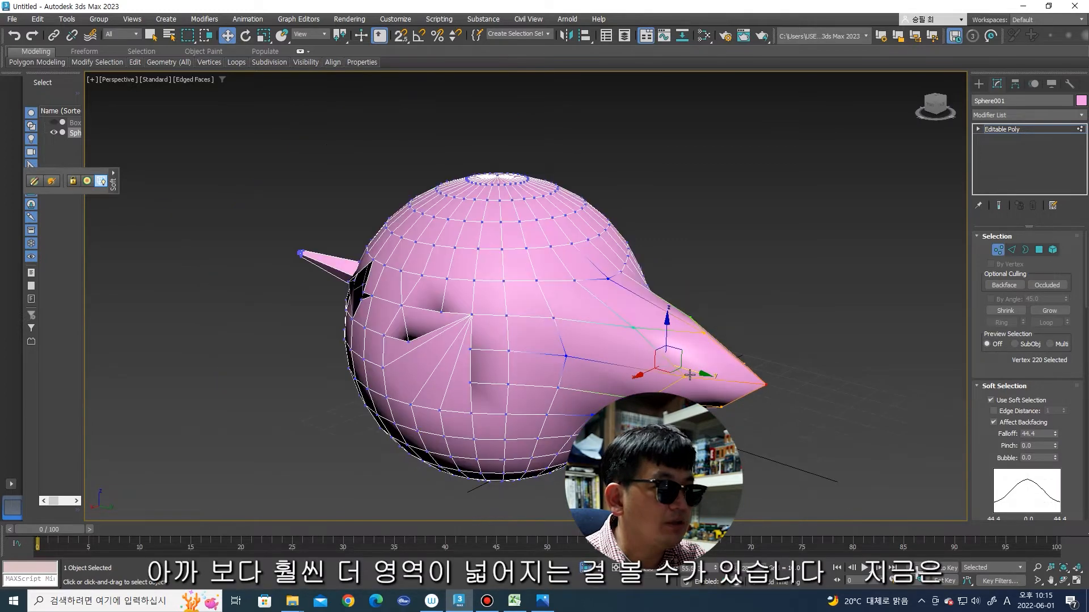
{"action": "middle_click_drag", "start_coordinate": [689, 375], "coordinate": [854, 414], "text": "alt"}
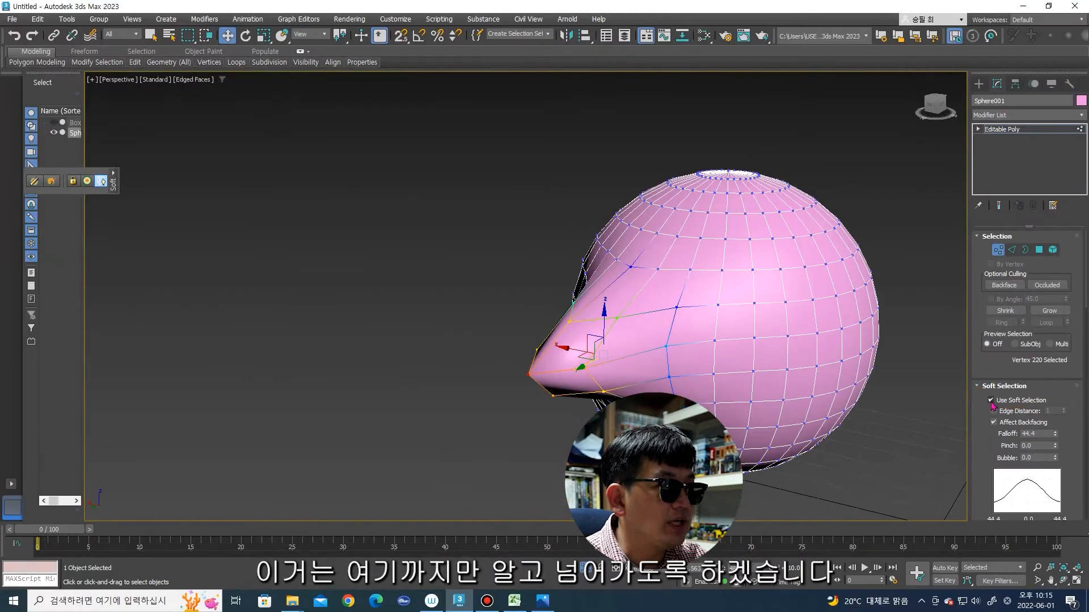
Step: Turn off Use Soft Selection and leave sub-object editing of the sphere
{"action": "left_click", "coordinate": [891, 411]}
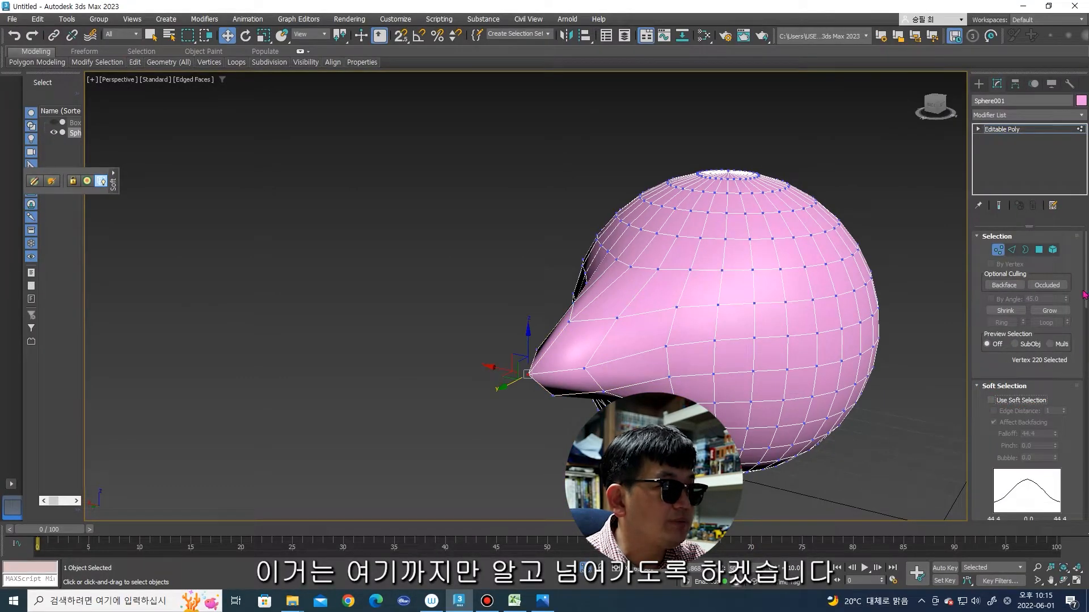
{"action": "key", "text": "2"}
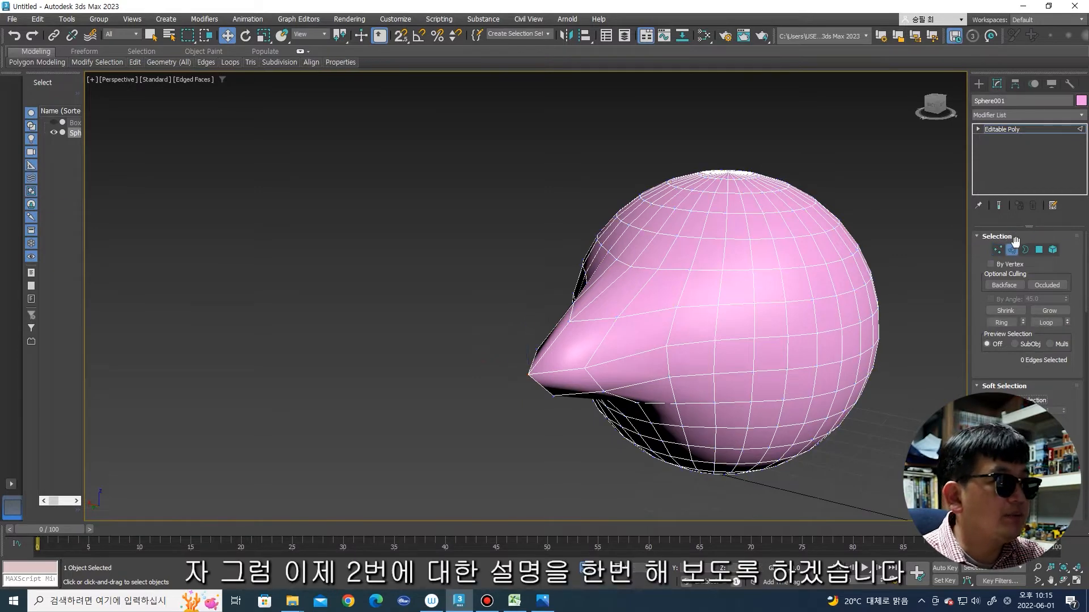
{"action": "key", "text": "2"}
Step: Unhide all objects in the scene and select the box behind the sphere
{"action": "middle_click_drag", "start_coordinate": [584, 266], "coordinate": [509, 251]}
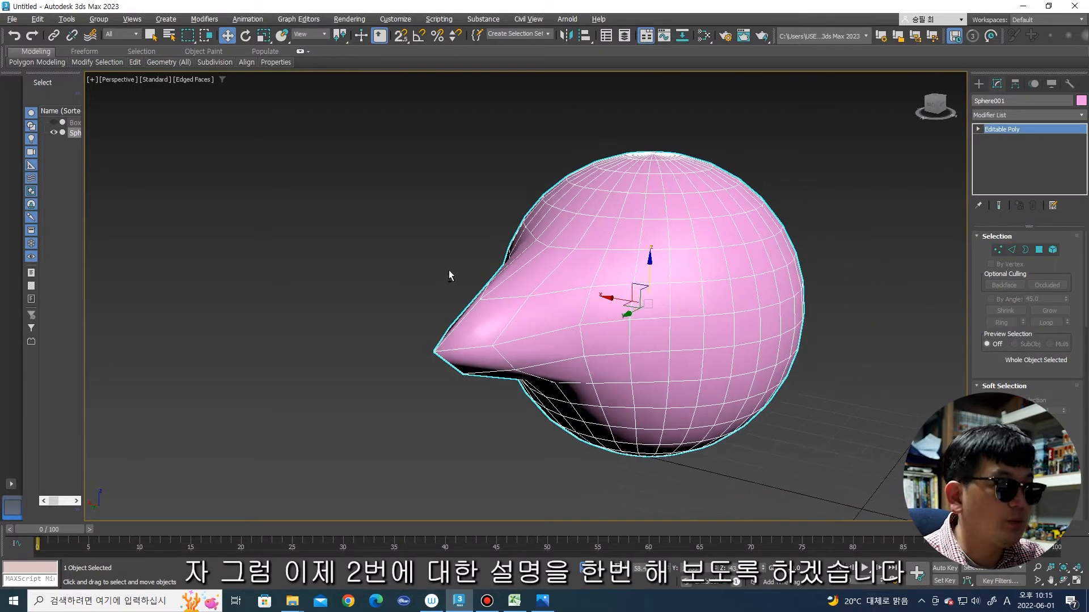
{"action": "middle_click_drag", "start_coordinate": [448, 269], "coordinate": [658, 249], "text": "alt"}
{"action": "right_click", "coordinate": [705, 188]}
{"action": "left_click", "coordinate": [745, 135]}
{"action": "scroll", "coordinate": [624, 255], "scroll_direction": "down", "scroll_amount": 5}
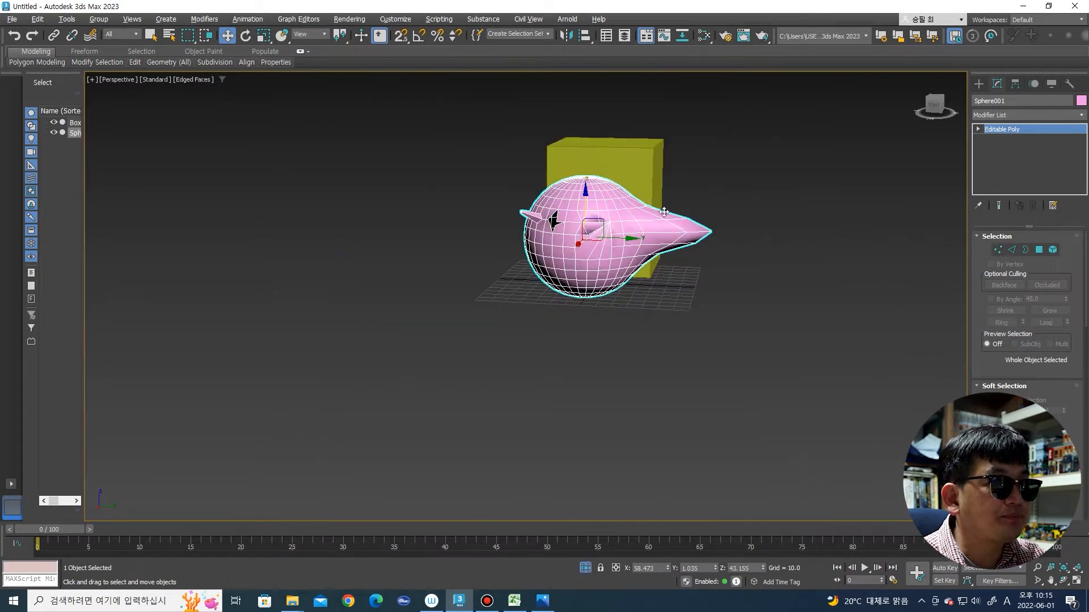
{"action": "middle_click_drag", "start_coordinate": [567, 255], "coordinate": [454, 261], "text": "alt"}
{"action": "scroll", "coordinate": [527, 244], "scroll_direction": "up", "scroll_amount": 3}
{"action": "left_click", "coordinate": [540, 290]}
{"action": "scroll", "coordinate": [582, 333], "scroll_direction": "up", "scroll_amount": 3}
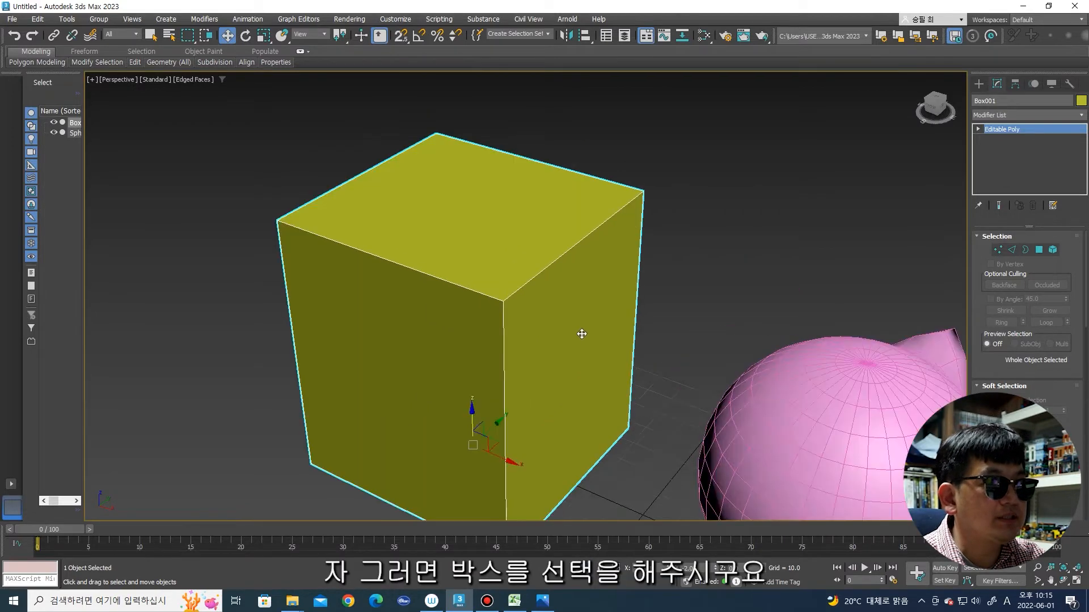
{"action": "key", "text": "2"}
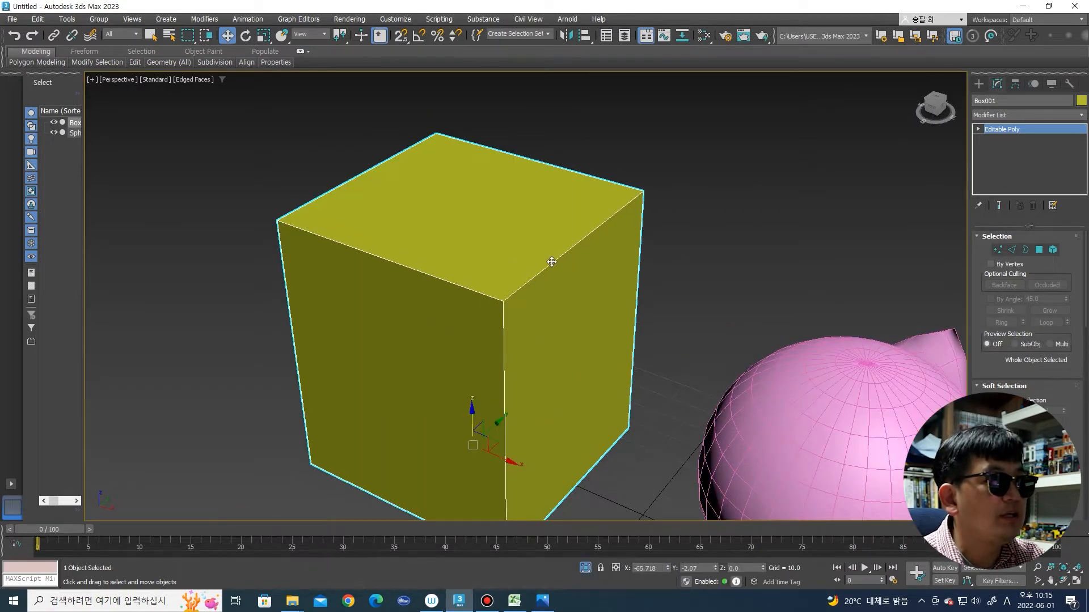
{"action": "left_click", "coordinate": [552, 262]}
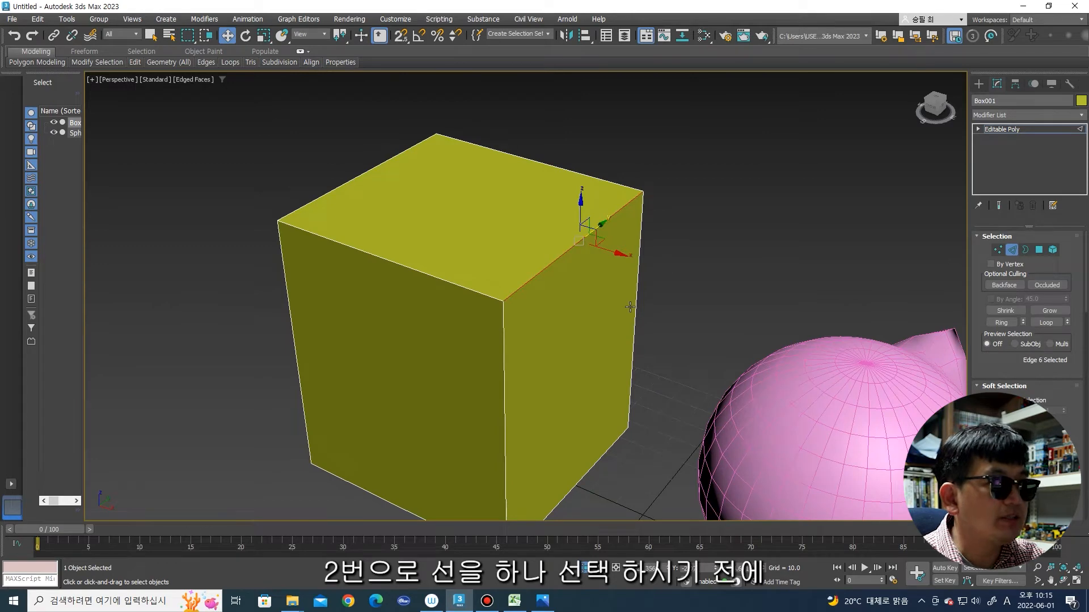
{"action": "scroll", "coordinate": [629, 307], "scroll_direction": "down", "scroll_amount": 4}
{"action": "left_click", "coordinate": [706, 352]}
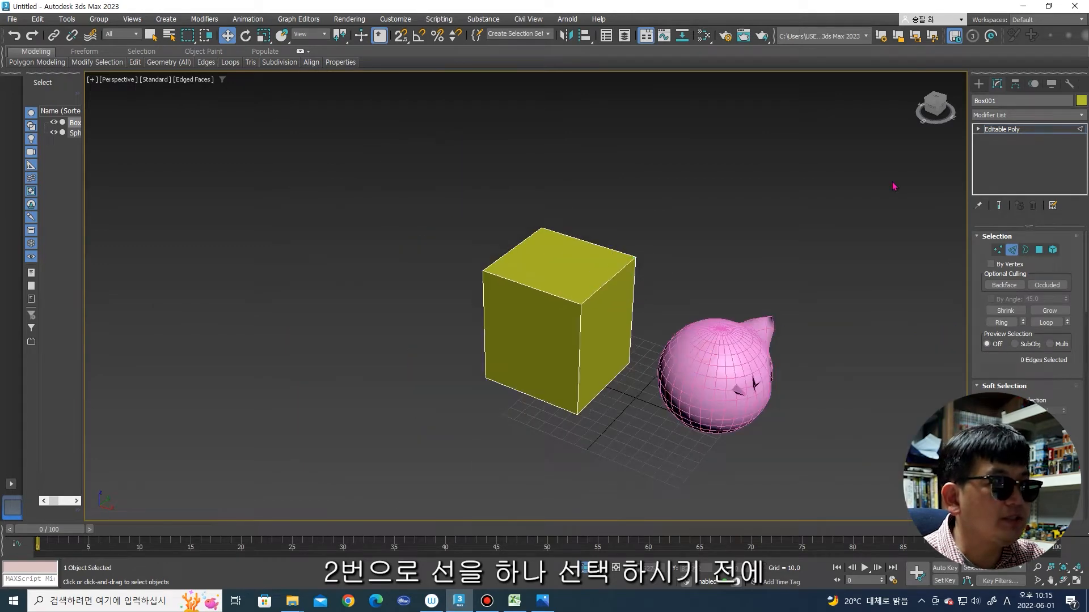
{"action": "left_click", "coordinate": [979, 85]}
Step: Select the sphere and activate its Vertex sub-object level
{"action": "left_click", "coordinate": [706, 349]}
{"action": "middle_click_drag", "start_coordinate": [723, 350], "coordinate": [705, 345]}
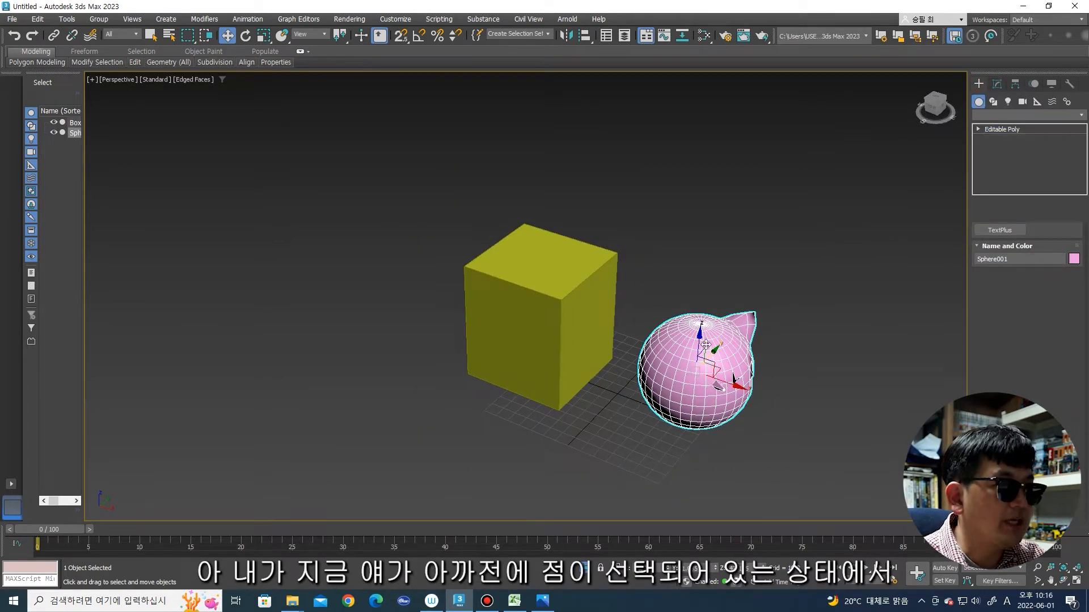
{"action": "key", "text": "1"}
{"action": "key", "text": "ctrl+1"}
{"action": "left_click", "coordinate": [708, 345]}
{"action": "mouse_move", "coordinate": [857, 172]}
{"action": "left_mouse_down"}
{"action": "mouse_move", "coordinate": [911, 301]}
{"action": "mouse_move", "coordinate": [753, 335]}
{"action": "left_mouse_up"}
{"action": "key", "text": "Escape"}
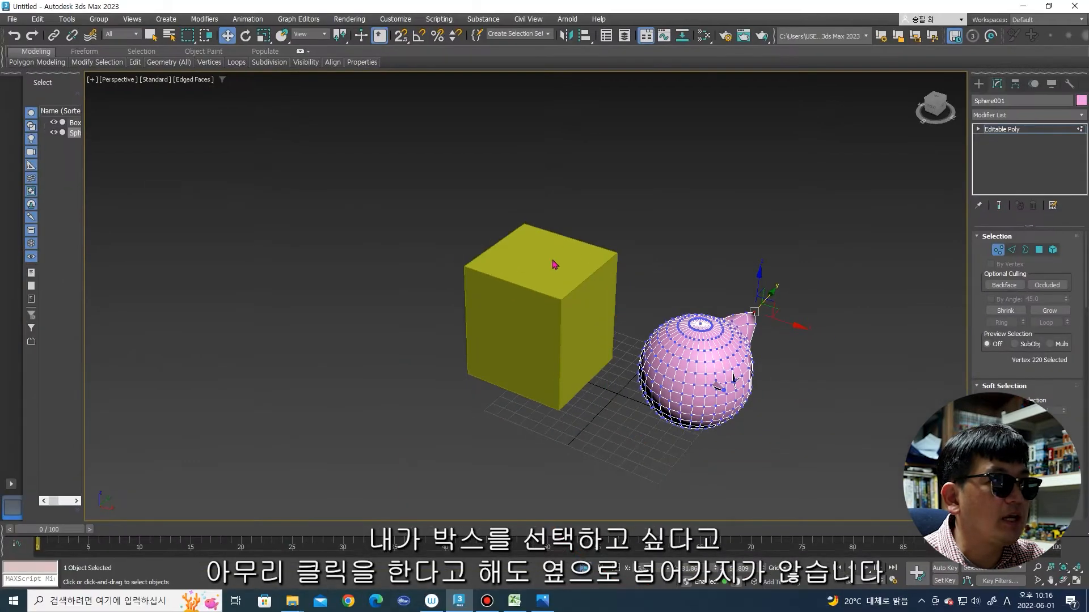
Step: Try to select the box while the sphere's Vertex level is still active
{"action": "left_click", "coordinate": [553, 270]}
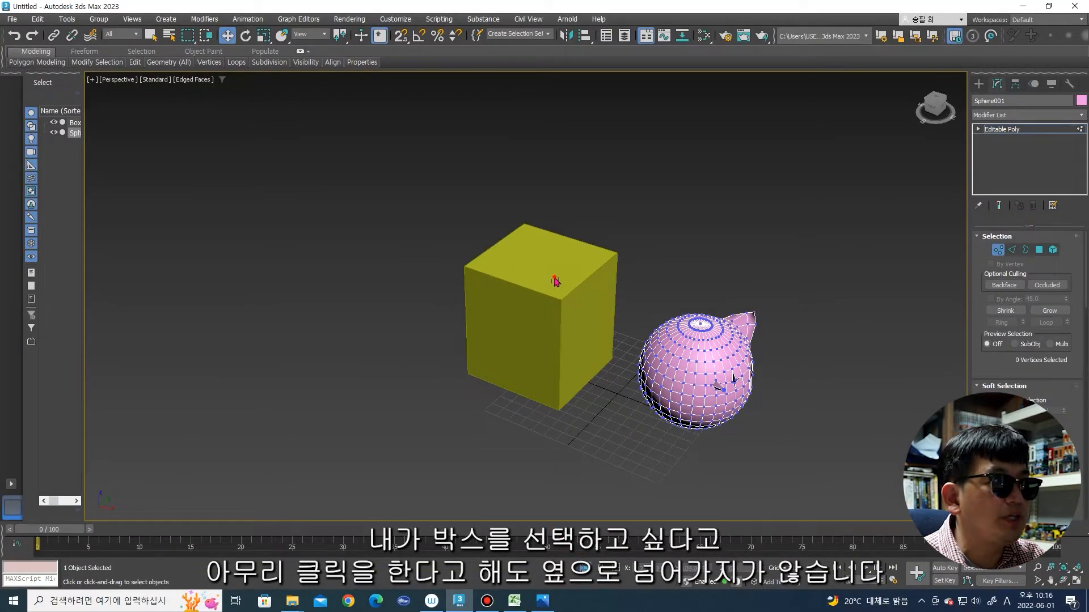
{"action": "key", "text": "ctrl+1"}
{"action": "left_click", "coordinate": [587, 290]}
{"action": "mouse_move", "coordinate": [586, 290]}
{"action": "left_mouse_down"}
{"action": "mouse_move", "coordinate": [524, 364]}
{"action": "mouse_move", "coordinate": [560, 352]}
{"action": "left_mouse_up"}
{"action": "key", "text": "Escape"}
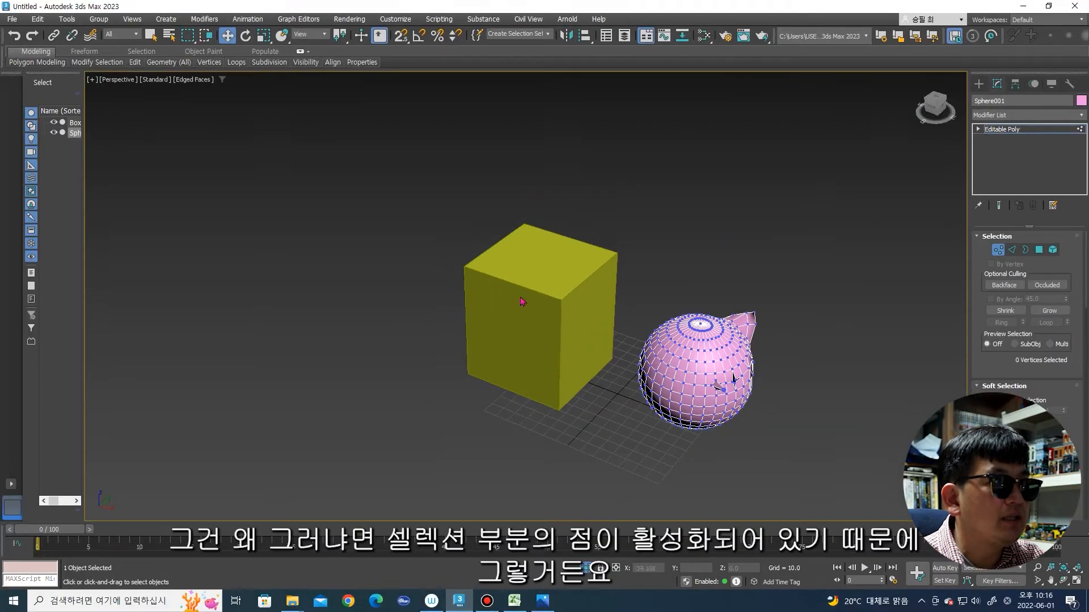
{"action": "key", "text": "ctrl+1"}
{"action": "mouse_move", "coordinate": [609, 462]}
{"action": "left_mouse_down"}
{"action": "mouse_move", "coordinate": [845, 448]}
{"action": "mouse_move", "coordinate": [629, 525]}
{"action": "left_mouse_up"}
{"action": "key", "text": "Escape"}
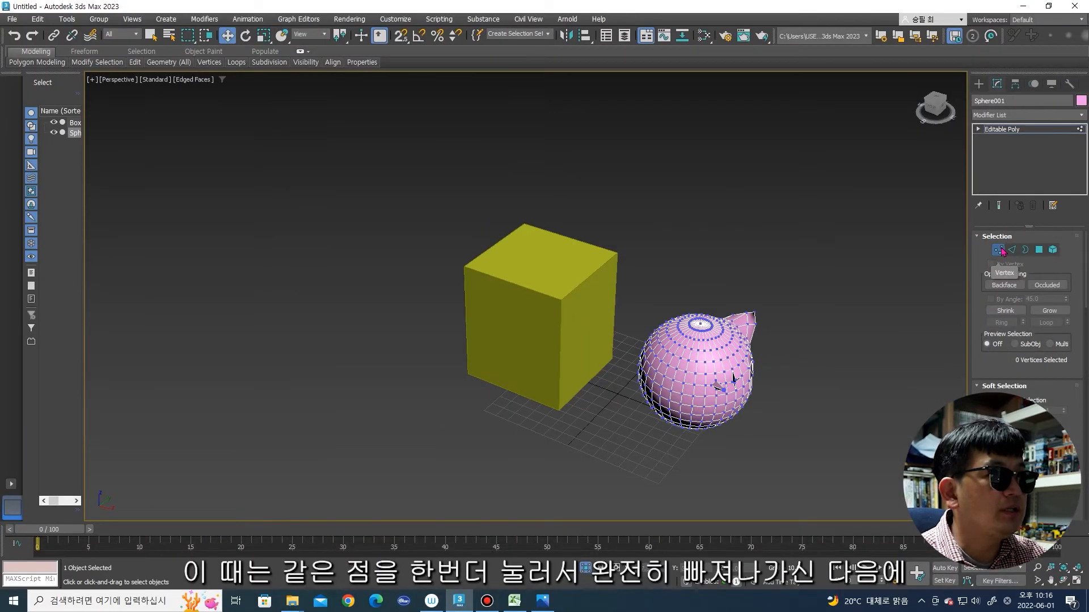
Step: Leave the sphere's Vertex level and select the box as a whole object
{"action": "left_click", "coordinate": [998, 249]}
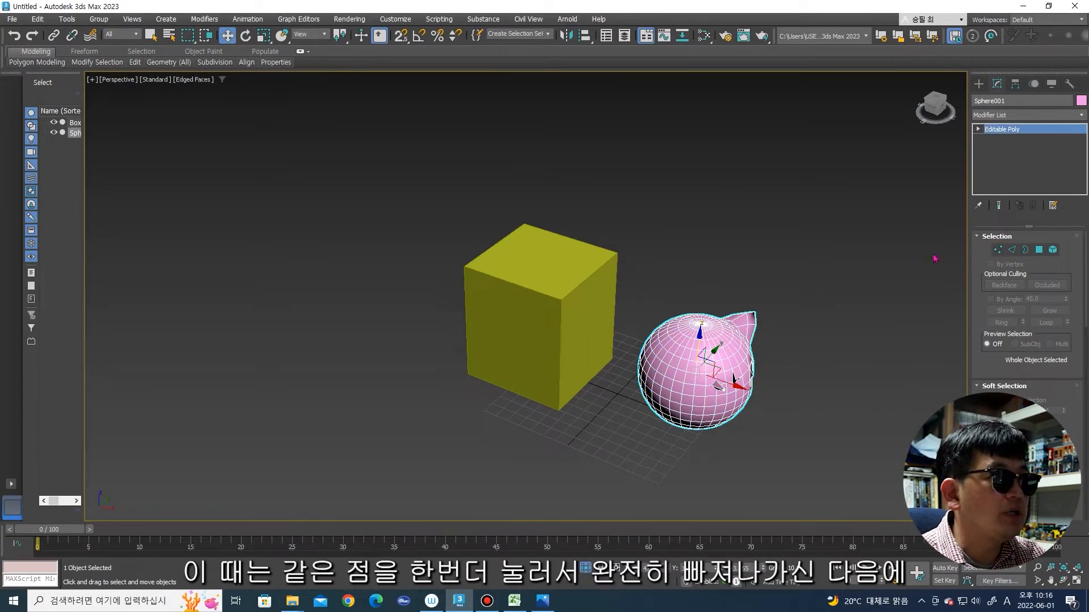
{"action": "left_click", "coordinate": [519, 284]}
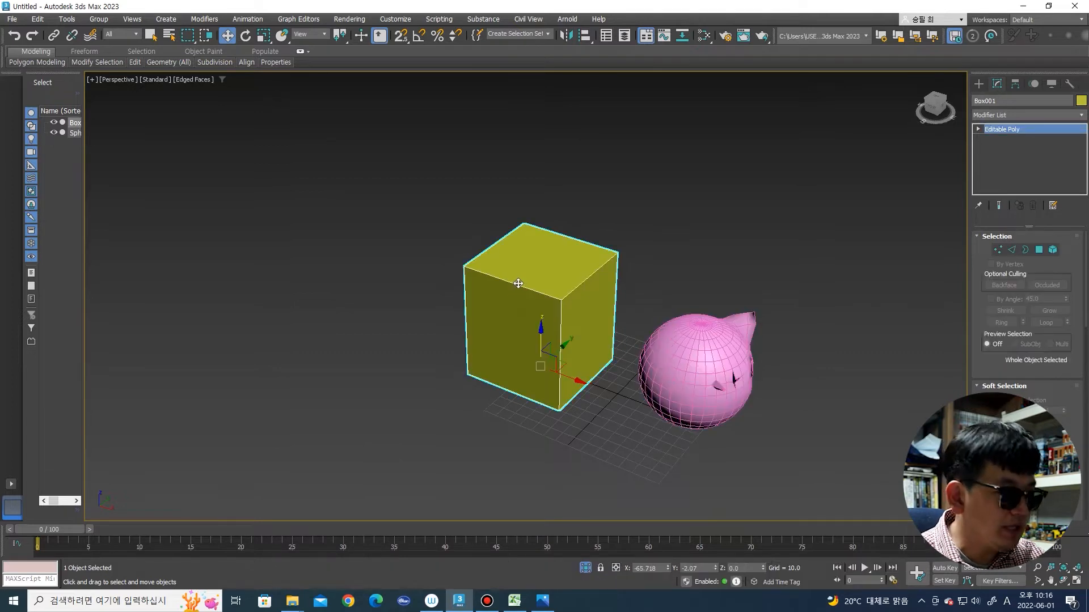
{"action": "scroll", "coordinate": [582, 246], "scroll_direction": "up", "scroll_amount": 3}
{"action": "middle_click_drag", "start_coordinate": [583, 266], "coordinate": [566, 266]}
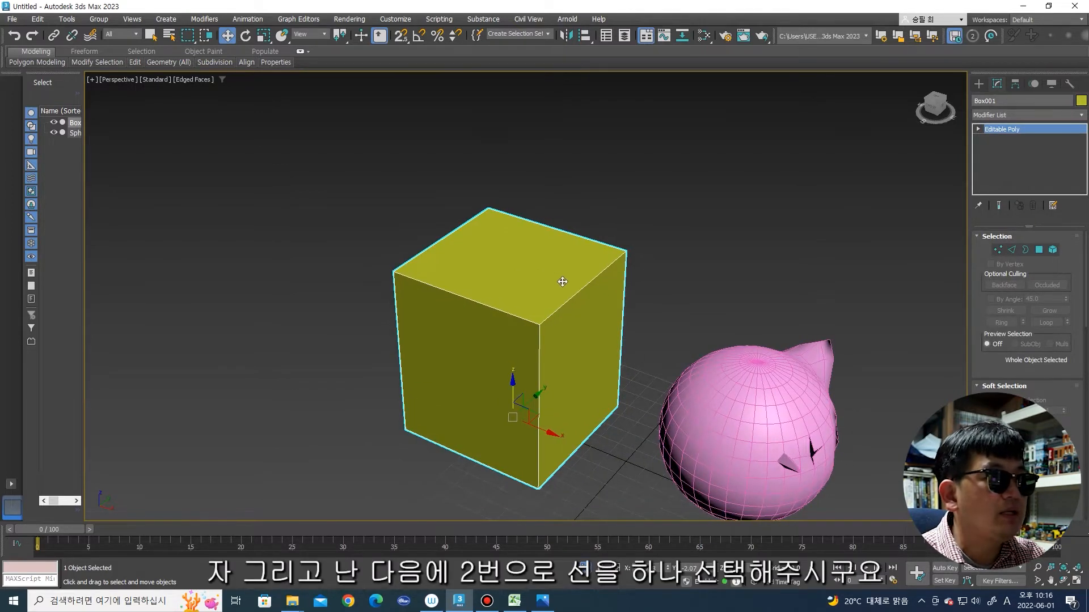
Step: Activate the box's Edge level and select the top edge on the side facing the sphere
{"action": "key", "text": "2"}
{"action": "left_click", "coordinate": [573, 297]}
{"action": "left_click_drag", "start_coordinate": [576, 96], "coordinate": [579, 287]}
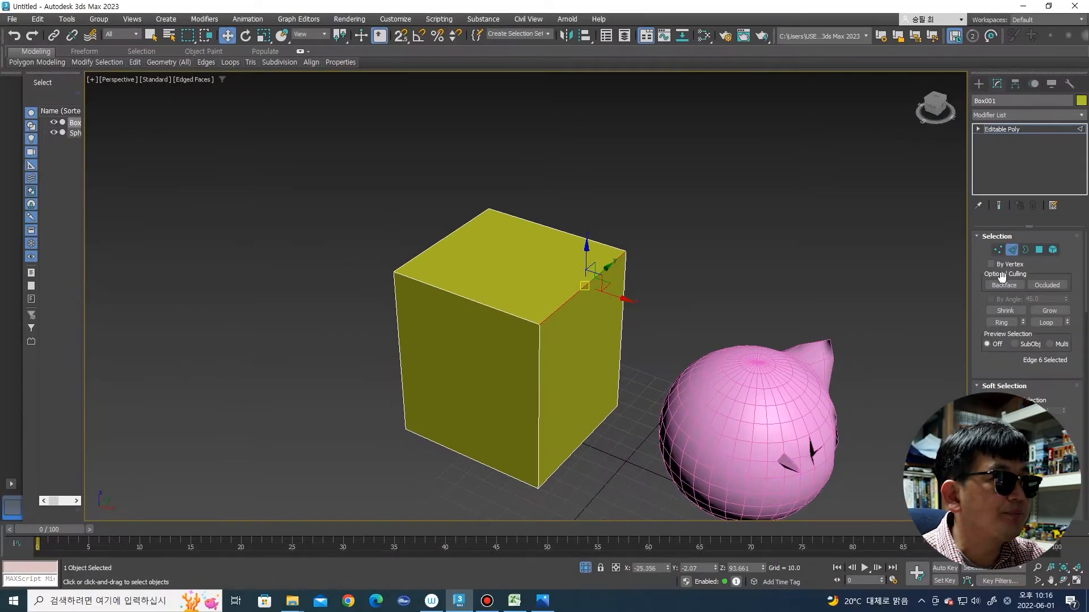
Step: Extrude the selected box edge with a height of about 22.26 and a clearly larger base width
{"action": "scroll", "coordinate": [1070, 392], "scroll_direction": "down", "scroll_amount": 5}
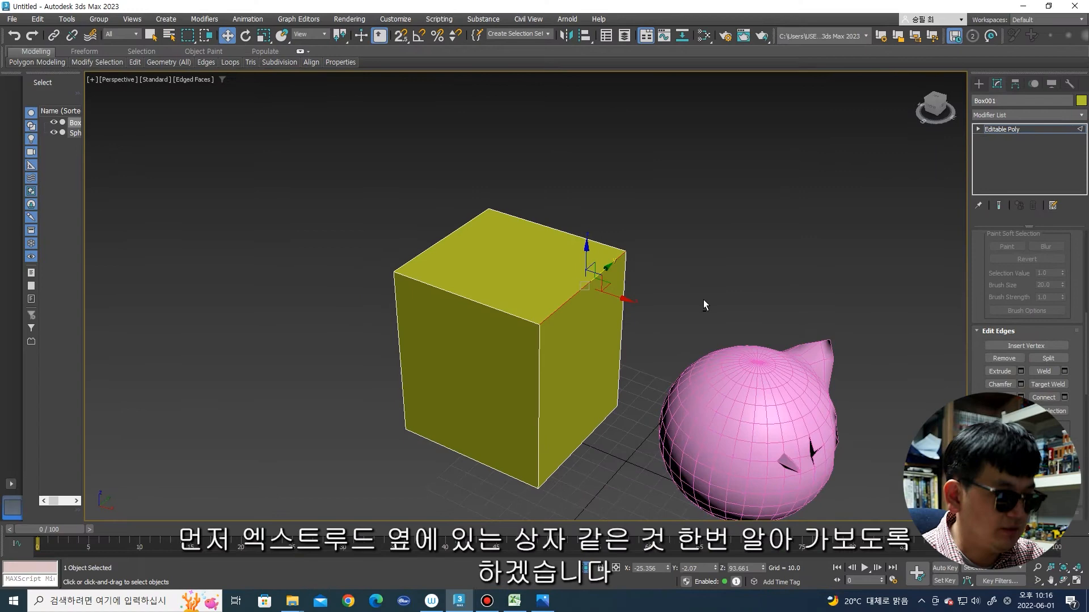
{"action": "middle_click_drag", "start_coordinate": [704, 300], "coordinate": [790, 307], "text": "alt"}
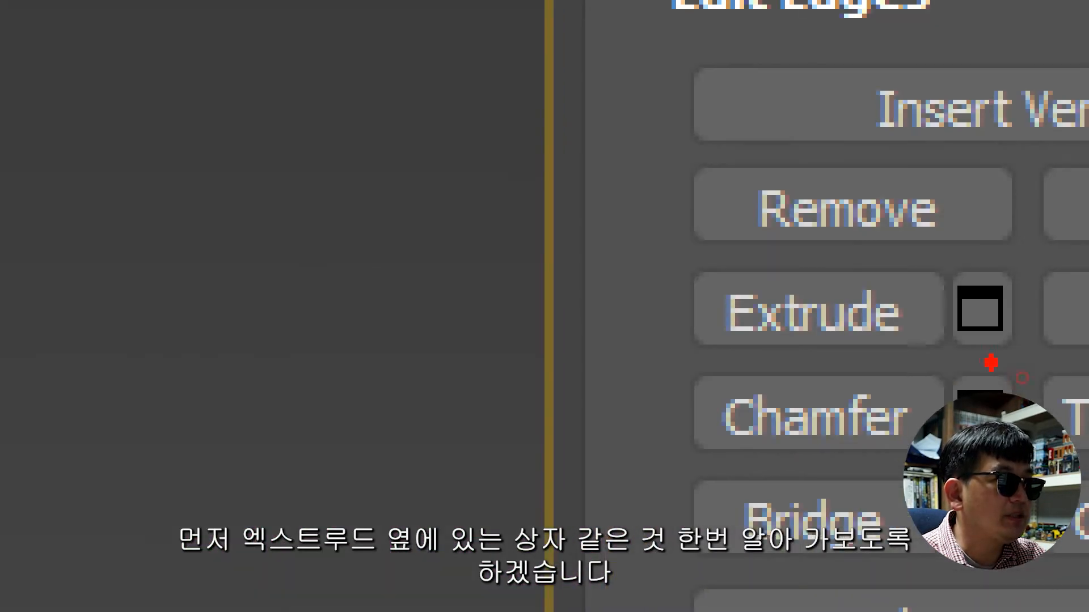
{"action": "left_click_drag", "start_coordinate": [992, 363], "coordinate": [1030, 366]}
{"action": "scroll", "coordinate": [937, 327], "scroll_direction": "up", "scroll_amount": 3}
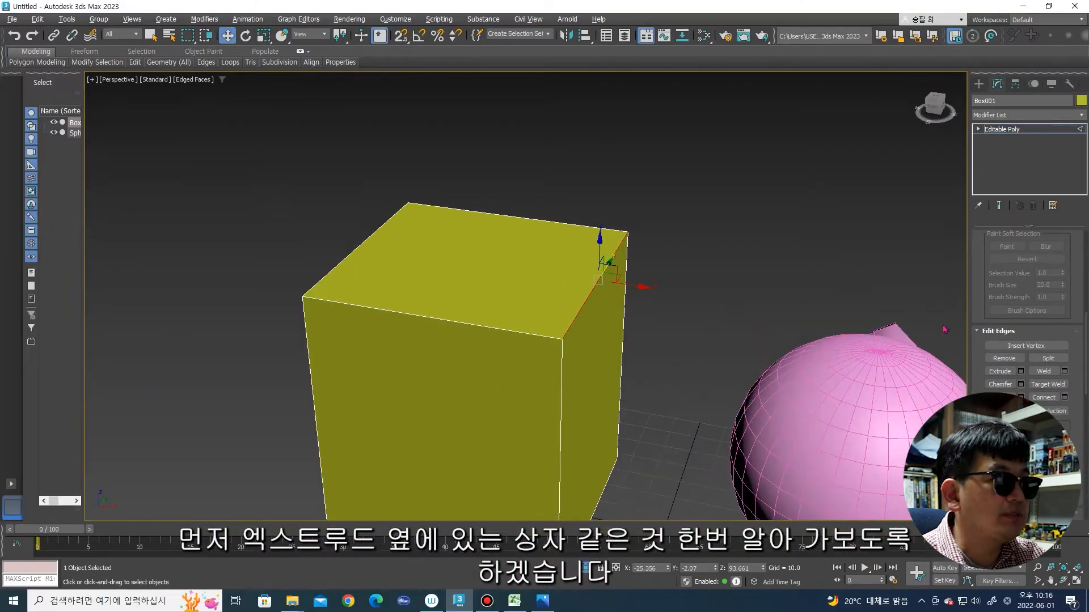
{"action": "left_click", "coordinate": [1023, 374]}
{"action": "middle_click_drag", "start_coordinate": [602, 243], "coordinate": [564, 262]}
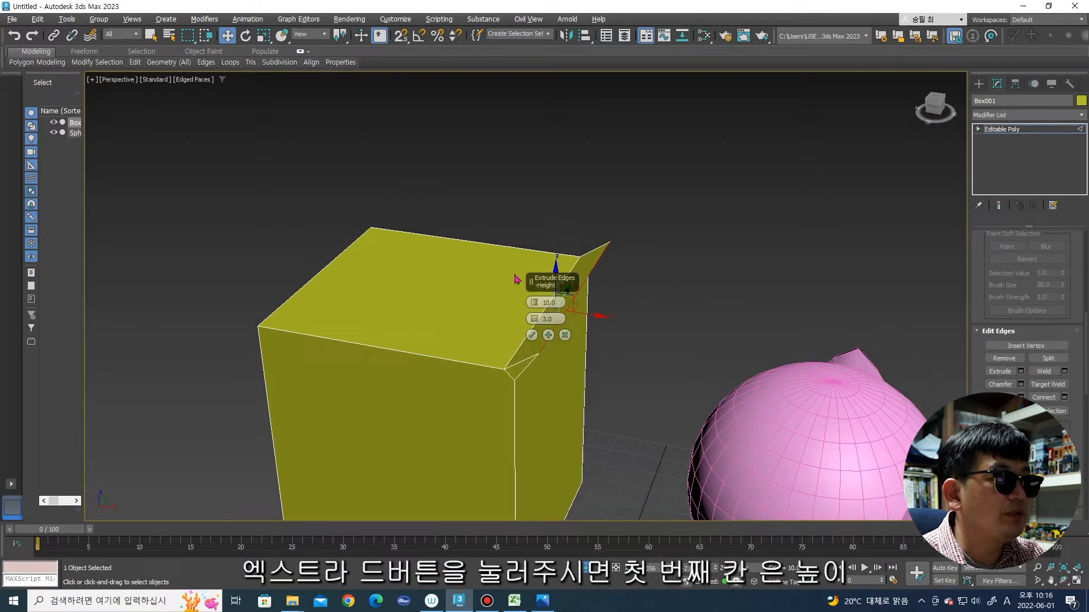
{"action": "left_click_drag", "start_coordinate": [542, 258], "coordinate": [542, 244]}
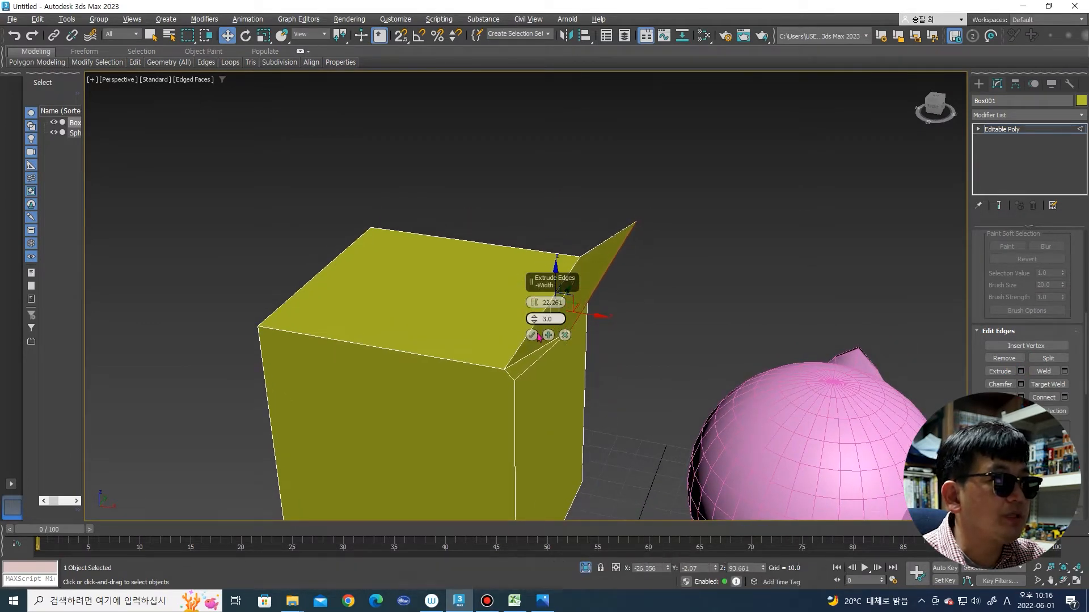
{"action": "left_click_drag", "start_coordinate": [533, 319], "coordinate": [538, 343]}
{"action": "left_click", "coordinate": [532, 335]}
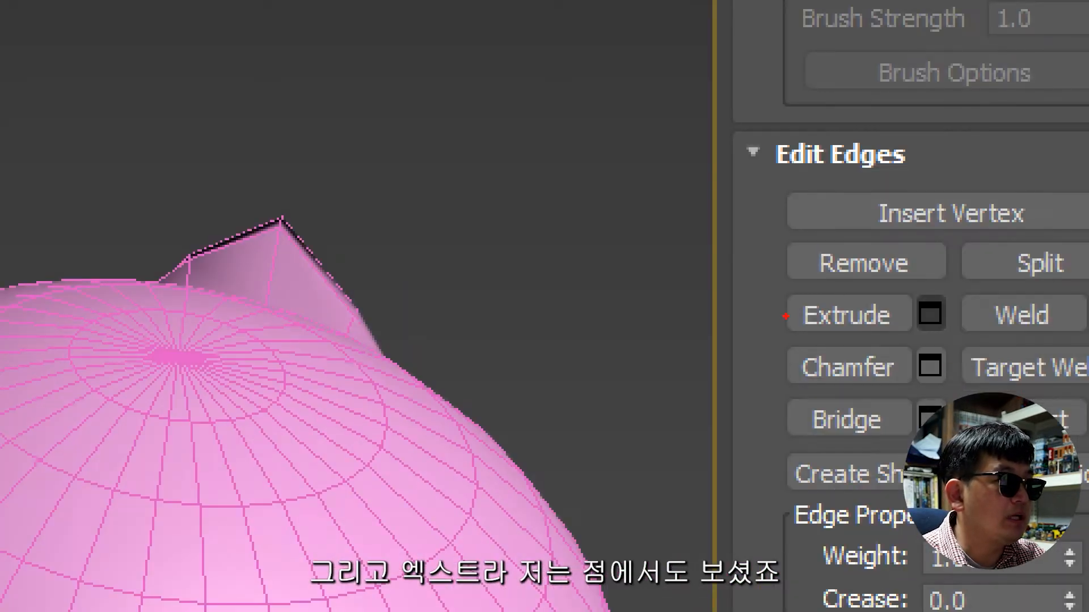
{"action": "mouse_move", "coordinate": [772, 333]}
{"action": "left_mouse_down"}
{"action": "mouse_move", "coordinate": [875, 347]}
{"action": "mouse_move", "coordinate": [960, 274]}
{"action": "mouse_move", "coordinate": [761, 279]}
{"action": "mouse_move", "coordinate": [758, 344]}
{"action": "left_mouse_up"}
{"action": "left_click_drag", "start_coordinate": [721, 232], "coordinate": [614, 278]}
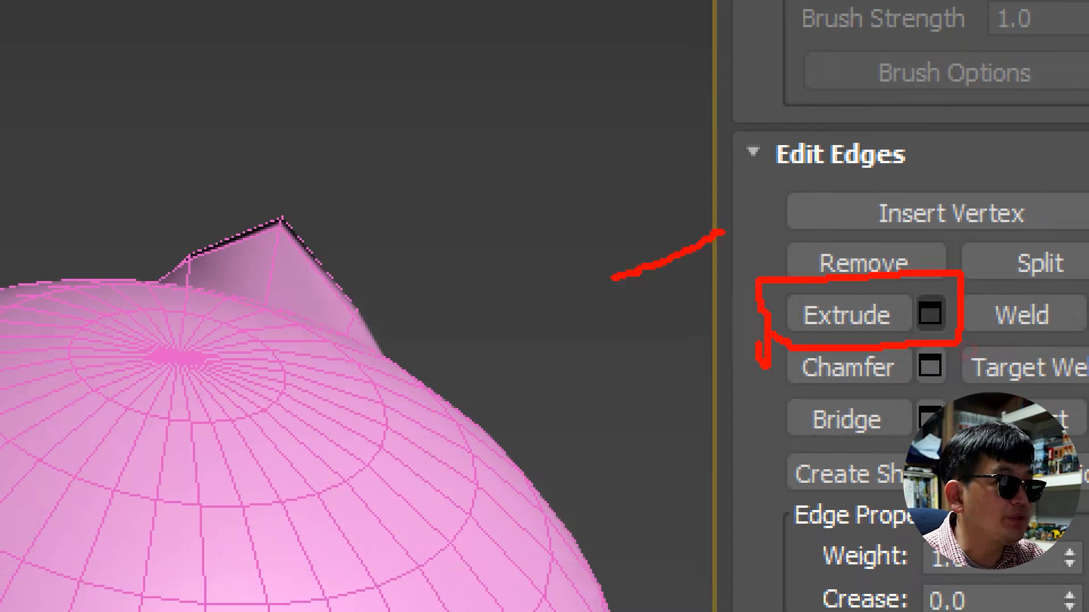
{"action": "left_click_drag", "start_coordinate": [602, 192], "coordinate": [624, 331]}
{"action": "left_click_drag", "start_coordinate": [764, 366], "coordinate": [920, 372]}
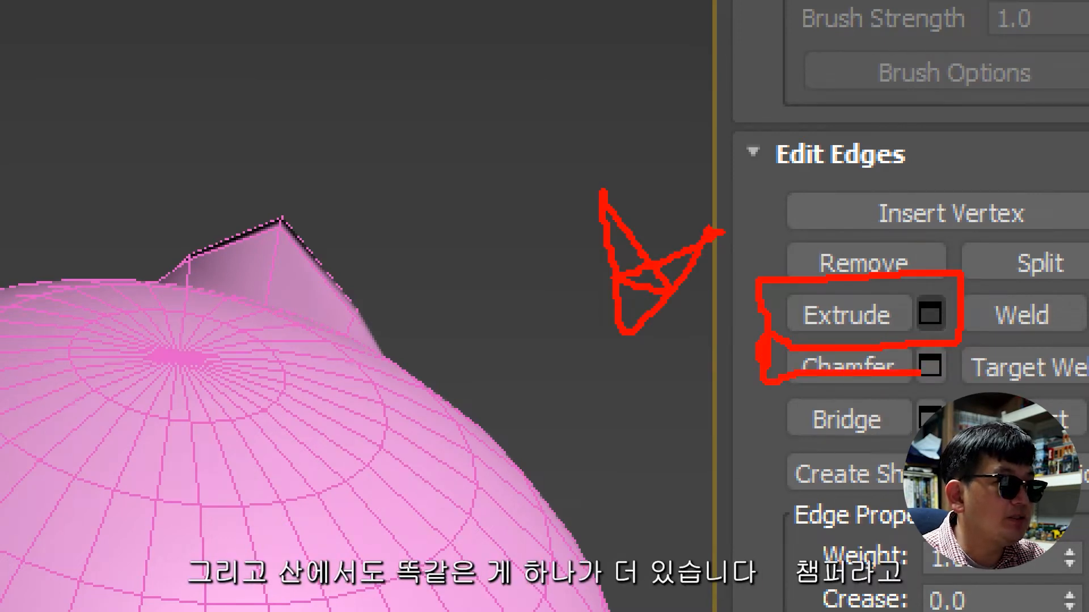
{"action": "mouse_move", "coordinate": [681, 357]}
{"action": "left_mouse_down"}
{"action": "mouse_move", "coordinate": [732, 346]}
{"action": "mouse_move", "coordinate": [748, 309]}
{"action": "left_mouse_up"}
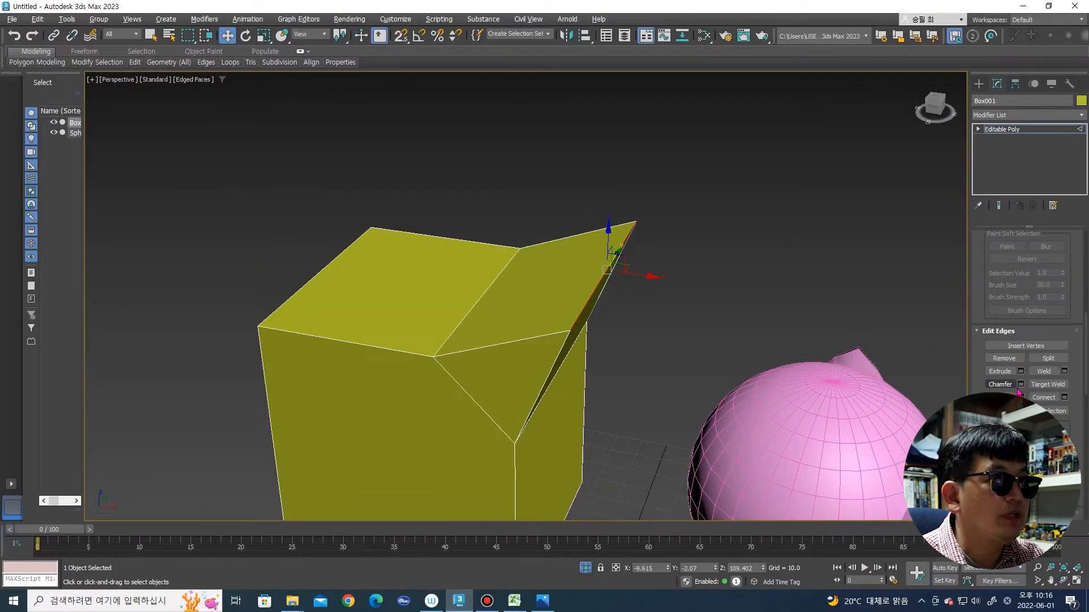
Step: Chamfer the outer edge of the box's extruded ridge by 18.658 with 3 segments
{"action": "left_click_drag", "start_coordinate": [534, 320], "coordinate": [565, 220]}
{"action": "scroll", "coordinate": [681, 287], "scroll_direction": "up", "scroll_amount": 5}
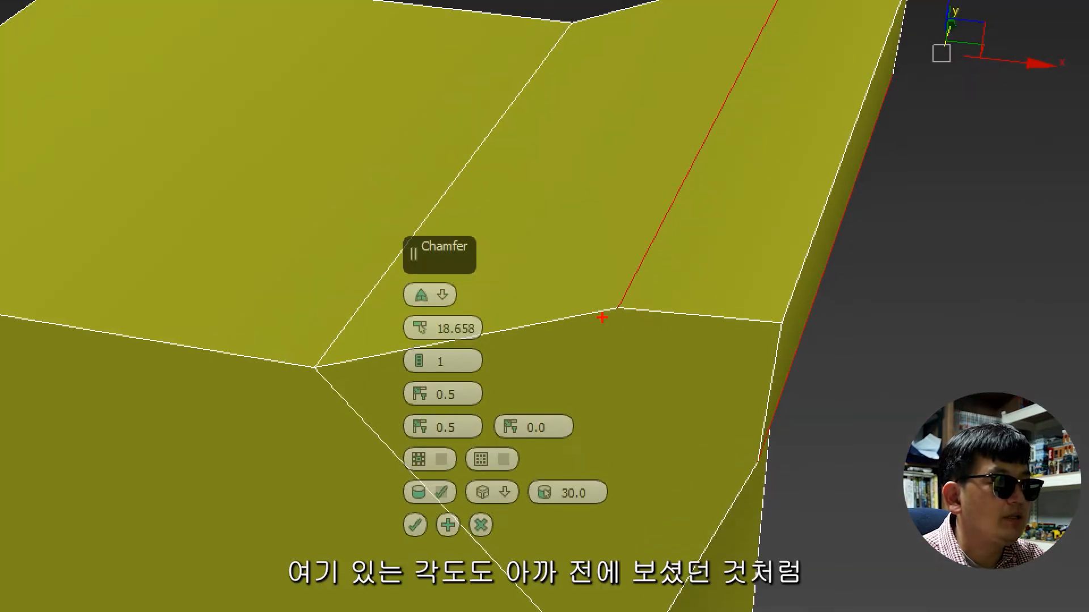
{"action": "left_click_drag", "start_coordinate": [625, 313], "coordinate": [670, 332]}
{"action": "key", "text": "Escape"}
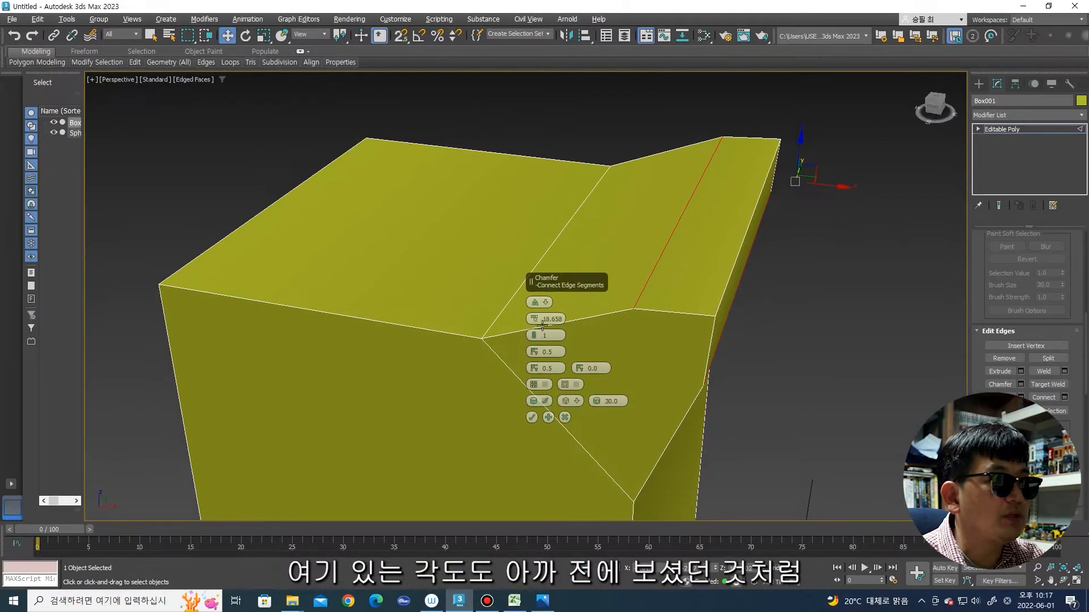
{"action": "left_click", "coordinate": [419, 358]}
{"action": "left_click", "coordinate": [419, 358]}
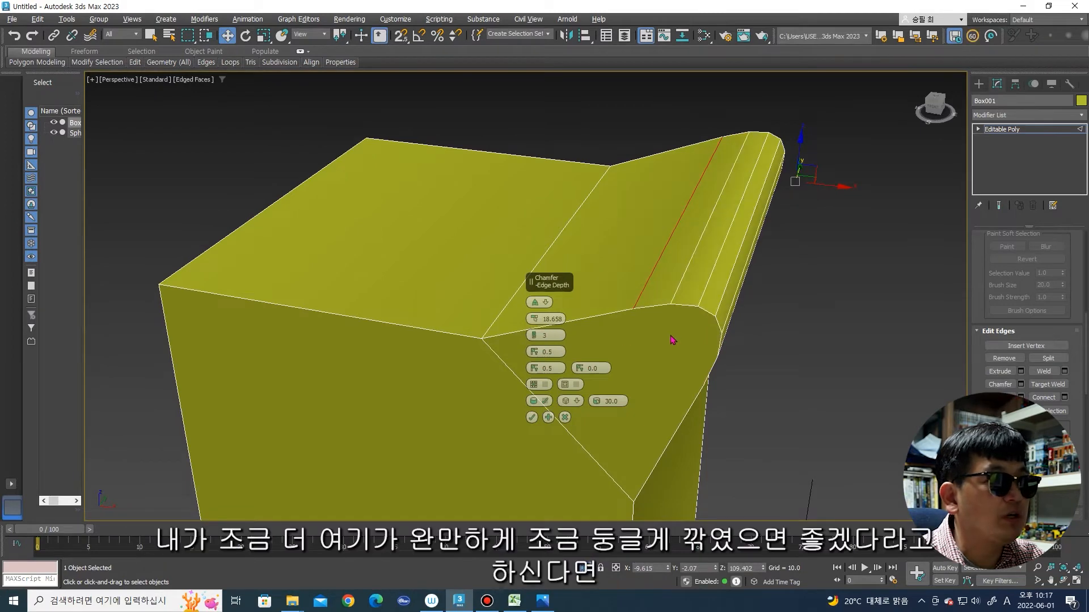
{"action": "middle_click_drag", "start_coordinate": [675, 339], "coordinate": [702, 272], "text": "alt"}
{"action": "mouse_move", "coordinate": [686, 266]}
{"action": "left_mouse_down"}
{"action": "mouse_move", "coordinate": [726, 264]}
{"action": "mouse_move", "coordinate": [806, 407]}
{"action": "left_mouse_up"}
{"action": "key", "text": "Escape"}
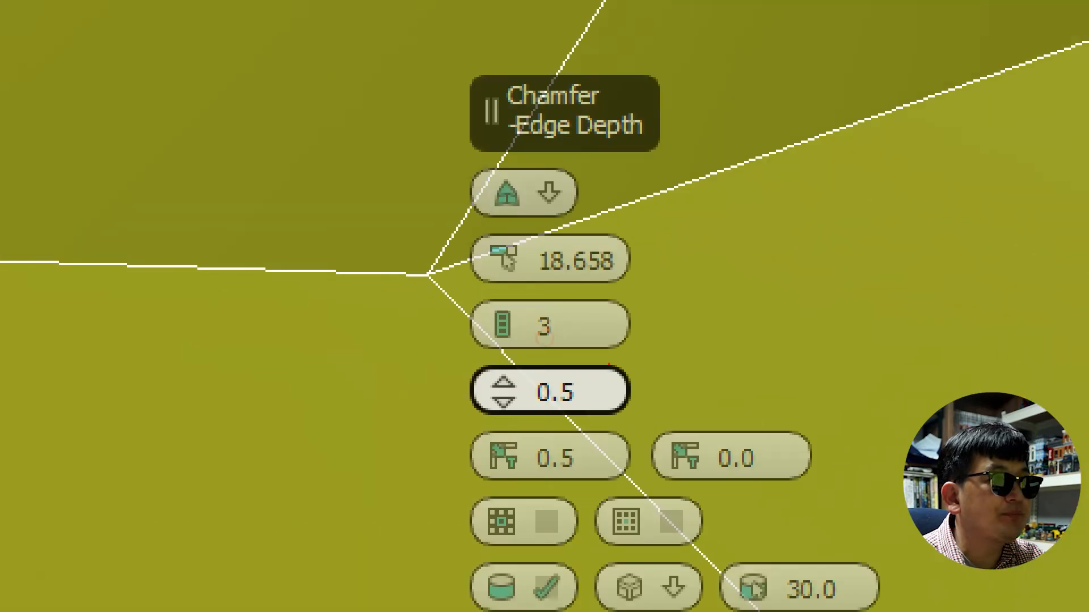
Step: Set the chamfer's edge depth to 0.4 and apply the chamfer to the ridge
{"action": "mouse_move", "coordinate": [549, 333]}
{"action": "left_mouse_down"}
{"action": "mouse_move", "coordinate": [565, 349]}
{"action": "mouse_move", "coordinate": [537, 374]}
{"action": "mouse_move", "coordinate": [536, 364]}
{"action": "left_mouse_up"}
{"action": "key", "text": "Escape"}
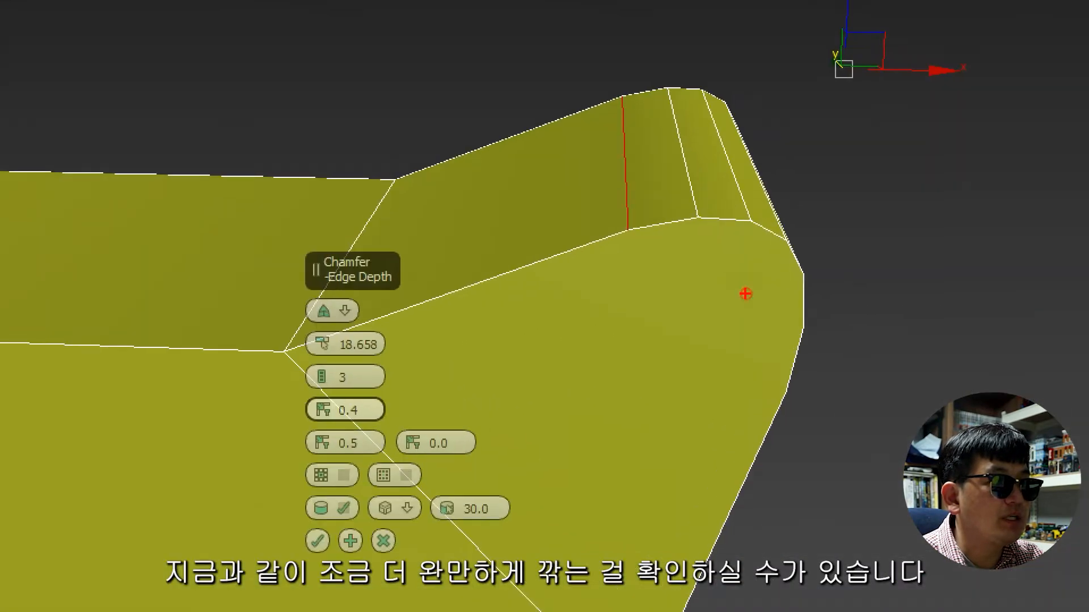
{"action": "left_click_drag", "start_coordinate": [810, 316], "coordinate": [677, 264]}
{"action": "left_click_drag", "start_coordinate": [609, 234], "coordinate": [815, 409]}
{"action": "key", "text": "Escape"}
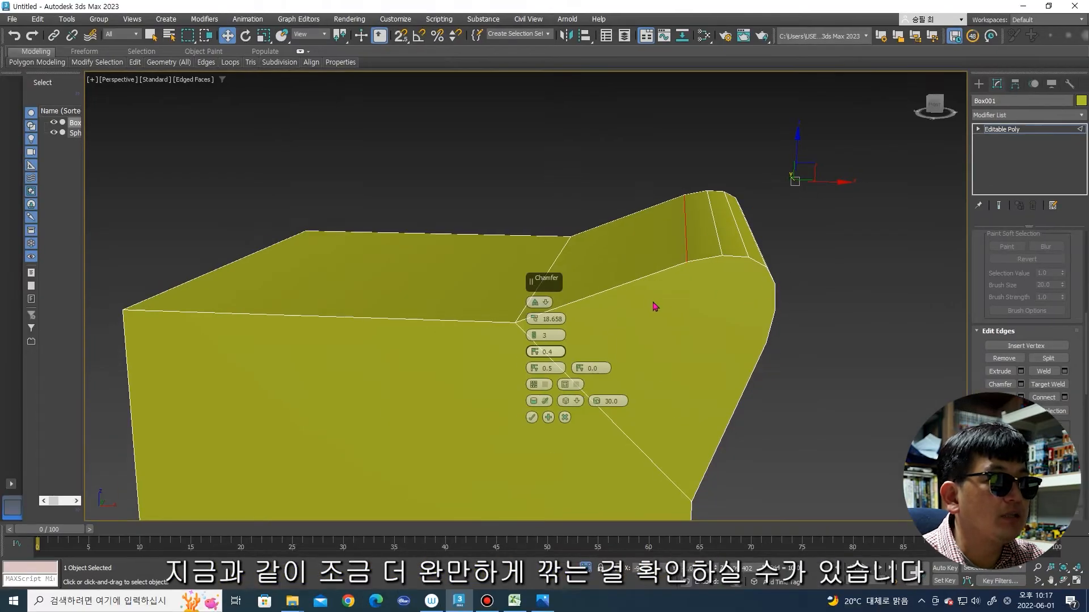
{"action": "left_click", "coordinate": [531, 417]}
Step: Select one lengthwise edge on the rounded ridge facing the sphere and remove only the edge, keeping its end vertices
{"action": "mouse_move", "coordinate": [717, 310]}
{"action": "middle_mouse_down", "text": "alt"}
{"action": "mouse_move", "coordinate": [731, 316]}
{"action": "mouse_move", "coordinate": [574, 312]}
{"action": "mouse_move", "coordinate": [705, 318]}
{"action": "middle_mouse_up", "text": "alt"}
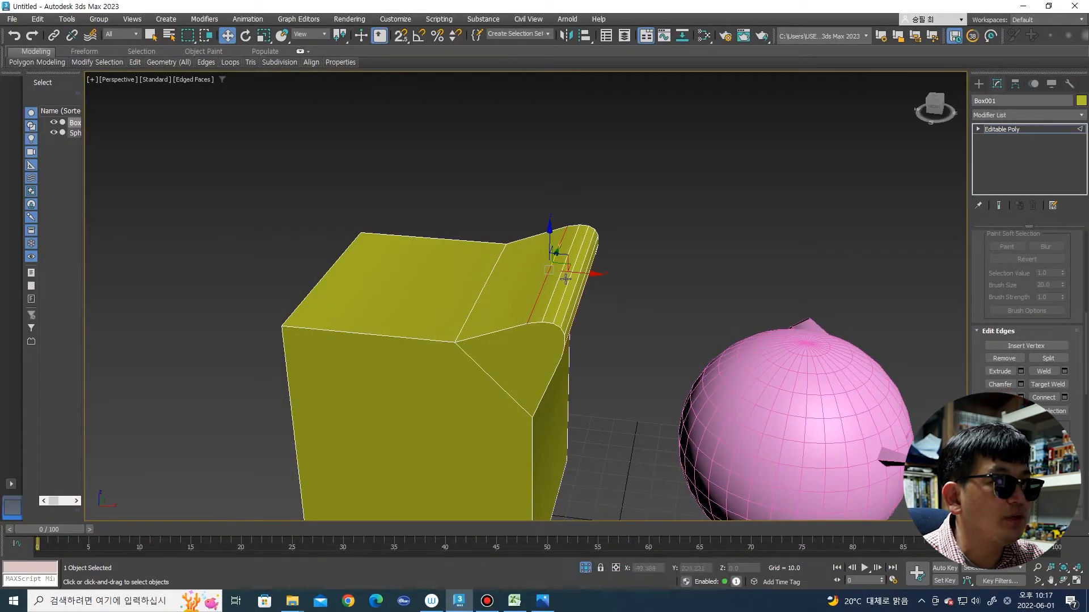
{"action": "left_click", "coordinate": [587, 261]}
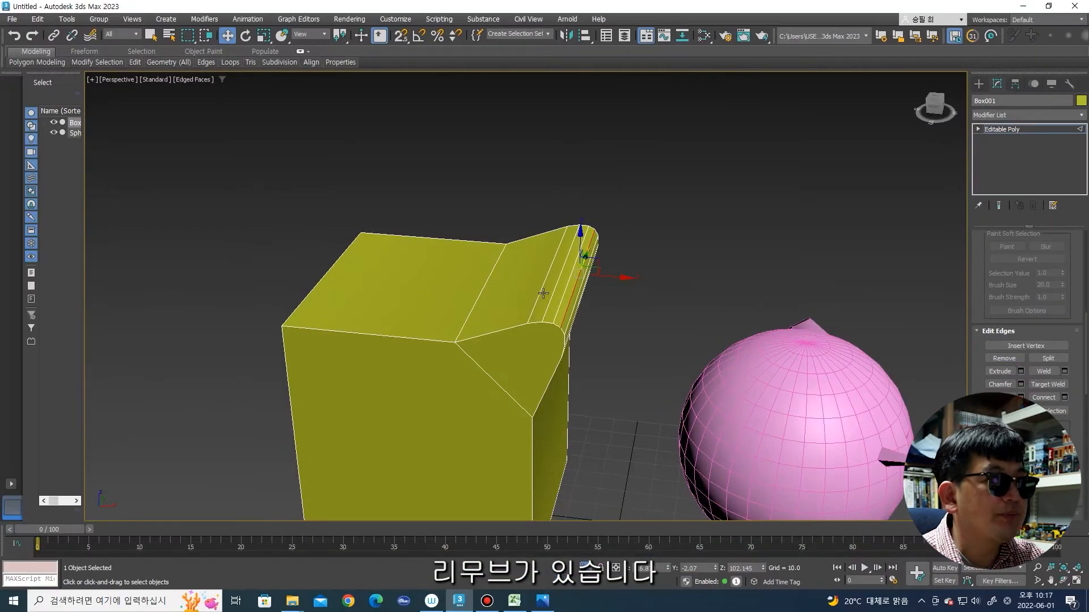
{"action": "scroll", "coordinate": [544, 294], "scroll_direction": "up", "scroll_amount": 2}
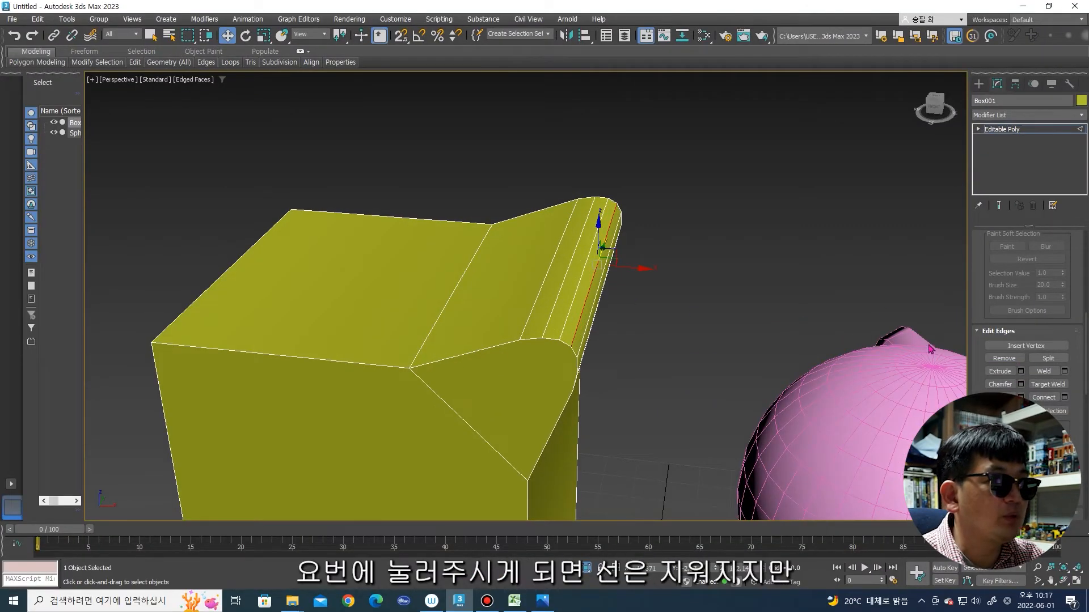
{"action": "left_click", "coordinate": [989, 360]}
{"action": "middle_click_drag", "start_coordinate": [622, 323], "coordinate": [512, 299]}
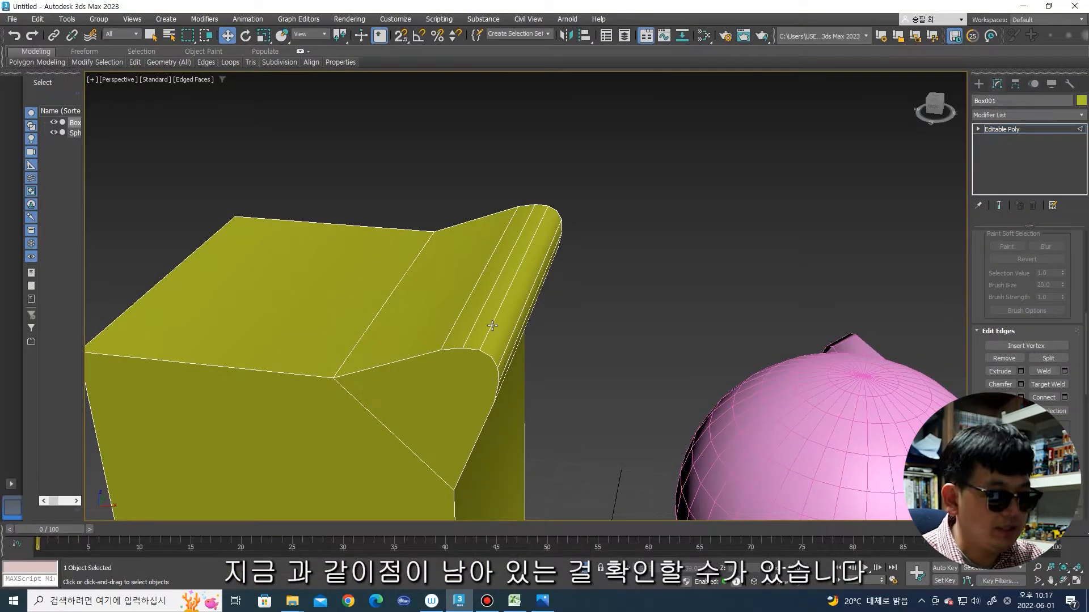
Step: Activate the box's Vertex level and remove the two leftover vertices at the ends of the removed ridge edge
{"action": "key", "text": "1"}
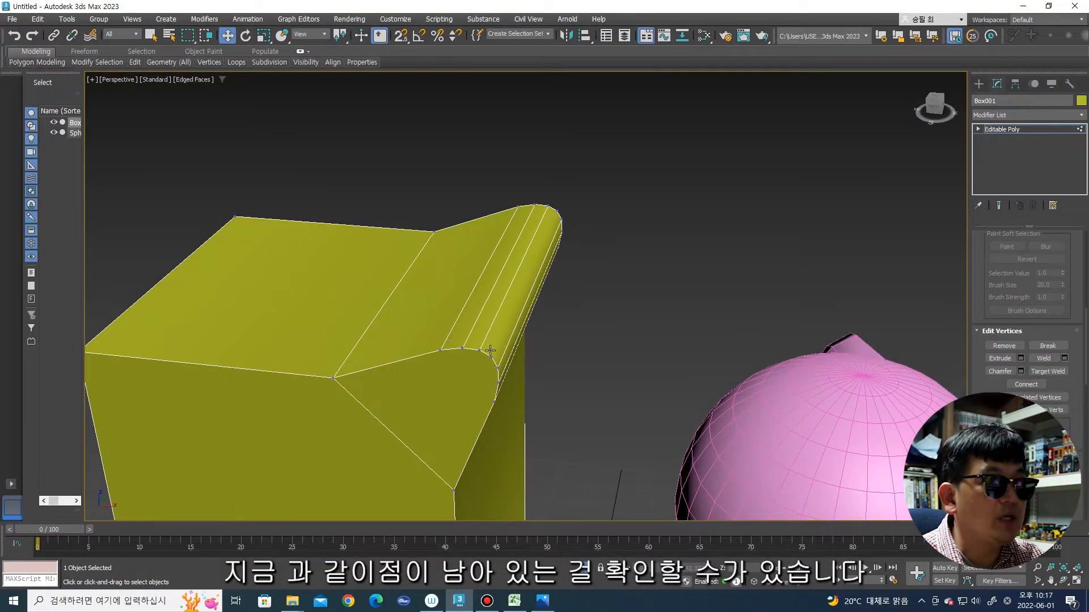
{"action": "left_click", "coordinate": [491, 355]}
{"action": "left_click", "coordinate": [559, 212], "text": "ctrl"}
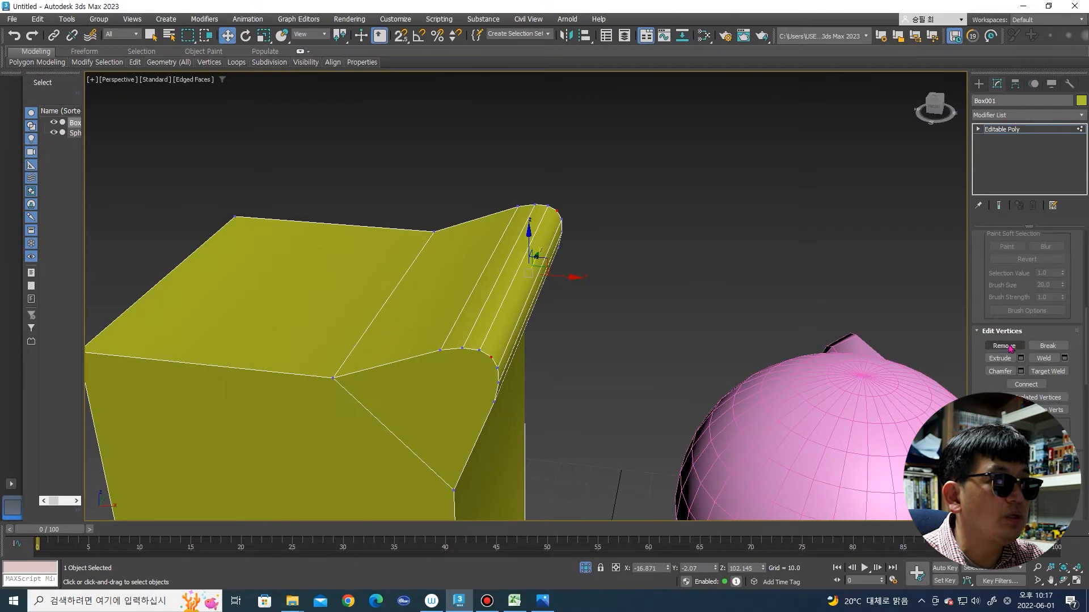
{"action": "left_click", "coordinate": [1004, 346]}
Step: Return to the box's Edge level and remove another lengthwise edge of the rounded ridge together with its vertices
{"action": "middle_click_drag", "start_coordinate": [678, 309], "coordinate": [609, 286], "text": "alt"}
{"action": "key", "text": "2"}
{"action": "left_click", "coordinate": [528, 276]}
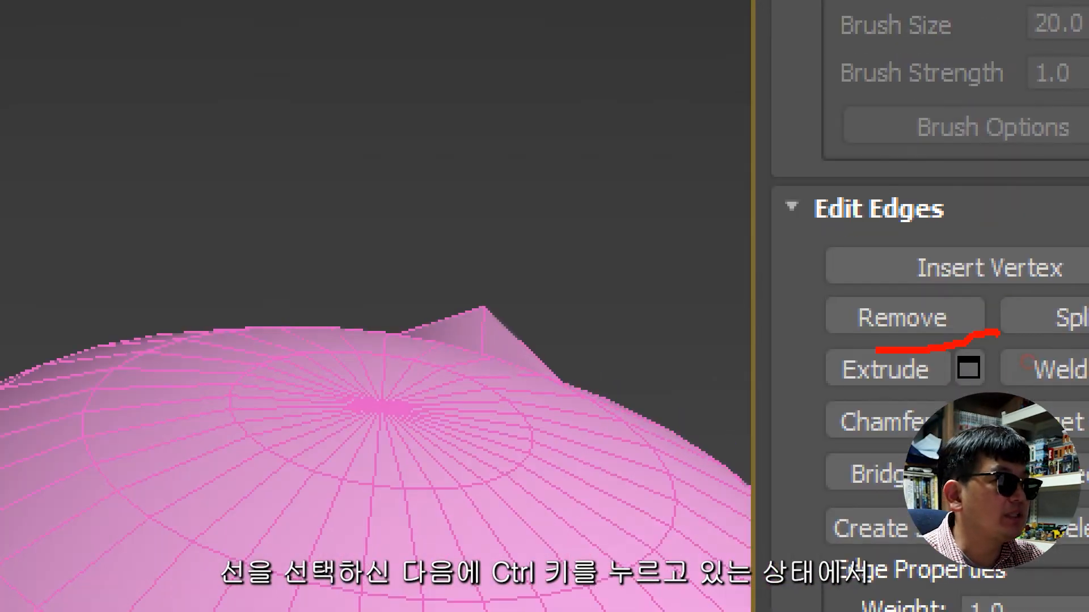
{"action": "left_click_drag", "start_coordinate": [876, 351], "coordinate": [936, 336]}
{"action": "key", "text": "Escape"}
{"action": "left_click", "coordinate": [896, 326]}
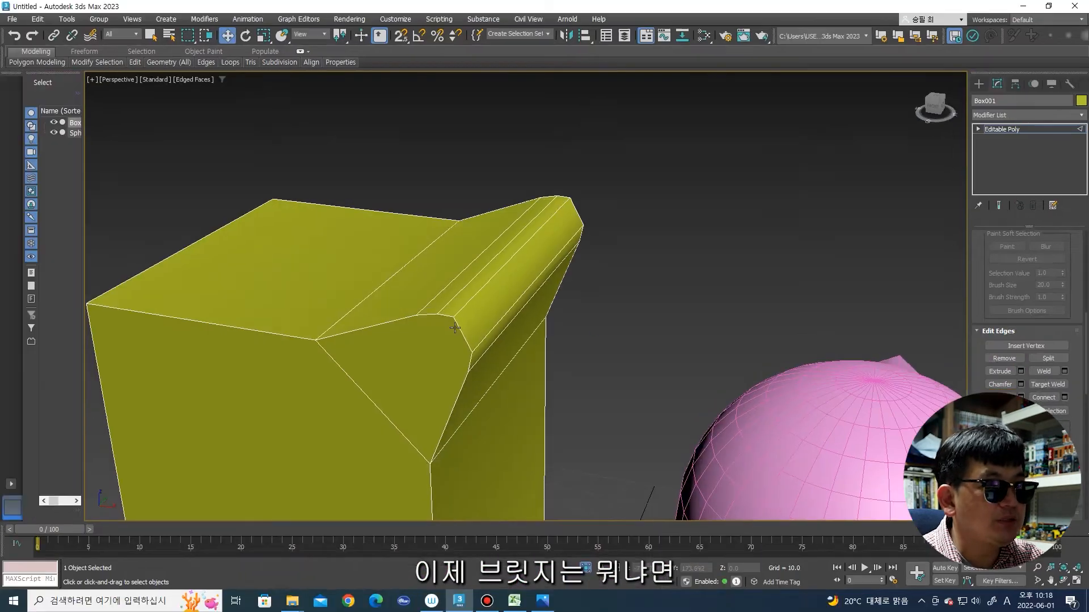
{"action": "middle_click_drag", "start_coordinate": [410, 303], "coordinate": [442, 312], "text": "alt"}
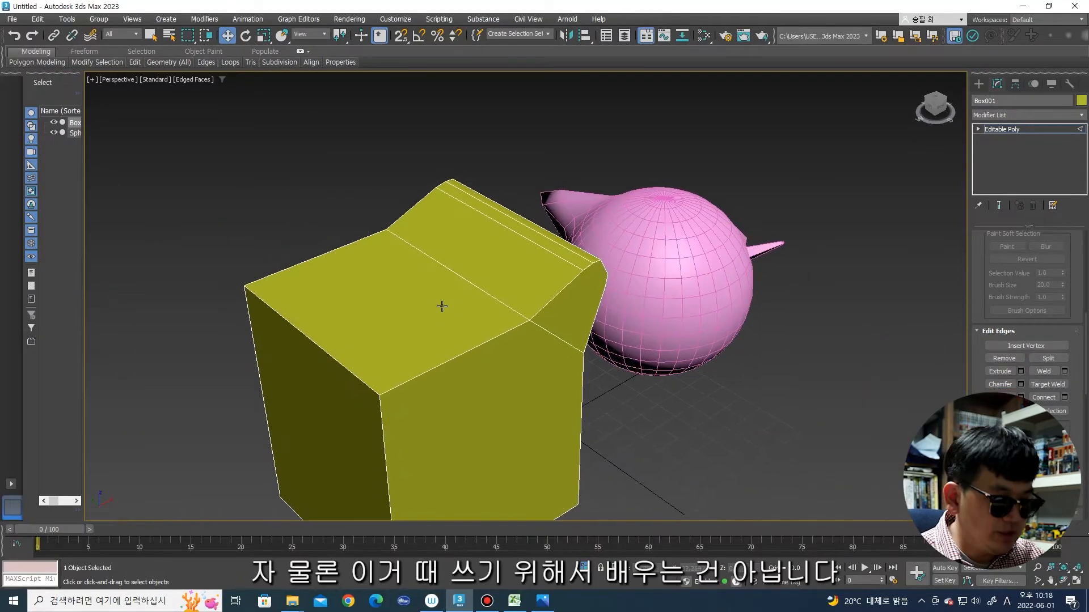
Step: Delete the large flat polygon on top of the yellow box
{"action": "key", "text": "4"}
{"action": "left_click", "coordinate": [414, 290]}
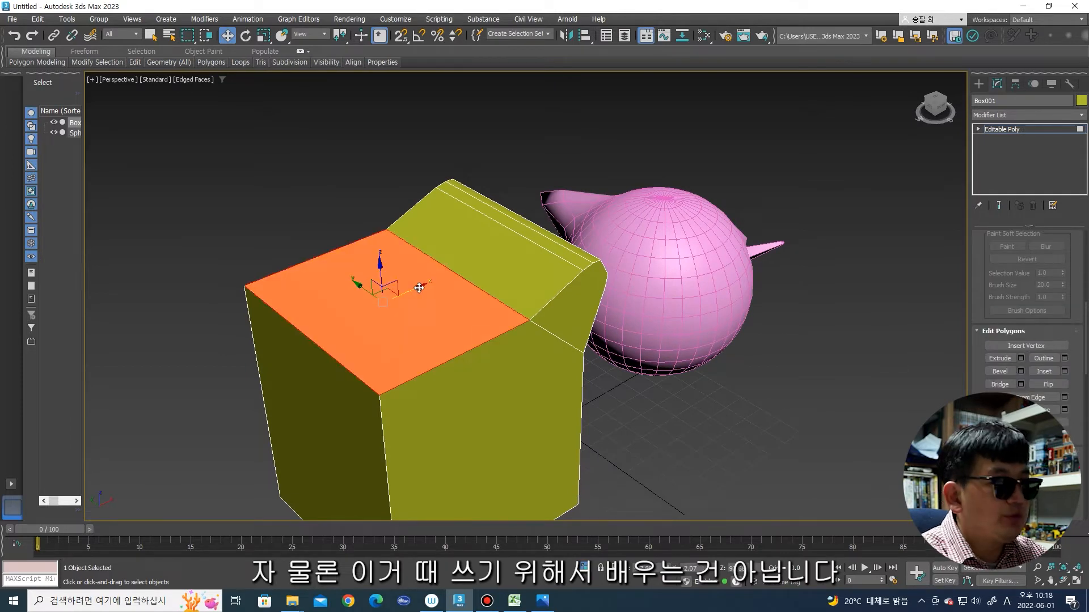
{"action": "key", "text": "Delete"}
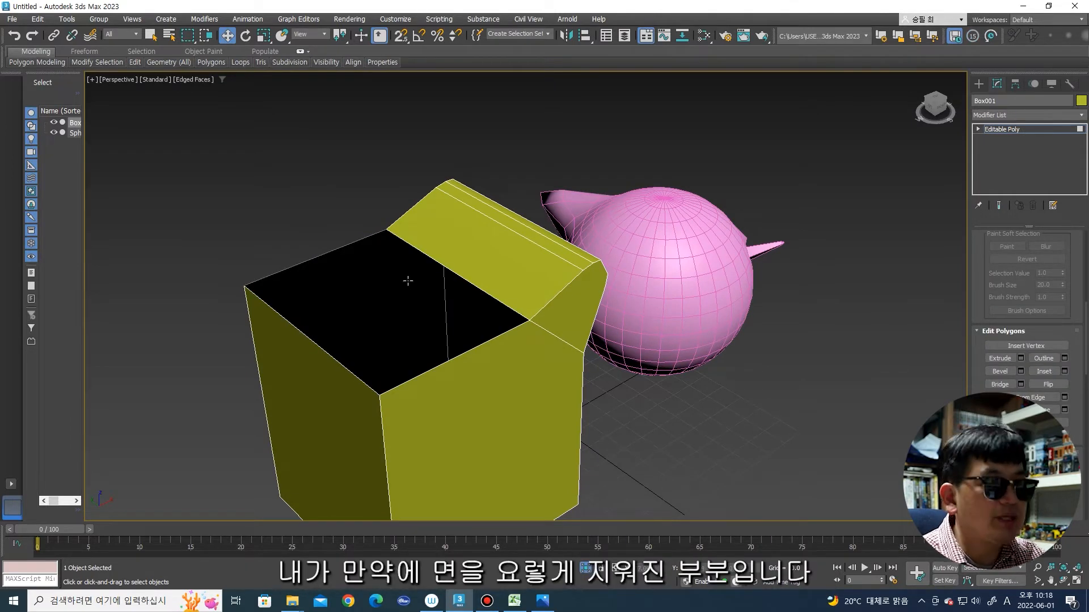
Step: Select the two opposite border edges of the box's open top: the outer edge and the one at the ridge's base
{"action": "key", "text": "2"}
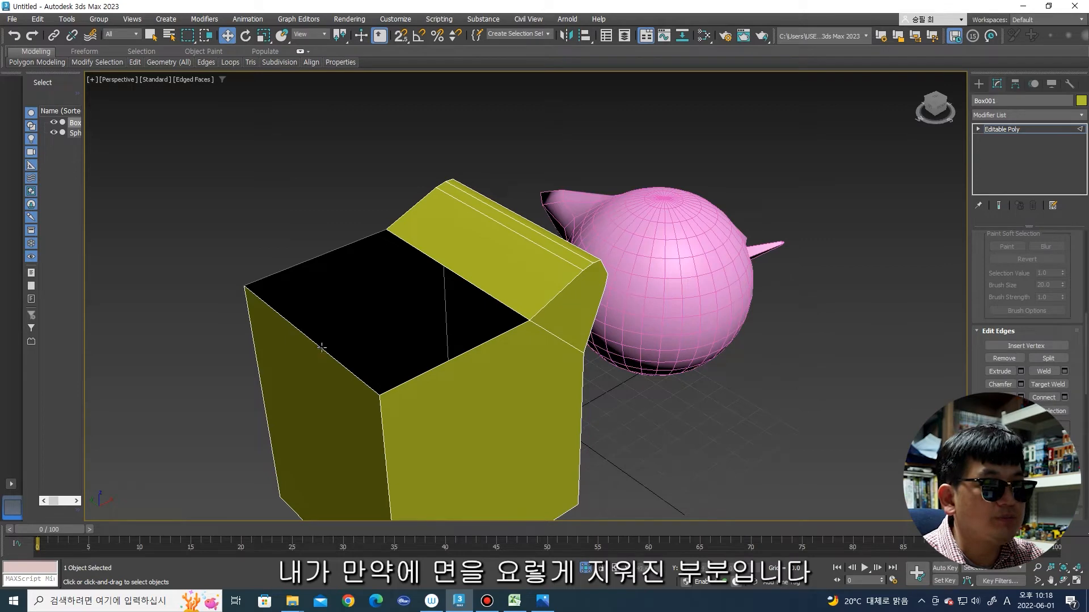
{"action": "left_click", "coordinate": [323, 347]}
{"action": "left_click", "coordinate": [474, 283], "text": "ctrl"}
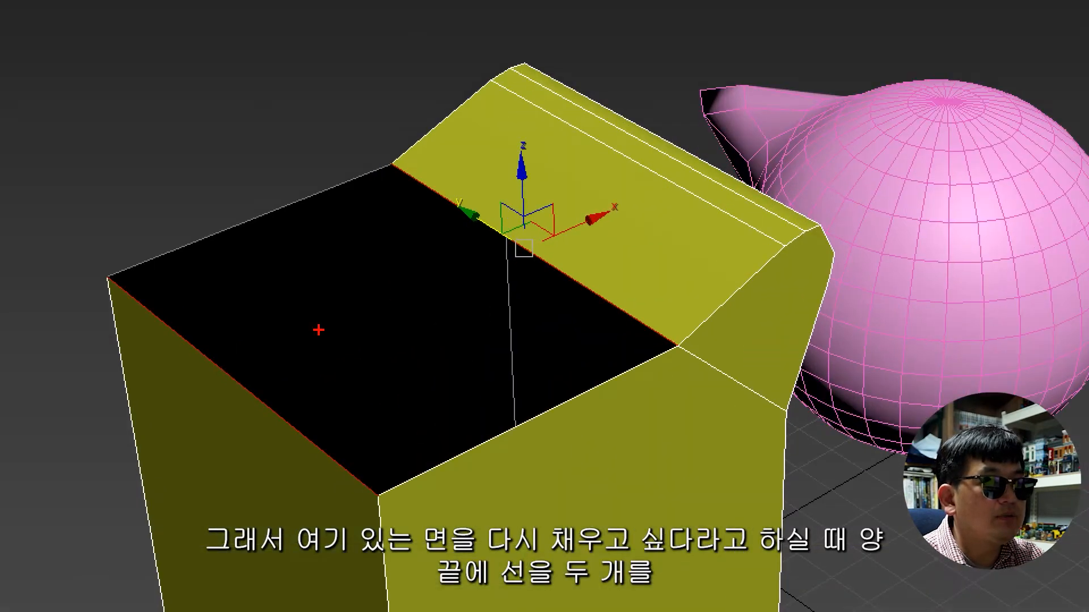
{"action": "left_click_drag", "start_coordinate": [261, 344], "coordinate": [311, 393]}
{"action": "left_click_drag", "start_coordinate": [481, 230], "coordinate": [521, 274]}
{"action": "left_click_drag", "start_coordinate": [423, 352], "coordinate": [440, 392]}
{"action": "mouse_move", "coordinate": [419, 367]}
{"action": "left_mouse_down"}
{"action": "mouse_move", "coordinate": [478, 363]}
{"action": "mouse_move", "coordinate": [471, 392]}
{"action": "mouse_move", "coordinate": [547, 340]}
{"action": "left_mouse_up"}
{"action": "left_click_drag", "start_coordinate": [534, 271], "coordinate": [561, 369]}
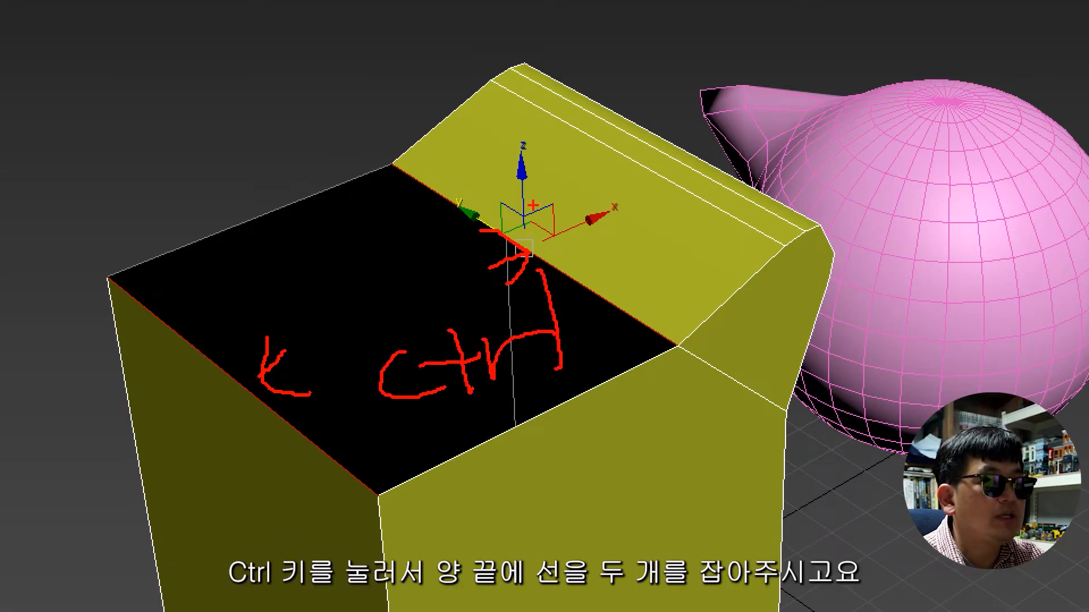
{"action": "key", "text": "Escape"}
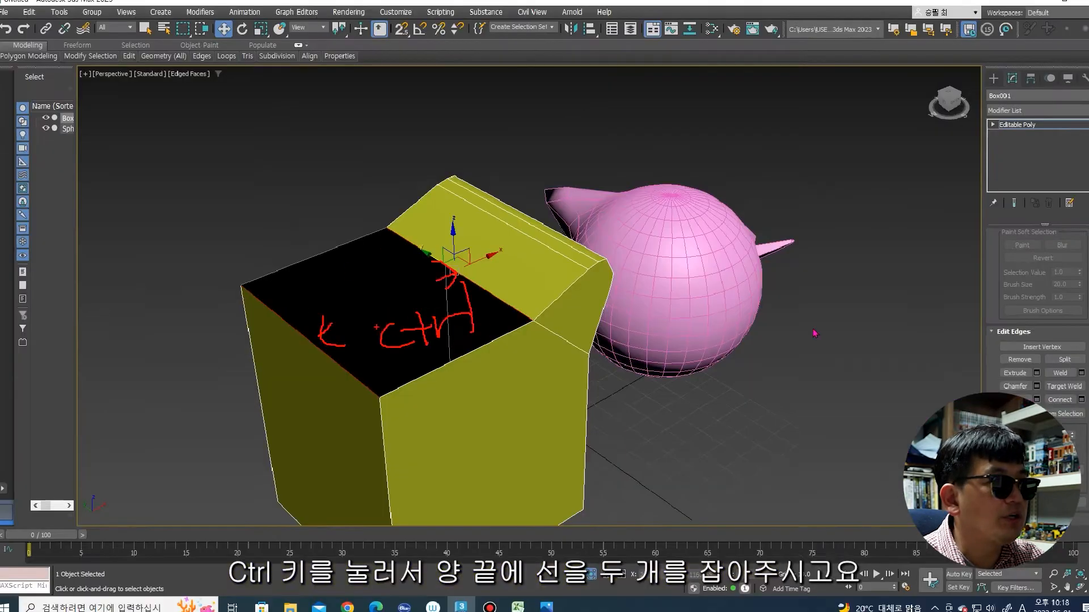
{"action": "key", "text": "ctrl+1"}
{"action": "left_click", "coordinate": [894, 428]}
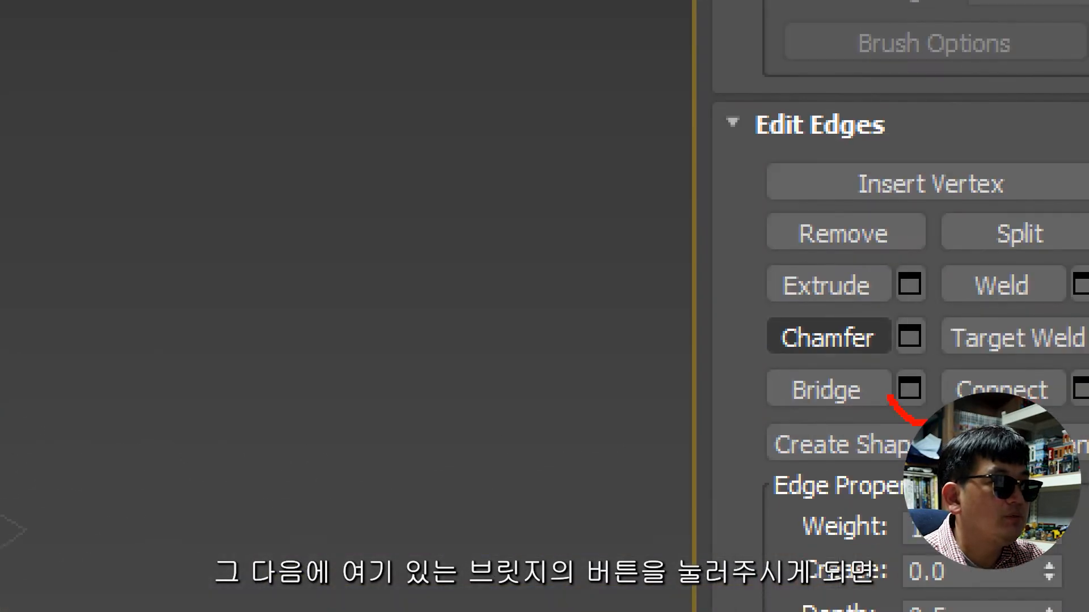
{"action": "key", "text": "Escape"}
Step: Bridge the two selected edges to refill the open top, trying 3 segments before applying 1 segment
{"action": "left_click", "coordinate": [910, 388]}
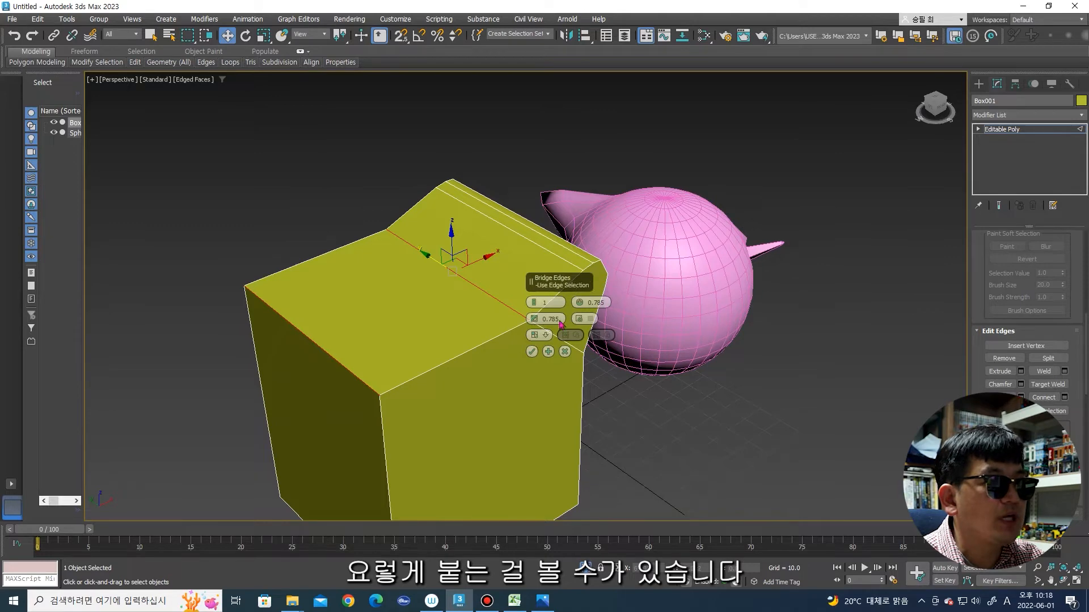
{"action": "key", "text": "ctrl+1"}
{"action": "left_click", "coordinate": [572, 296]}
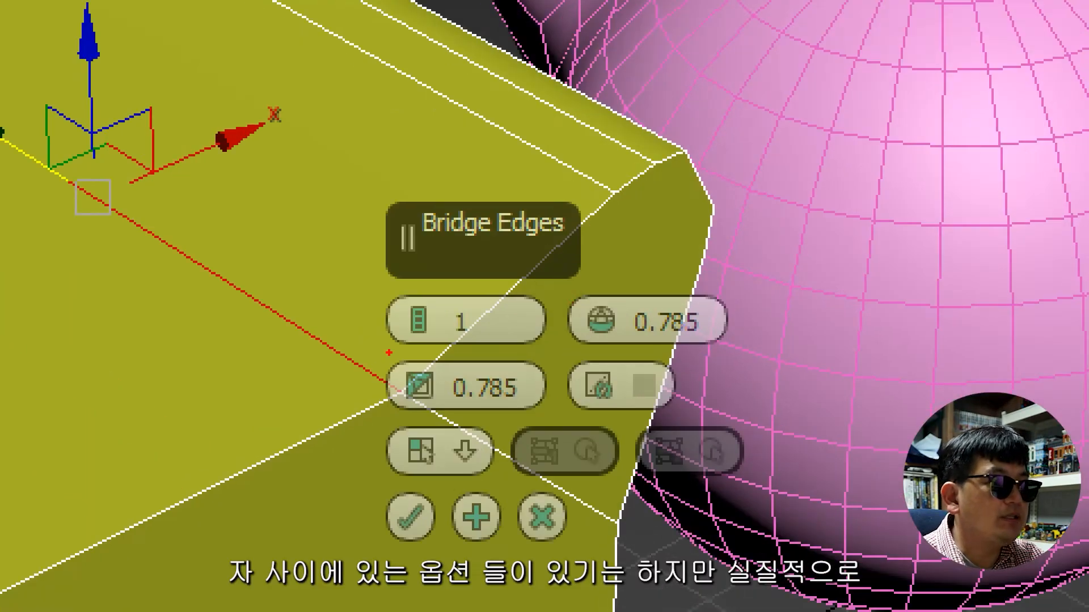
{"action": "key", "text": "Escape"}
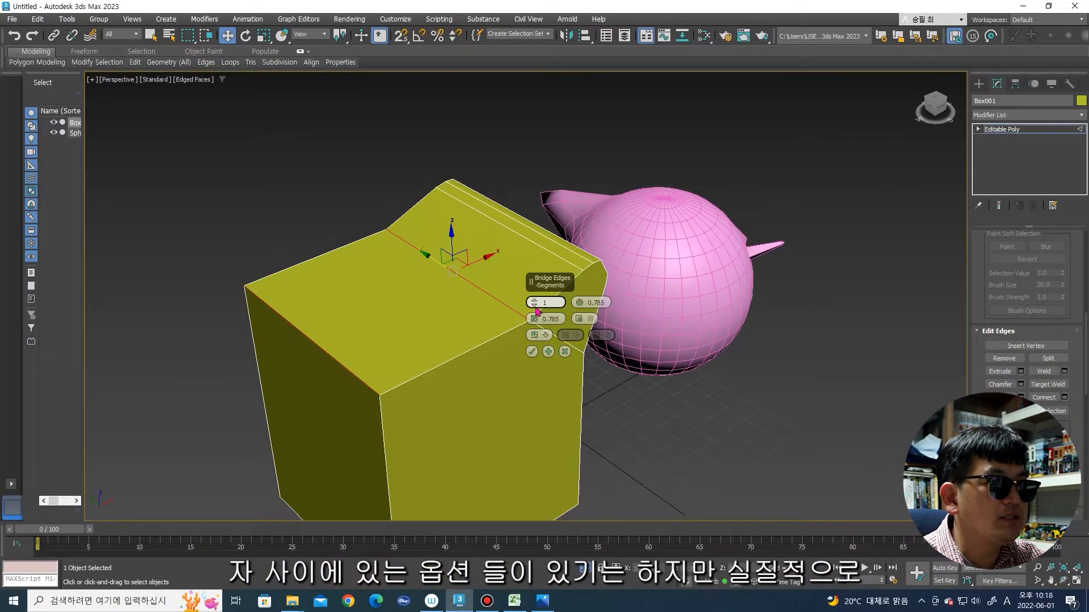
{"action": "left_click", "coordinate": [535, 300]}
{"action": "left_click", "coordinate": [535, 300]}
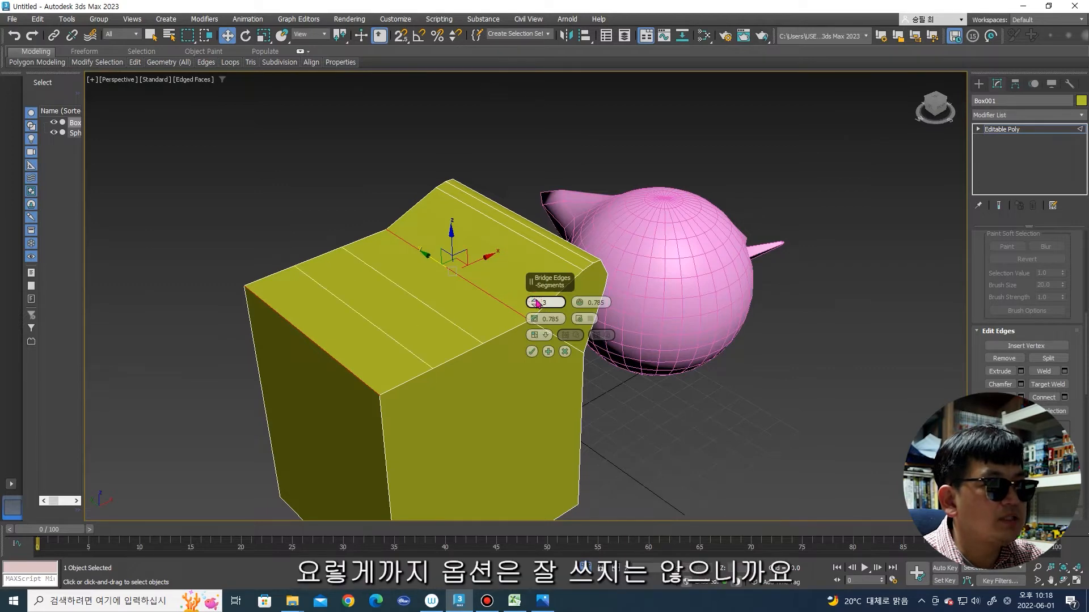
{"action": "key", "text": "Escape"}
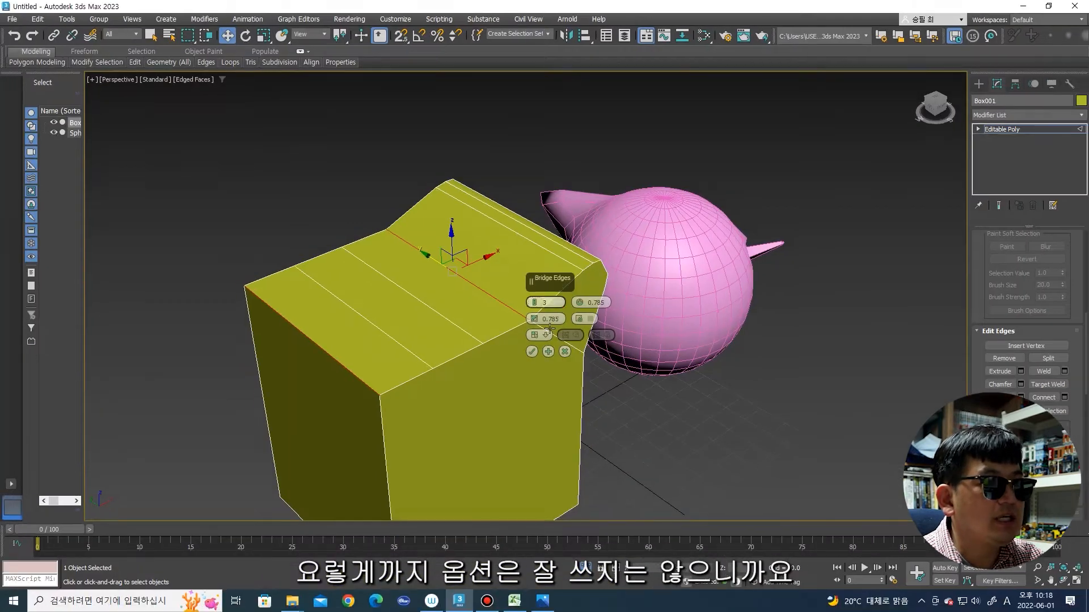
{"action": "key", "text": "ctrl+z"}
{"action": "left_click", "coordinate": [535, 306]}
{"action": "left_click", "coordinate": [536, 306]}
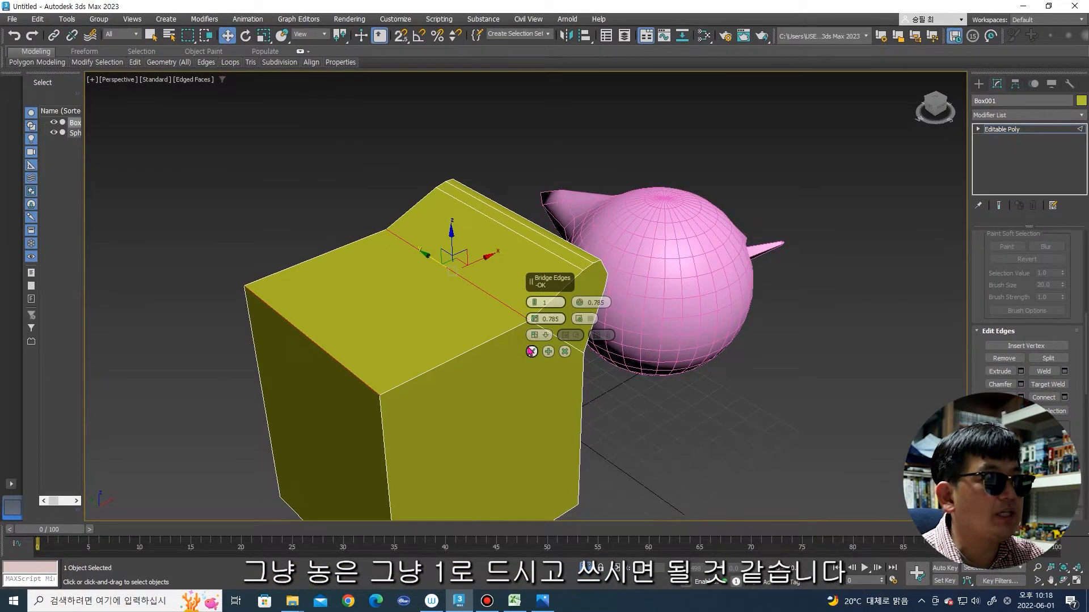
{"action": "left_click", "coordinate": [531, 351]}
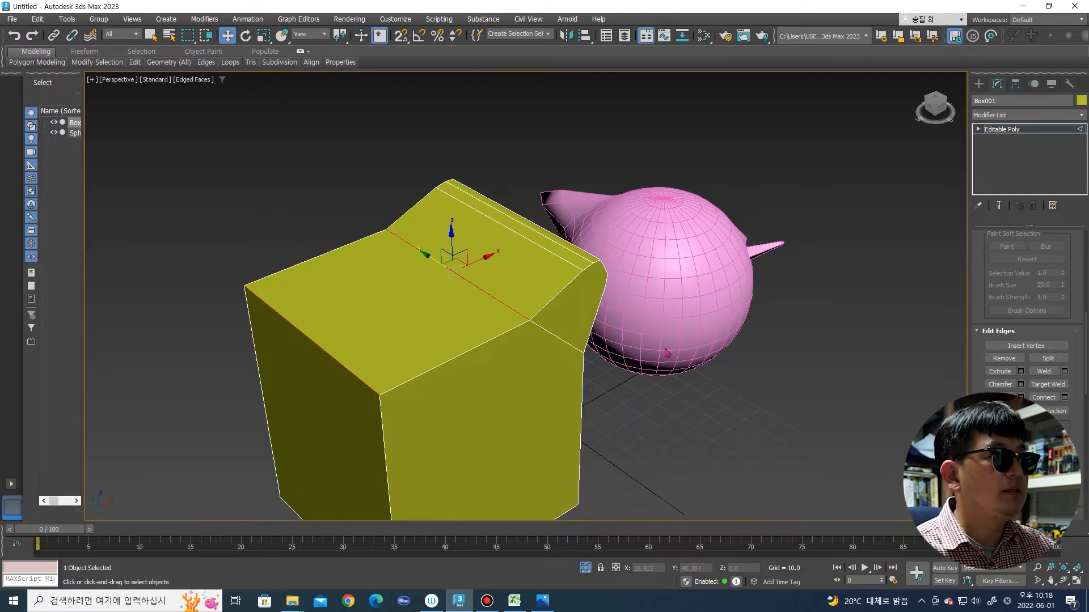
{"action": "middle_click_drag", "start_coordinate": [701, 348], "coordinate": [714, 319]}
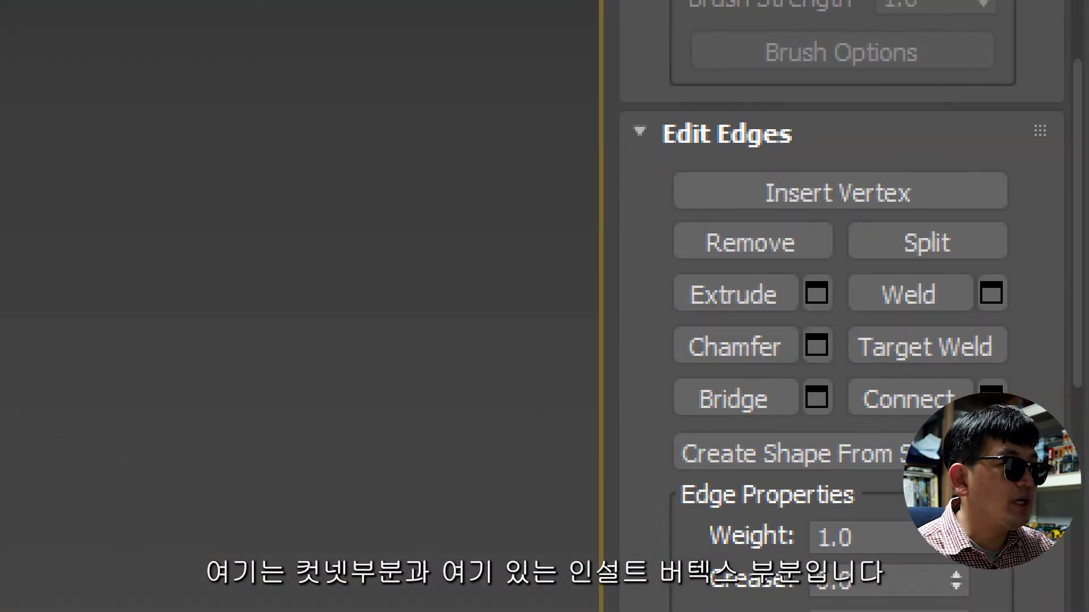
{"action": "left_click_drag", "start_coordinate": [955, 200], "coordinate": [863, 119]}
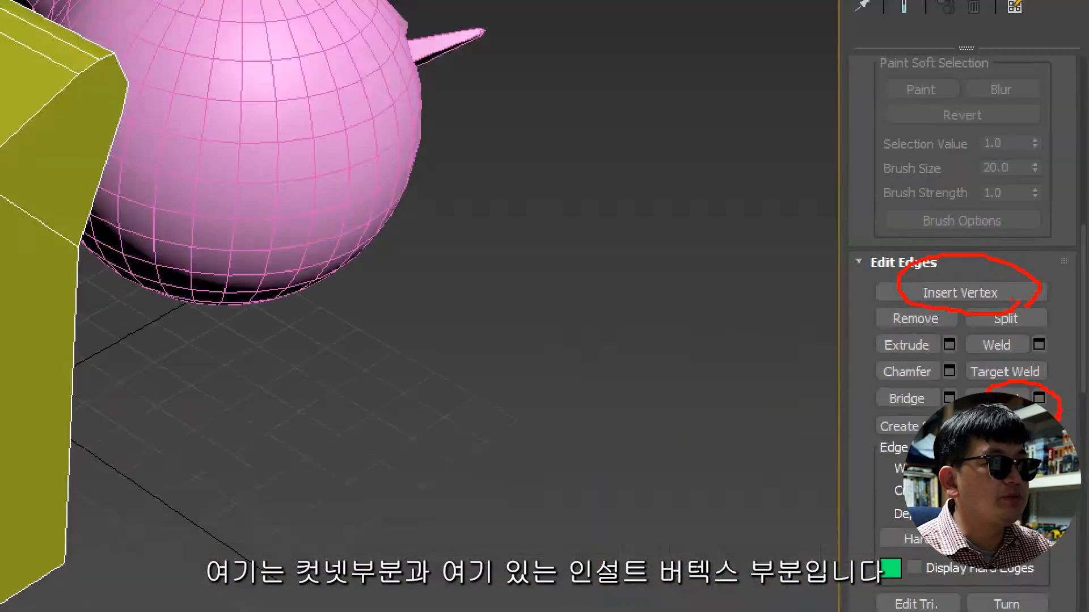
{"action": "key", "text": "Escape"}
{"action": "middle_click_drag", "start_coordinate": [457, 328], "coordinate": [472, 258]}
{"action": "scroll", "coordinate": [474, 296], "scroll_direction": "down", "scroll_amount": 5}
{"action": "left_click_drag", "start_coordinate": [478, 234], "coordinate": [482, 363]}
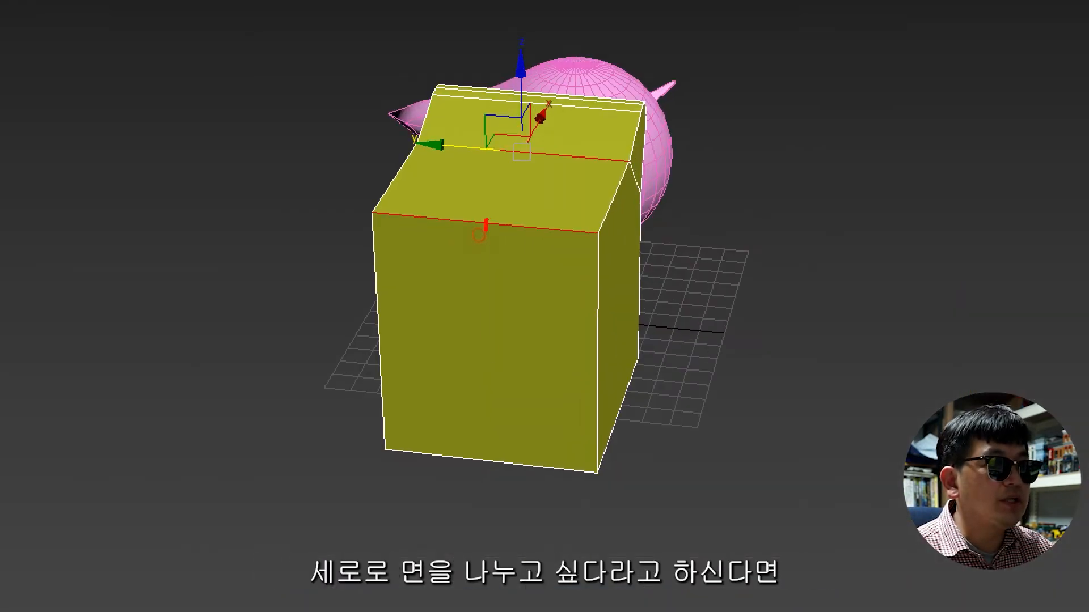
{"action": "key", "text": "Escape"}
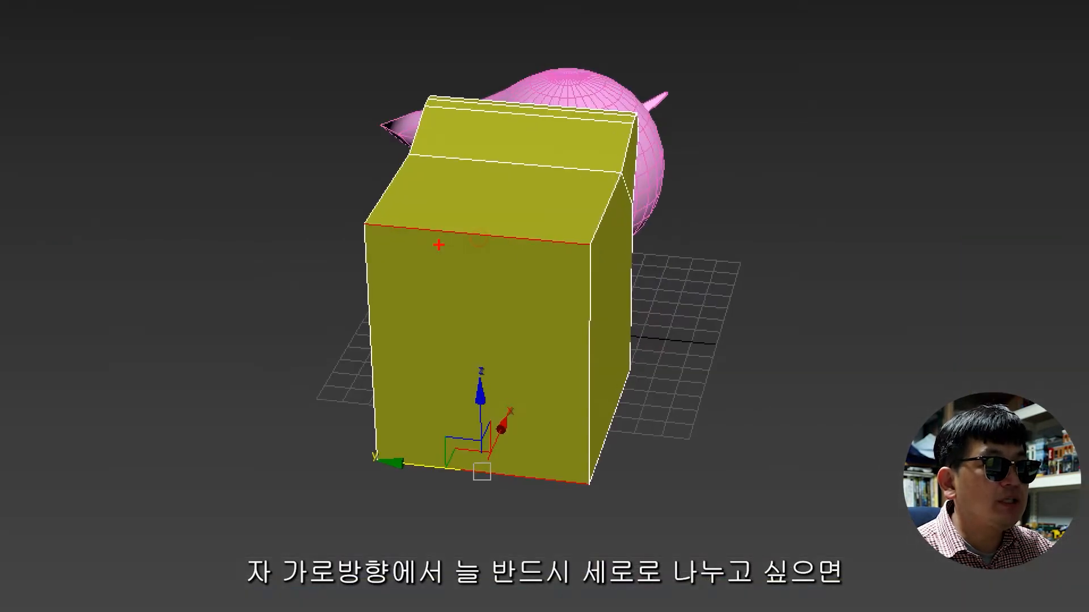
{"action": "left_click_drag", "start_coordinate": [437, 235], "coordinate": [525, 248]}
{"action": "left_click_drag", "start_coordinate": [386, 459], "coordinate": [588, 485]}
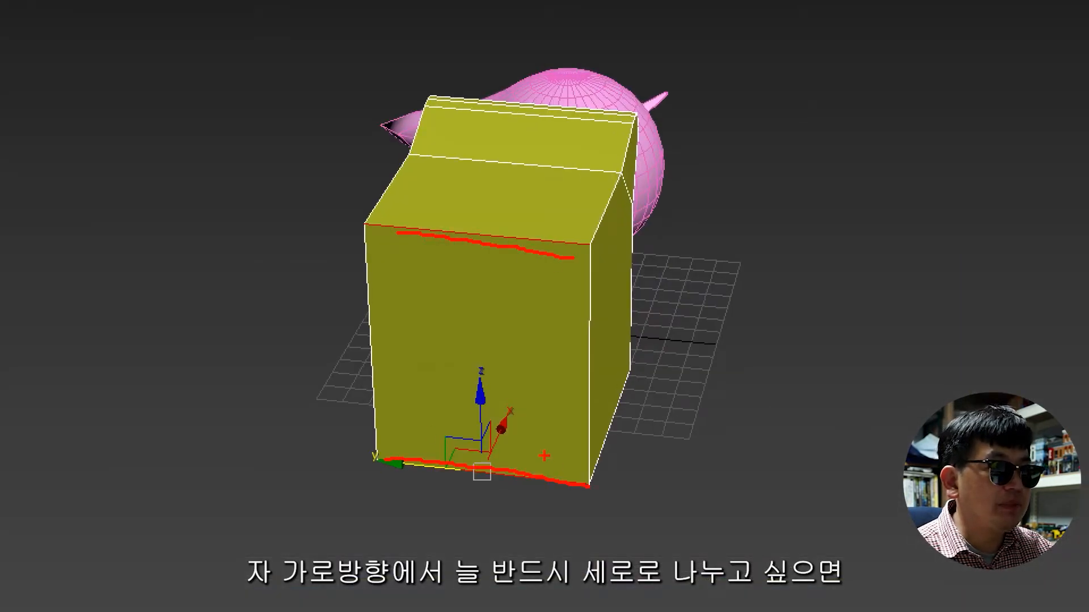
{"action": "left_click_drag", "start_coordinate": [488, 230], "coordinate": [501, 479]}
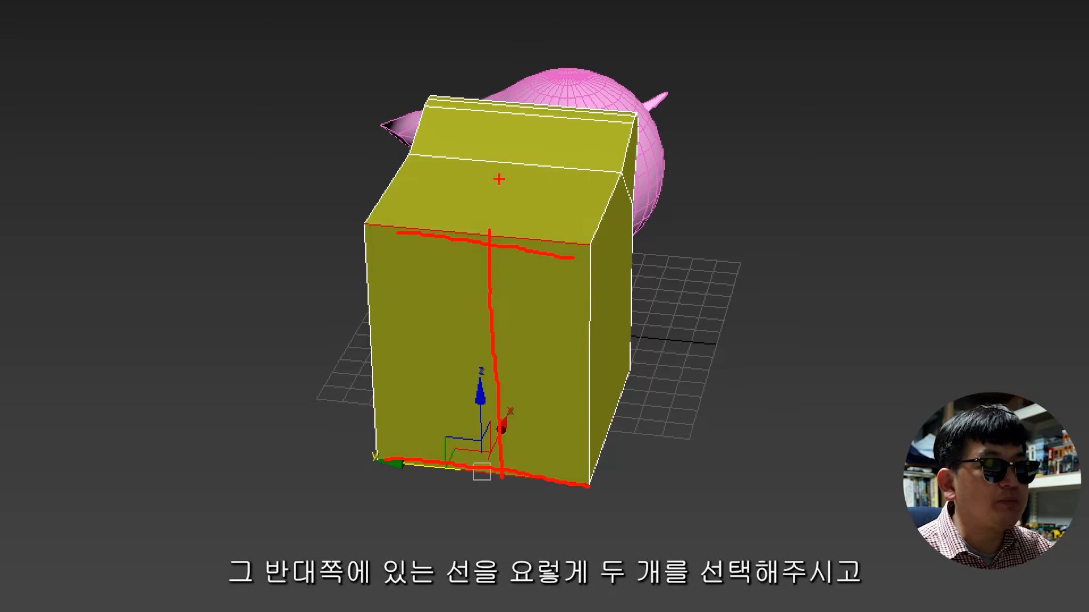
{"action": "left_click_drag", "start_coordinate": [734, 150], "coordinate": [553, 215]}
{"action": "left_click_drag", "start_coordinate": [545, 174], "coordinate": [576, 225]}
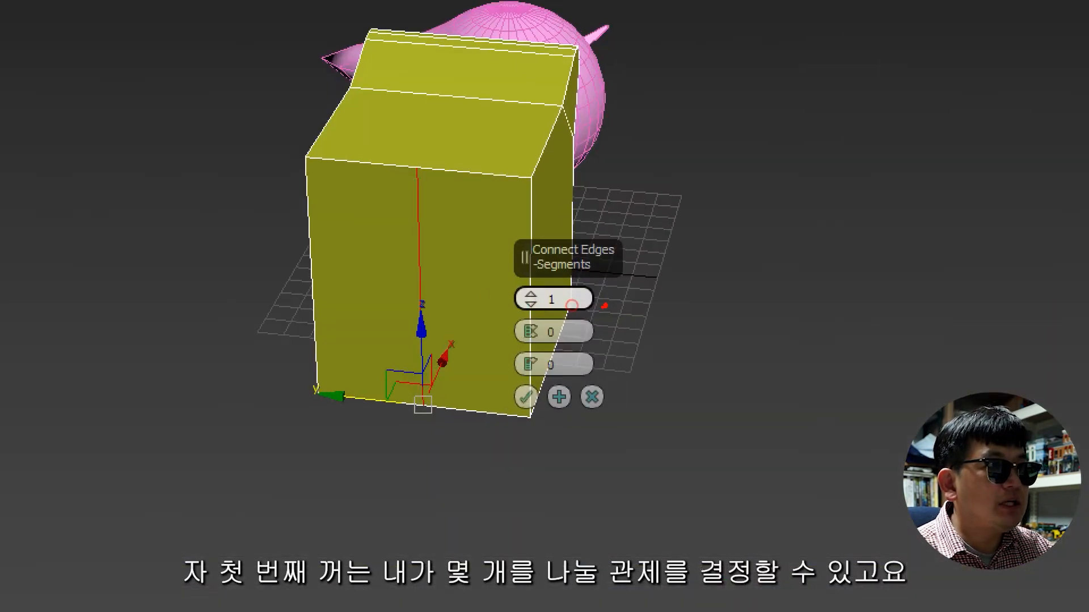
{"action": "left_click_drag", "start_coordinate": [607, 305], "coordinate": [619, 318]}
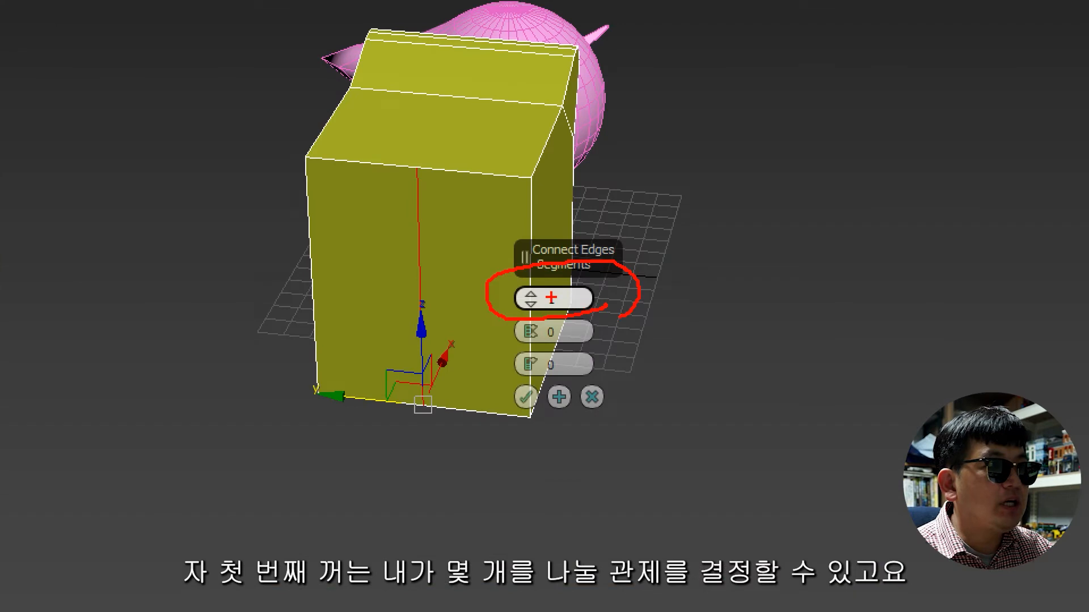
Step: Connect the front face's top and bottom edges with 3 segments, pinch 17 and slide -39
{"action": "left_click", "coordinate": [531, 294]}
{"action": "left_click", "coordinate": [530, 294]}
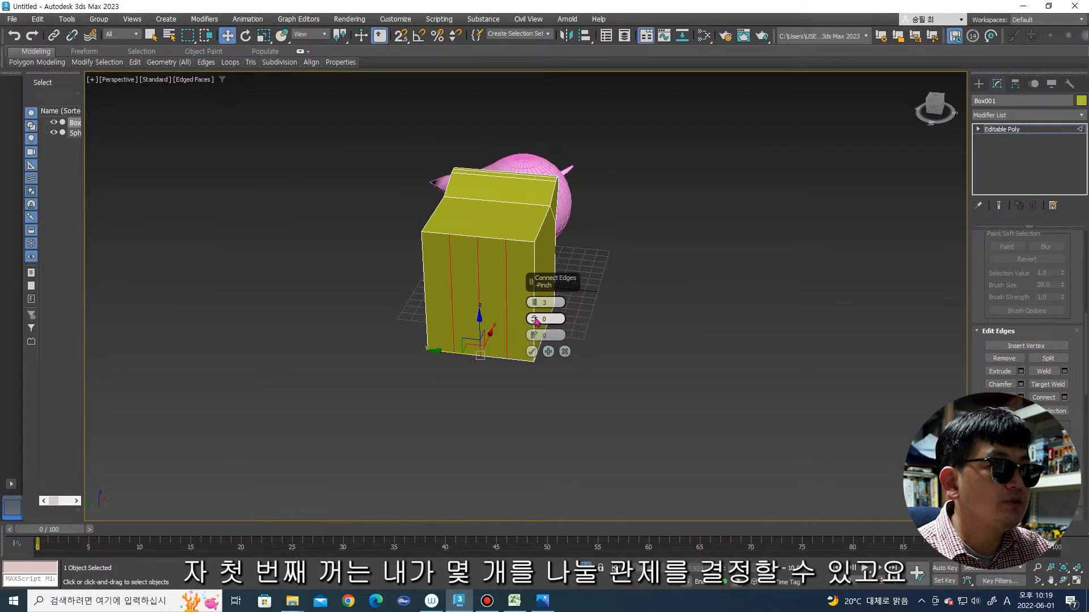
{"action": "left_click_drag", "start_coordinate": [536, 321], "coordinate": [564, 440]}
{"action": "scroll", "coordinate": [479, 381], "scroll_direction": "up", "scroll_amount": 4}
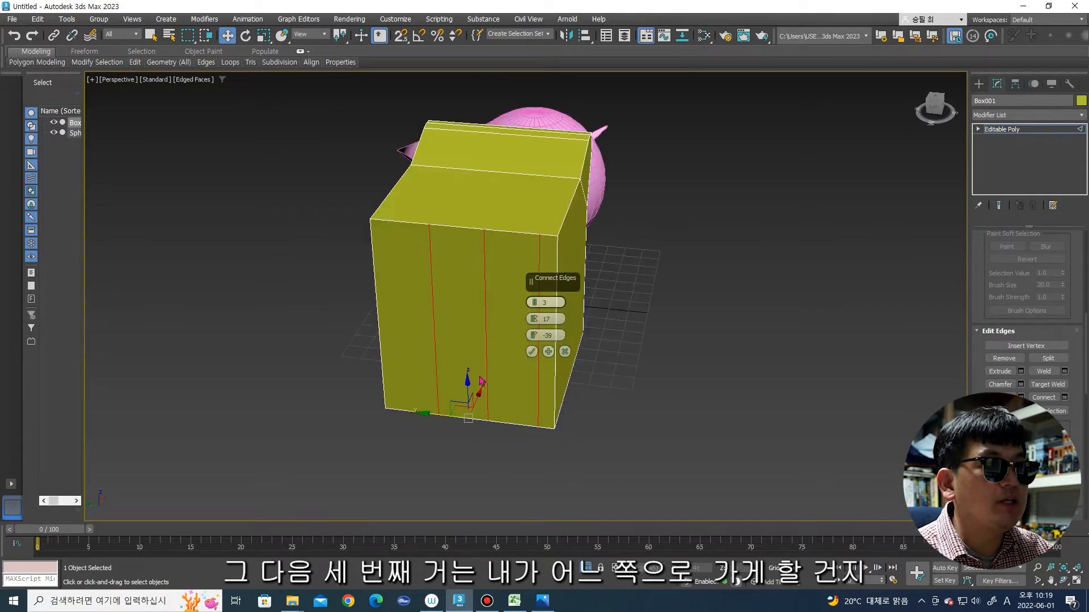
{"action": "scroll", "coordinate": [480, 381], "scroll_direction": "up", "scroll_amount": 2}
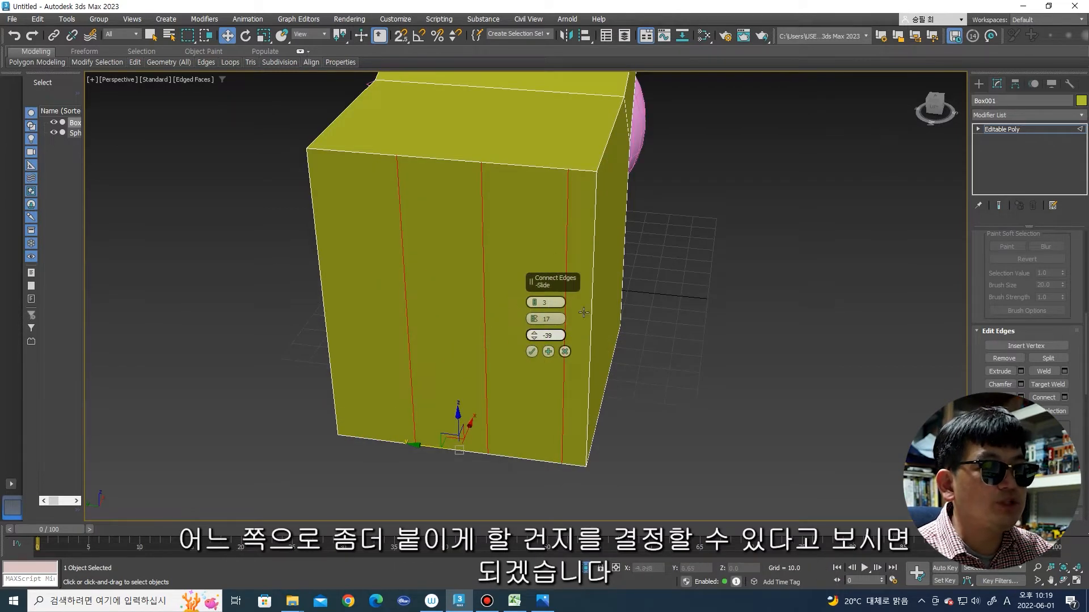
{"action": "left_click", "coordinate": [532, 351]}
{"action": "middle_click_drag", "start_coordinate": [555, 316], "coordinate": [570, 333], "text": "alt"}
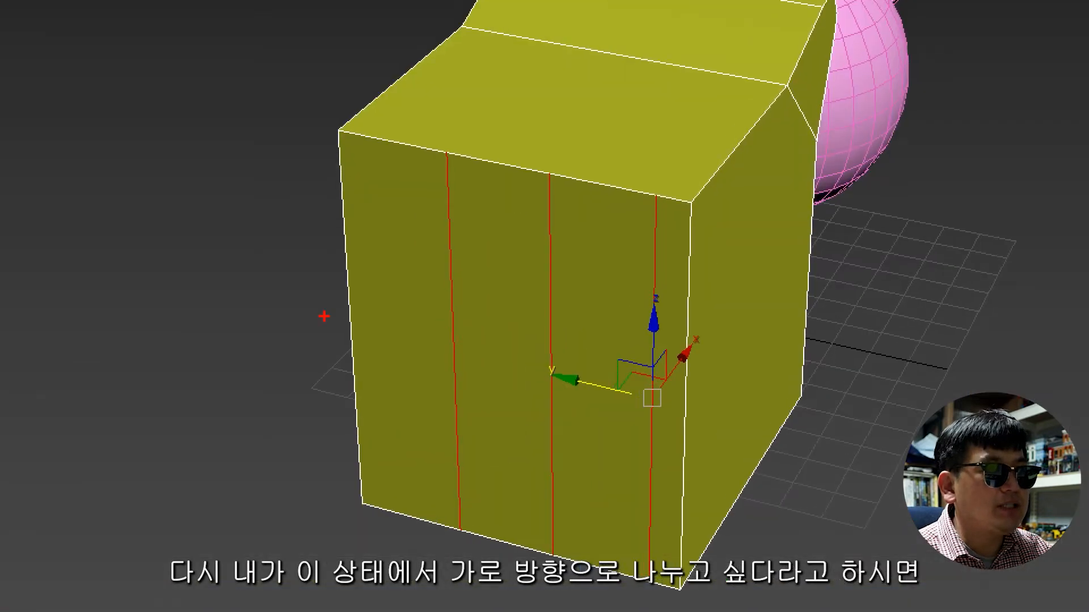
{"action": "left_click_drag", "start_coordinate": [401, 329], "coordinate": [694, 383]}
{"action": "key", "text": "Escape"}
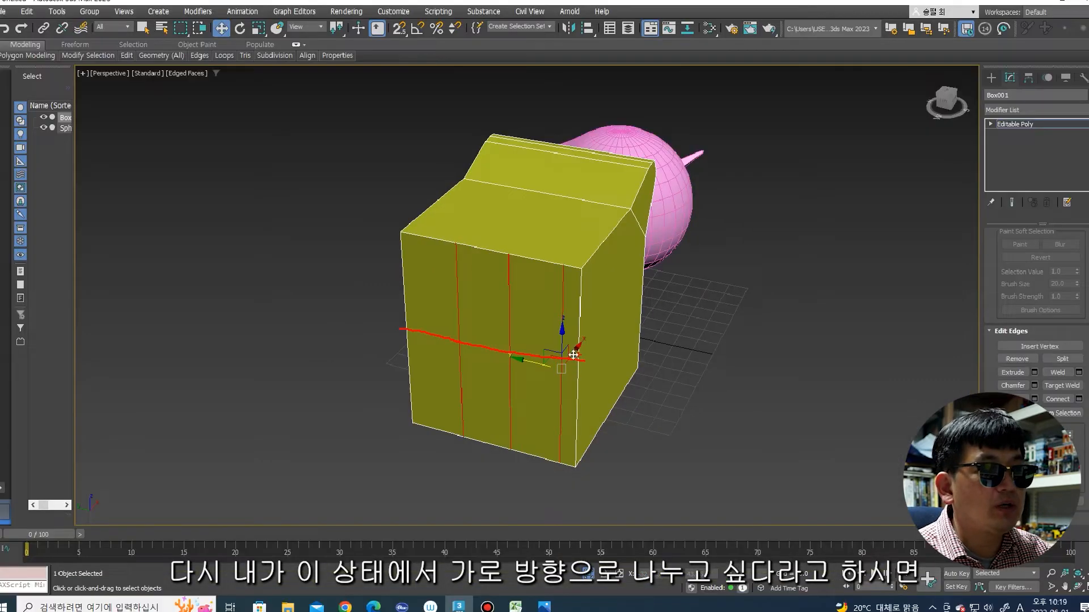
Step: Select the two outermost vertical edges of the box's front face
{"action": "left_click", "coordinate": [686, 368]}
{"action": "left_click", "coordinate": [410, 354], "text": "ctrl"}
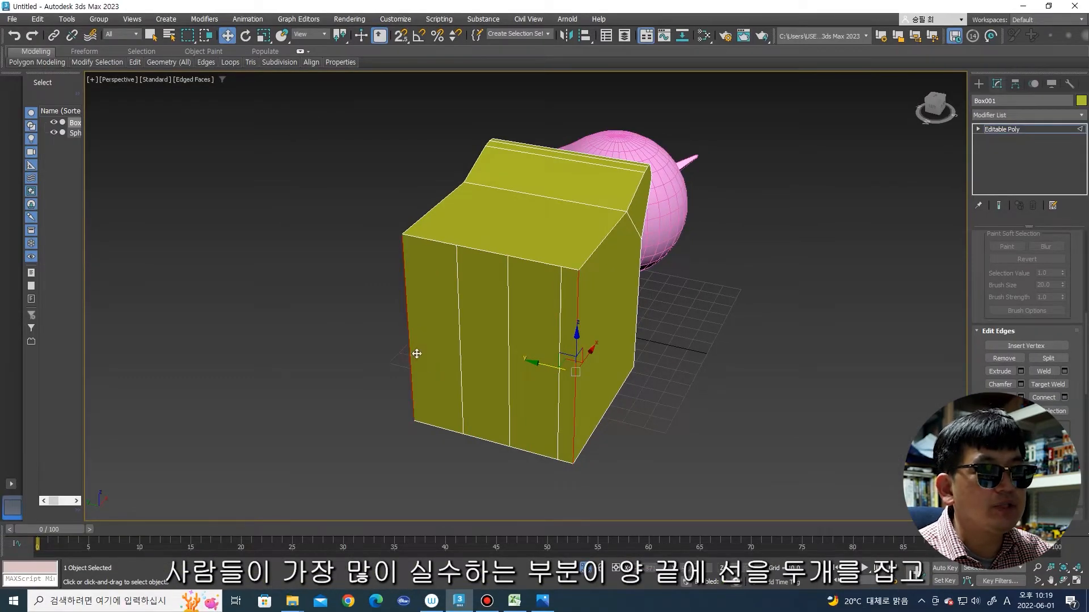
{"action": "left_click_drag", "start_coordinate": [422, 335], "coordinate": [428, 369]}
{"action": "left_click_drag", "start_coordinate": [761, 365], "coordinate": [751, 392]}
{"action": "key", "text": "Escape"}
Step: Try to connect only the two outermost vertical edges of the front face across the divided polygons
{"action": "left_click", "coordinate": [1064, 398]}
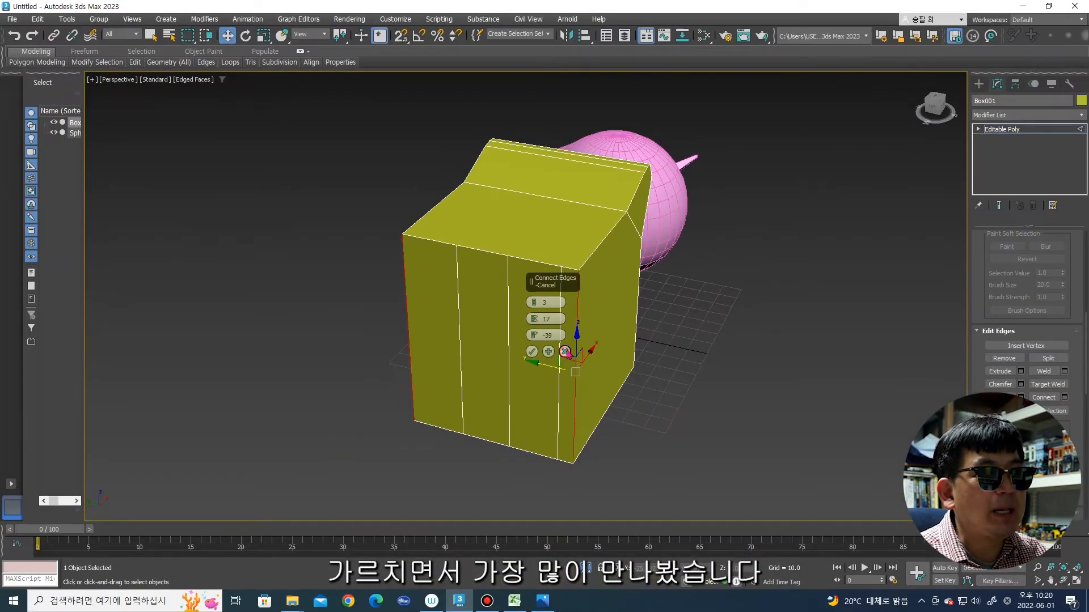
{"action": "left_click", "coordinate": [685, 390]}
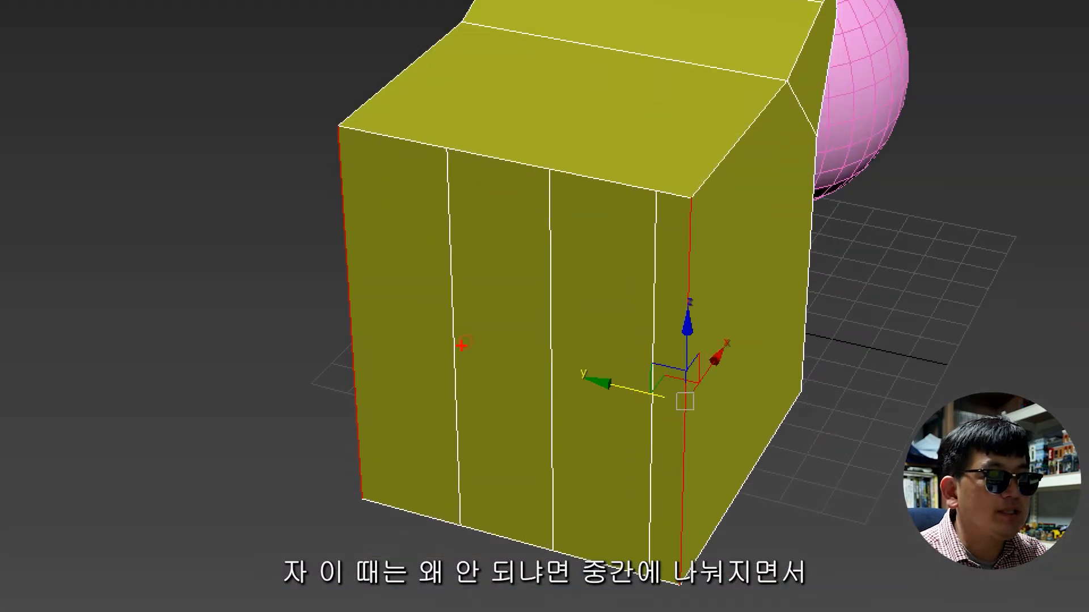
{"action": "mouse_move", "coordinate": [463, 352]}
{"action": "left_mouse_down"}
{"action": "mouse_move", "coordinate": [521, 346]}
{"action": "mouse_move", "coordinate": [580, 371]}
{"action": "left_mouse_up"}
{"action": "left_click_drag", "start_coordinate": [659, 344], "coordinate": [658, 369]}
{"action": "key", "text": "Escape"}
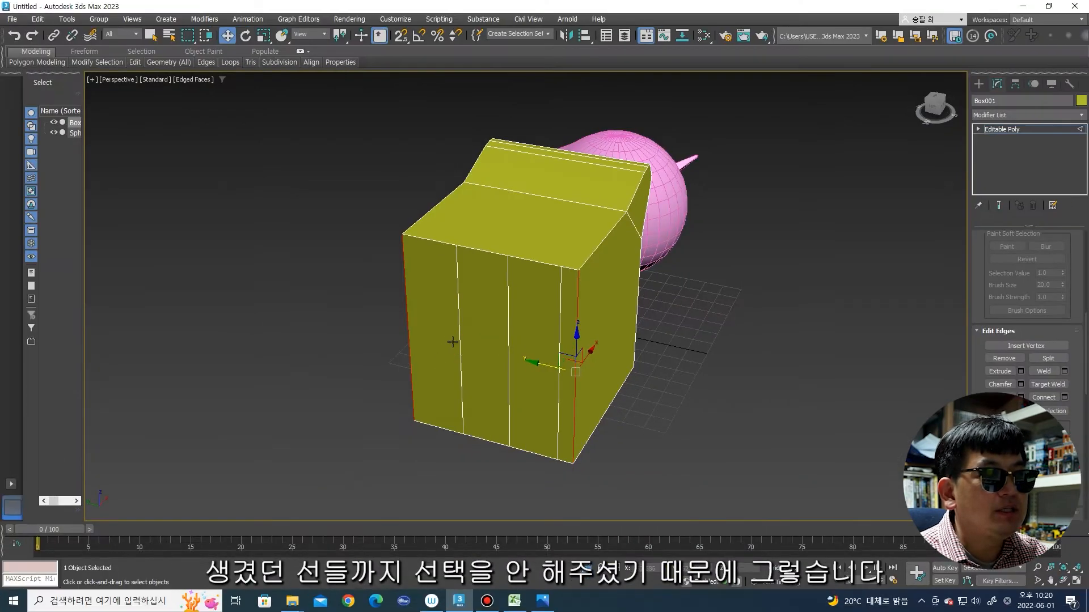
Step: Add the three inner vertical edges to the front face selection and connect them all with 3 segments, pinch 17 and slide -39
{"action": "left_click", "coordinate": [459, 339], "text": "ctrl"}
{"action": "left_click", "coordinate": [509, 349], "text": "ctrl"}
{"action": "left_click", "coordinate": [561, 350], "text": "ctrl"}
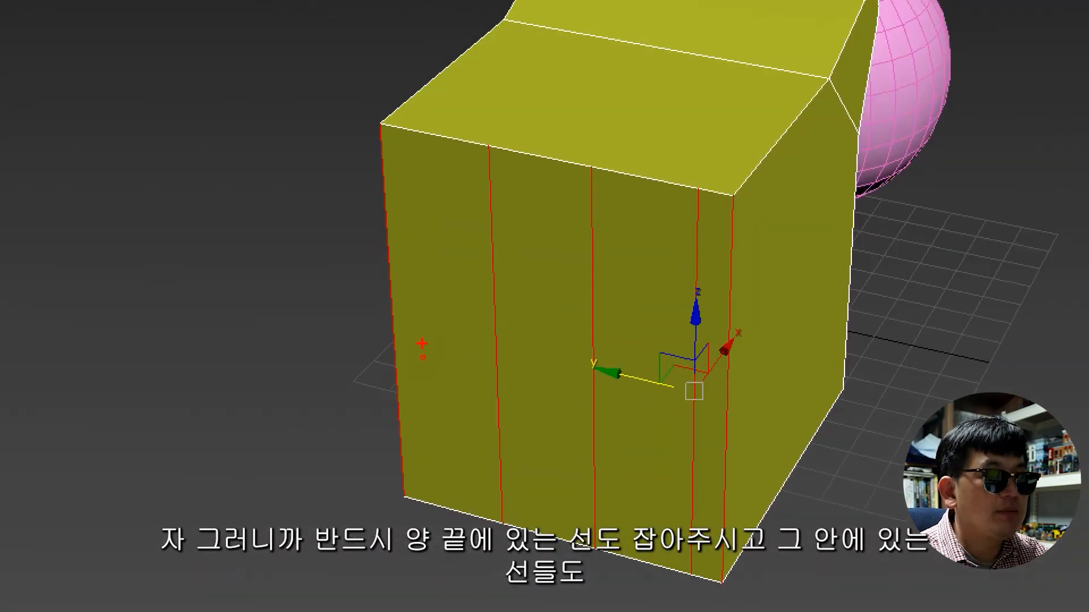
{"action": "left_click_drag", "start_coordinate": [423, 351], "coordinate": [432, 352]}
{"action": "left_click_drag", "start_coordinate": [572, 354], "coordinate": [589, 360]}
{"action": "left_click_drag", "start_coordinate": [727, 347], "coordinate": [764, 381]}
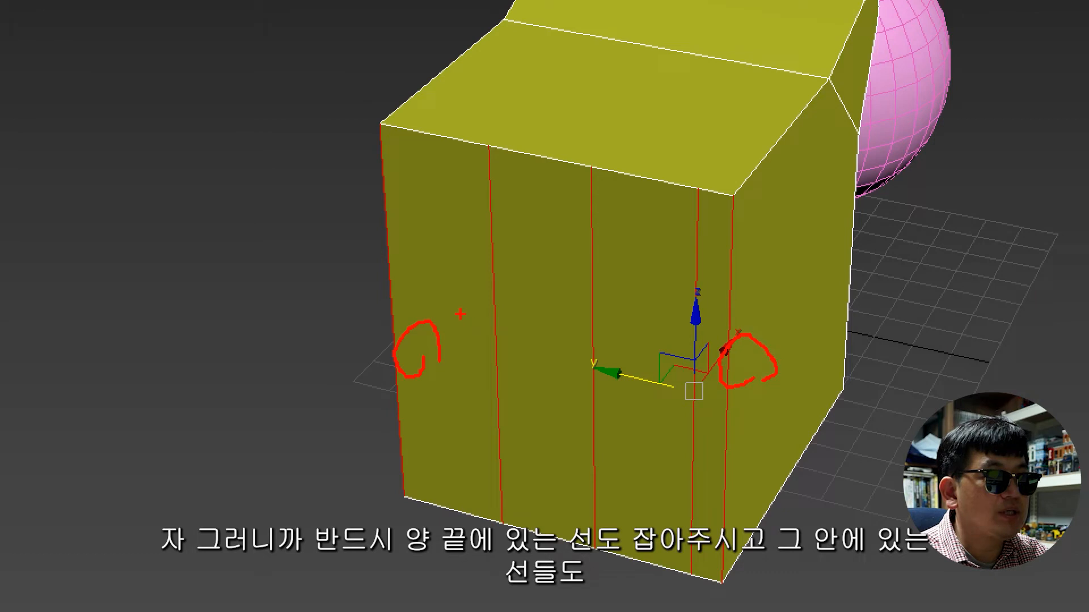
{"action": "key", "text": "Escape"}
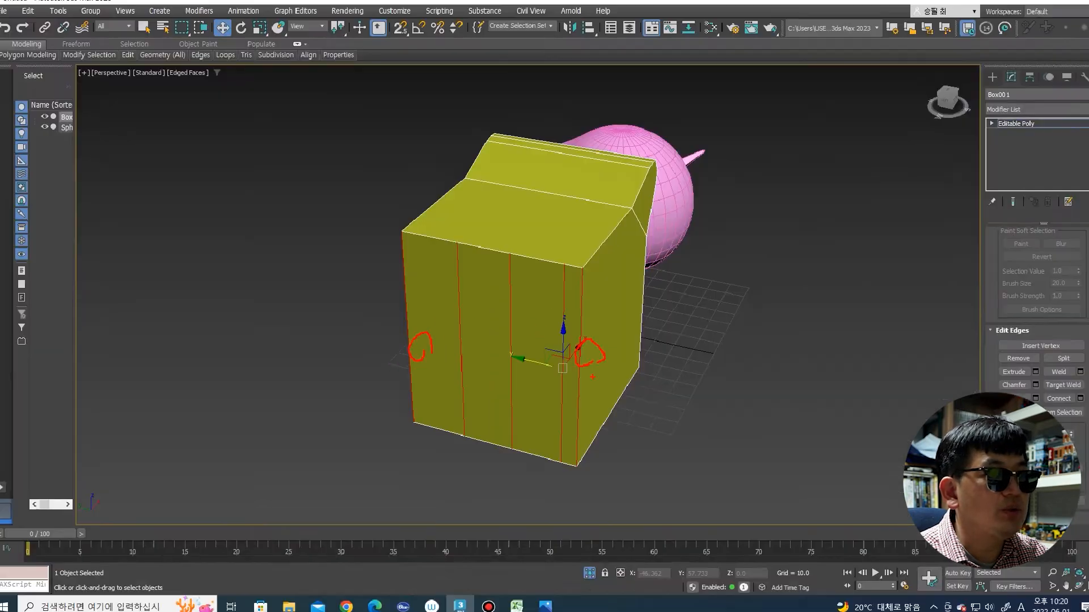
{"action": "left_click", "coordinate": [1065, 398]}
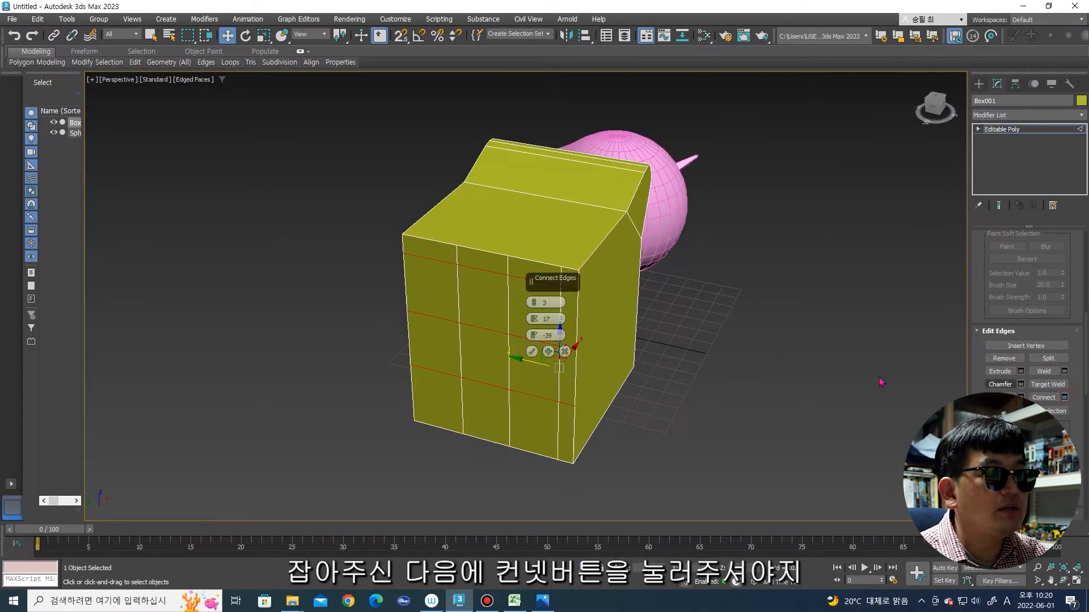
{"action": "left_click", "coordinate": [531, 351]}
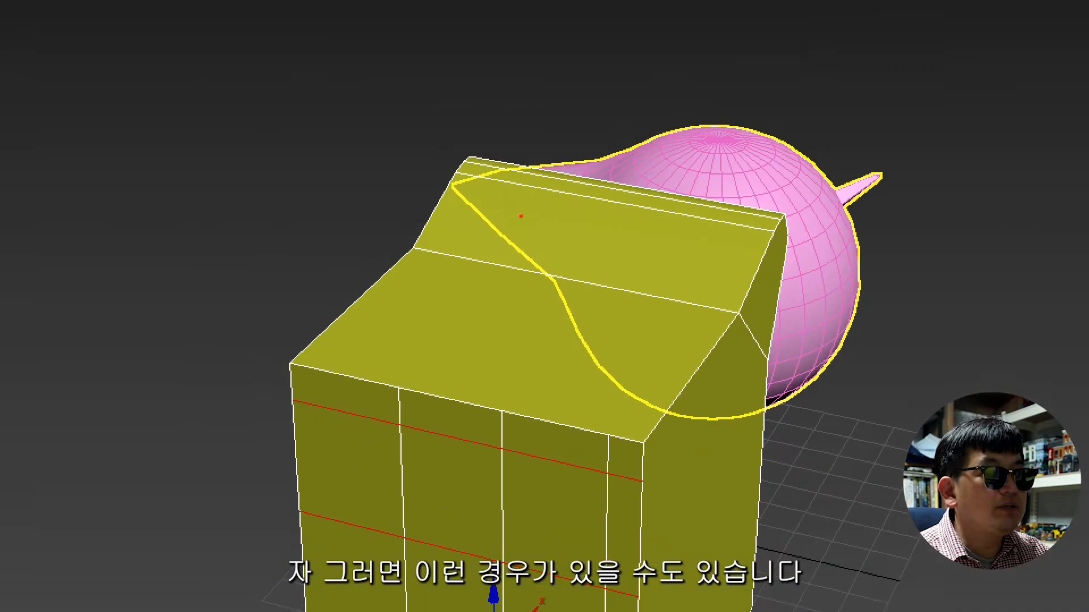
{"action": "left_click_drag", "start_coordinate": [395, 249], "coordinate": [722, 337]}
{"action": "left_click_drag", "start_coordinate": [463, 263], "coordinate": [364, 404]}
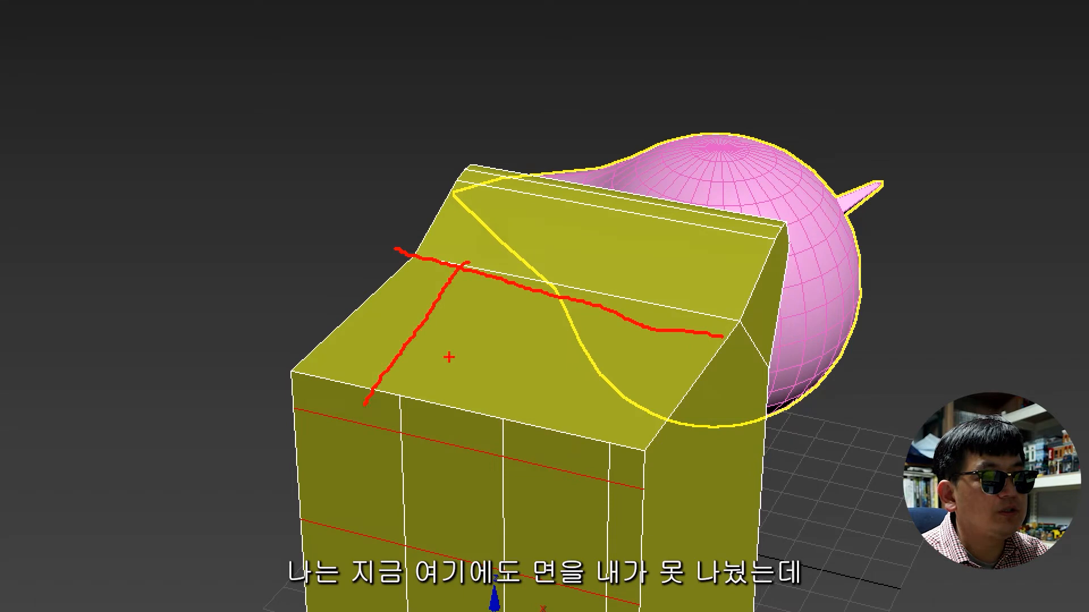
{"action": "left_click_drag", "start_coordinate": [560, 287], "coordinate": [474, 423]}
{"action": "left_click_drag", "start_coordinate": [661, 311], "coordinate": [577, 436]}
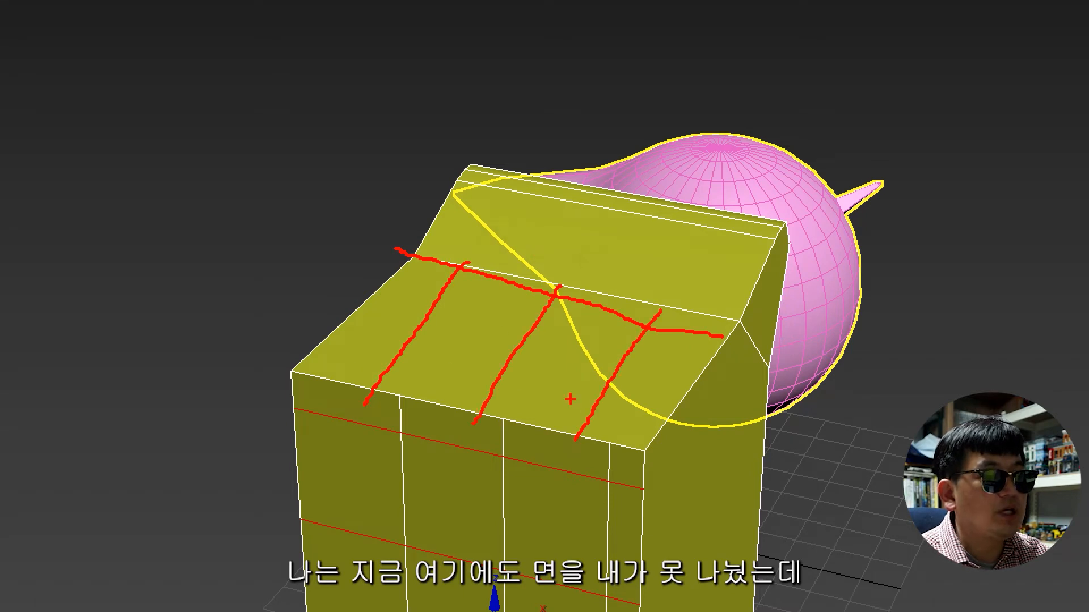
{"action": "left_click", "coordinate": [487, 262]}
{"action": "left_click_drag", "start_coordinate": [582, 268], "coordinate": [575, 294]}
{"action": "left_click_drag", "start_coordinate": [674, 295], "coordinate": [665, 317]}
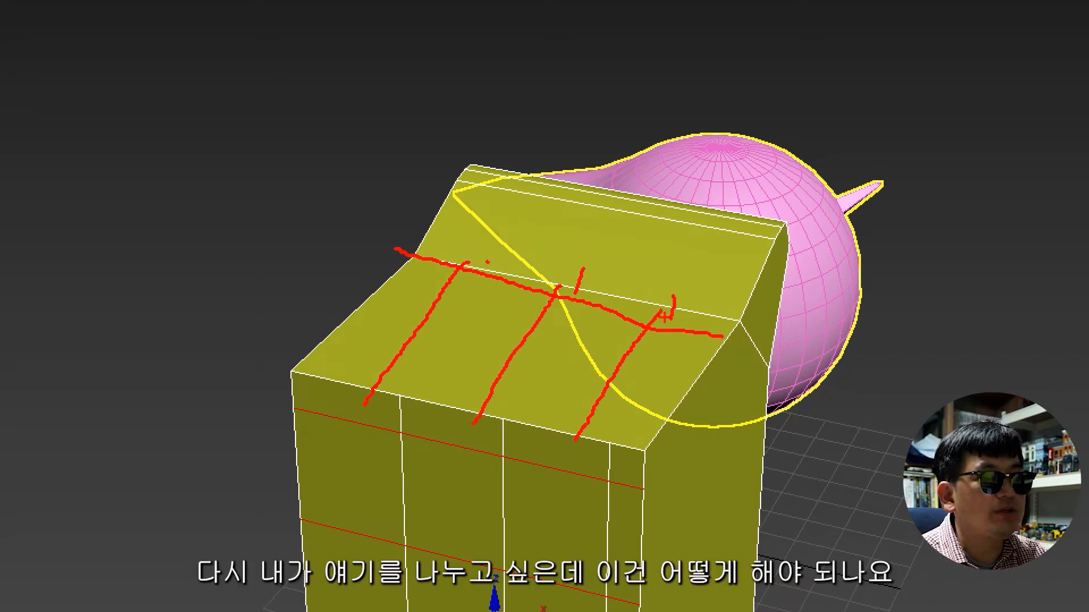
{"action": "key", "text": "Escape"}
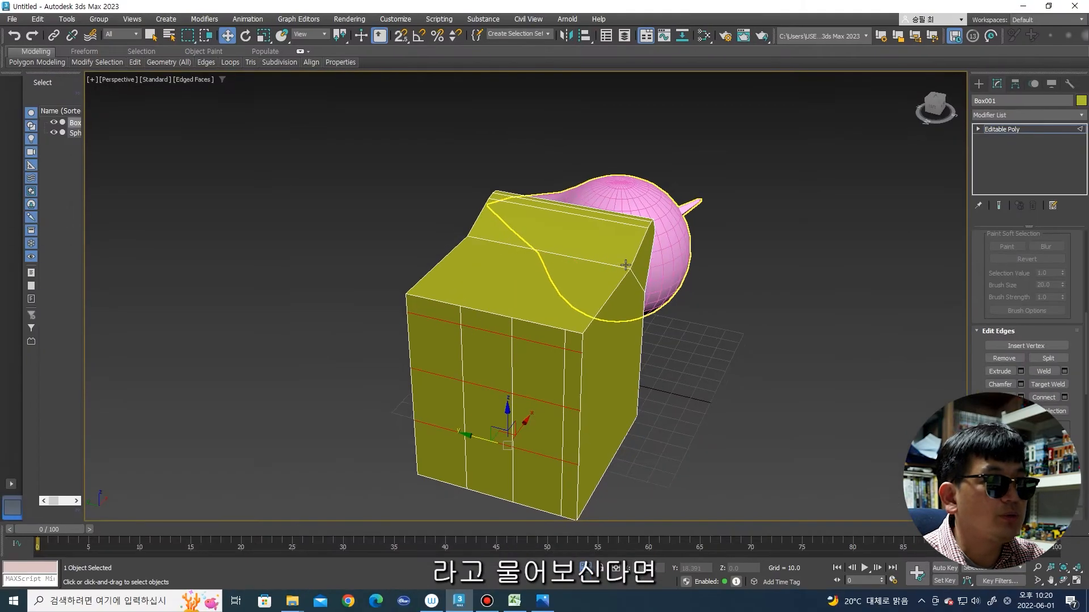
Step: Try to connect the long crease edge on the box's top with one short segment of the front top edge, using 3 segments
{"action": "left_click", "coordinate": [539, 252]}
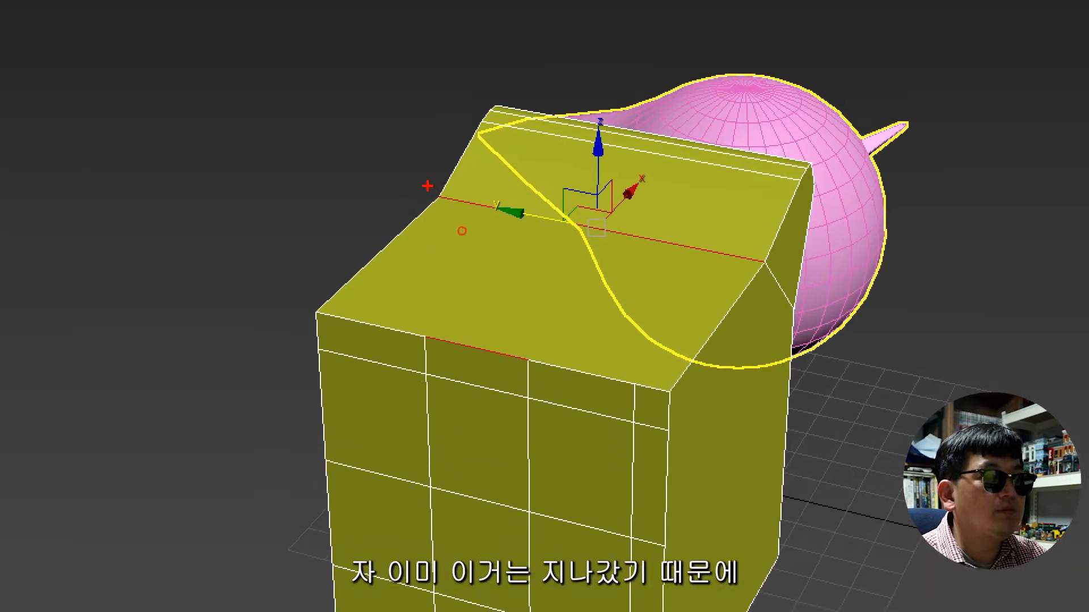
{"action": "left_click_drag", "start_coordinate": [462, 231], "coordinate": [658, 288]}
{"action": "left_click_drag", "start_coordinate": [418, 305], "coordinate": [503, 348]}
{"action": "key", "text": "Escape"}
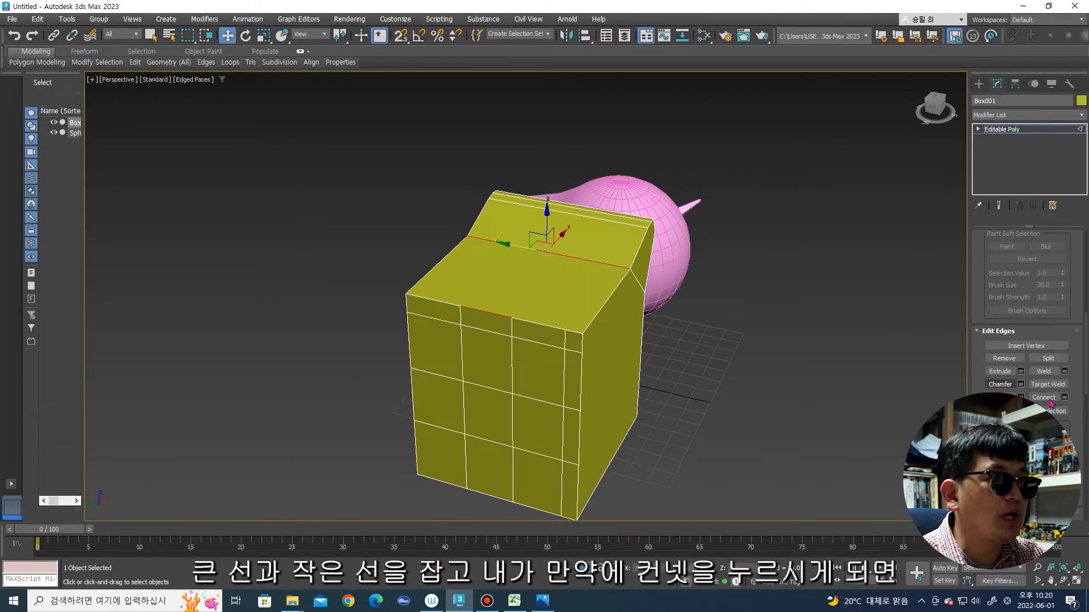
{"action": "left_click", "coordinate": [1065, 398]}
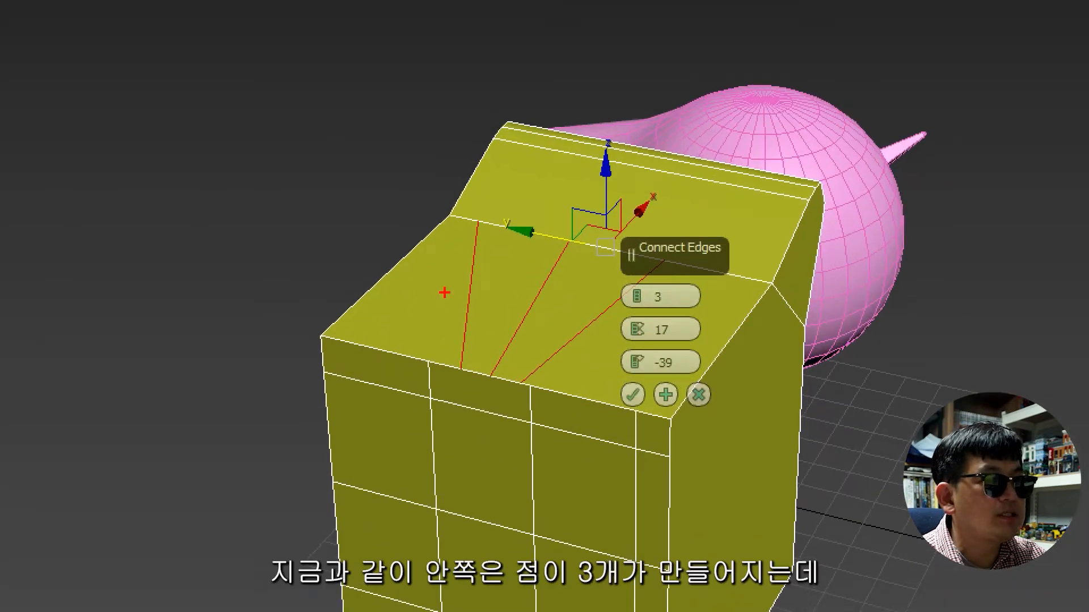
{"action": "left_click_drag", "start_coordinate": [479, 226], "coordinate": [492, 220]}
{"action": "left_click_drag", "start_coordinate": [420, 210], "coordinate": [798, 306]}
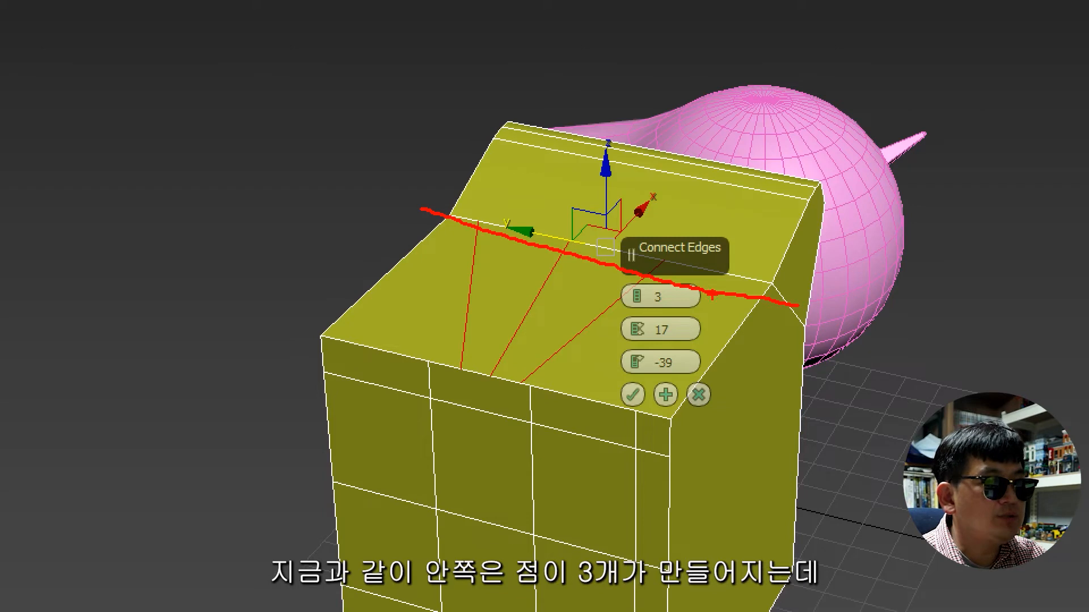
{"action": "left_click_drag", "start_coordinate": [549, 209], "coordinate": [551, 230]}
{"action": "left_click_drag", "start_coordinate": [671, 223], "coordinate": [683, 257]}
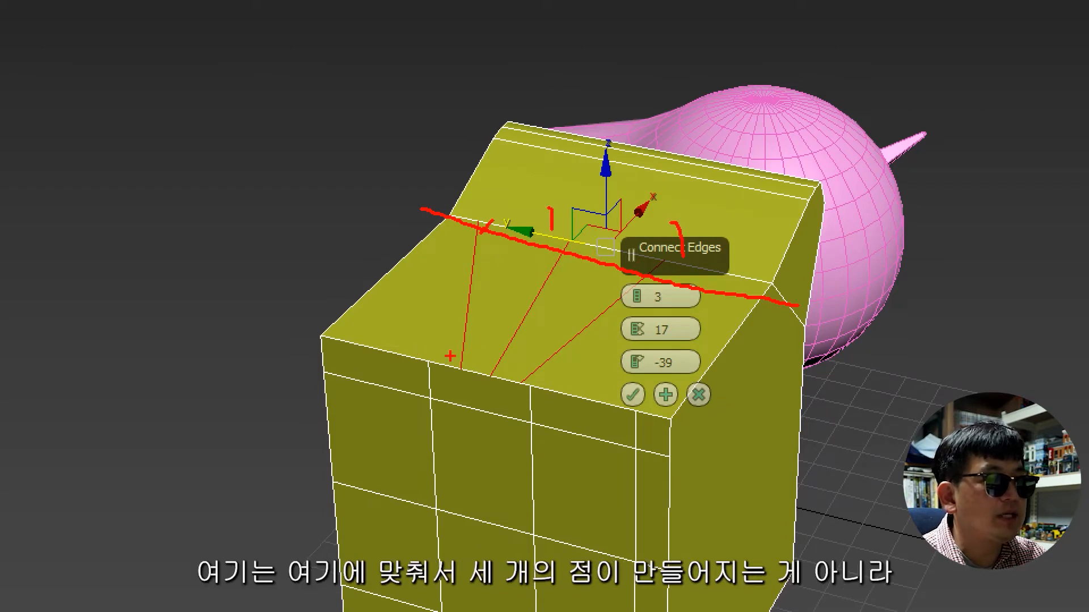
{"action": "left_click_drag", "start_coordinate": [443, 323], "coordinate": [421, 371]}
{"action": "left_click_drag", "start_coordinate": [520, 351], "coordinate": [513, 411]}
{"action": "left_click_drag", "start_coordinate": [640, 371], "coordinate": [640, 436]}
{"action": "left_click_drag", "start_coordinate": [420, 363], "coordinate": [540, 399]}
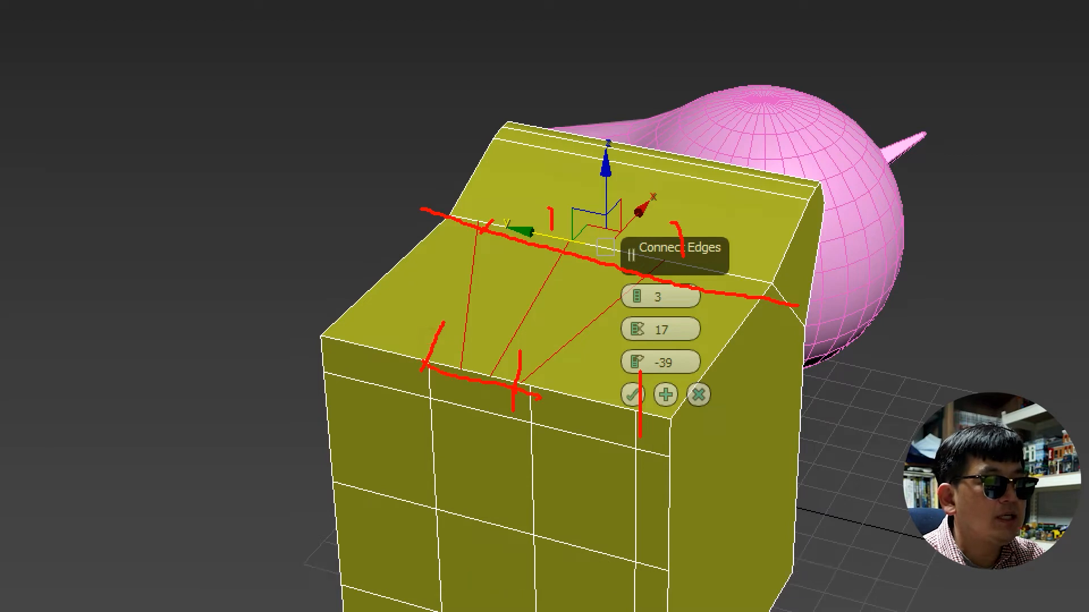
{"action": "left_click_drag", "start_coordinate": [452, 357], "coordinate": [447, 406]}
{"action": "left_click_drag", "start_coordinate": [482, 371], "coordinate": [481, 404]}
{"action": "left_click_drag", "start_coordinate": [521, 374], "coordinate": [520, 400]}
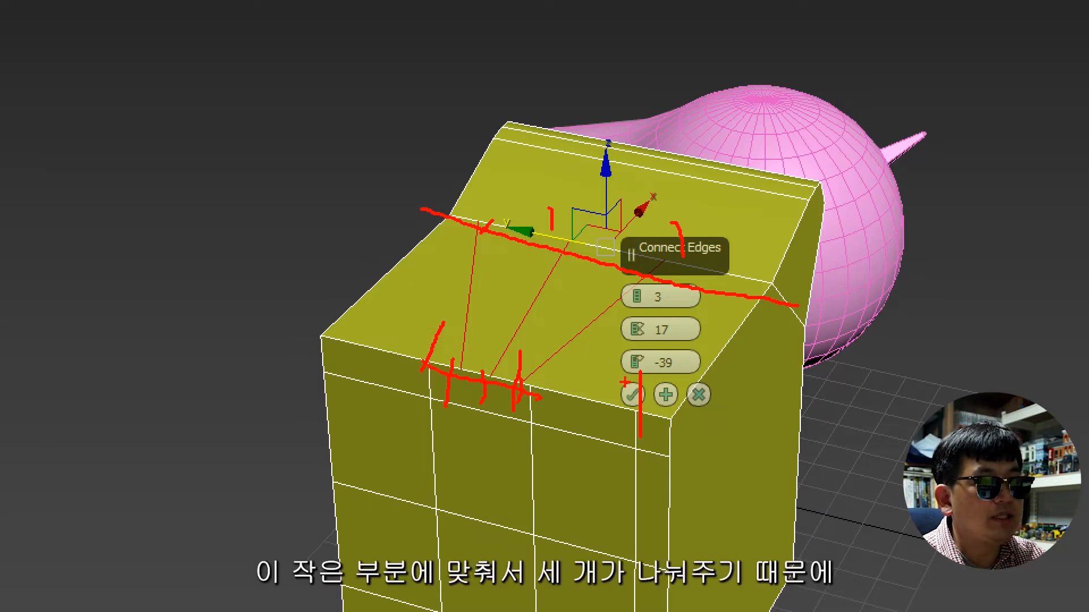
{"action": "key", "text": "Escape"}
{"action": "left_click", "coordinate": [564, 352]}
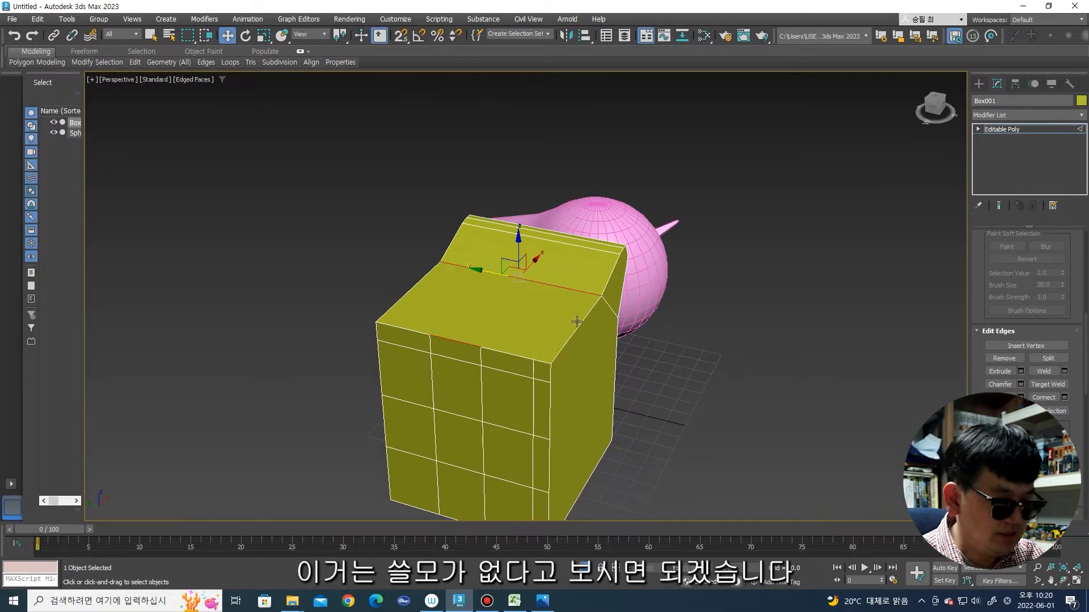
{"action": "scroll", "coordinate": [508, 323], "scroll_direction": "up", "scroll_amount": 4}
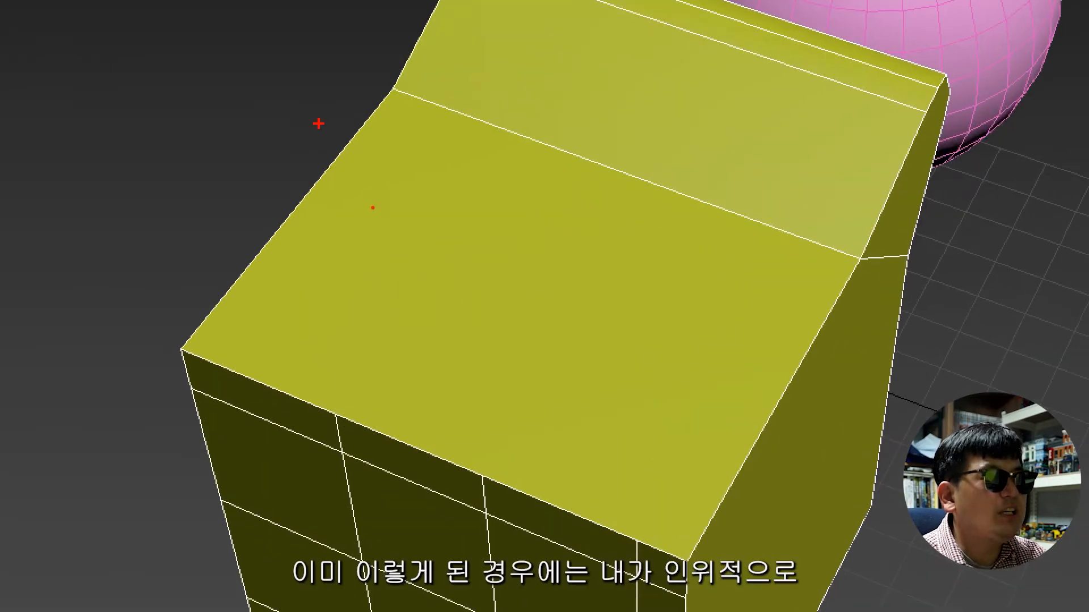
{"action": "left_click_drag", "start_coordinate": [371, 207], "coordinate": [600, 307]}
{"action": "key", "text": "Escape"}
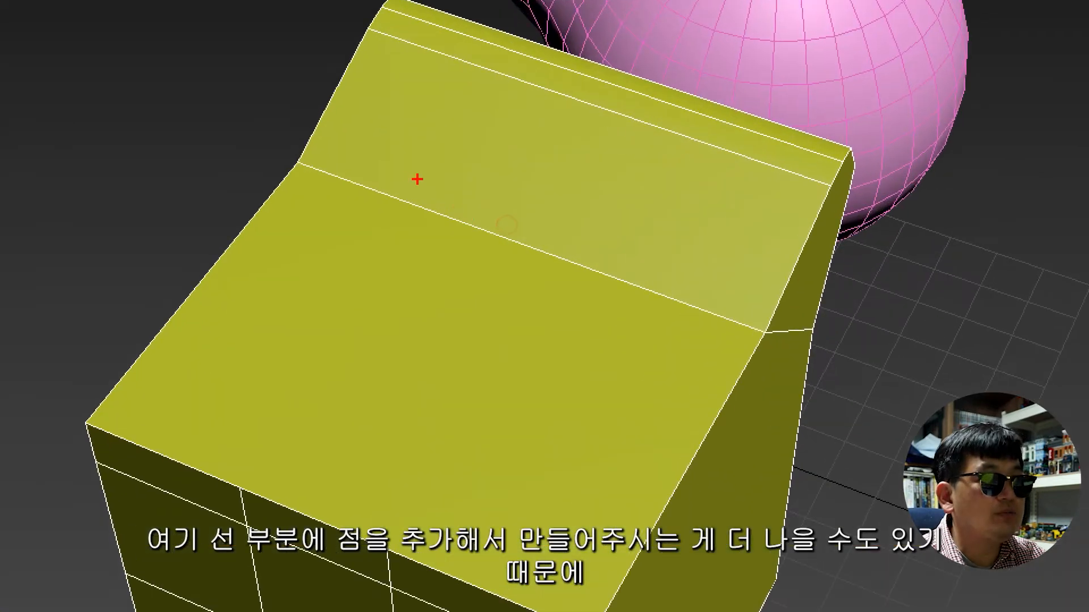
{"action": "left_click_drag", "start_coordinate": [459, 205], "coordinate": [445, 231]}
{"action": "left_click_drag", "start_coordinate": [547, 236], "coordinate": [528, 269]}
{"action": "left_click_drag", "start_coordinate": [663, 279], "coordinate": [646, 328]}
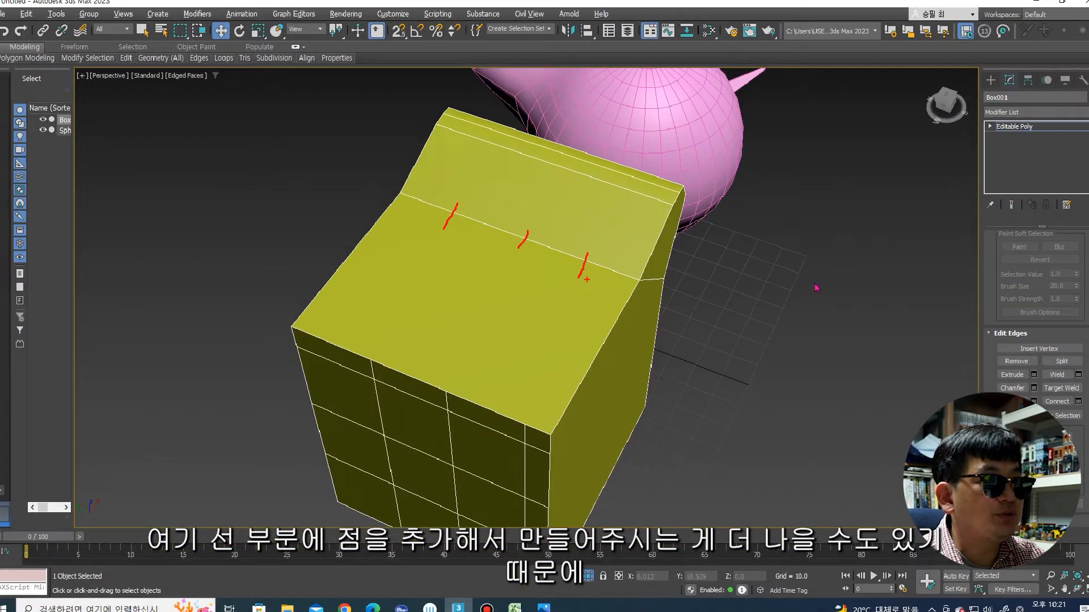
{"action": "key", "text": "Escape"}
Step: Insert three vertices along the top crease edge, roughly matching the division points on the front top edge
{"action": "left_click", "coordinate": [1029, 346]}
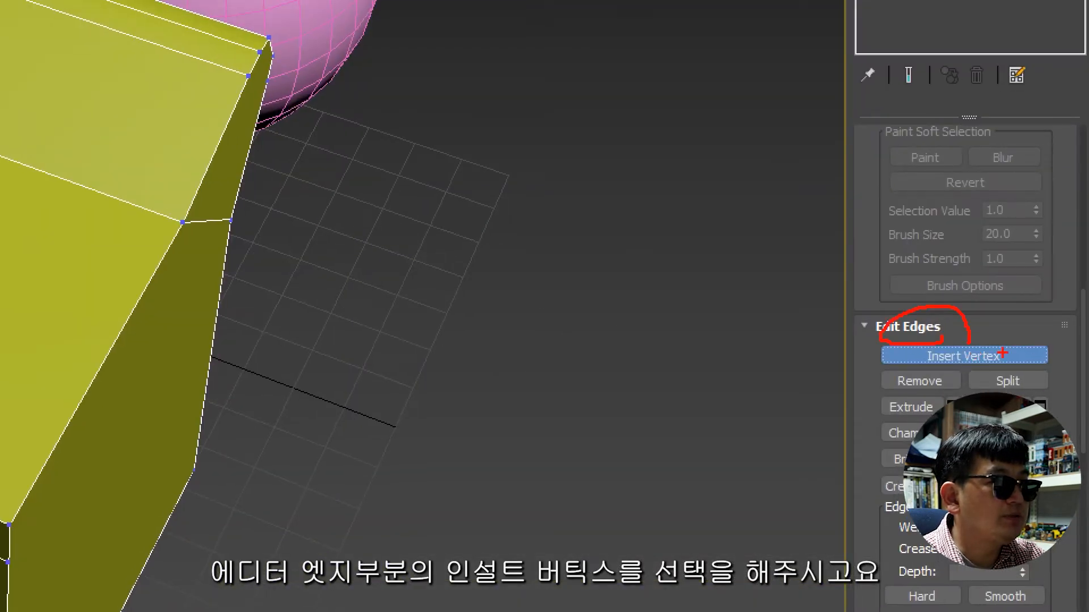
{"action": "left_click_drag", "start_coordinate": [1002, 352], "coordinate": [1031, 356]}
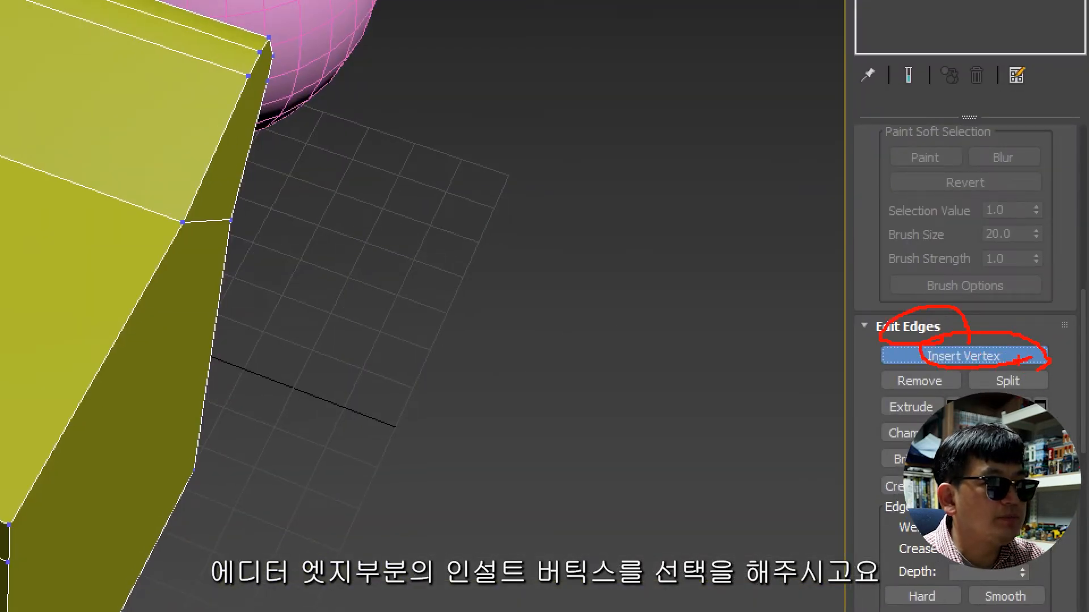
{"action": "key", "text": "Escape"}
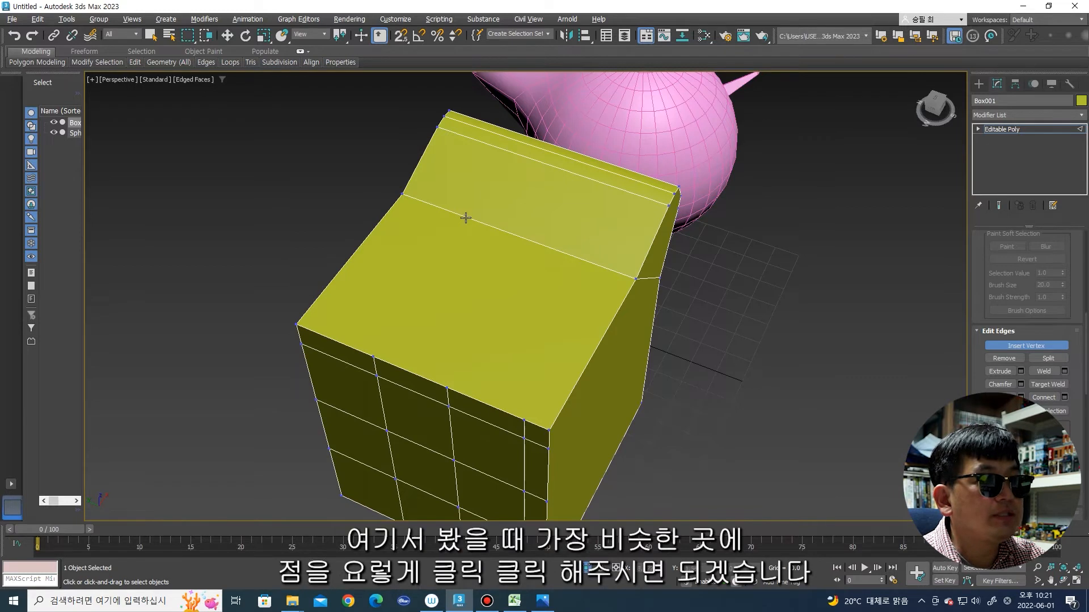
{"action": "left_click", "coordinate": [466, 218]}
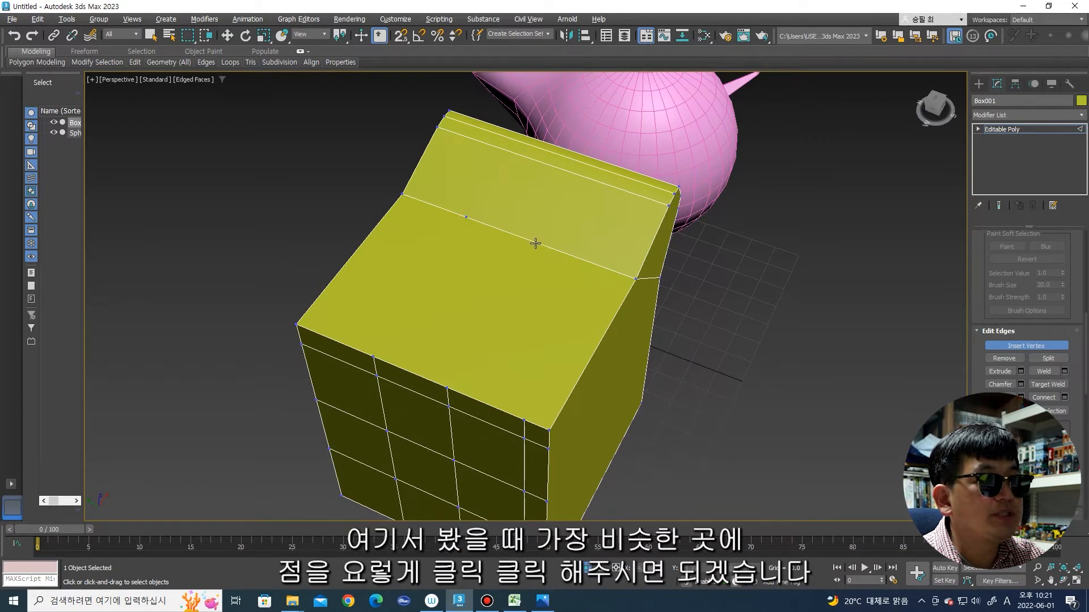
{"action": "left_click", "coordinate": [531, 240]}
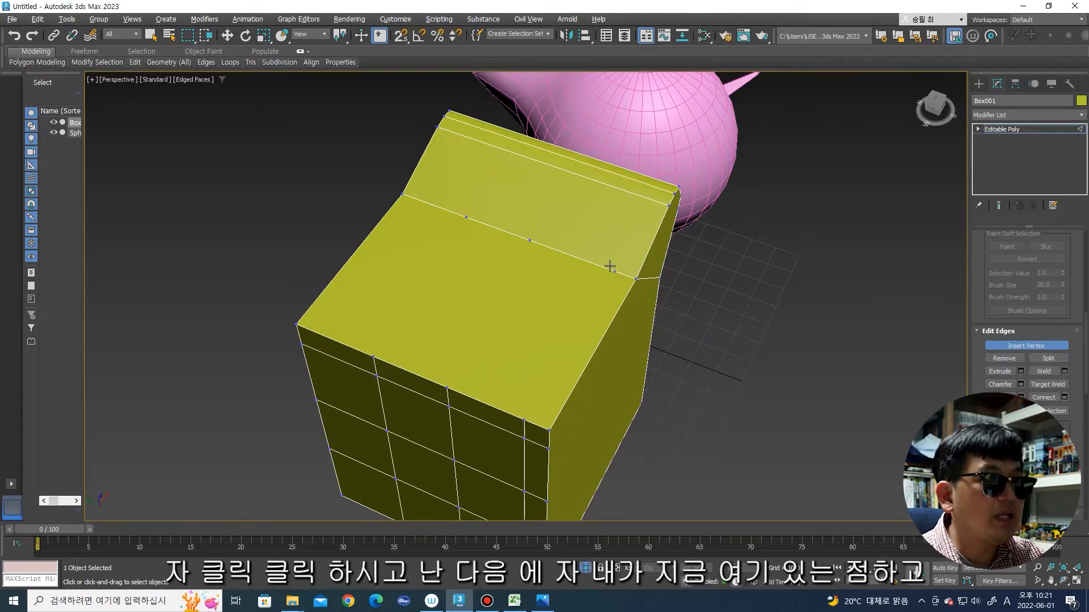
Step: Switch to vertex level and select the first inserted vertex on the top crease edge
{"action": "key", "text": "1"}
{"action": "left_click", "coordinate": [466, 217]}
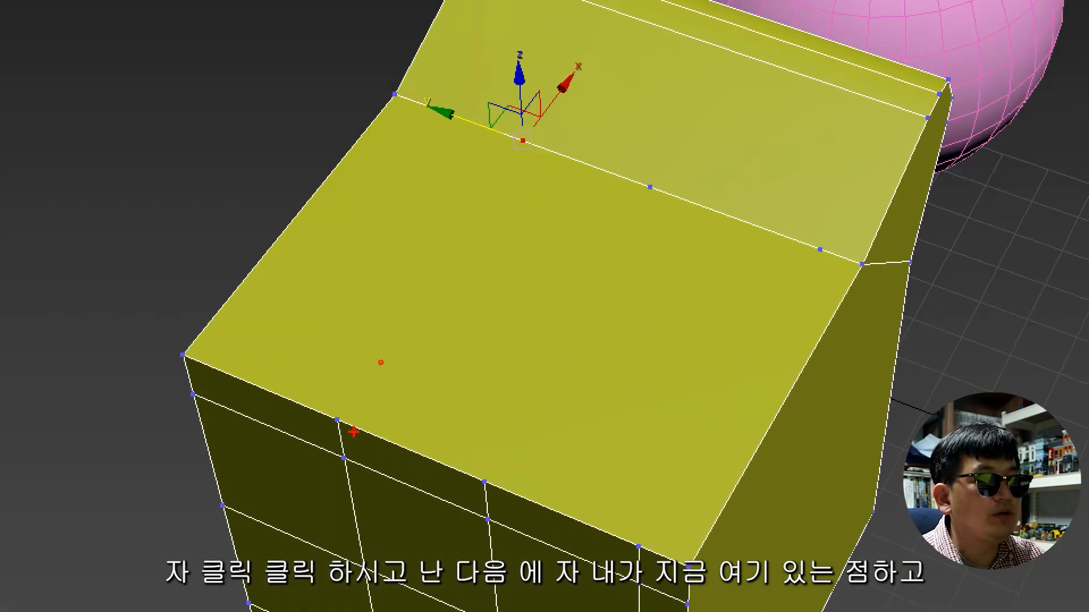
{"action": "left_click_drag", "start_coordinate": [353, 432], "coordinate": [344, 413]}
{"action": "left_click_drag", "start_coordinate": [564, 158], "coordinate": [536, 187]}
{"action": "mouse_move", "coordinate": [557, 293]}
{"action": "left_mouse_down"}
{"action": "mouse_move", "coordinate": [579, 301]}
{"action": "mouse_move", "coordinate": [571, 327]}
{"action": "left_mouse_up"}
{"action": "left_click_drag", "start_coordinate": [593, 268], "coordinate": [596, 309]}
{"action": "left_click_drag", "start_coordinate": [598, 288], "coordinate": [615, 287]}
{"action": "left_click_drag", "start_coordinate": [584, 330], "coordinate": [621, 356]}
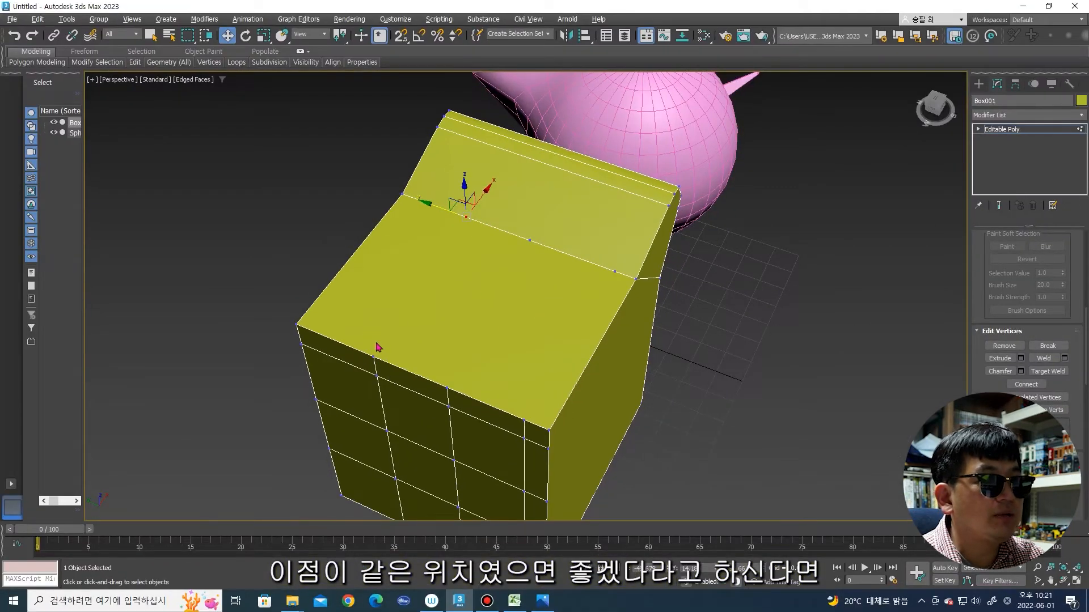
Step: Select the first division vertex on the front top edge and copy its absolute world Y value from Move Transform Type-In
{"action": "left_click", "coordinate": [374, 358]}
{"action": "key", "text": "F12"}
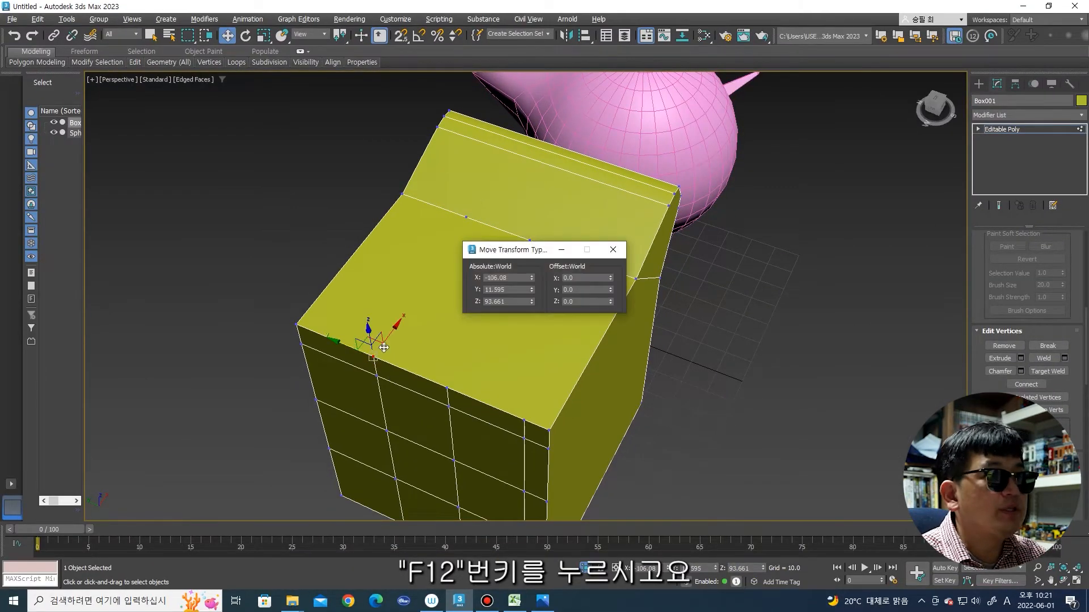
{"action": "left_click_drag", "start_coordinate": [542, 249], "coordinate": [579, 253]}
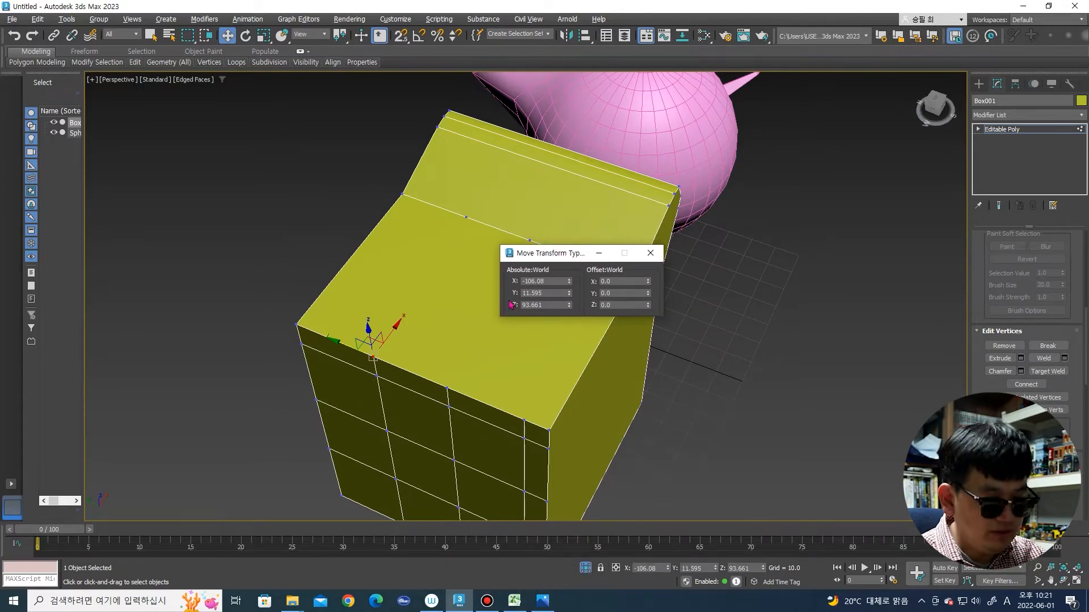
{"action": "key", "text": "ctrl+1"}
{"action": "left_click", "coordinate": [380, 335]}
{"action": "left_click_drag", "start_coordinate": [304, 357], "coordinate": [311, 351]}
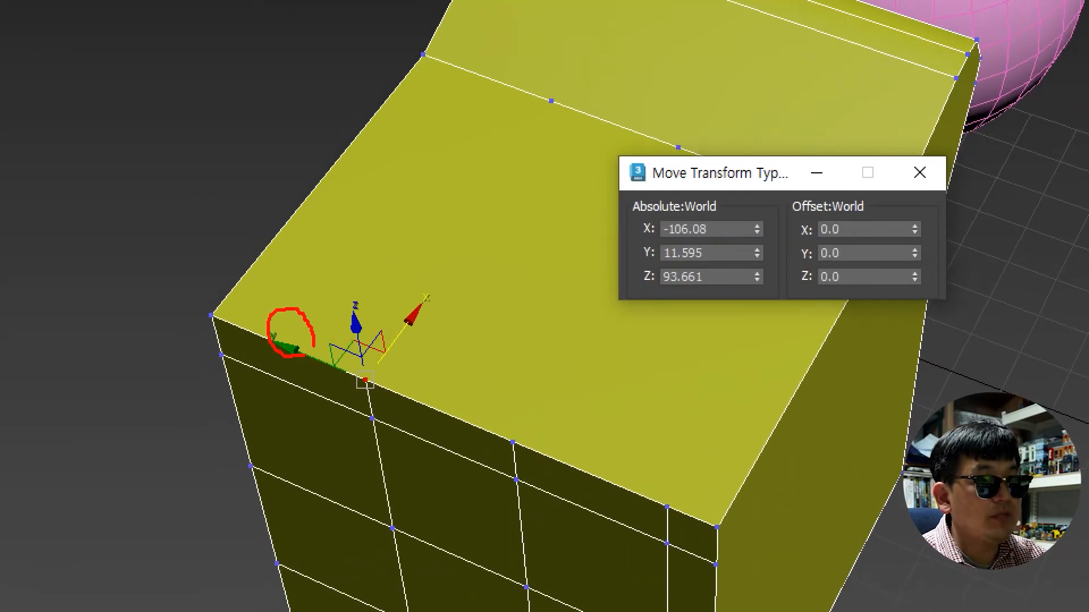
{"action": "left_click_drag", "start_coordinate": [216, 311], "coordinate": [339, 373]}
{"action": "key", "text": "Escape"}
{"action": "left_click_drag", "start_coordinate": [547, 293], "coordinate": [483, 294]}
{"action": "key", "text": "ctrl+c"}
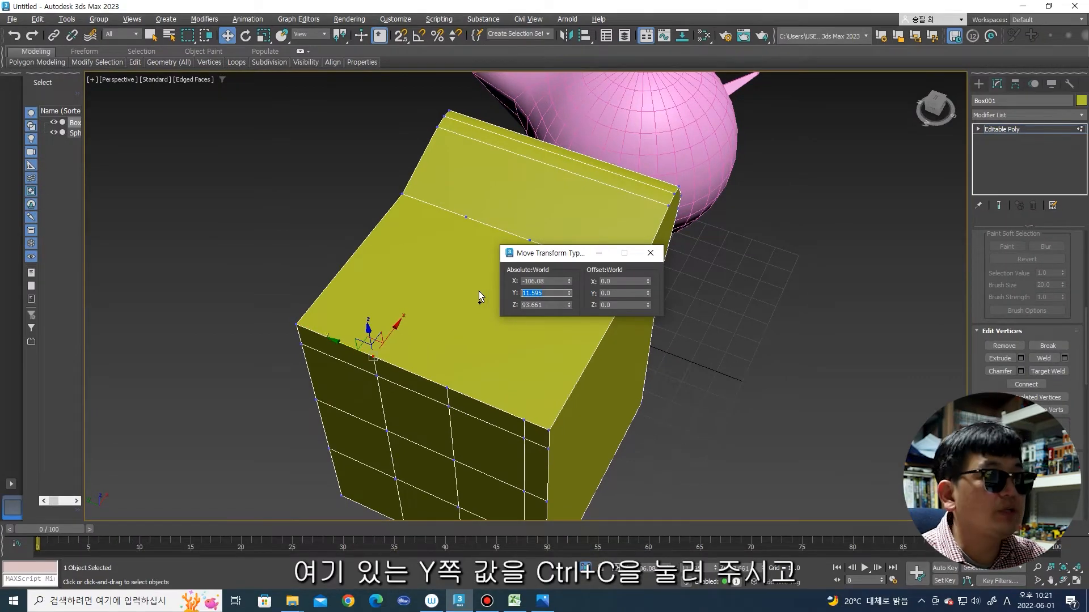
Step: Set the first inserted crease vertex's absolute world Y to the copied 11.595
{"action": "left_click", "coordinate": [464, 218]}
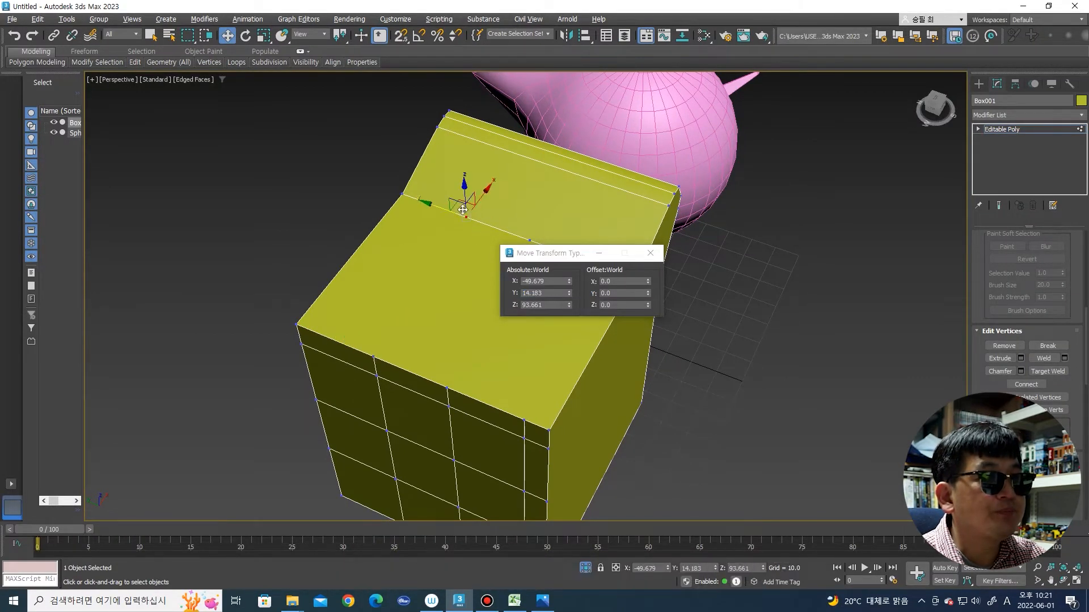
{"action": "left_click", "coordinate": [549, 294]}
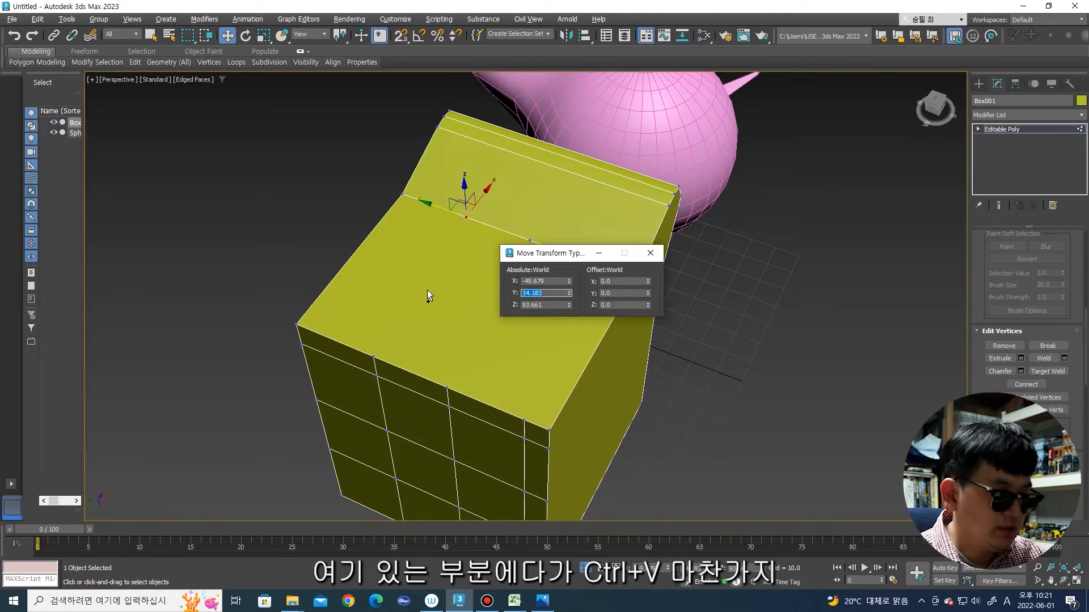
{"action": "key", "text": "ctrl+v"}
{"action": "key", "text": "Return"}
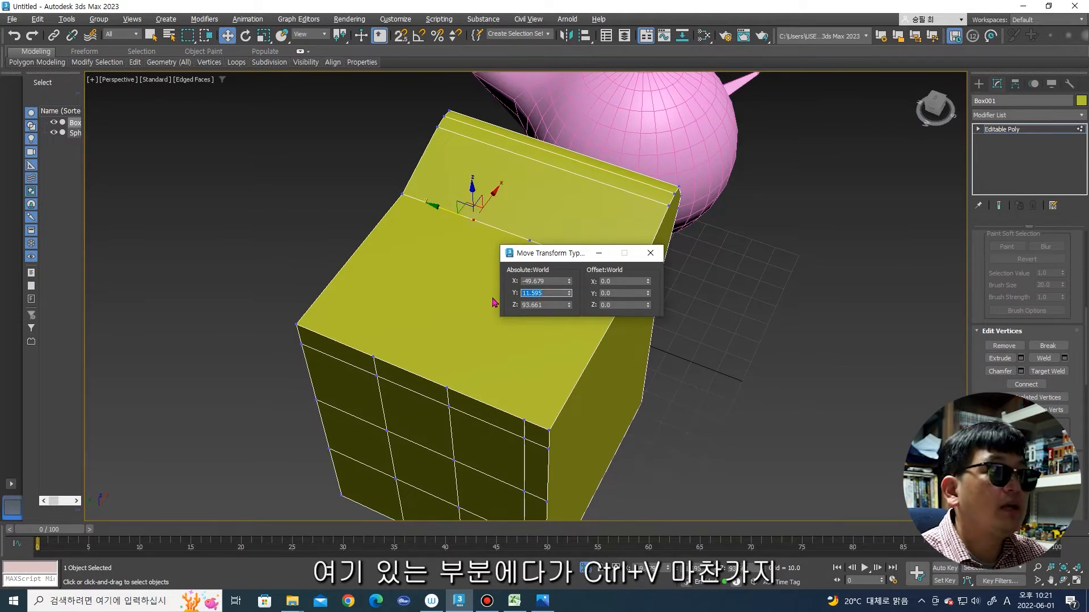
Step: Set the second inserted crease vertex's absolute world Y to -10.806, copied from the second division vertex on the front top edge
{"action": "left_click", "coordinate": [446, 389]}
{"action": "left_click", "coordinate": [551, 293]}
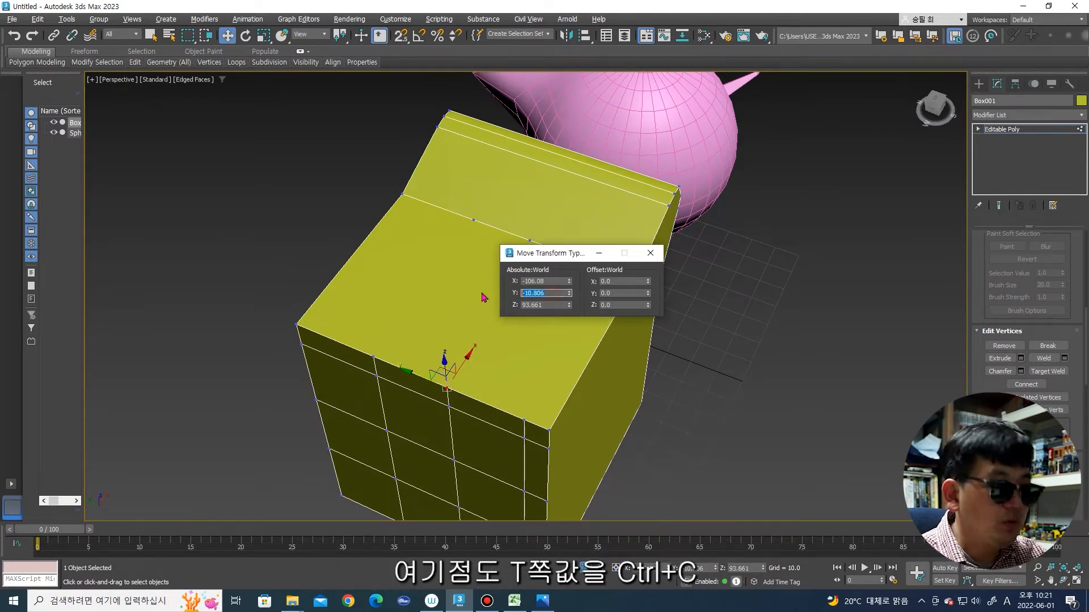
{"action": "left_click", "coordinate": [529, 239]}
{"action": "left_click", "coordinate": [545, 292]}
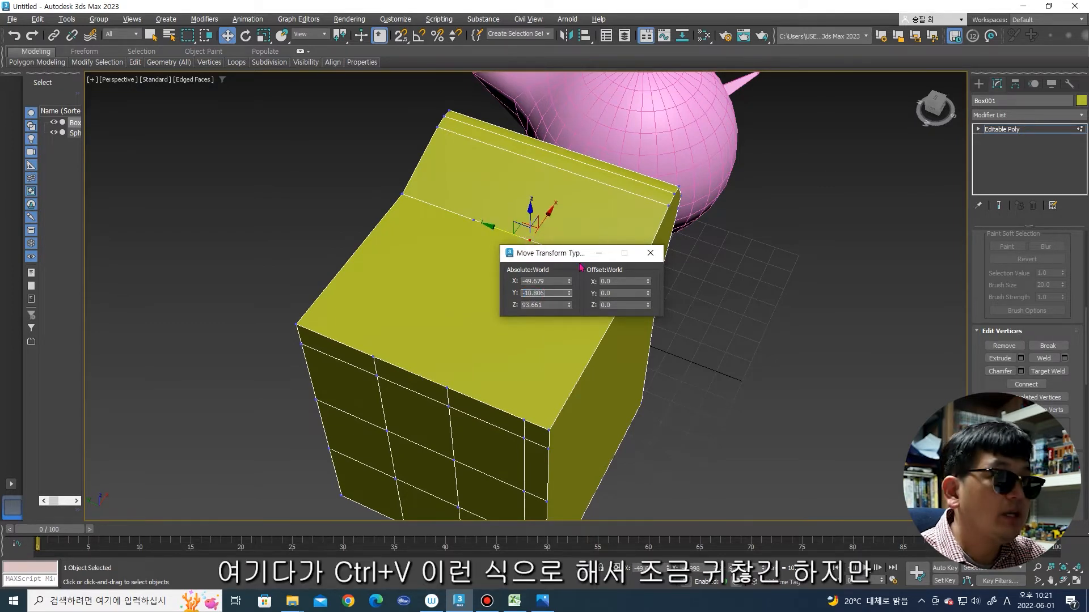
{"action": "left_click_drag", "start_coordinate": [585, 256], "coordinate": [735, 275]}
{"action": "key", "text": "Return"}
{"action": "left_click", "coordinate": [680, 251]}
Step: Copy the third front division vertex's absolute world Y, -33.207, and apply it to the third inserted crease vertex
{"action": "left_click", "coordinate": [526, 420]}
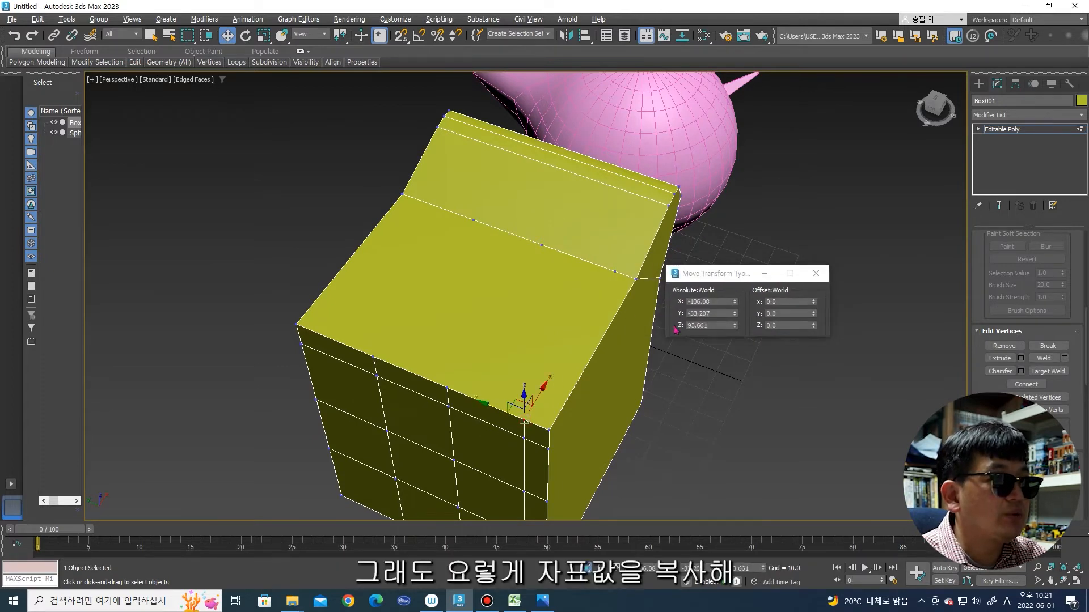
{"action": "double_click", "coordinate": [729, 313]}
{"action": "key", "text": "ctrl+c"}
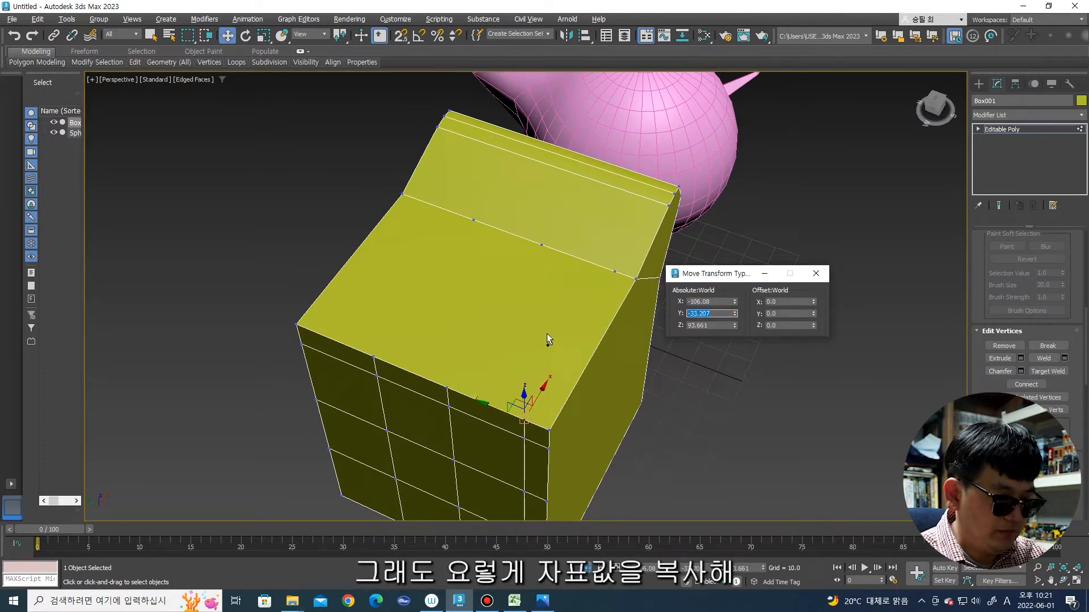
{"action": "left_click", "coordinate": [615, 271]}
{"action": "double_click", "coordinate": [717, 315]}
{"action": "key", "text": "ctrl+v"}
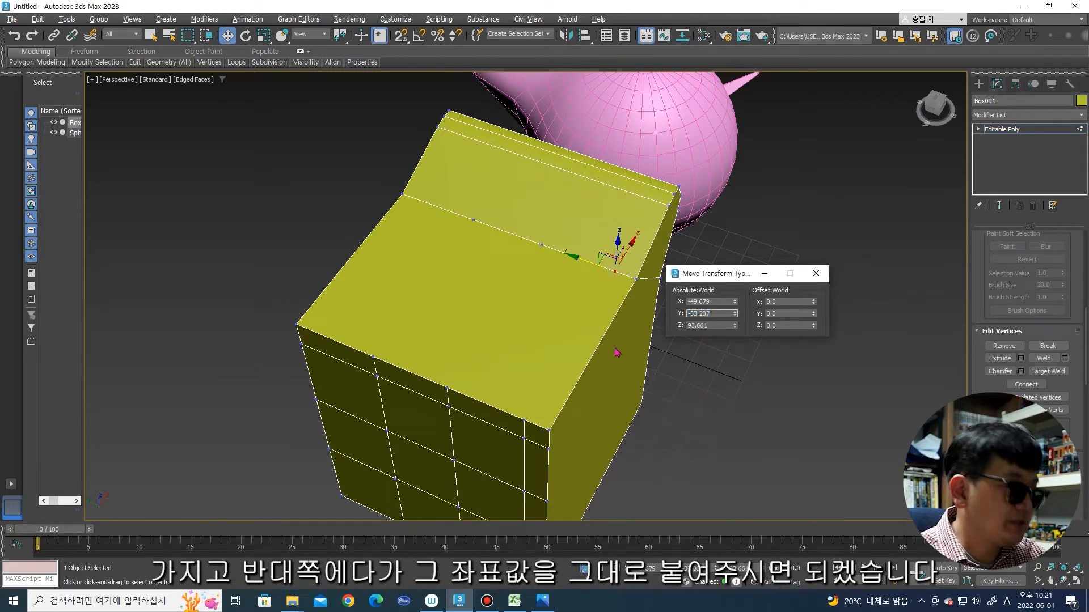
{"action": "key", "text": "Return"}
Step: Connect each of the three front top edge division vertices to its matching crease vertex across the box's top face
{"action": "left_click", "coordinate": [373, 353]}
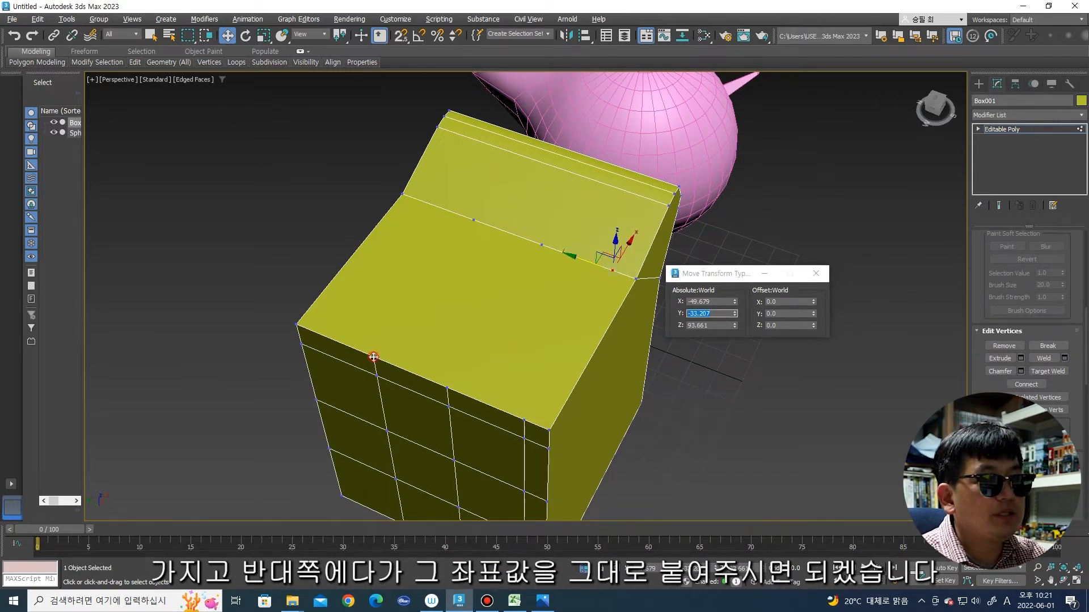
{"action": "left_click", "coordinate": [474, 222], "text": "ctrl"}
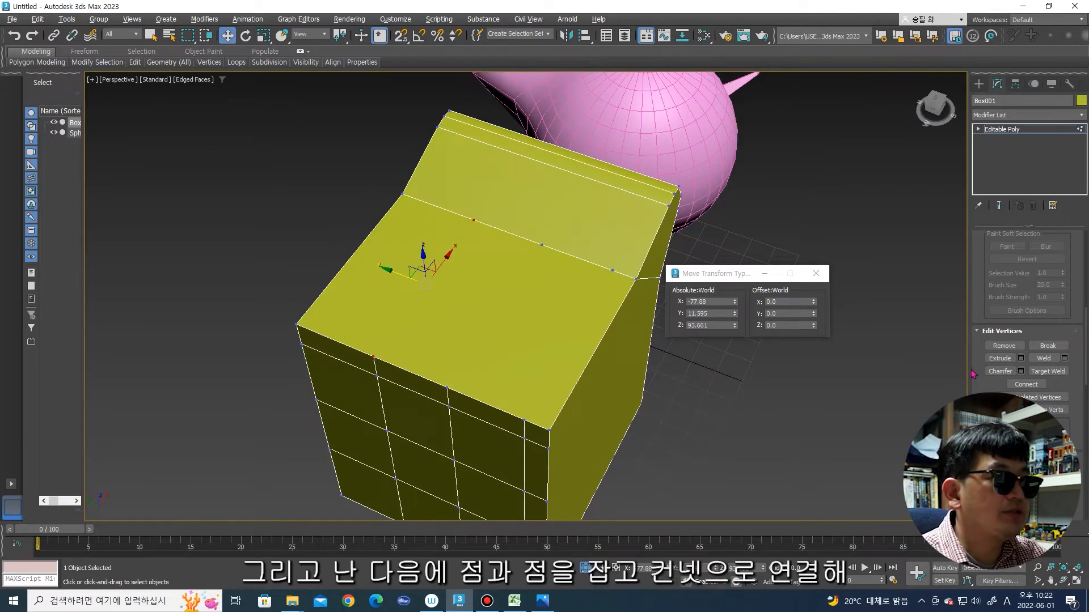
{"action": "left_click", "coordinate": [447, 387]}
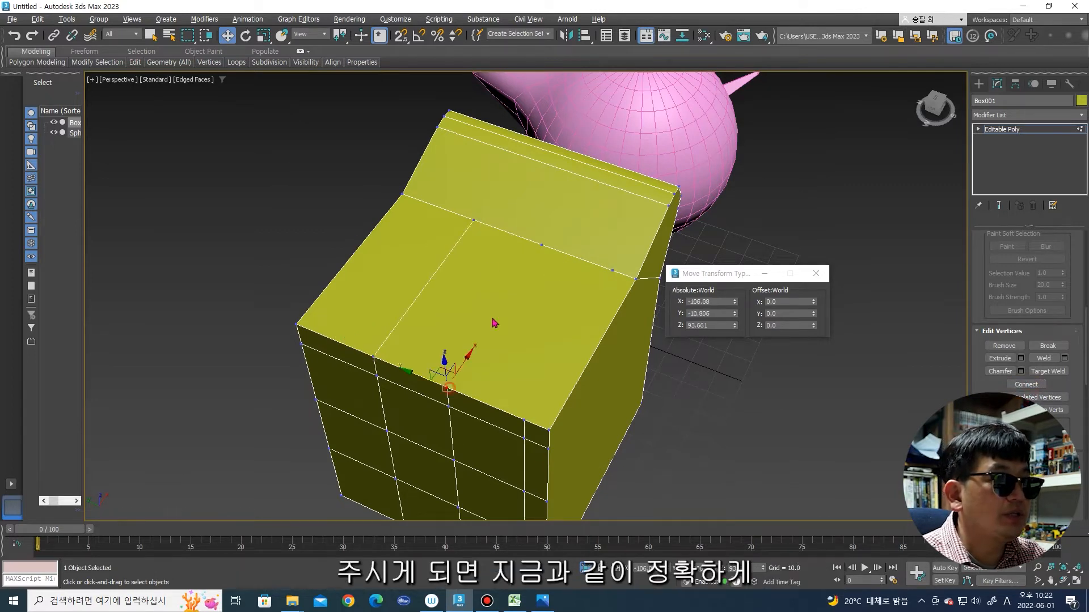
{"action": "left_click", "coordinate": [541, 245], "text": "ctrl"}
{"action": "left_click", "coordinate": [1020, 386]}
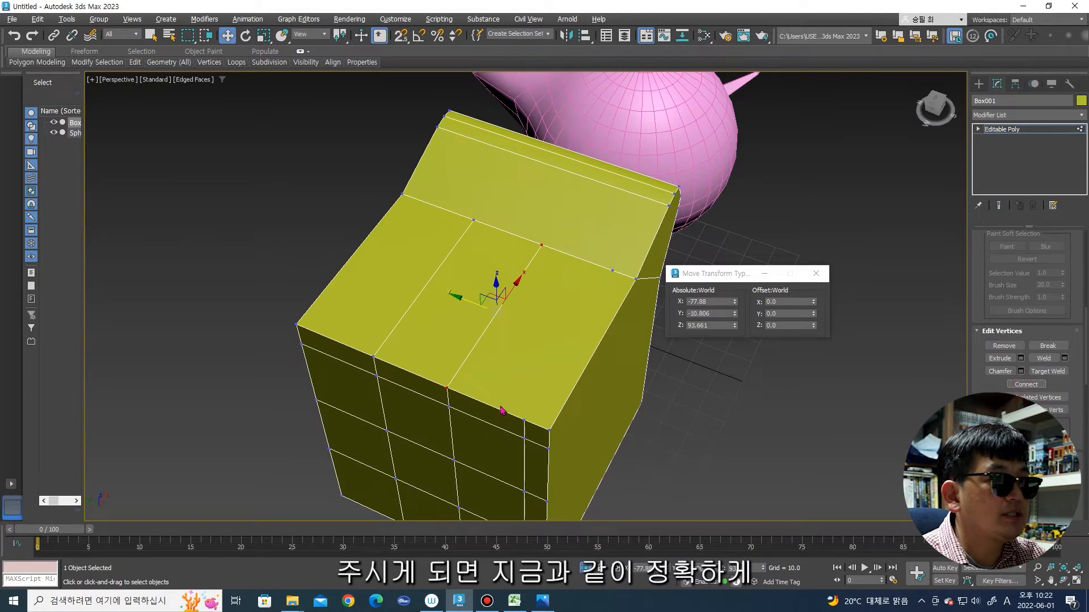
{"action": "left_click", "coordinate": [524, 420]}
{"action": "left_click", "coordinate": [612, 271], "text": "ctrl"}
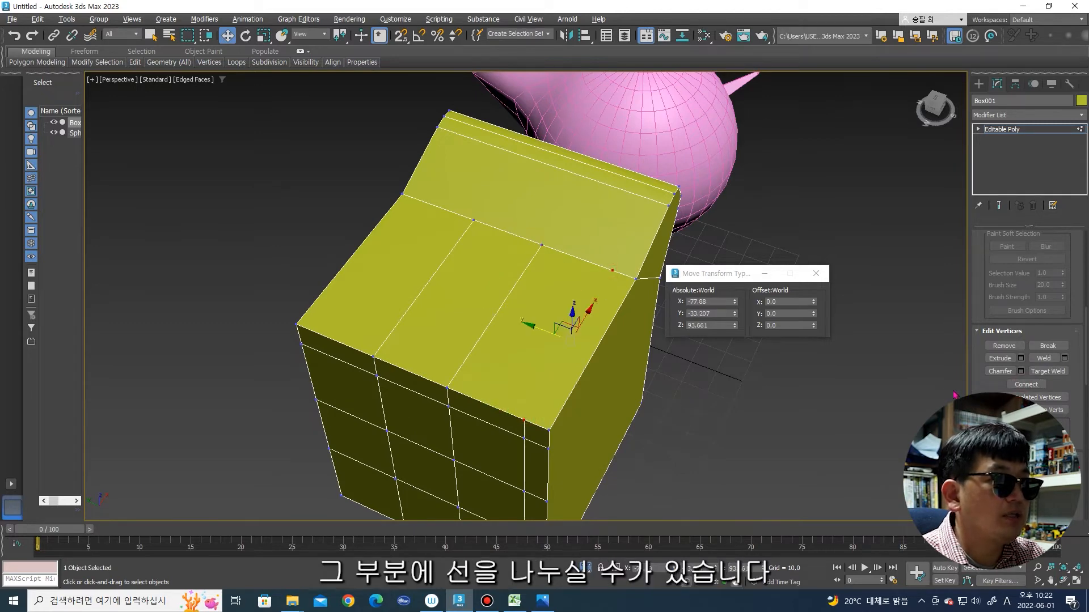
{"action": "left_click", "coordinate": [1025, 384]}
{"action": "scroll", "coordinate": [603, 422], "scroll_direction": "down", "scroll_amount": 5}
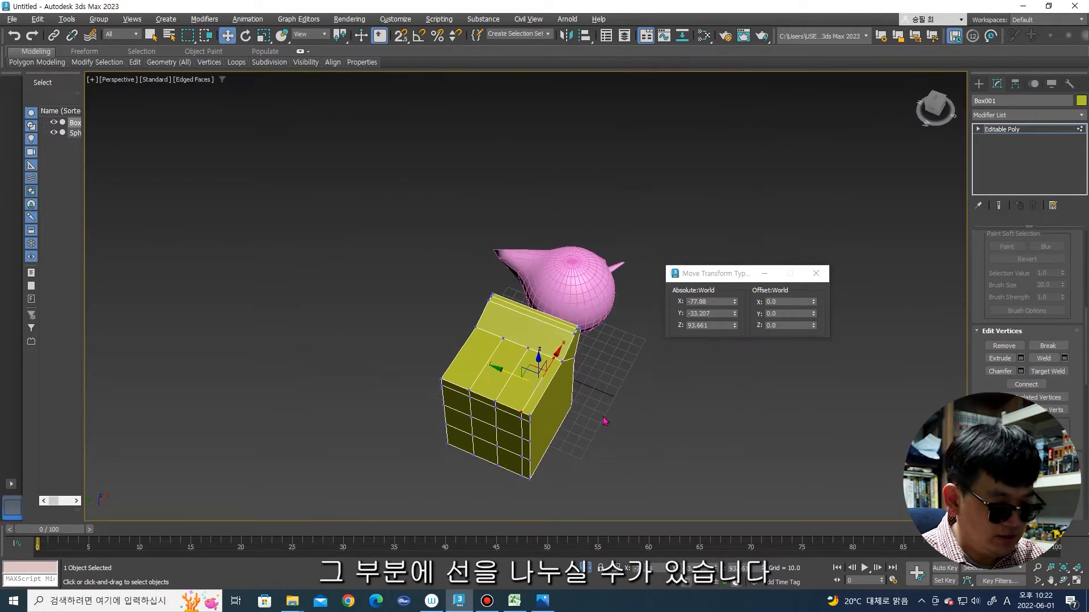
{"action": "middle_click_drag", "start_coordinate": [598, 409], "coordinate": [535, 393], "text": "alt"}
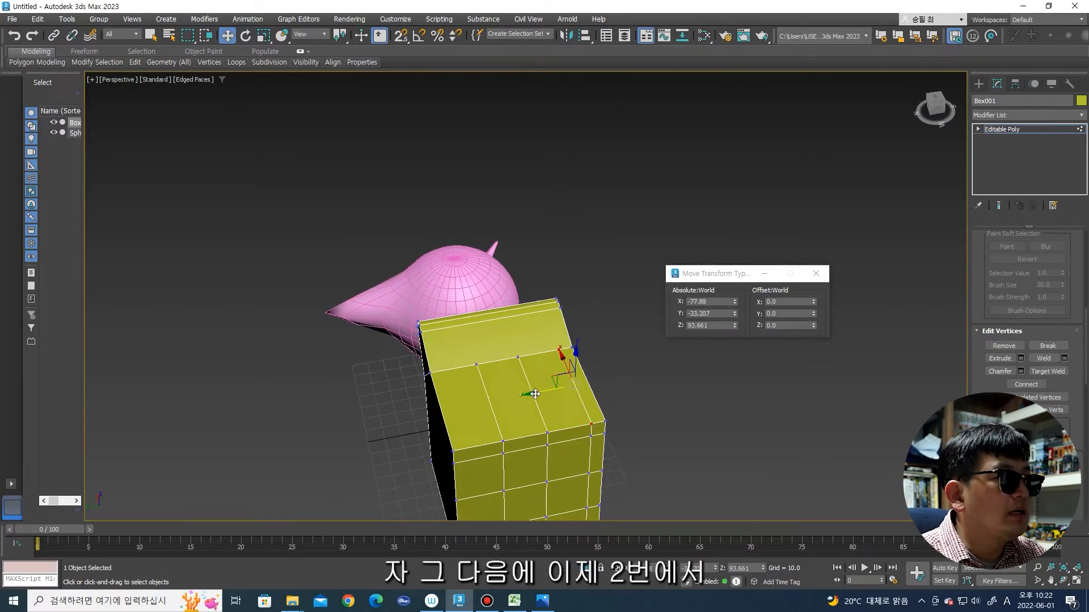
Step: Leave the box, select the sphere, and at edge level loop-select the horizontal edge ring around its upper part
{"action": "key", "text": "2"}
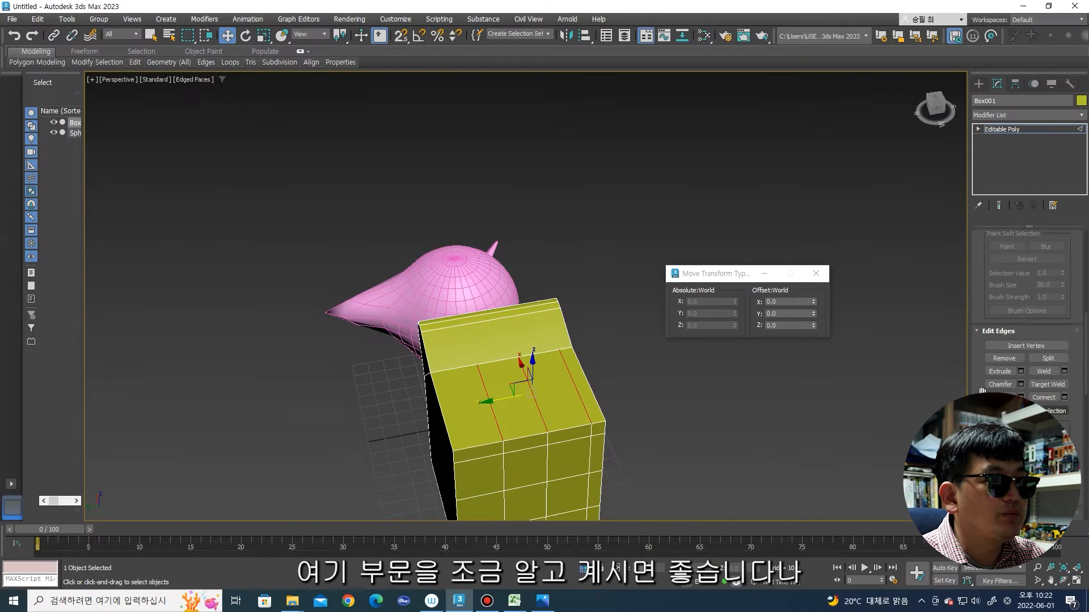
{"action": "scroll", "coordinate": [448, 362], "scroll_direction": "up", "scroll_amount": 3}
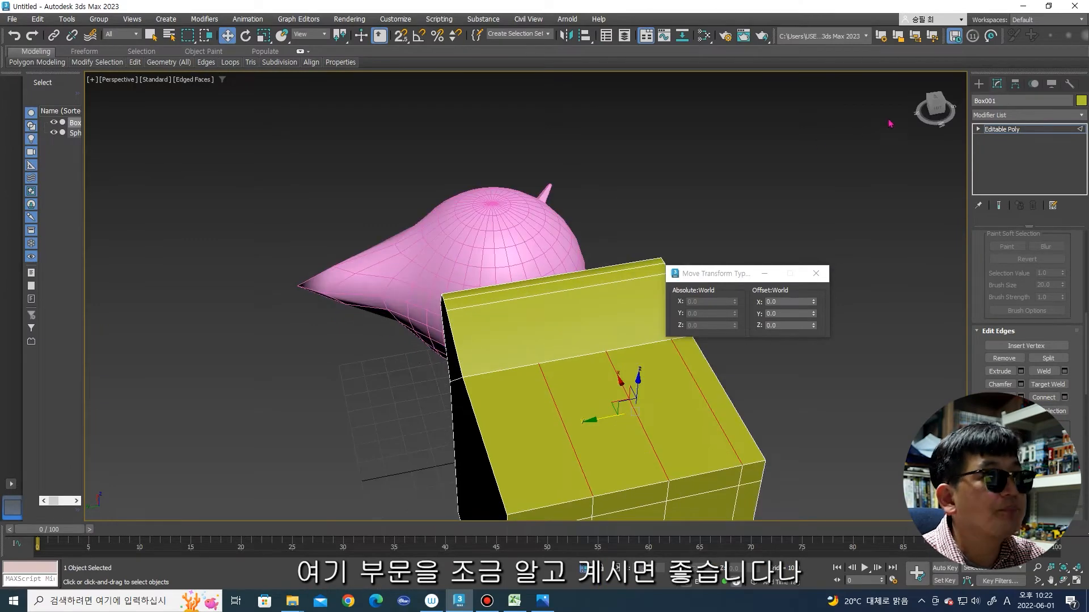
{"action": "left_click", "coordinate": [979, 83]}
{"action": "left_click", "coordinate": [407, 282]}
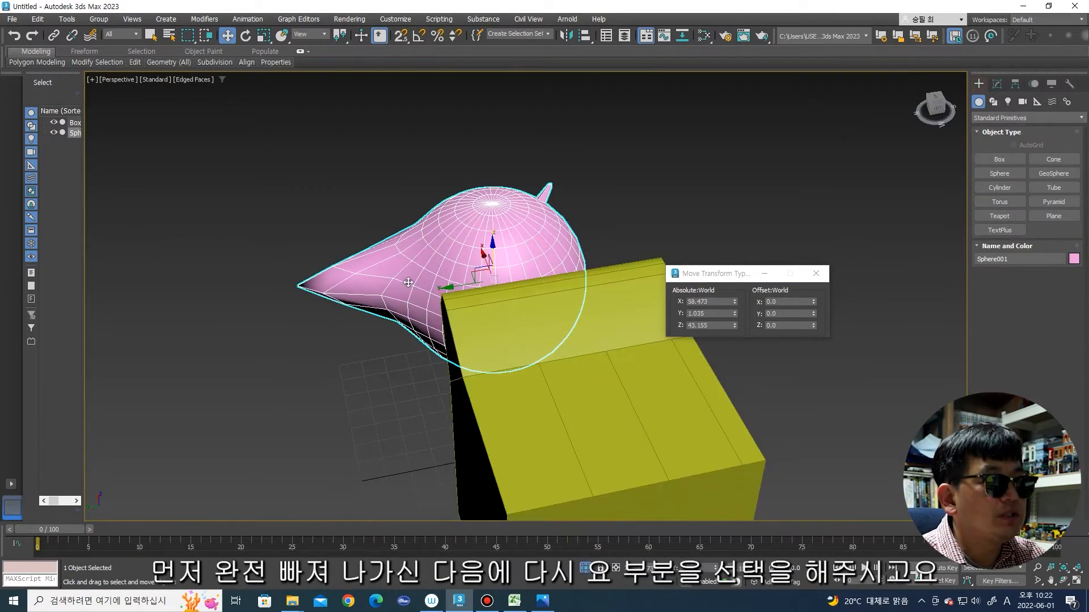
{"action": "middle_click_drag", "start_coordinate": [407, 282], "coordinate": [438, 310], "text": "alt"}
{"action": "key", "text": "2"}
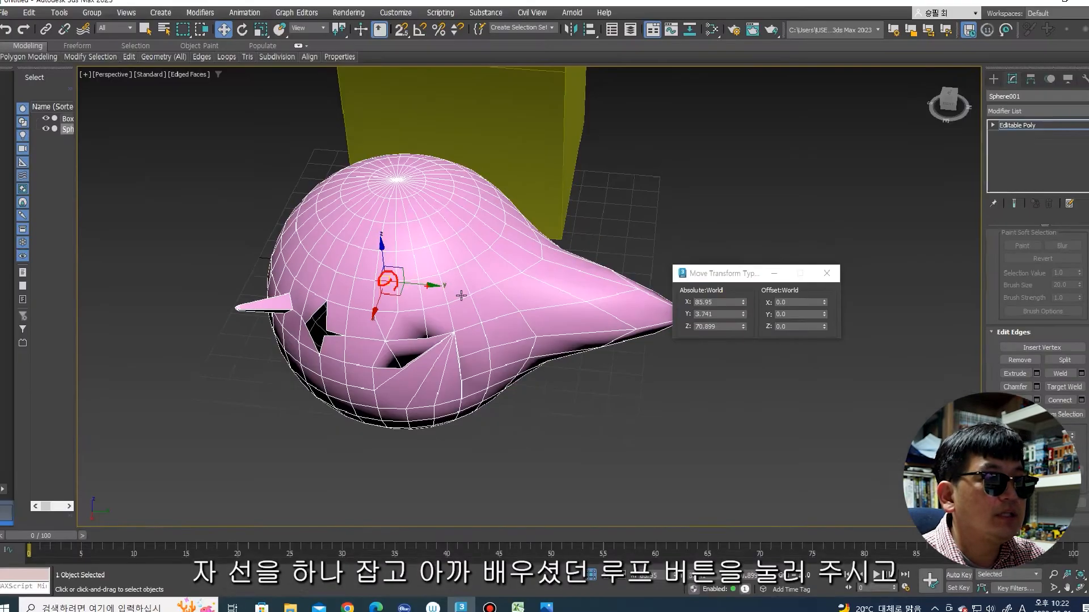
{"action": "scroll", "coordinate": [1067, 316], "scroll_direction": "up", "scroll_amount": 5}
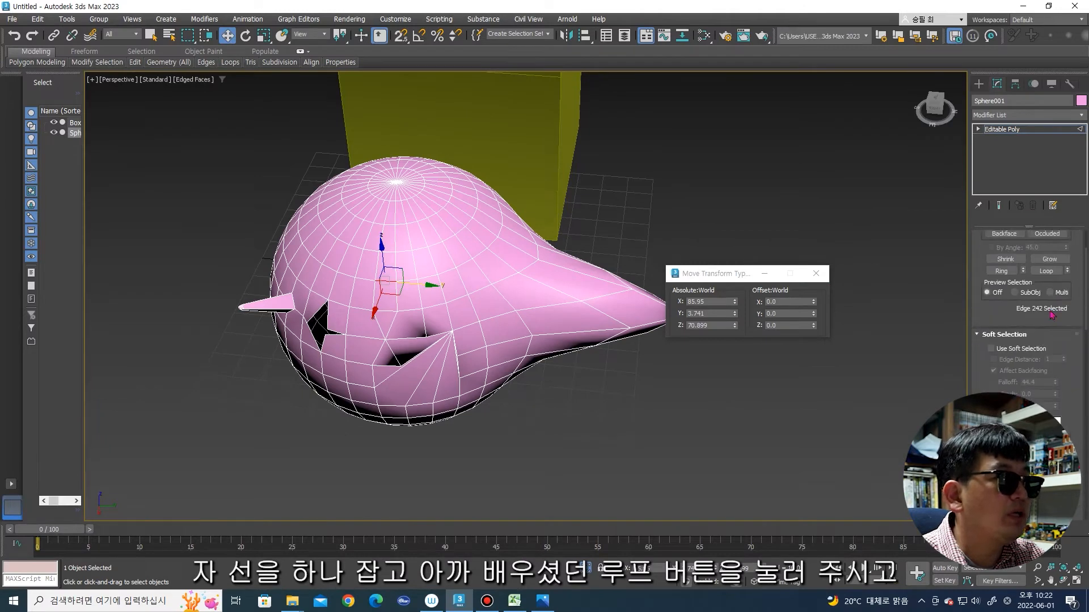
{"action": "scroll", "coordinate": [1051, 316], "scroll_direction": "up", "scroll_amount": 2}
{"action": "left_click", "coordinate": [1046, 304]}
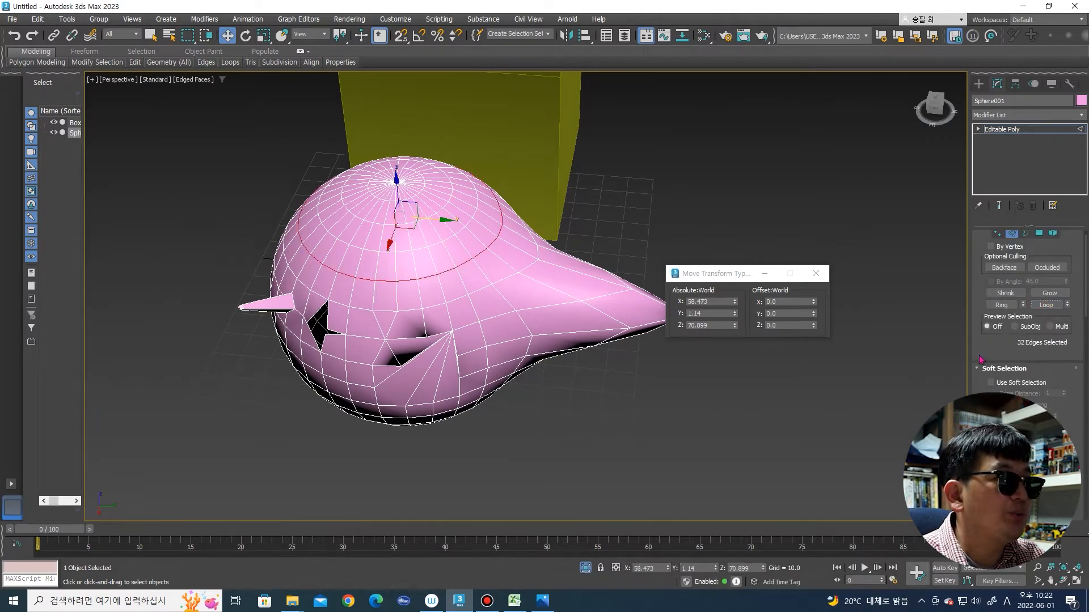
Step: Create a shape from the selected edge loop with the shape type set to Linear
{"action": "scroll", "coordinate": [980, 359], "scroll_direction": "down", "scroll_amount": 6}
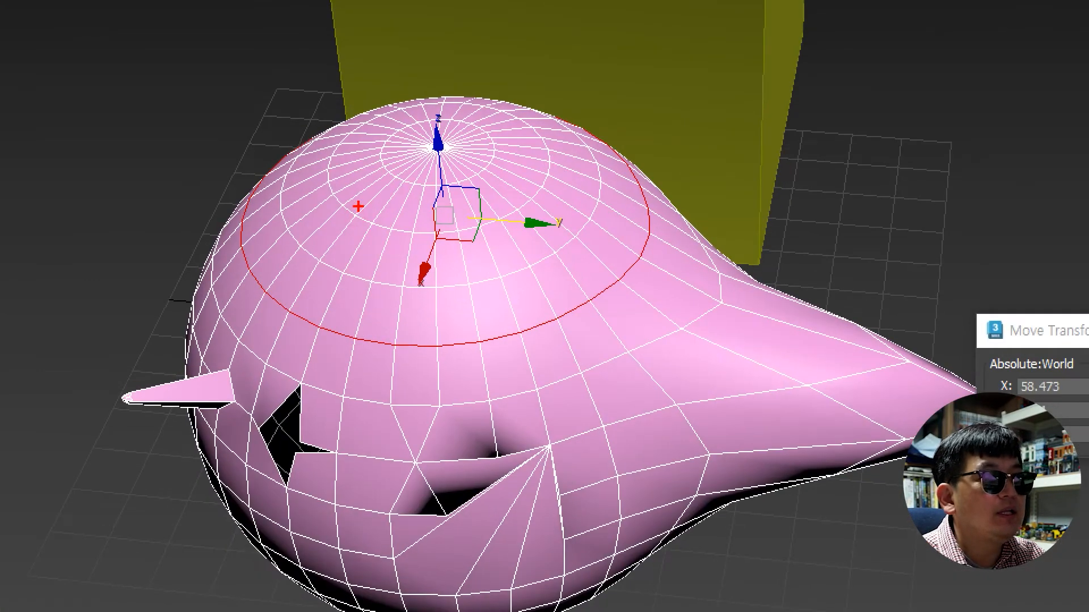
{"action": "left_click_drag", "start_coordinate": [364, 191], "coordinate": [338, 324]}
{"action": "left_click_drag", "start_coordinate": [322, 281], "coordinate": [384, 317]}
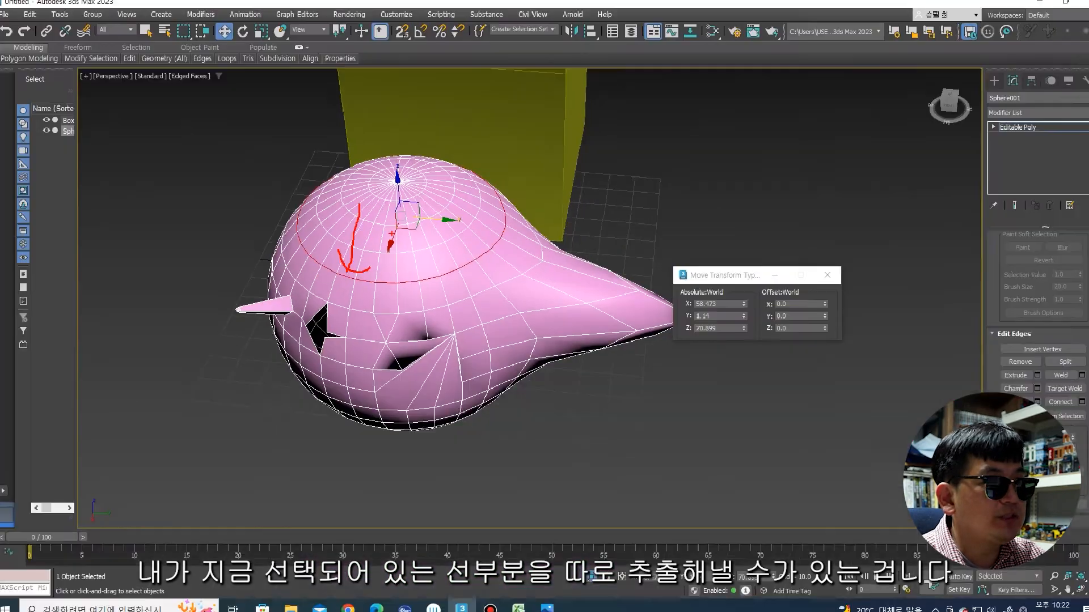
{"action": "left_click", "coordinate": [1028, 411]}
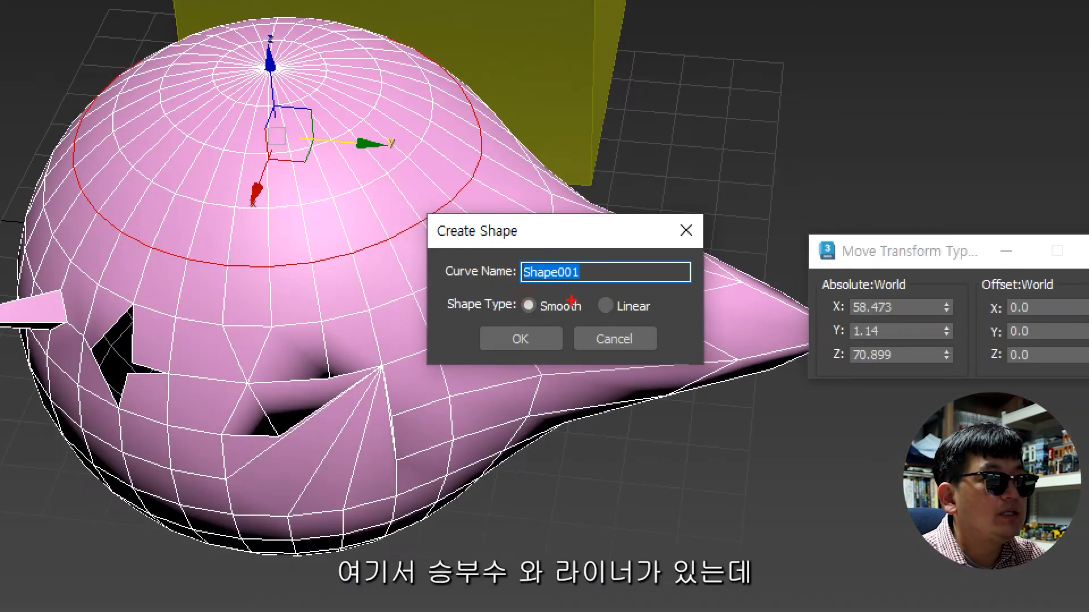
{"action": "left_click_drag", "start_coordinate": [555, 299], "coordinate": [538, 285]}
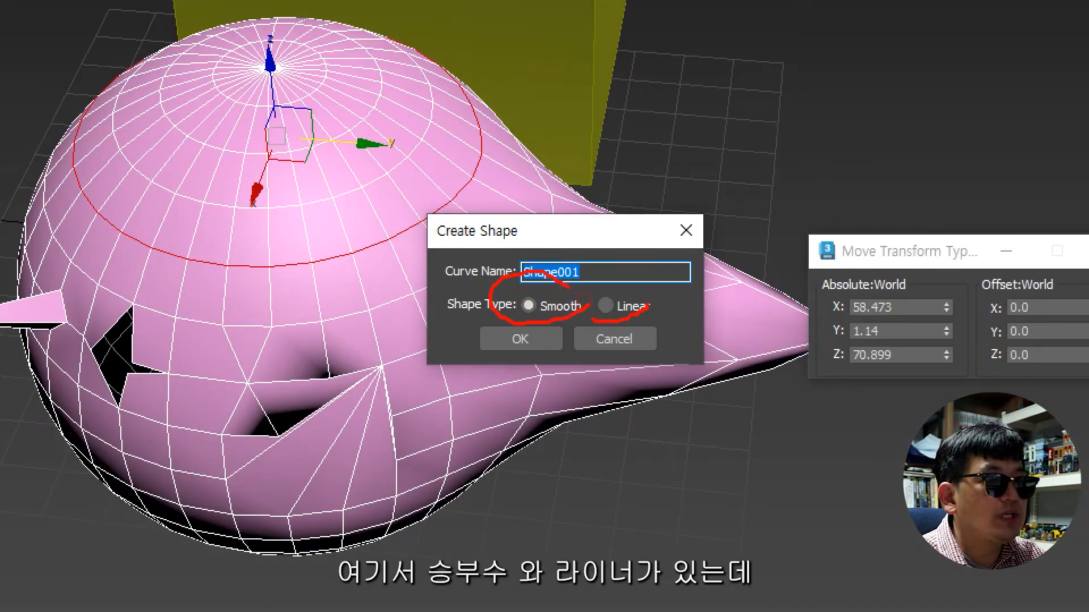
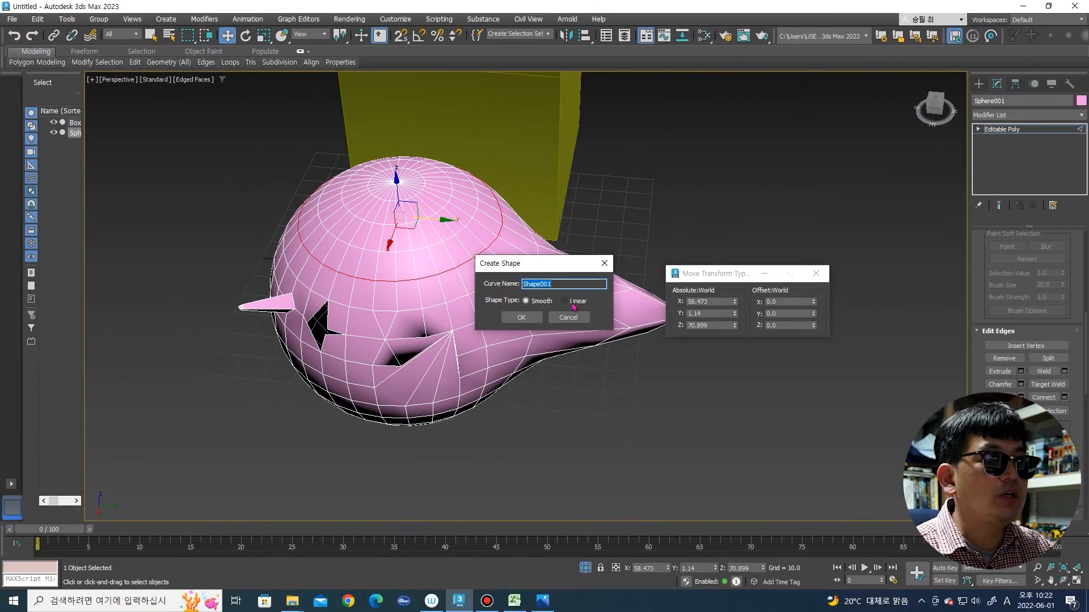
{"action": "left_click", "coordinate": [606, 306]}
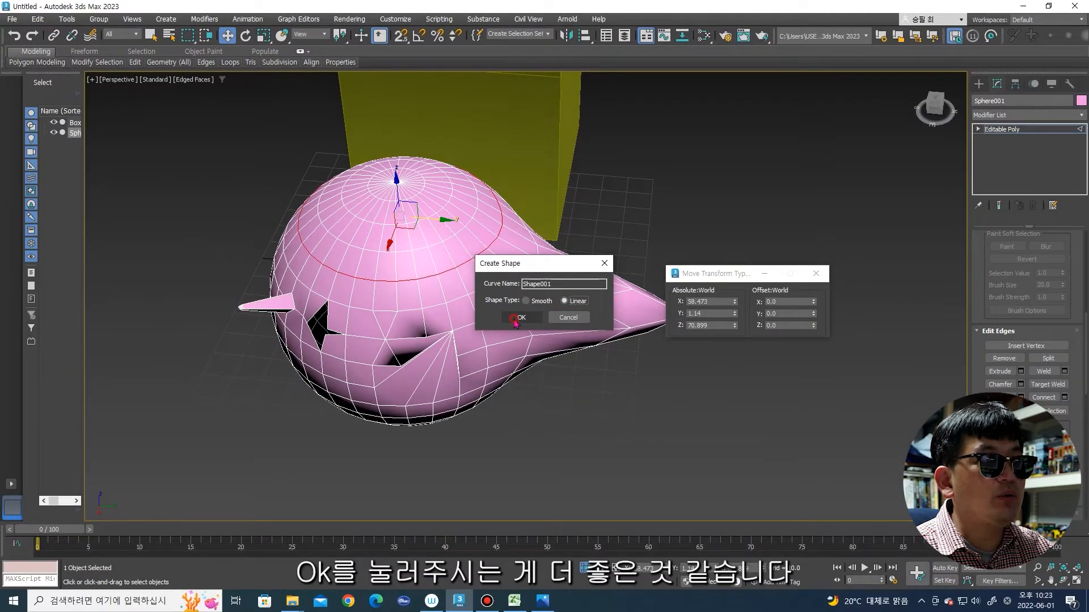
{"action": "left_click", "coordinate": [516, 319]}
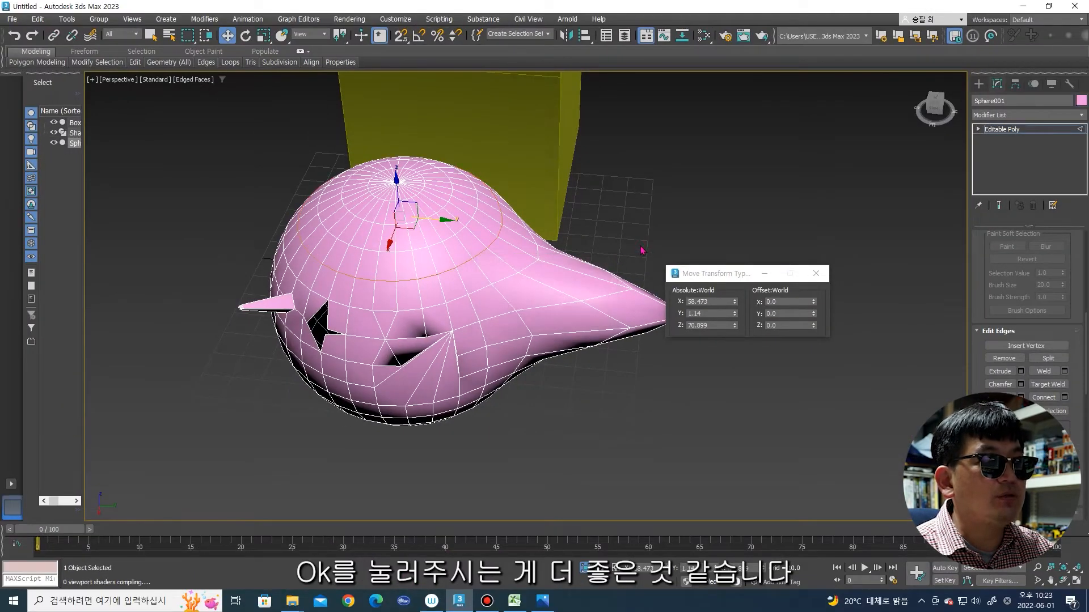
Step: Leave edge level, move the extracted circular shape up above the sphere, and reselect the sphere
{"action": "left_click", "coordinate": [710, 190]}
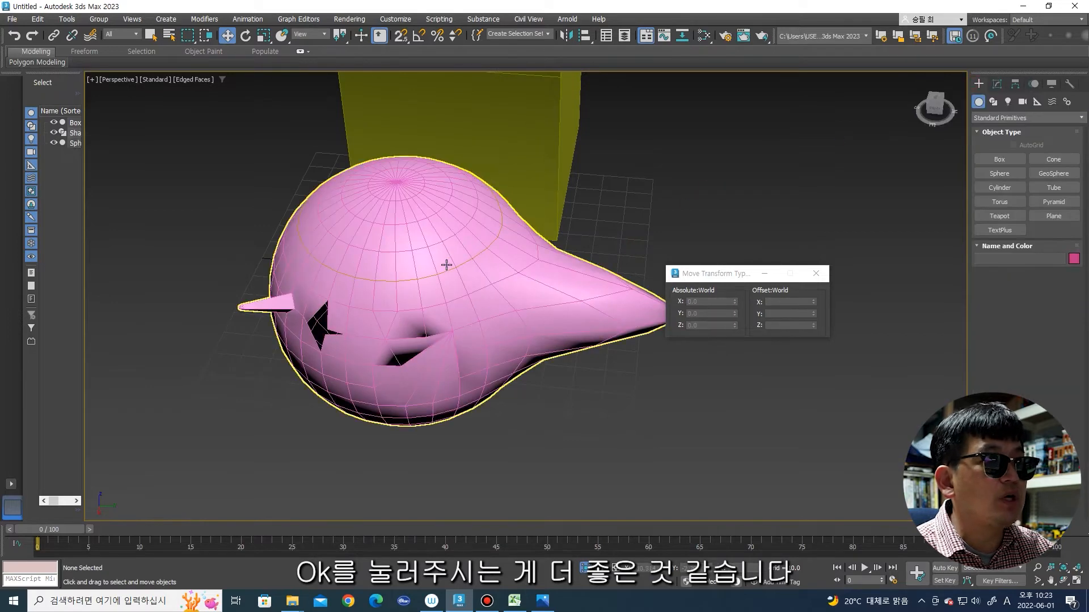
{"action": "left_click", "coordinate": [445, 269]}
{"action": "left_click_drag", "start_coordinate": [404, 266], "coordinate": [450, 224]}
{"action": "left_click", "coordinate": [518, 273]}
{"action": "middle_click_drag", "start_coordinate": [557, 307], "coordinate": [545, 284], "text": "alt"}
{"action": "left_click_drag", "start_coordinate": [450, 229], "coordinate": [454, 152]}
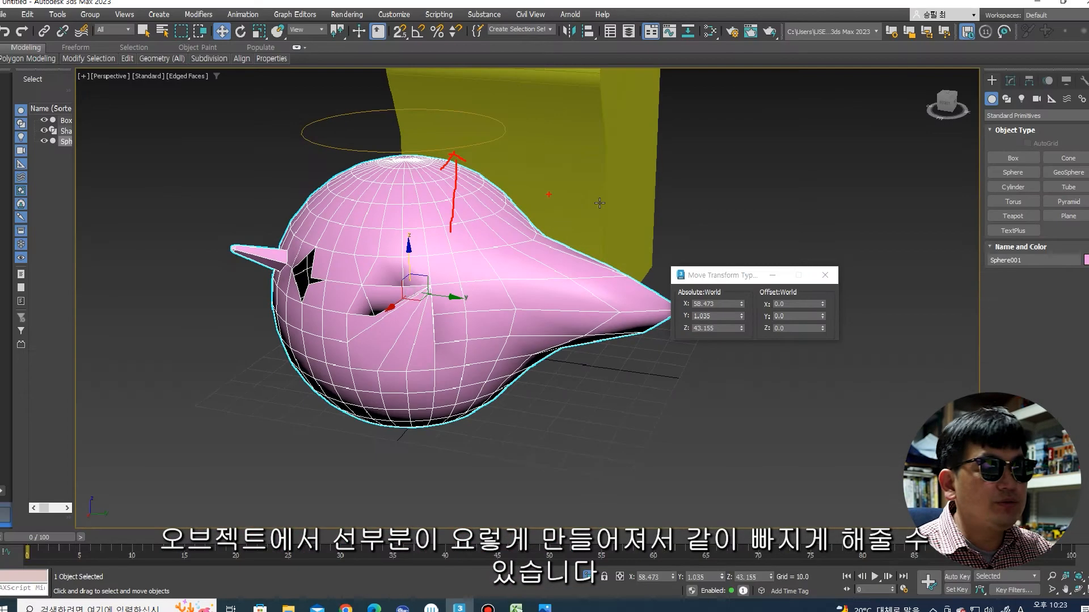
{"action": "key", "text": "Escape"}
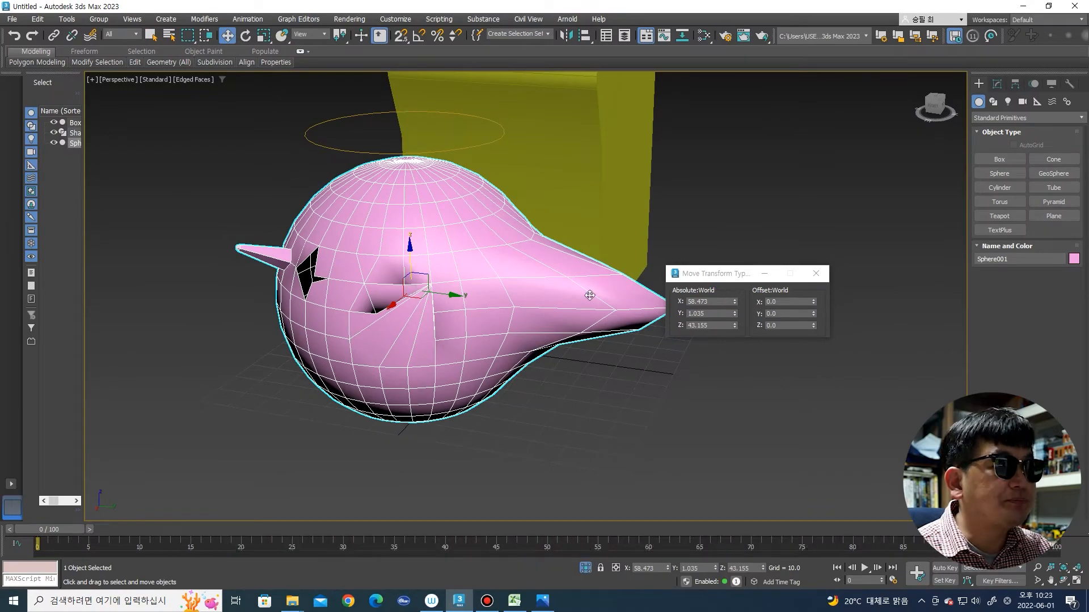
Step: Enter polygon level on the sphere with its lower curved side in view
{"action": "middle_click_drag", "start_coordinate": [736, 376], "coordinate": [754, 359]}
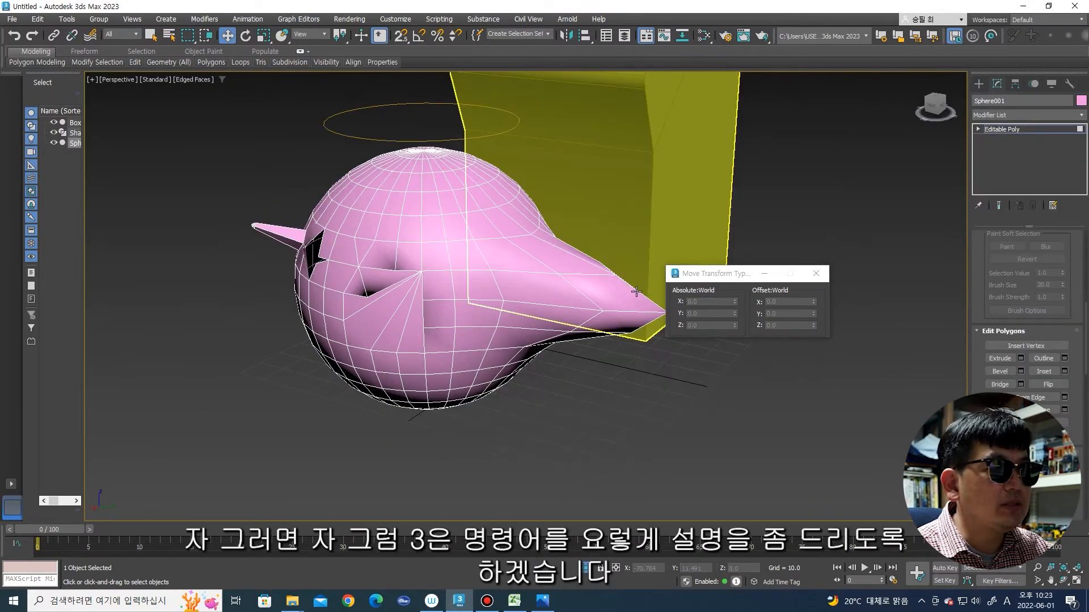
{"action": "middle_click_drag", "start_coordinate": [635, 291], "coordinate": [537, 267], "text": "alt"}
{"action": "scroll", "coordinate": [454, 337], "scroll_direction": "up", "scroll_amount": 3}
{"action": "key", "text": "4"}
{"action": "scroll", "coordinate": [465, 350], "scroll_direction": "up", "scroll_amount": 4}
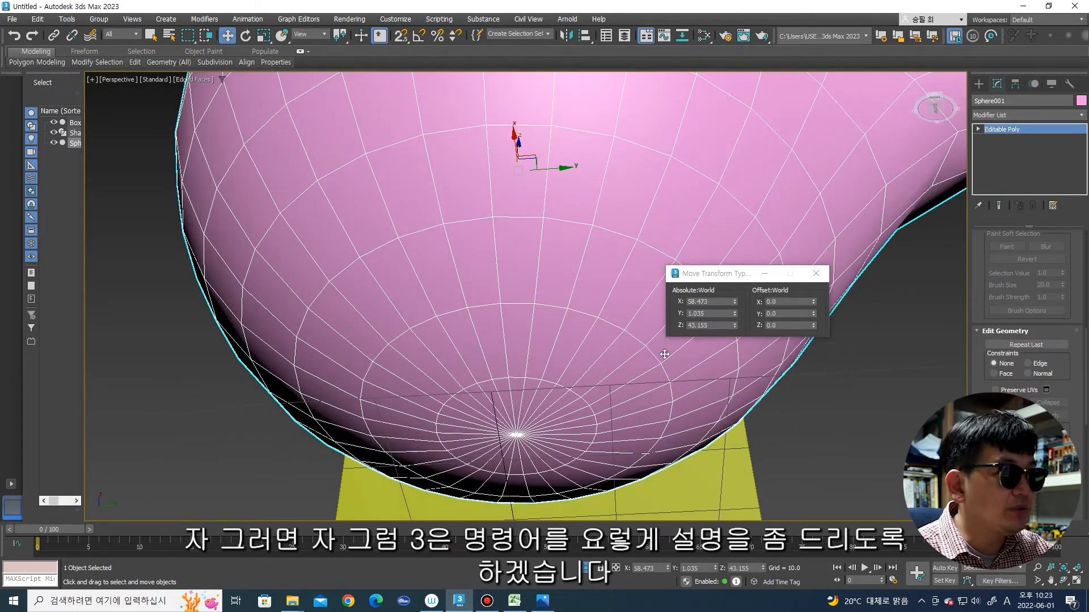
{"action": "scroll", "coordinate": [1013, 347], "scroll_direction": "up", "scroll_amount": 10}
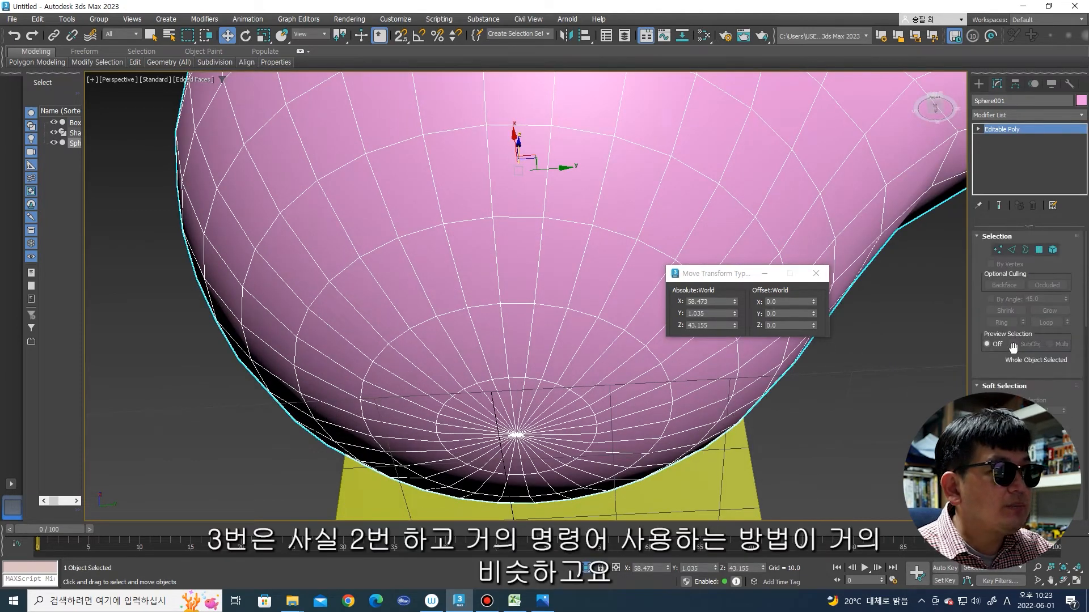
{"action": "key", "text": "4"}
{"action": "middle_click_drag", "start_coordinate": [616, 219], "coordinate": [534, 287], "text": "alt"}
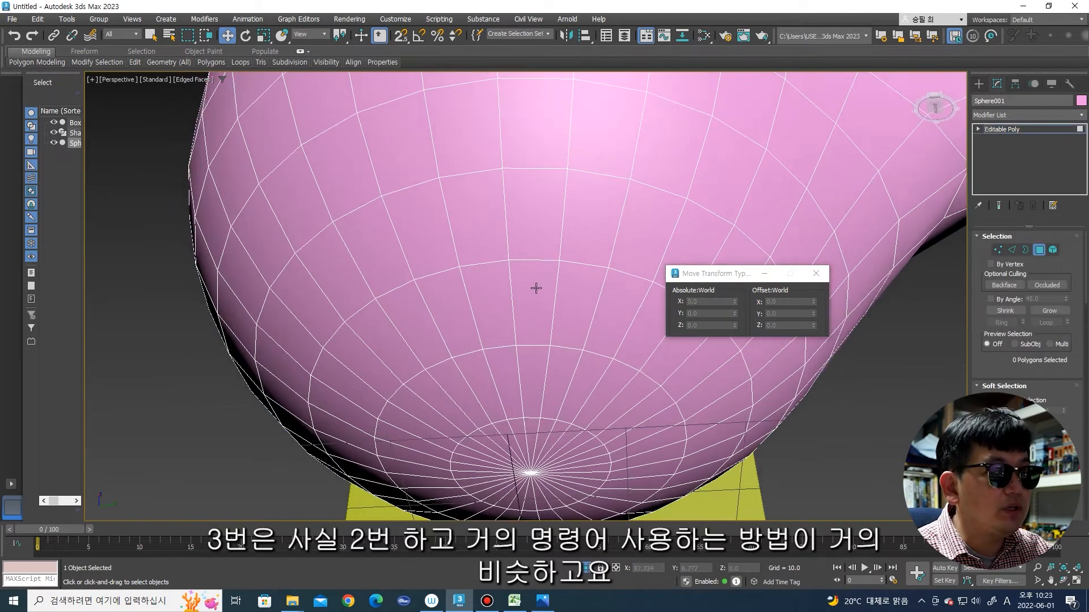
Step: Delete a block of six polygons, two wide and three high, from the sphere's lower side near the pole
{"action": "left_click", "coordinate": [518, 278]}
{"action": "left_click", "coordinate": [493, 274], "text": "ctrl"}
{"action": "left_click", "coordinate": [491, 231], "text": "ctrl"}
{"action": "left_click", "coordinate": [535, 222], "text": "ctrl"}
{"action": "middle_click_drag", "start_coordinate": [535, 227], "coordinate": [542, 287], "text": "alt"}
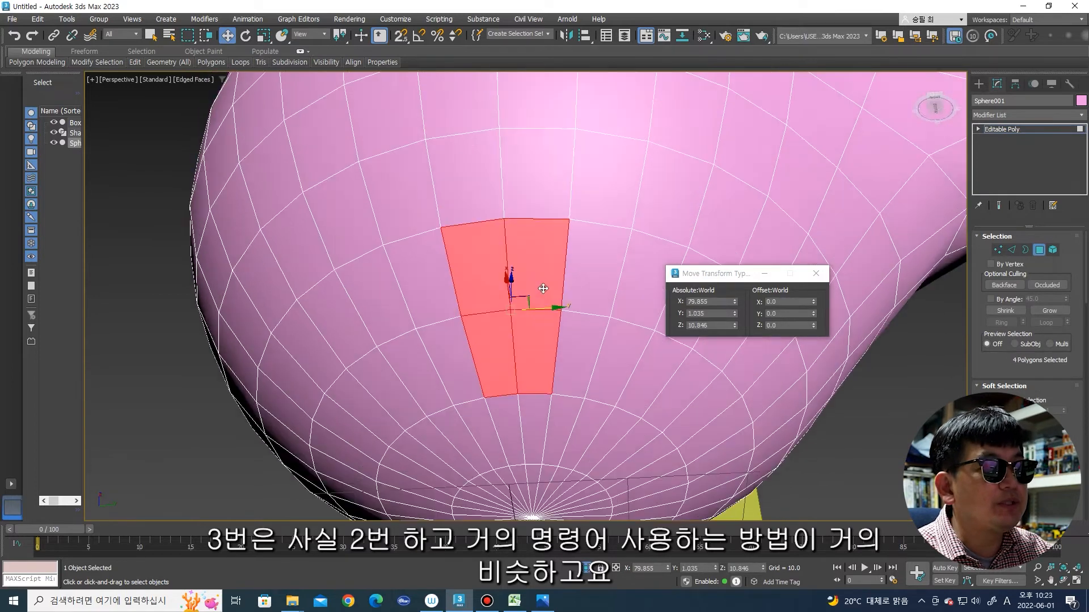
{"action": "scroll", "coordinate": [542, 287], "scroll_direction": "down", "scroll_amount": 3}
{"action": "left_click", "coordinate": [534, 248], "text": "ctrl"}
{"action": "left_click", "coordinate": [505, 244], "text": "ctrl"}
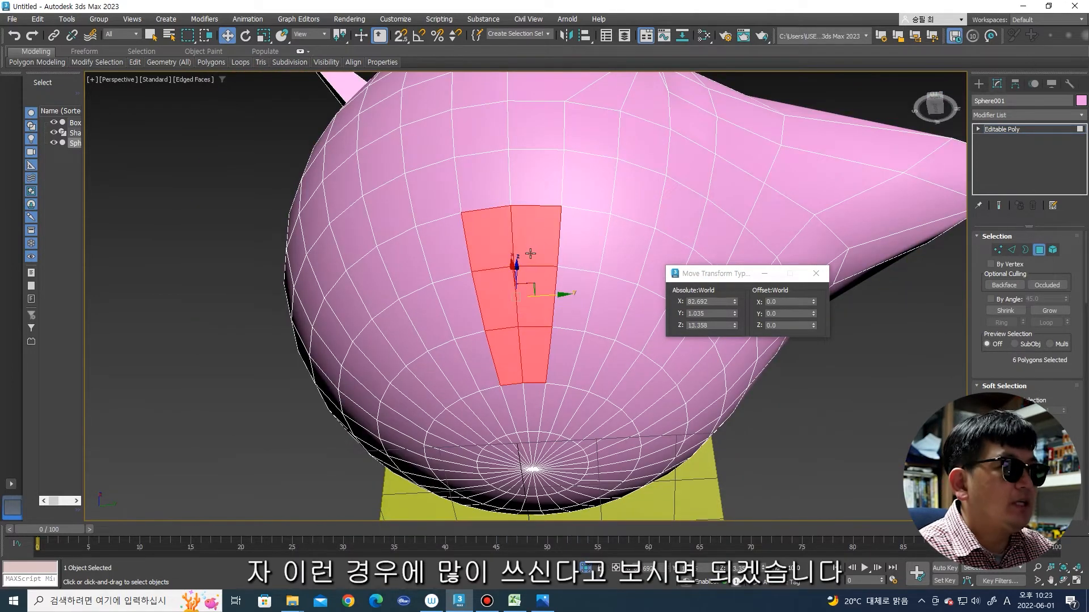
{"action": "key", "text": "Delete"}
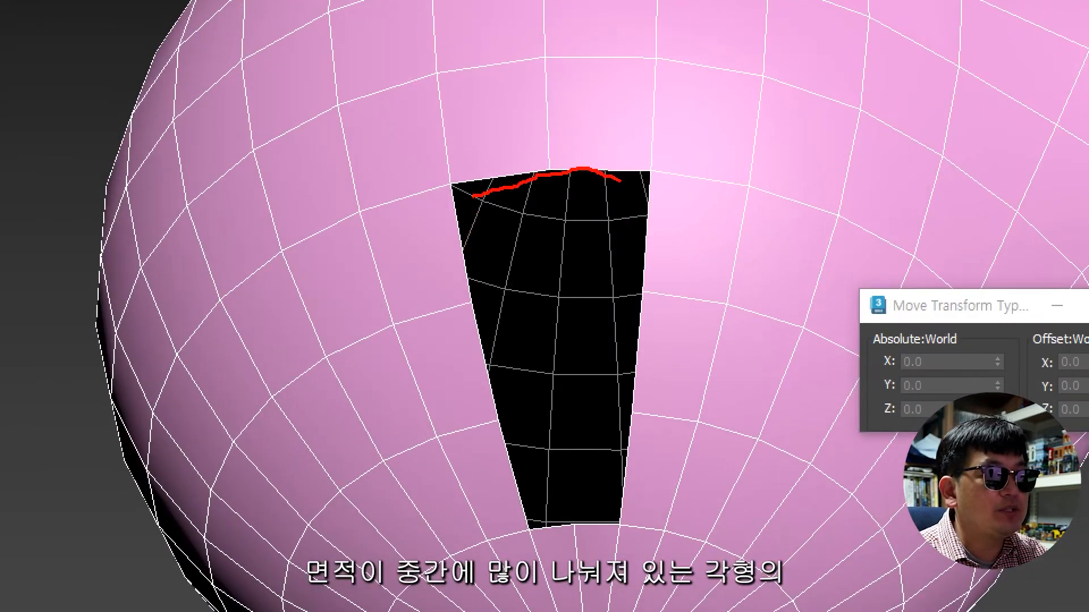
Step: Switch to border level, select the border around the sphere's opened hole, and close it with Cap
{"action": "mouse_move", "coordinate": [620, 180]}
{"action": "left_mouse_down"}
{"action": "mouse_move", "coordinate": [601, 599]}
{"action": "mouse_move", "coordinate": [474, 226]}
{"action": "left_mouse_up"}
{"action": "key", "text": "Escape"}
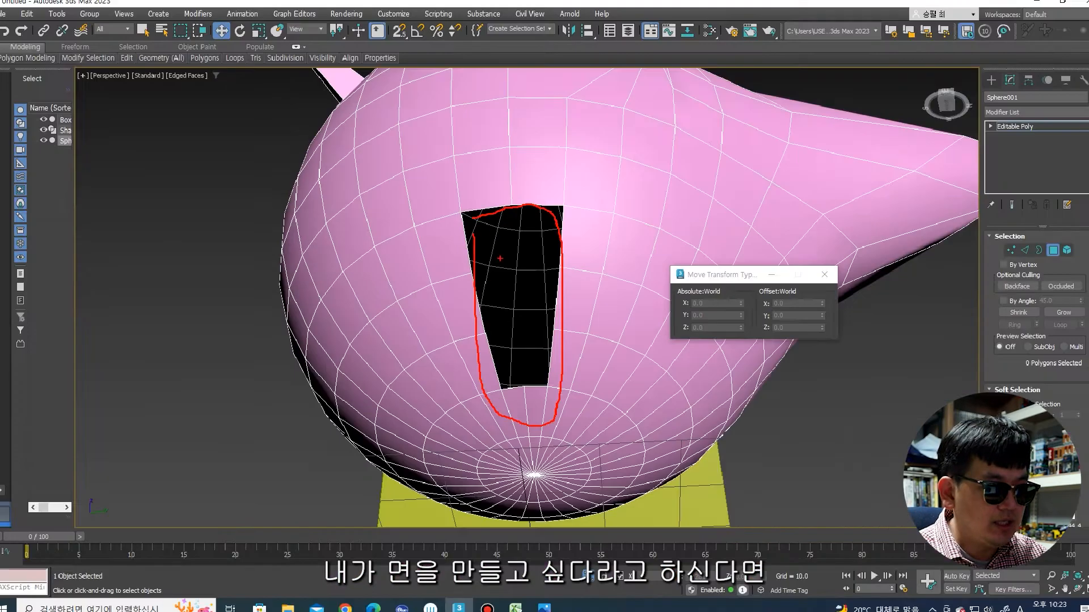
{"action": "key", "text": "3"}
{"action": "left_click", "coordinate": [499, 208]}
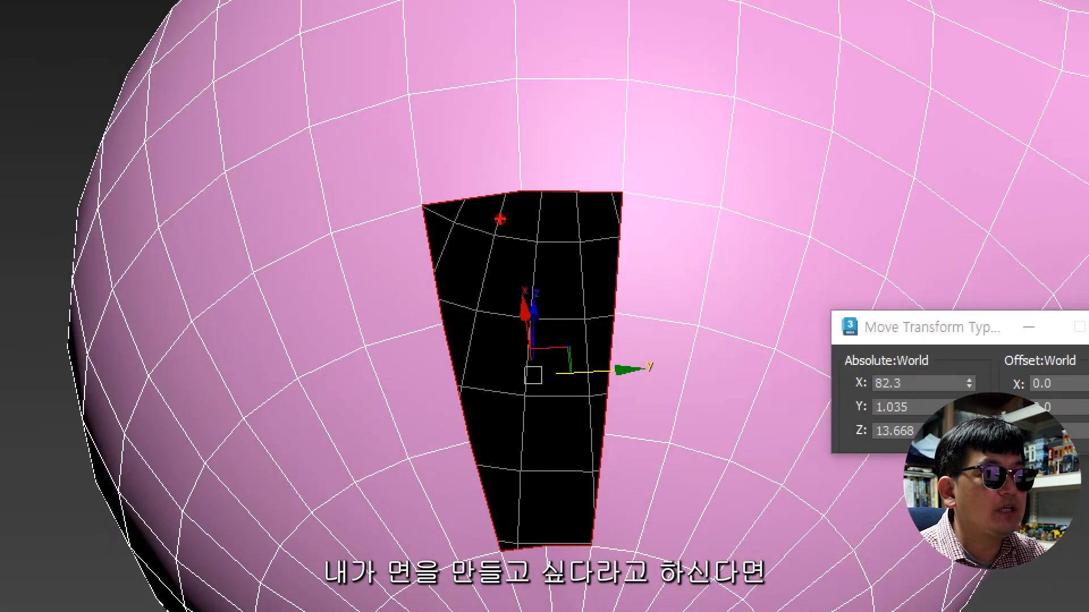
{"action": "mouse_move", "coordinate": [524, 301]}
{"action": "left_mouse_down"}
{"action": "mouse_move", "coordinate": [490, 243]}
{"action": "mouse_move", "coordinate": [531, 312]}
{"action": "left_mouse_up"}
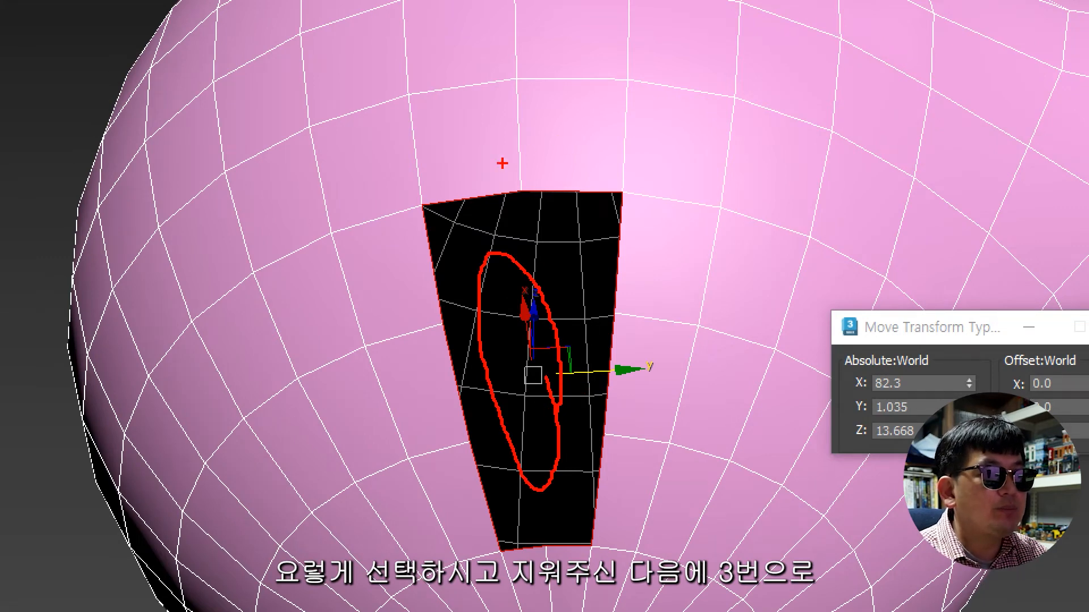
{"action": "left_click_drag", "start_coordinate": [479, 125], "coordinate": [477, 186]}
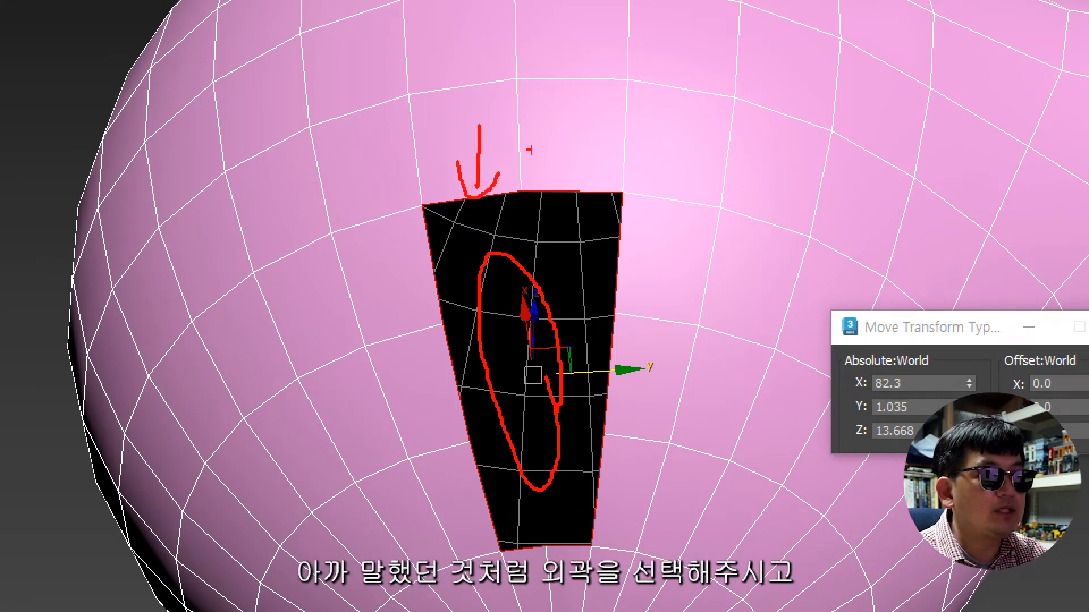
{"action": "key", "text": "Escape"}
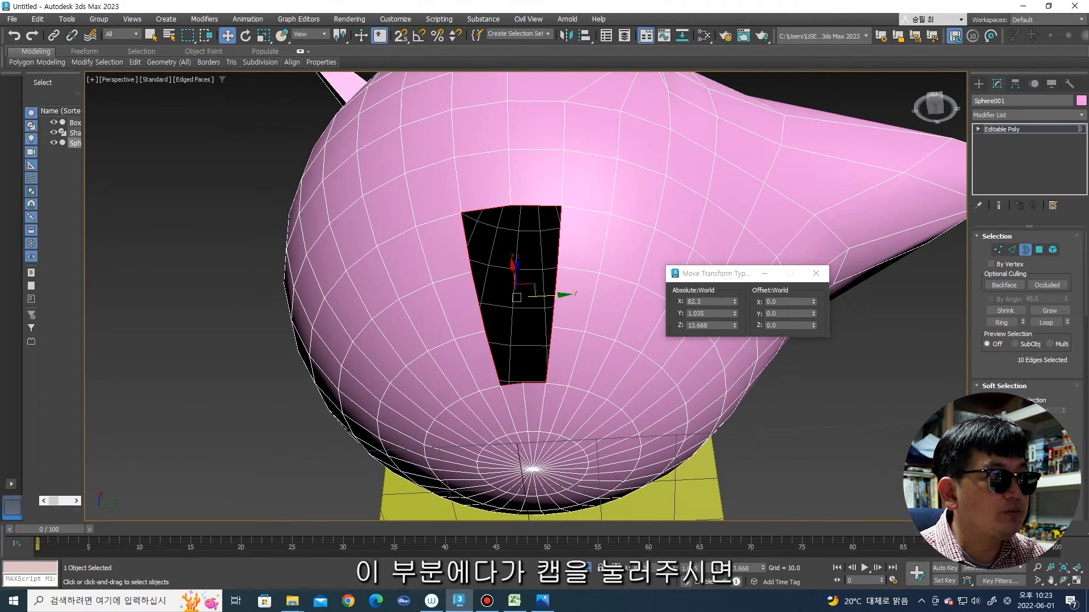
{"action": "scroll", "coordinate": [1067, 348], "scroll_direction": "down", "scroll_amount": 6}
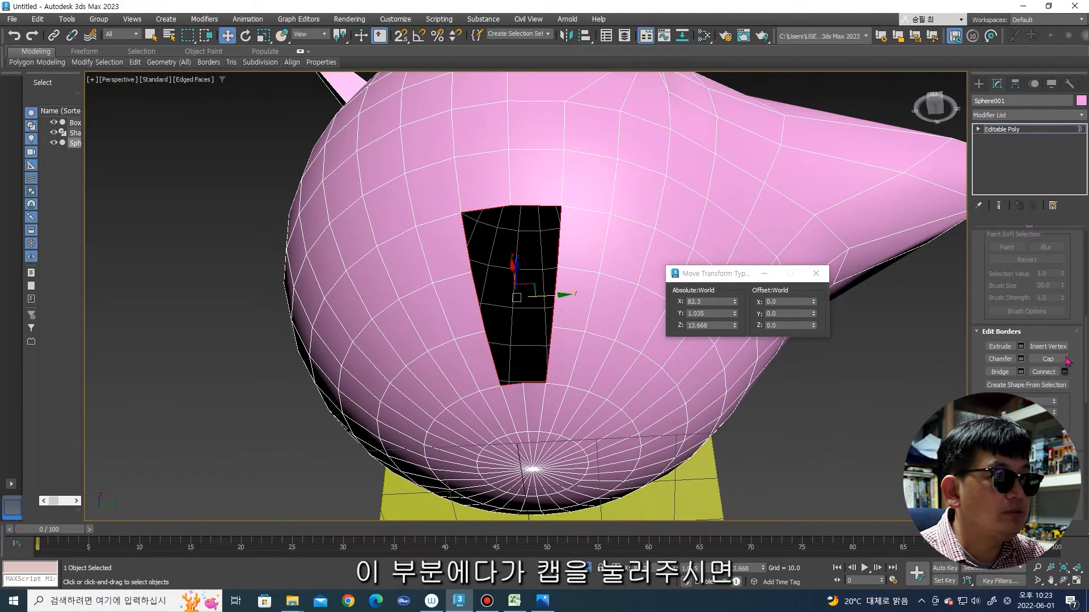
{"action": "left_click", "coordinate": [1048, 359]}
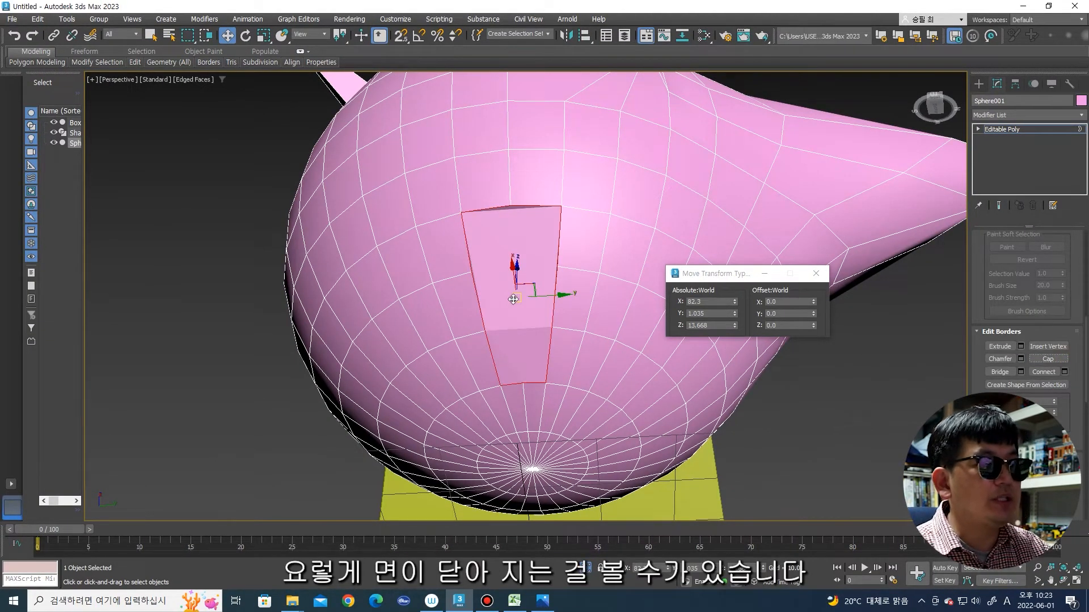
Step: Examine the border sub-object level and the remaining Edit Borders tools, including Chamfer, Bridge and Connect
{"action": "scroll", "coordinate": [1039, 225], "scroll_direction": "up", "scroll_amount": 6}
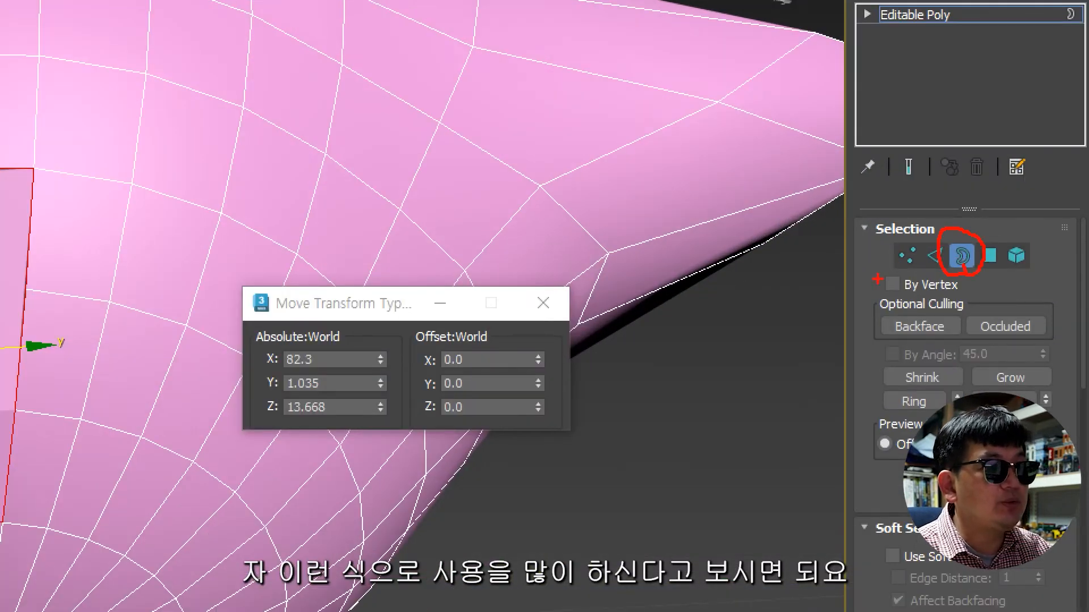
{"action": "key", "text": "Escape"}
{"action": "scroll", "coordinate": [919, 327], "scroll_direction": "down", "scroll_amount": 7}
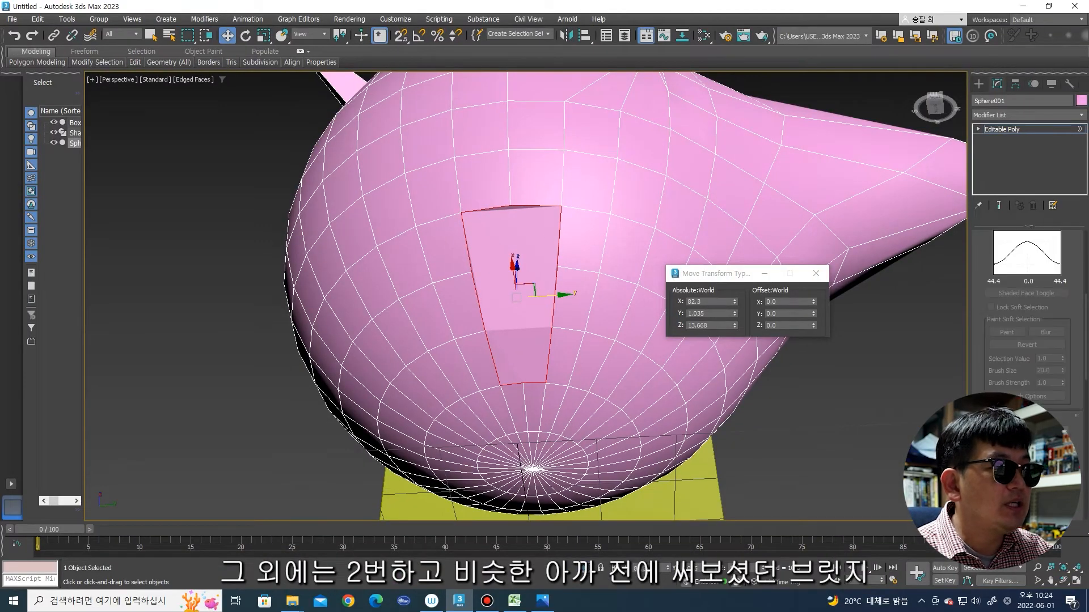
{"action": "scroll", "coordinate": [1027, 312], "scroll_direction": "down", "scroll_amount": 2}
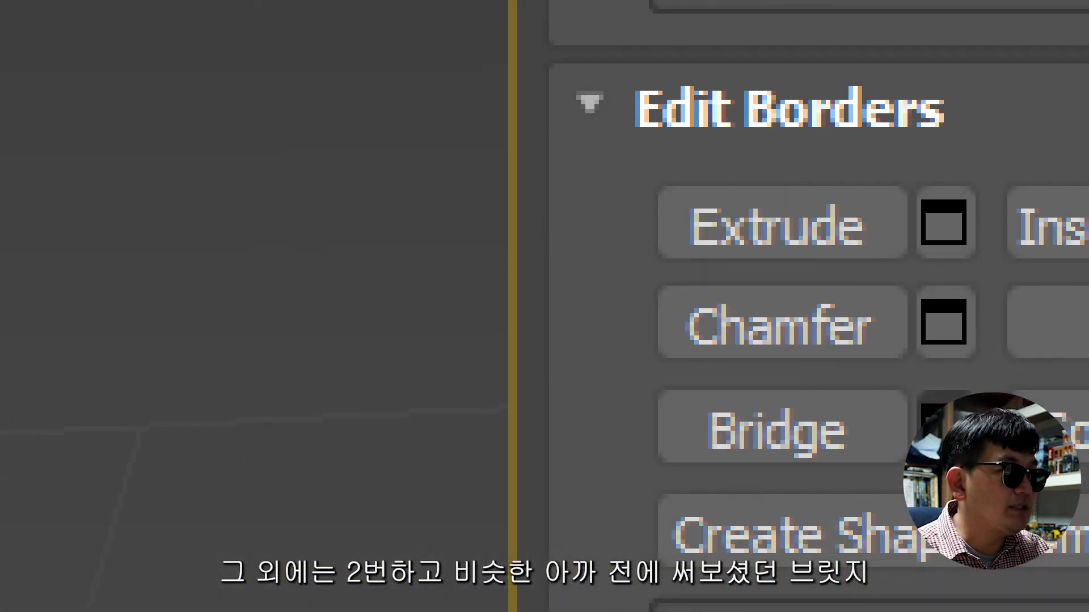
{"action": "mouse_move", "coordinate": [901, 461]}
{"action": "left_mouse_down"}
{"action": "mouse_move", "coordinate": [663, 297]}
{"action": "mouse_move", "coordinate": [1032, 399]}
{"action": "left_mouse_up"}
{"action": "mouse_move", "coordinate": [460, 147]}
{"action": "left_mouse_down"}
{"action": "mouse_move", "coordinate": [430, 139]}
{"action": "mouse_move", "coordinate": [493, 105]}
{"action": "left_mouse_up"}
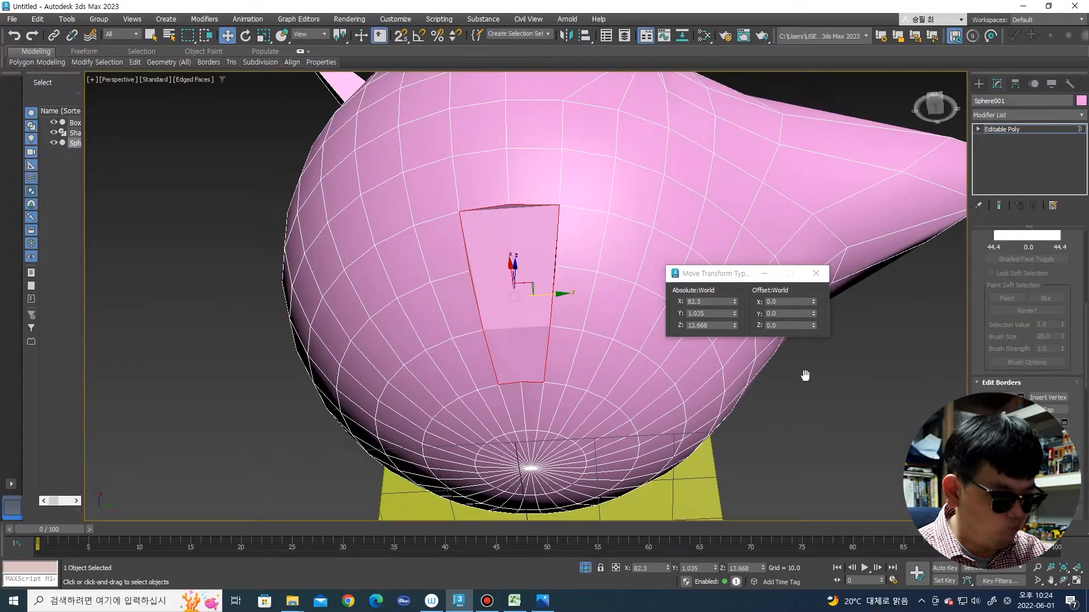
Step: Switch to polygon level, select a single polygon on the sphere's side, and review the Edit Polygons tools
{"action": "middle_click_drag", "start_coordinate": [661, 354], "coordinate": [277, 181], "text": "alt"}
{"action": "key", "text": "4"}
{"action": "middle_click_drag", "start_coordinate": [548, 262], "coordinate": [544, 287], "text": "alt"}
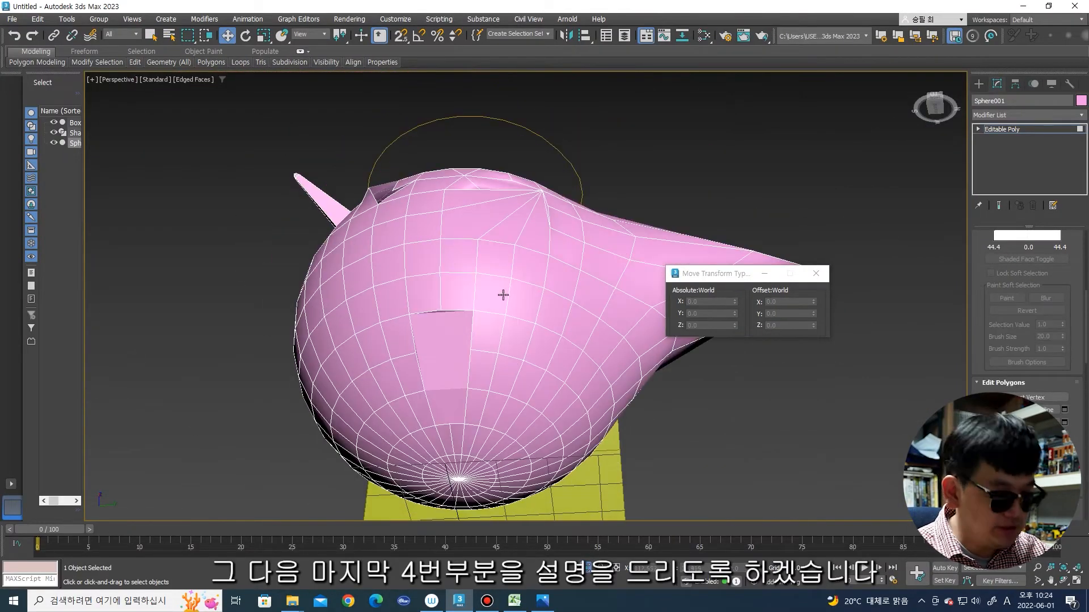
{"action": "mouse_move", "coordinate": [431, 312]}
{"action": "middle_mouse_down", "text": "alt"}
{"action": "mouse_move", "coordinate": [469, 338]}
{"action": "mouse_move", "coordinate": [445, 304]}
{"action": "middle_mouse_up", "text": "alt"}
{"action": "left_click", "coordinate": [433, 317]}
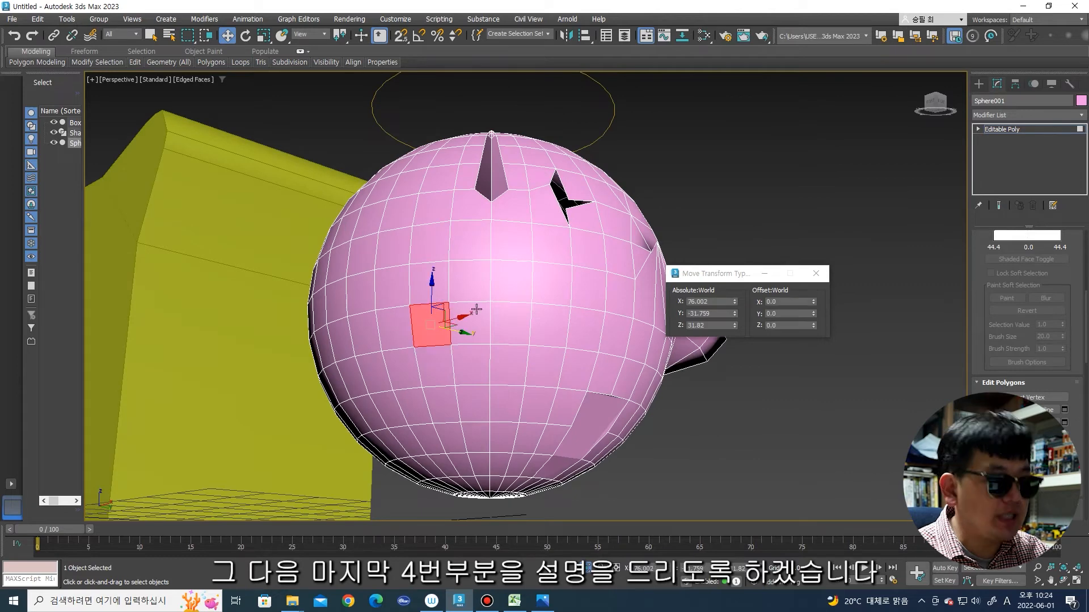
{"action": "scroll", "coordinate": [1053, 250], "scroll_direction": "up", "scroll_amount": 5}
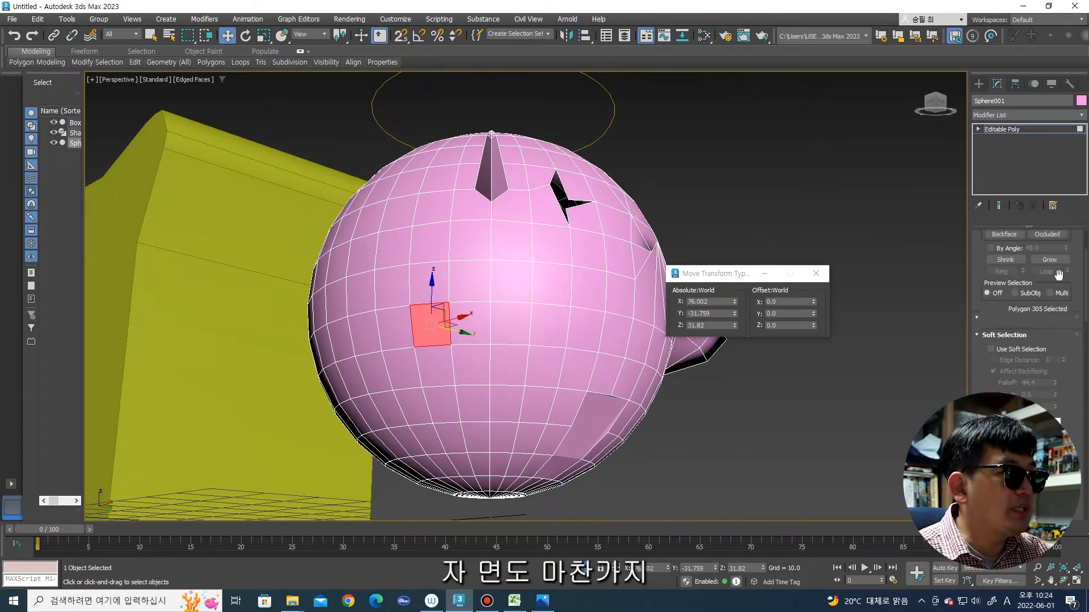
{"action": "scroll", "coordinate": [1052, 249], "scroll_direction": "down", "scroll_amount": 5}
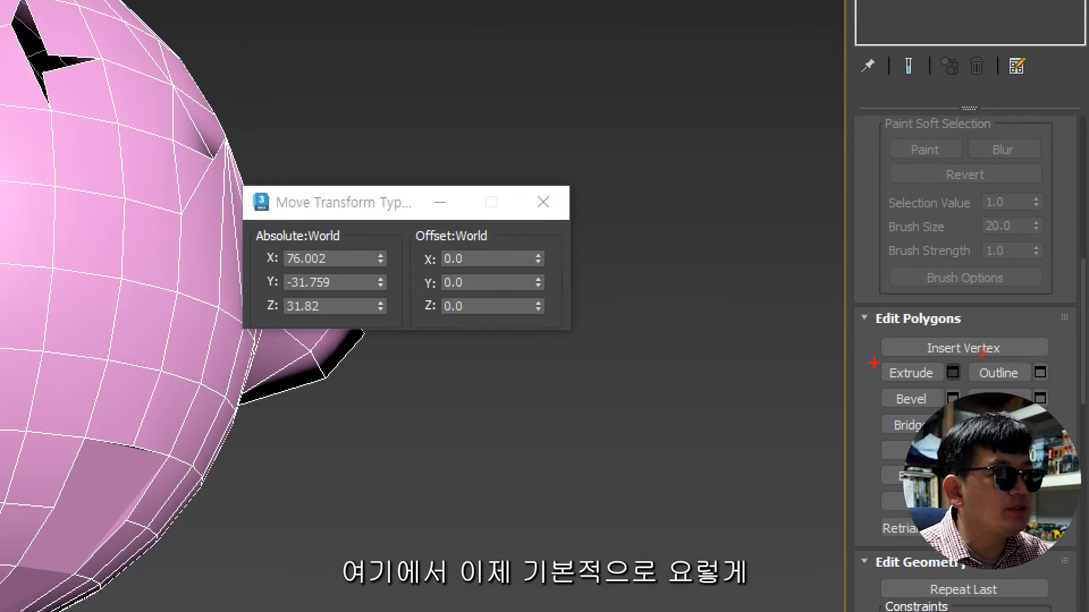
{"action": "mouse_move", "coordinate": [1050, 347]}
{"action": "left_mouse_down"}
{"action": "mouse_move", "coordinate": [1062, 431]}
{"action": "mouse_move", "coordinate": [964, 544]}
{"action": "mouse_move", "coordinate": [873, 426]}
{"action": "left_mouse_up"}
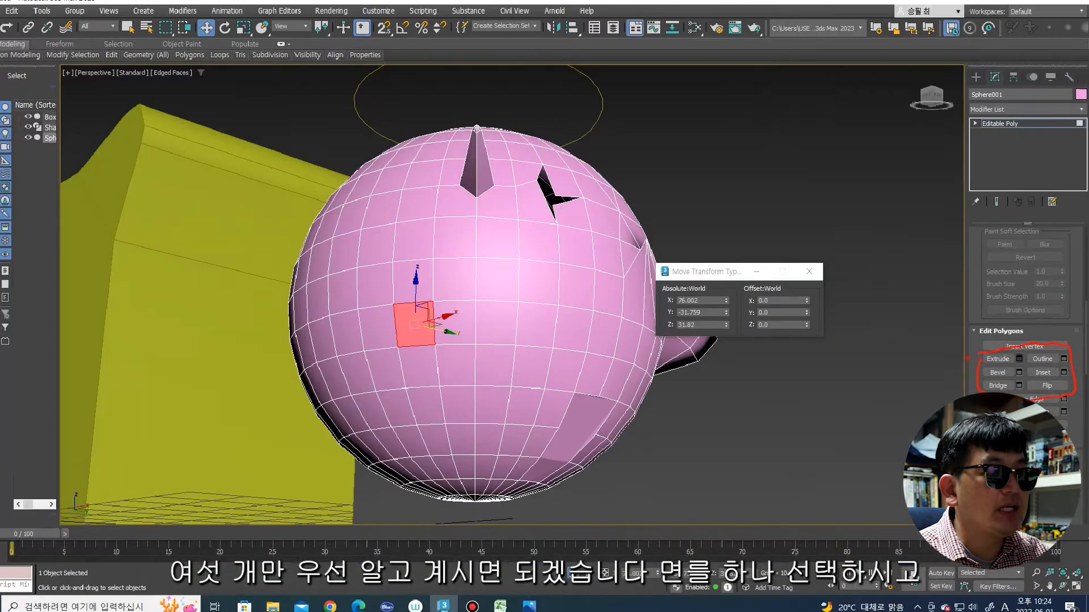
Step: Extrude the selected polygon outward in two consecutive sections of 10.0 each, cancelling the pending third section
{"action": "middle_click_drag", "start_coordinate": [405, 392], "coordinate": [471, 354]}
{"action": "scroll", "coordinate": [471, 354], "scroll_direction": "up", "scroll_amount": 3}
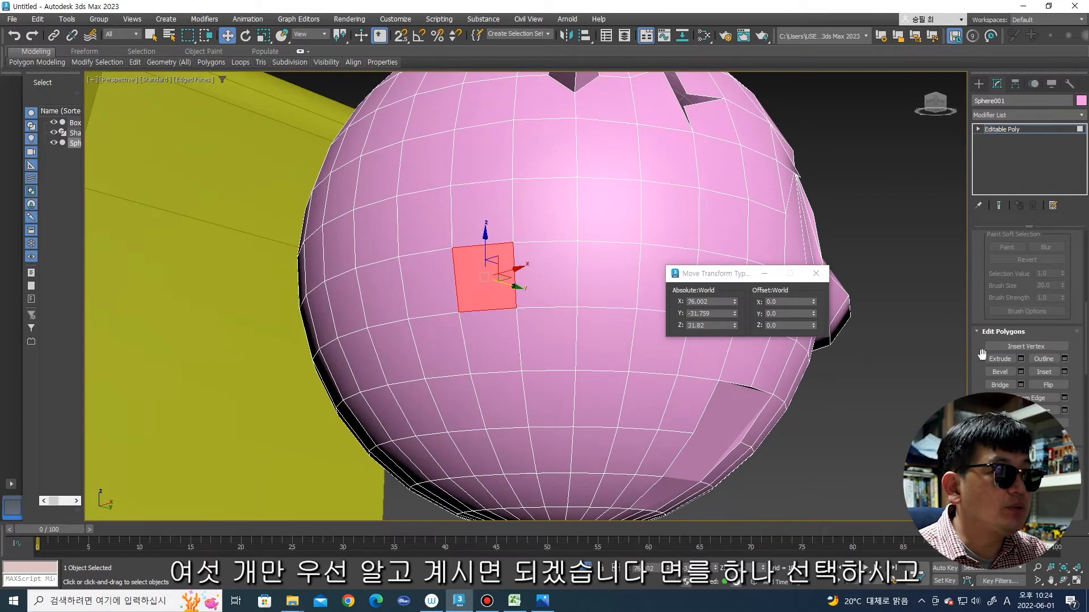
{"action": "left_click", "coordinate": [1021, 358]}
{"action": "middle_click_drag", "start_coordinate": [432, 363], "coordinate": [383, 389], "text": "alt"}
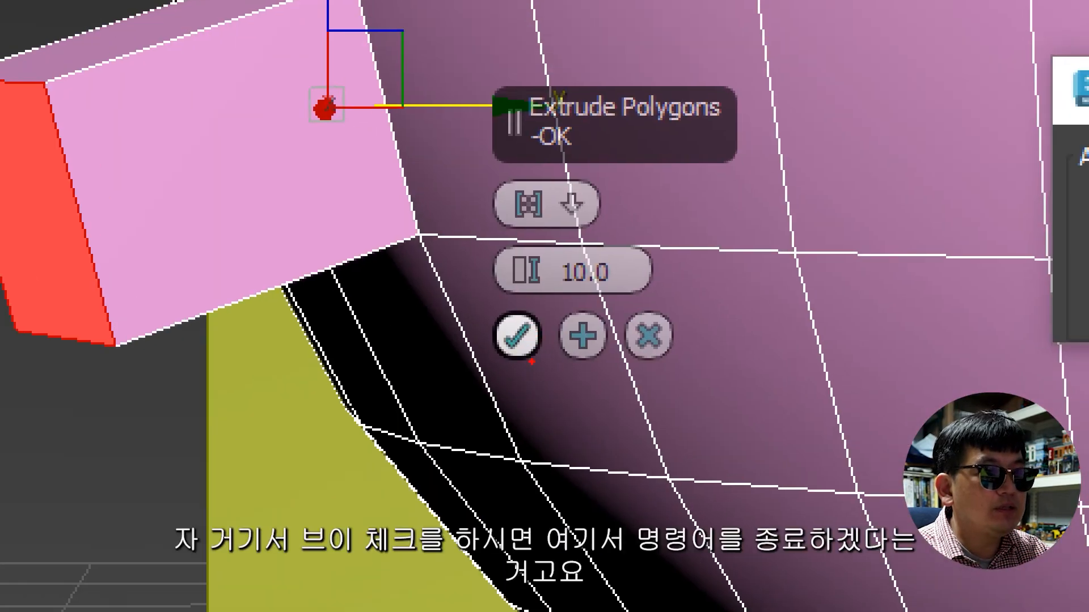
{"action": "key", "text": "F12"}
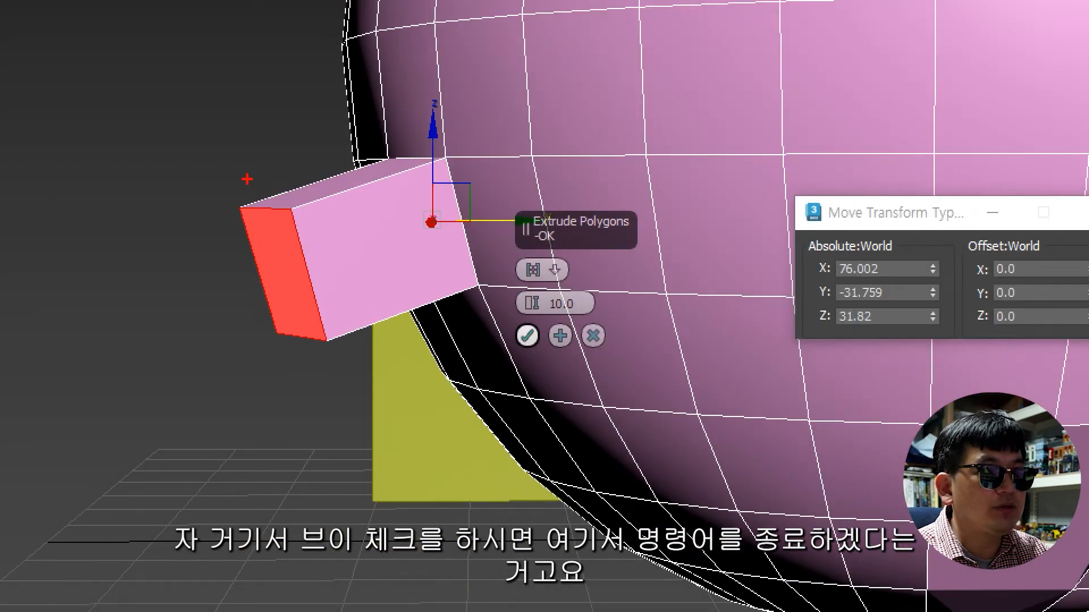
{"action": "left_click_drag", "start_coordinate": [575, 334], "coordinate": [555, 306]}
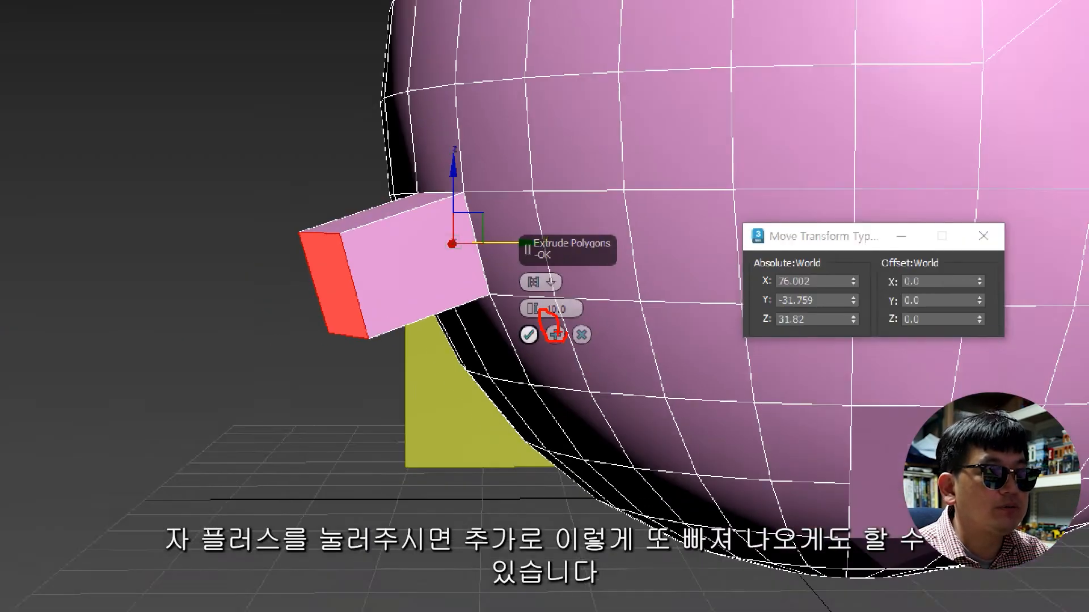
{"action": "left_click", "coordinate": [560, 336]}
{"action": "left_click", "coordinate": [560, 336]}
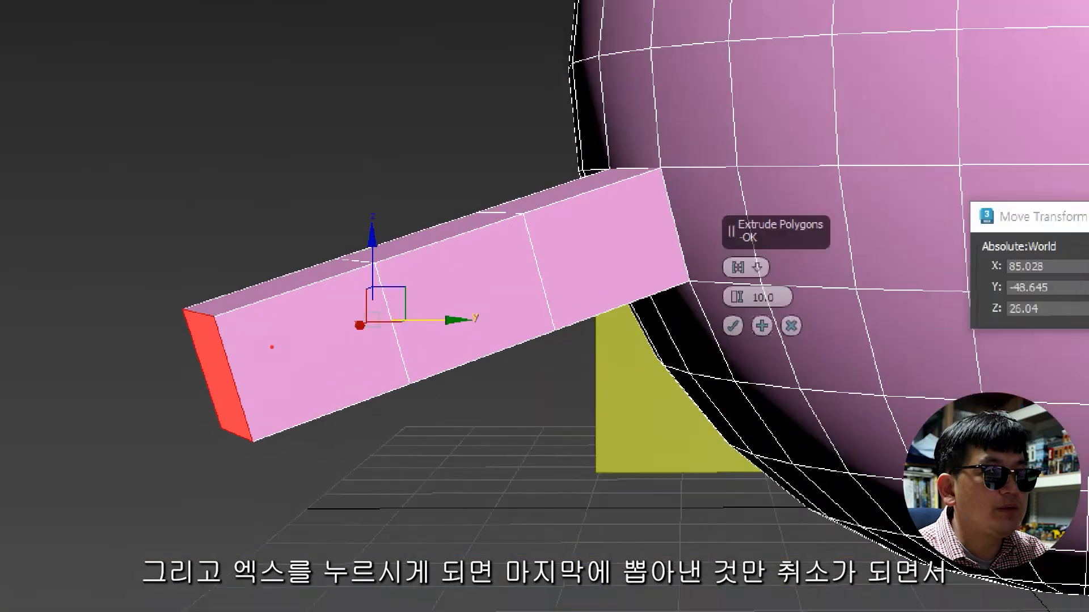
{"action": "mouse_move", "coordinate": [211, 326]}
{"action": "left_mouse_down"}
{"action": "mouse_move", "coordinate": [285, 397]}
{"action": "mouse_move", "coordinate": [213, 325]}
{"action": "left_mouse_up"}
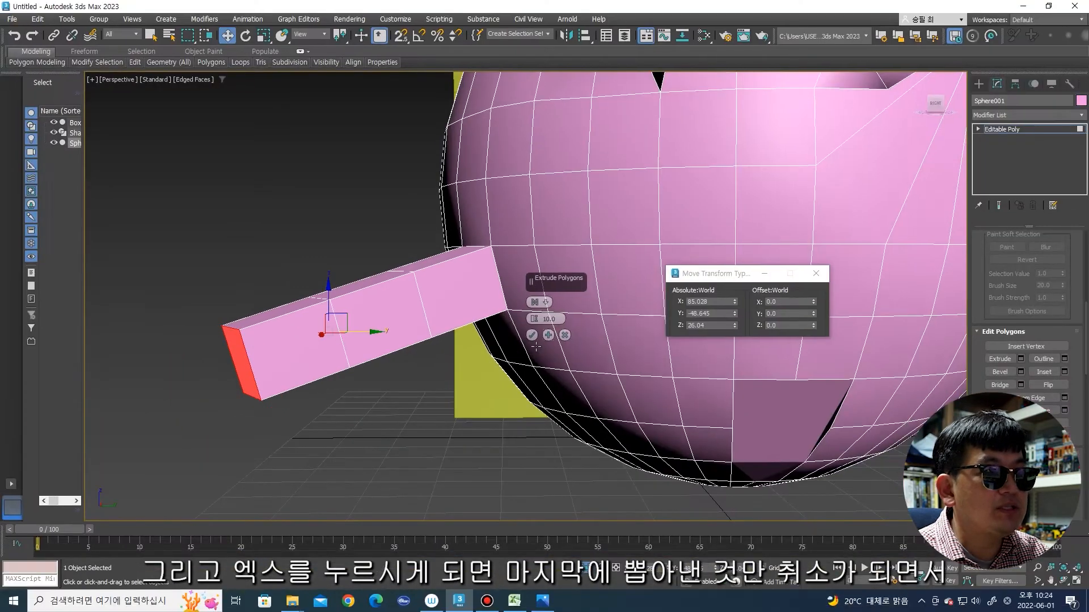
{"action": "left_click", "coordinate": [565, 336]}
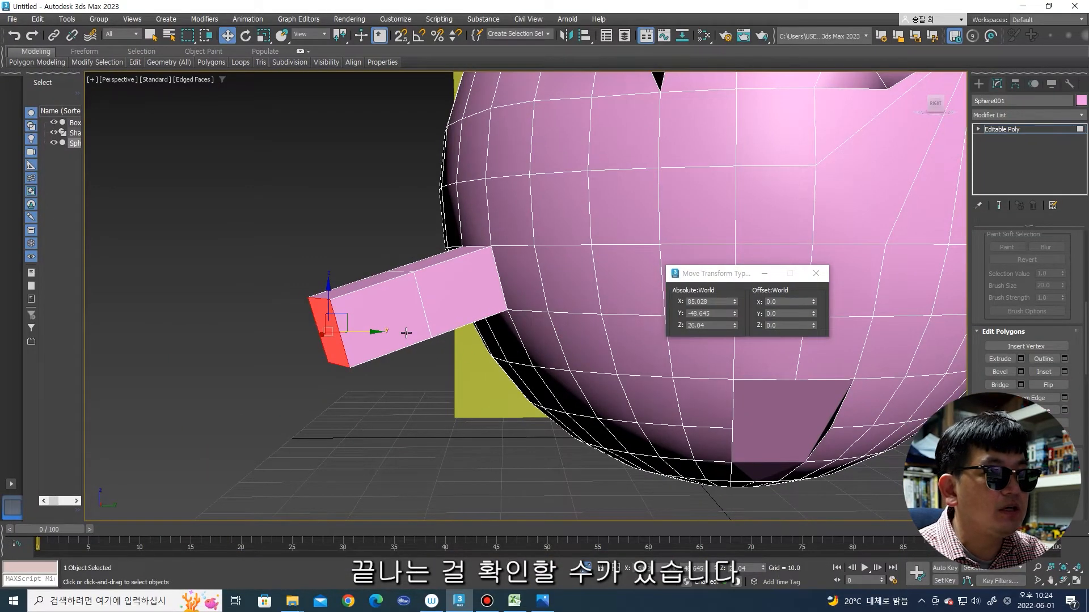
Step: Select the four side polygons around the outer section of the extruded arm
{"action": "middle_click_drag", "start_coordinate": [365, 340], "coordinate": [423, 284], "text": "alt"}
{"action": "left_click", "coordinate": [343, 311], "text": "ctrl"}
{"action": "left_click", "coordinate": [354, 358], "text": "ctrl"}
{"action": "middle_click_drag", "start_coordinate": [381, 351], "coordinate": [306, 348], "text": "alt"}
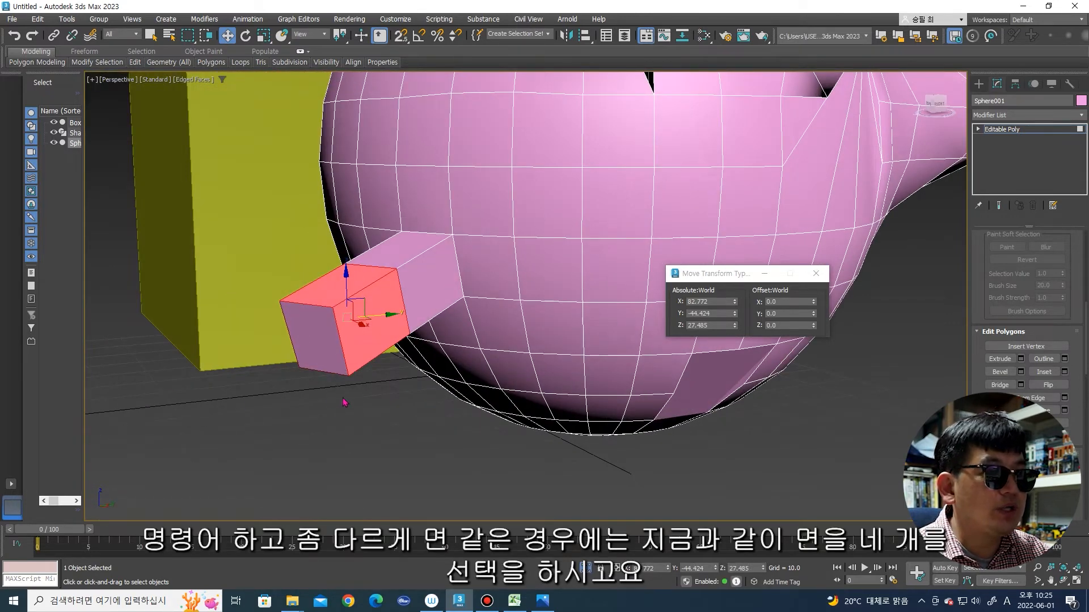
{"action": "middle_click_drag", "start_coordinate": [333, 370], "coordinate": [317, 401], "text": "alt"}
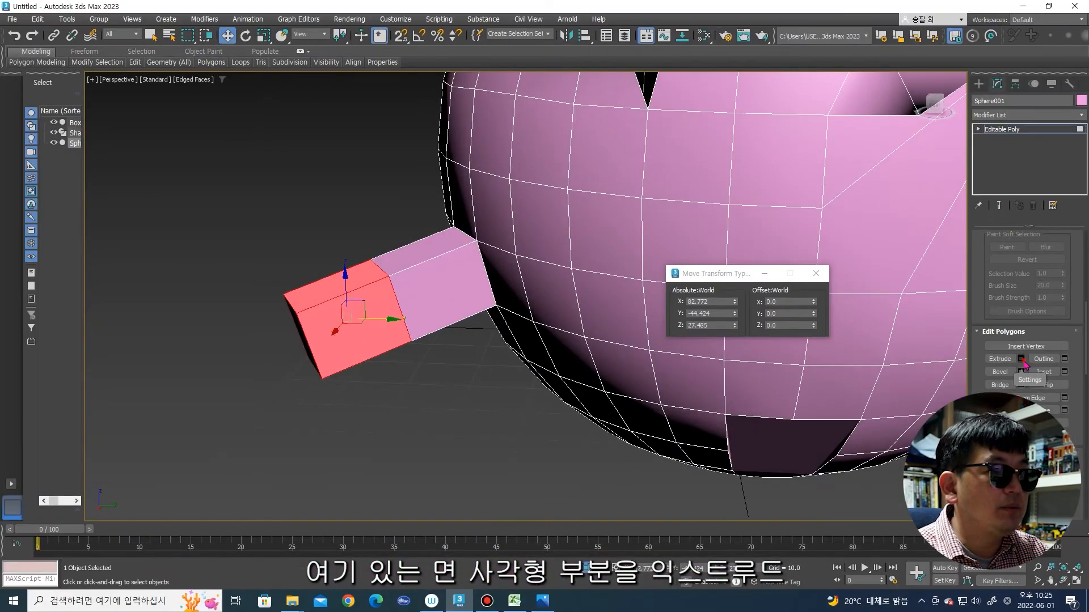
Step: Preview a 10.0 extrusion of the four selected side polygons in Group mode and inspect its direction
{"action": "left_click", "coordinate": [945, 357]}
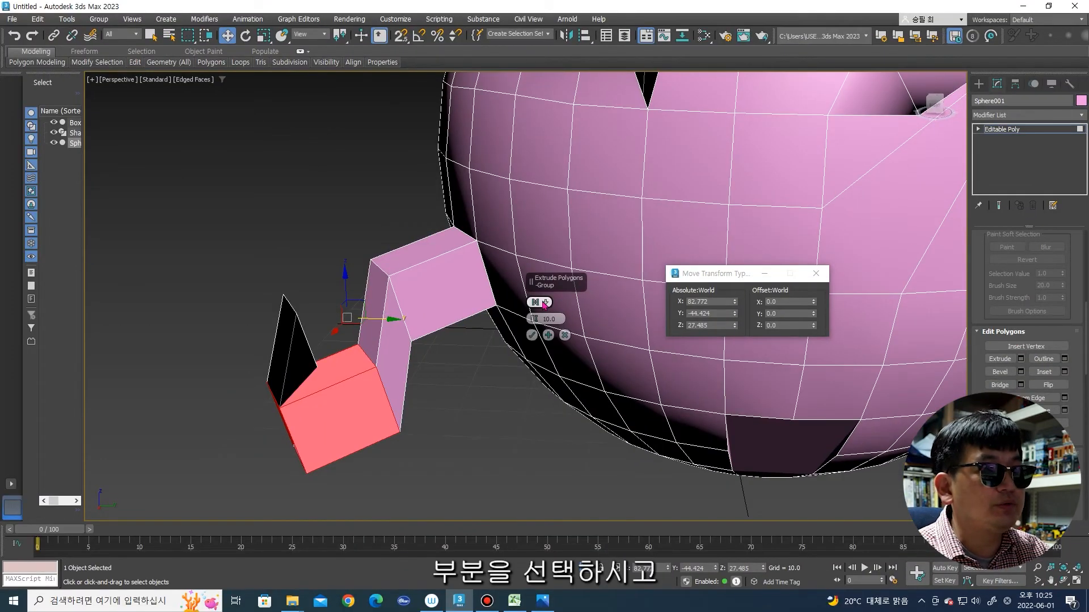
{"action": "left_click", "coordinate": [536, 303]}
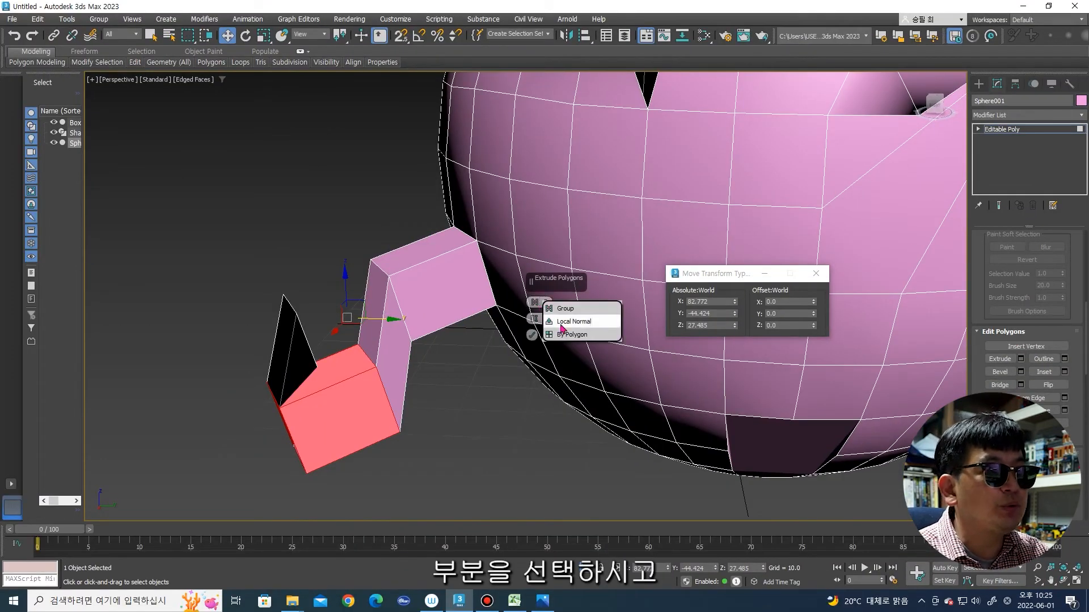
{"action": "mouse_move", "coordinate": [449, 355]}
{"action": "middle_mouse_down", "text": "alt"}
{"action": "mouse_move", "coordinate": [554, 325]}
{"action": "mouse_move", "coordinate": [591, 288]}
{"action": "mouse_move", "coordinate": [460, 368]}
{"action": "middle_mouse_up", "text": "alt"}
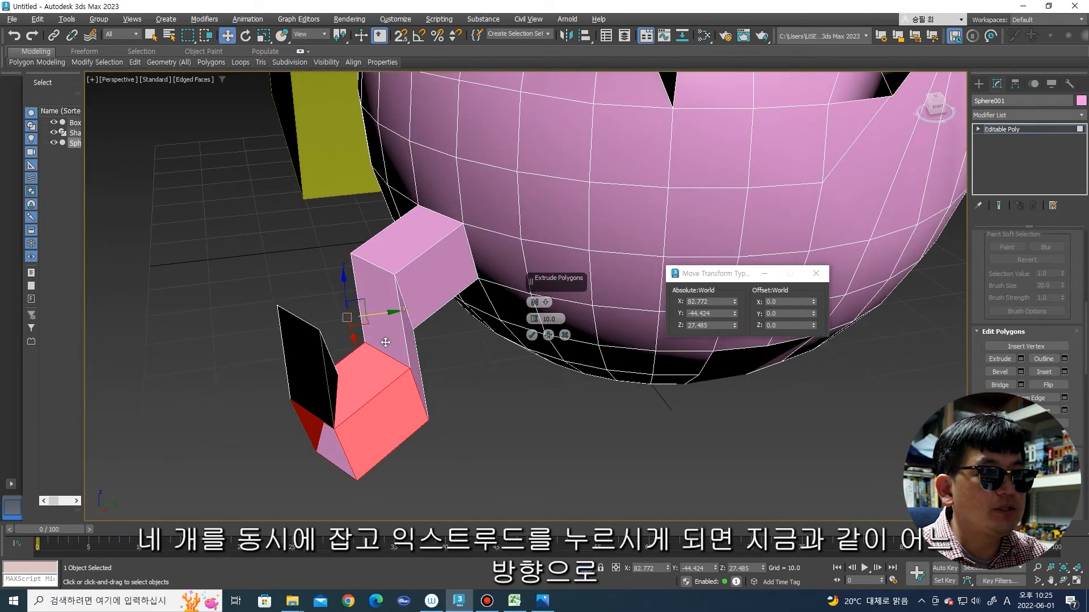
{"action": "left_click_drag", "start_coordinate": [338, 273], "coordinate": [368, 372]}
{"action": "left_click_drag", "start_coordinate": [333, 335], "coordinate": [355, 374]}
{"action": "left_click_drag", "start_coordinate": [356, 439], "coordinate": [471, 378]}
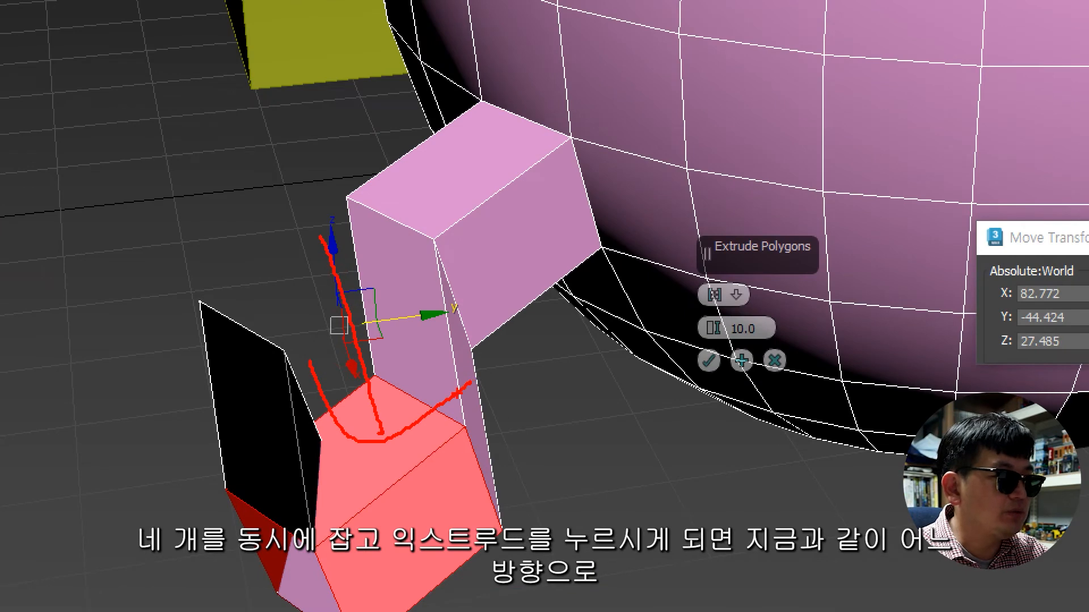
{"action": "key", "text": "Escape"}
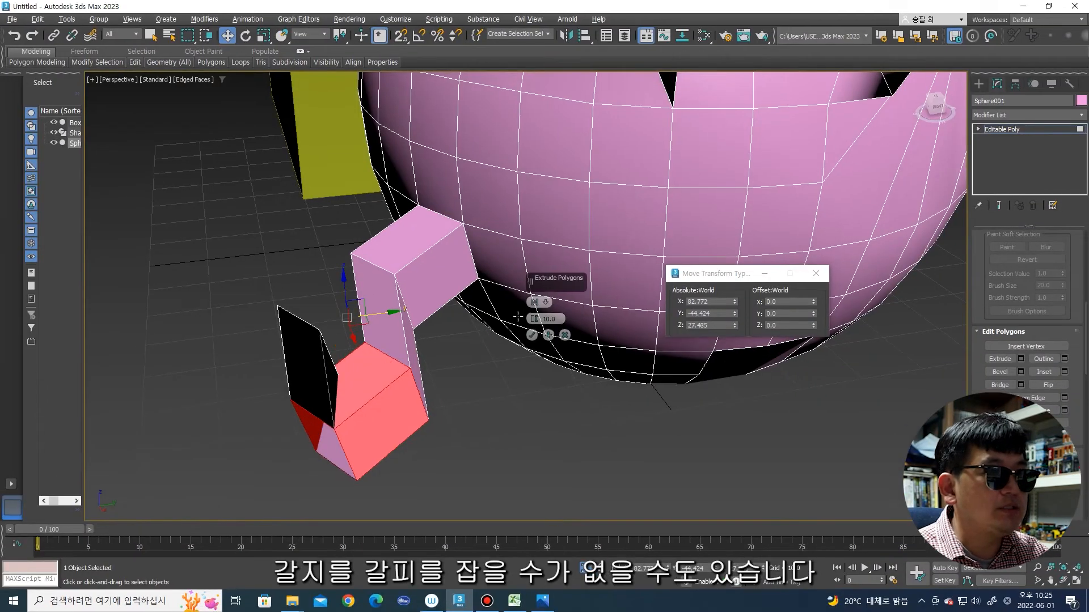
Step: Compare the Local Normal and By Polygon extrusion types on the four side polygons, returning to Local Normal
{"action": "left_click", "coordinate": [547, 305]}
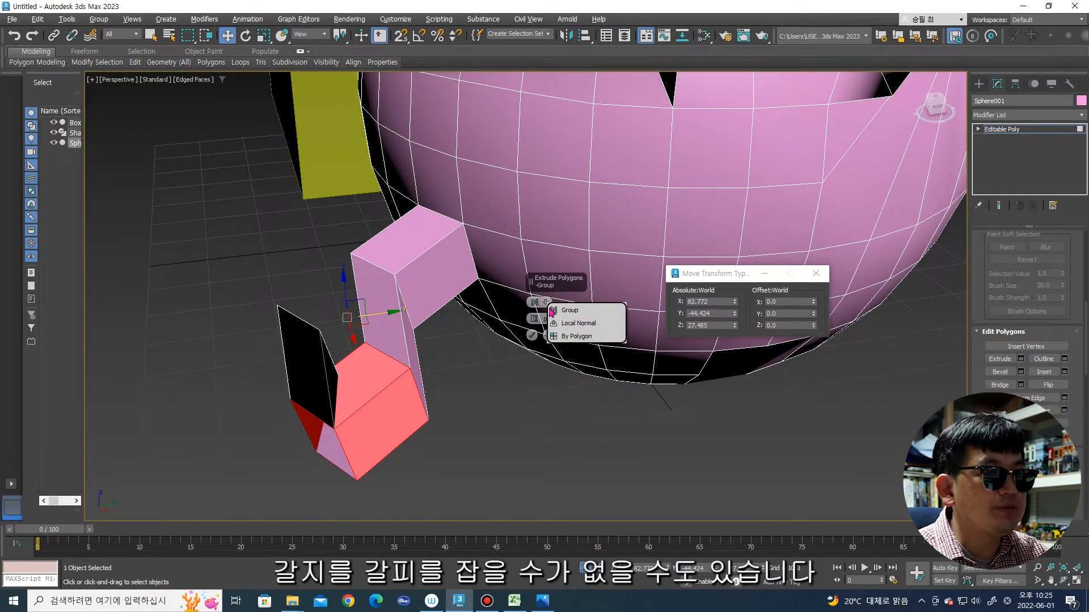
{"action": "left_click", "coordinate": [561, 325]}
{"action": "middle_click_drag", "start_coordinate": [377, 376], "coordinate": [396, 346], "text": "alt"}
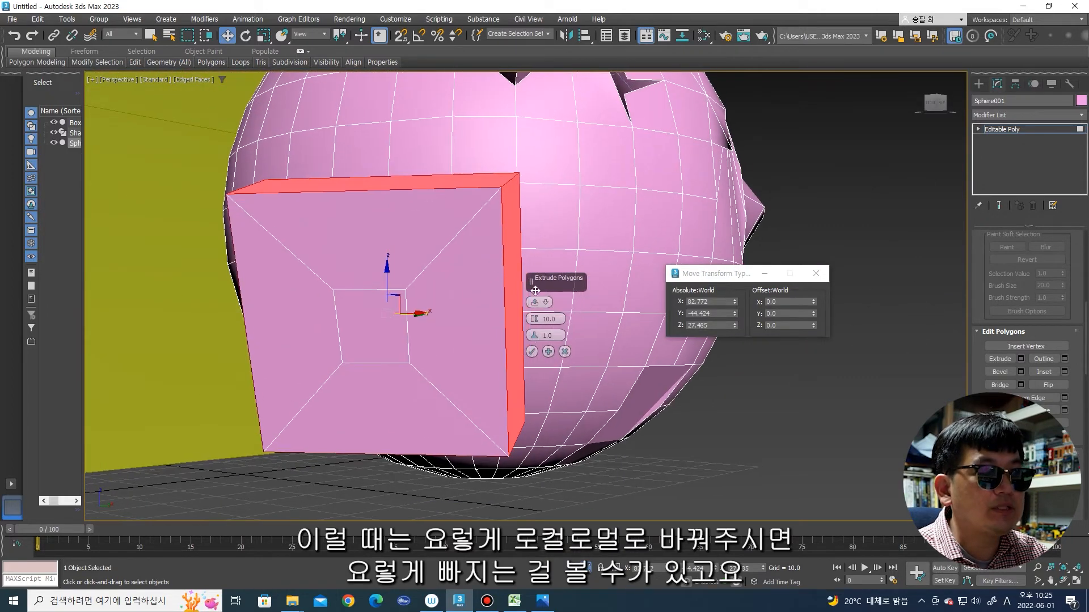
{"action": "left_click", "coordinate": [548, 304]}
{"action": "left_click", "coordinate": [559, 335]}
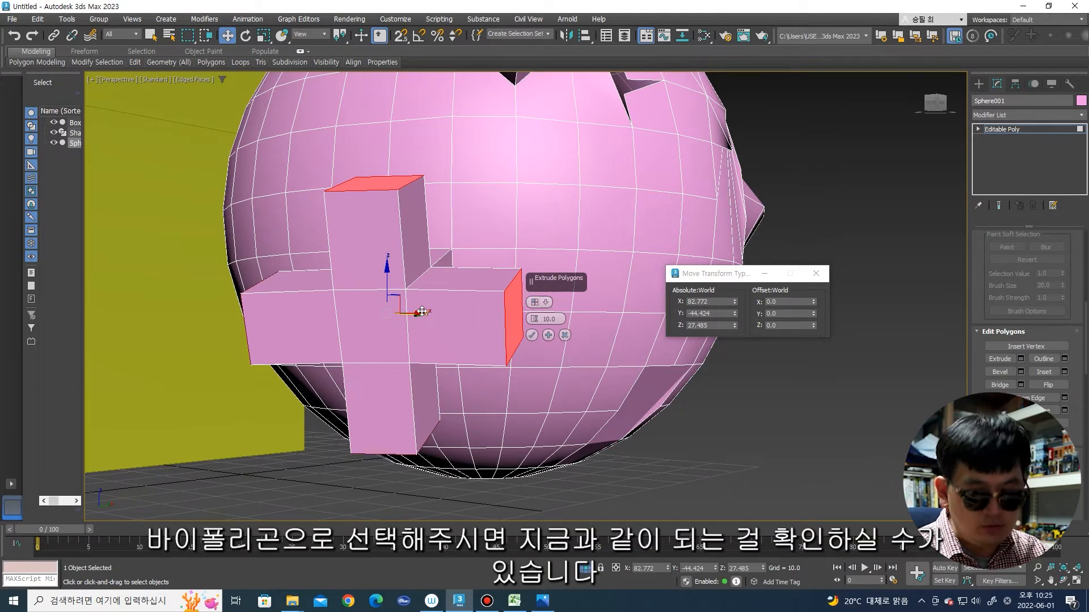
{"action": "left_click", "coordinate": [545, 301]}
{"action": "left_click", "coordinate": [557, 322]}
Step: Extrude the four side polygons By Polygon with a height of 10.0, and select one resulting arm's end polygon
{"action": "left_click", "coordinate": [545, 303]}
{"action": "left_click", "coordinate": [555, 336]}
{"action": "middle_click_drag", "start_coordinate": [553, 338], "coordinate": [478, 337], "text": "alt"}
{"action": "left_click", "coordinate": [532, 335]}
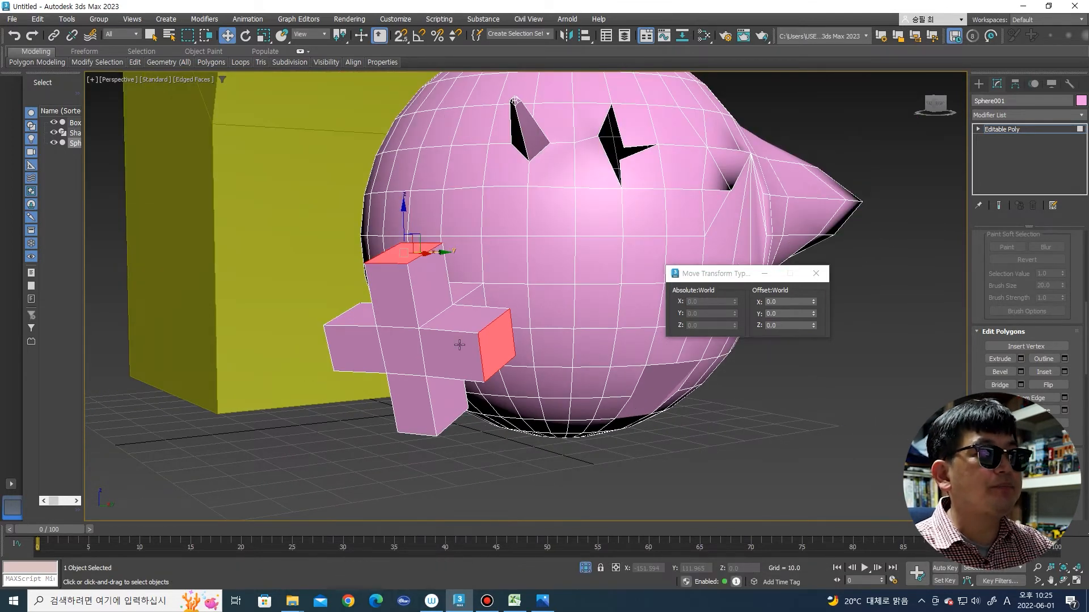
{"action": "left_click", "coordinate": [510, 342]}
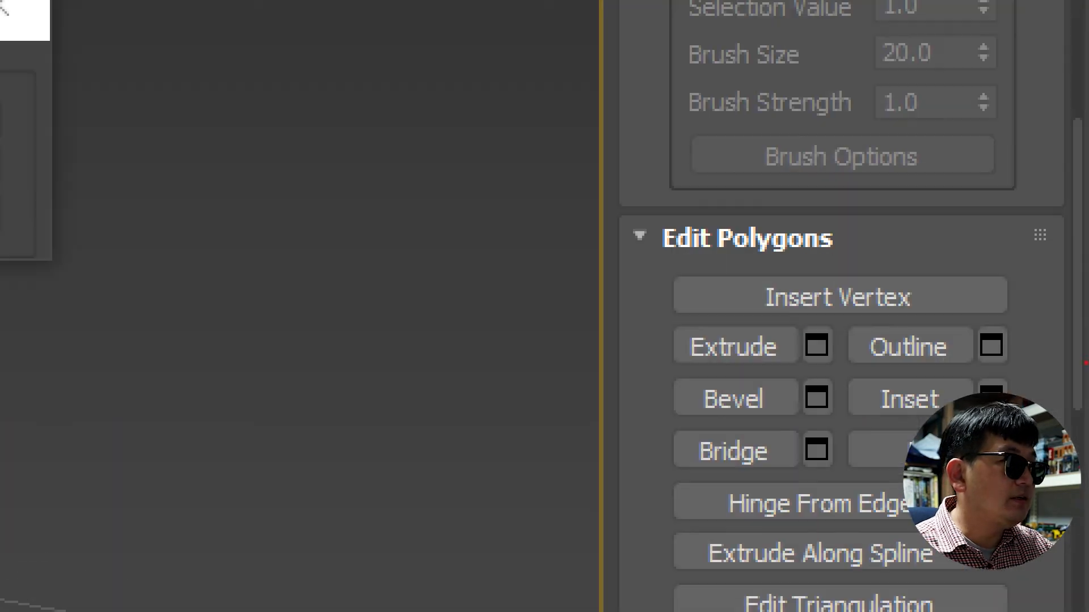
Step: Outline the selected arm end polygons with an amount of -2.279 so the arms taper toward their ends
{"action": "left_click_drag", "start_coordinate": [1038, 347], "coordinate": [1086, 320]}
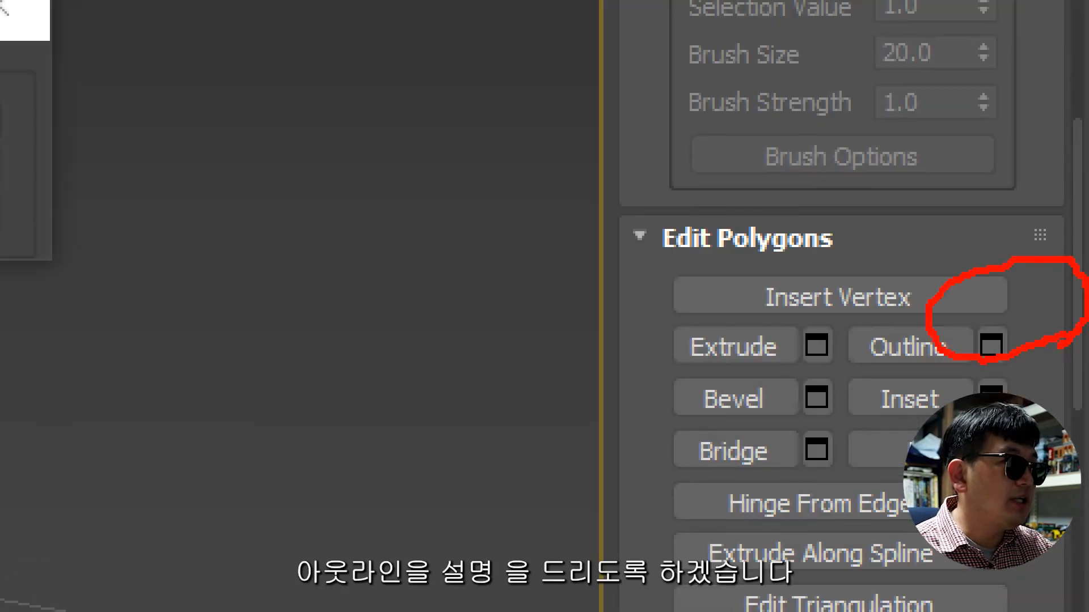
{"action": "key", "text": "Escape"}
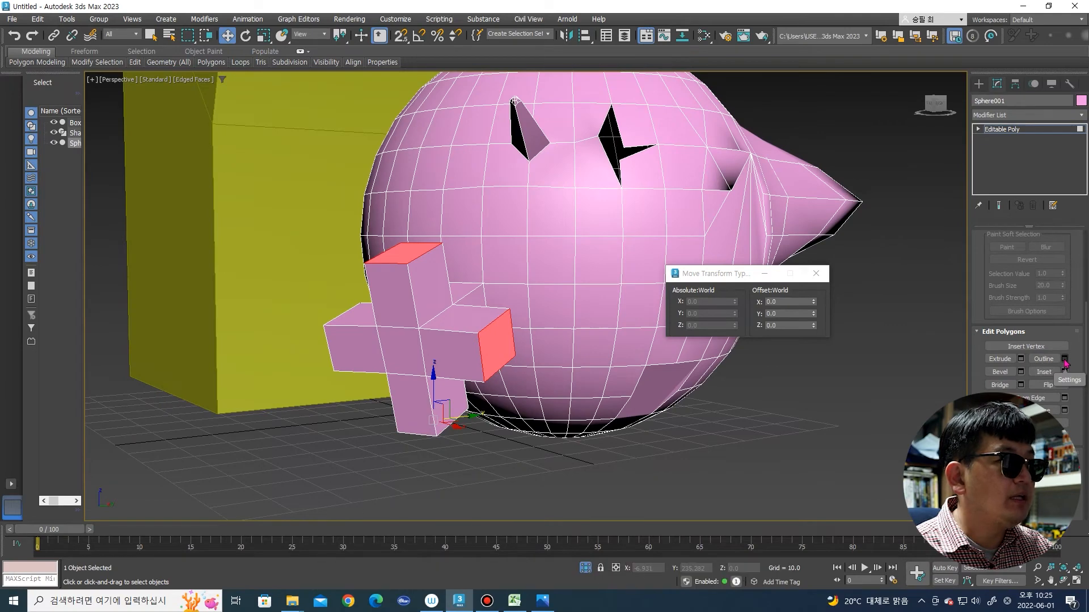
{"action": "left_click", "coordinate": [1065, 359]}
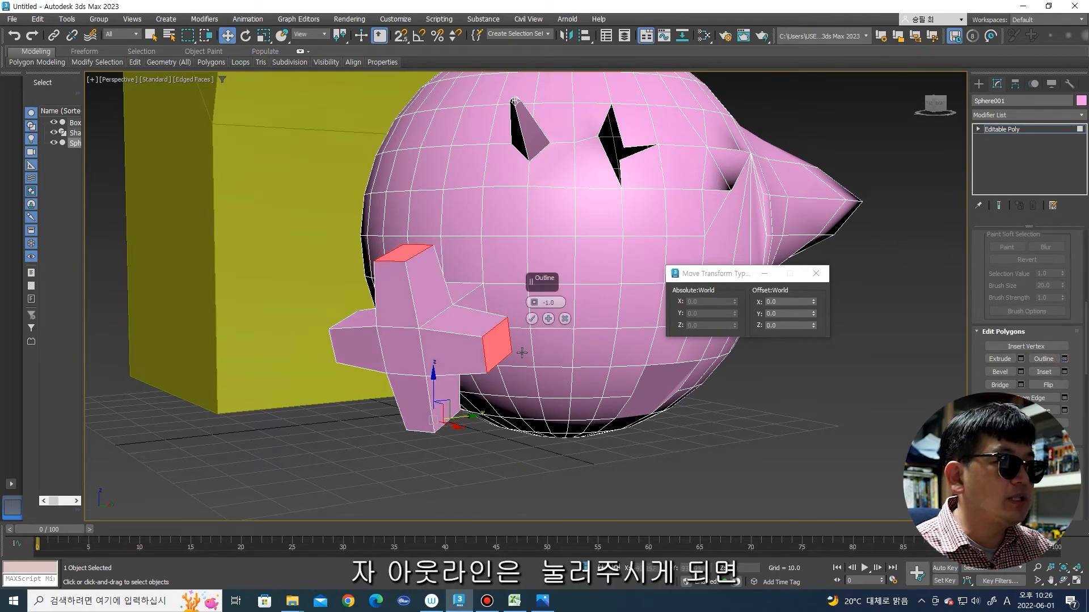
{"action": "scroll", "coordinate": [488, 326], "scroll_direction": "up", "scroll_amount": 6}
{"action": "scroll", "coordinate": [488, 326], "scroll_direction": "down", "scroll_amount": 6}
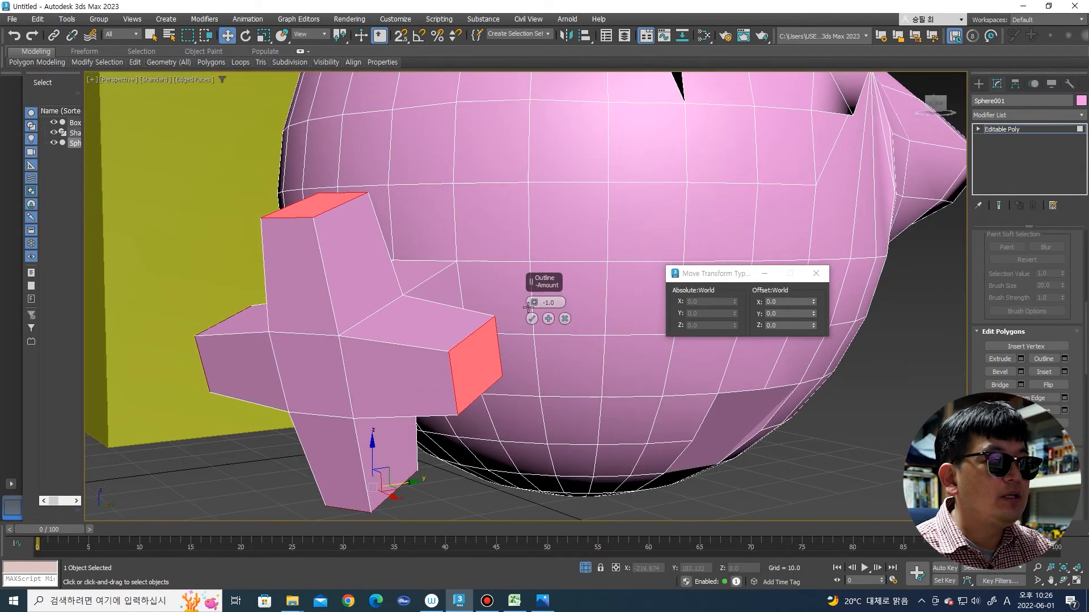
{"action": "mouse_move", "coordinate": [533, 302]}
{"action": "left_mouse_down"}
{"action": "mouse_move", "coordinate": [534, 267]}
{"action": "mouse_move", "coordinate": [535, 305]}
{"action": "left_mouse_up"}
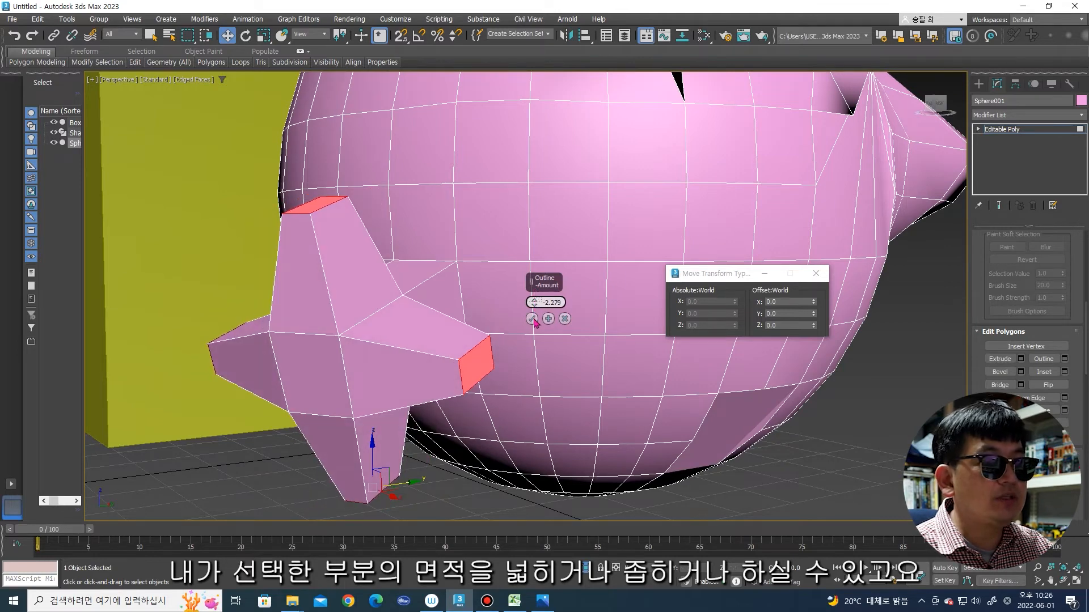
{"action": "left_click", "coordinate": [532, 319]}
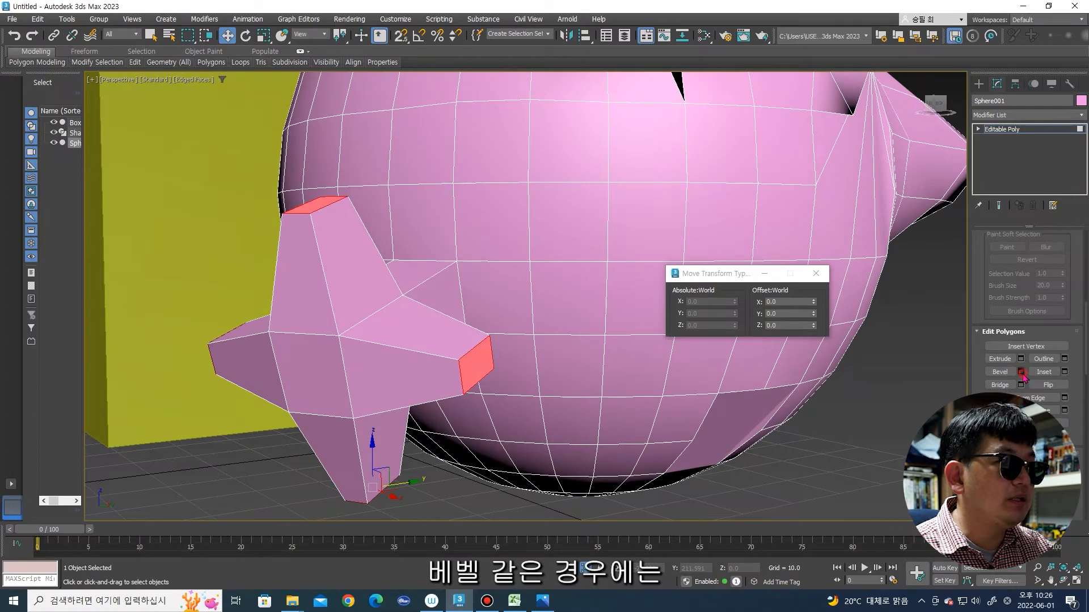
Step: Bevel the arm end polygons in Group mode with a height of 13.732 and an outline of 6.57
{"action": "left_click", "coordinate": [1021, 372]}
{"action": "mouse_move", "coordinate": [535, 319]}
{"action": "left_mouse_down"}
{"action": "mouse_move", "coordinate": [541, 304]}
{"action": "mouse_move", "coordinate": [541, 329]}
{"action": "left_mouse_up"}
{"action": "scroll", "coordinate": [526, 345], "scroll_direction": "down", "scroll_amount": 4}
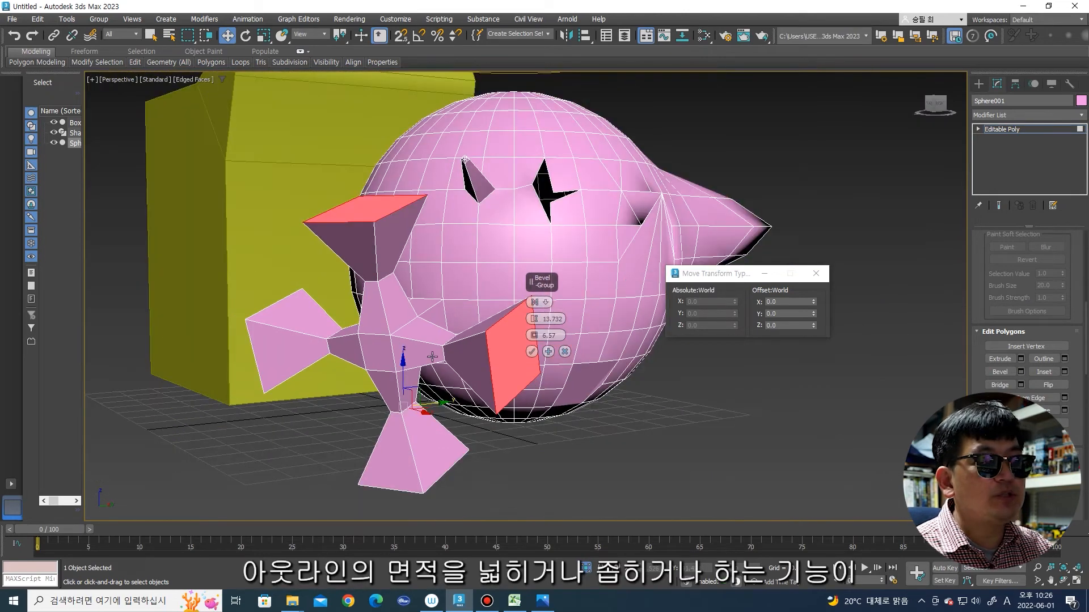
{"action": "left_click", "coordinate": [533, 352]}
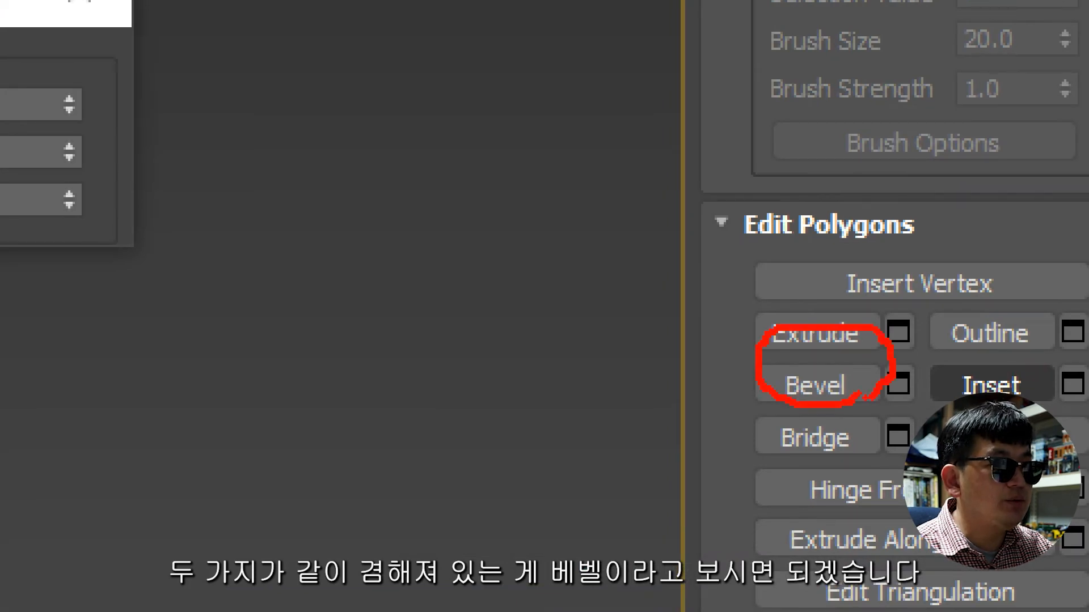
{"action": "key", "text": "Escape"}
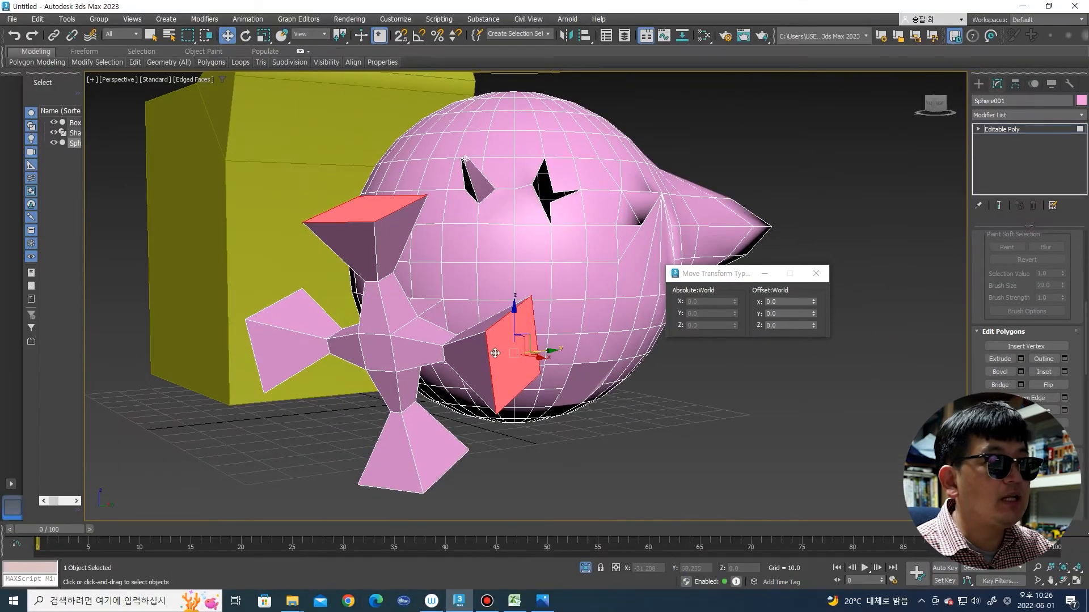
Step: Select the front polygon at the centre of the cross where the four arms meet
{"action": "middle_click_drag", "start_coordinate": [499, 355], "coordinate": [509, 360], "text": "alt"}
{"action": "middle_click_drag", "start_coordinate": [423, 349], "coordinate": [385, 329], "text": "alt"}
{"action": "scroll", "coordinate": [387, 350], "scroll_direction": "up", "scroll_amount": 3}
{"action": "left_click", "coordinate": [387, 349]}
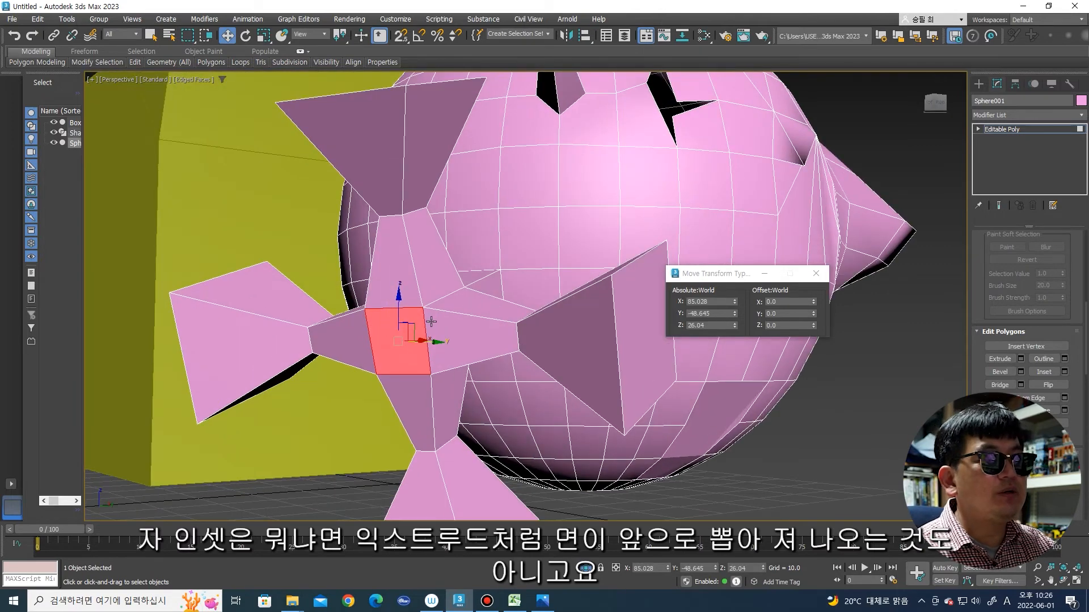
{"action": "key", "text": "ctrl+1"}
{"action": "left_click", "coordinate": [394, 325]}
{"action": "mouse_move", "coordinate": [378, 341]}
{"action": "left_mouse_down"}
{"action": "mouse_move", "coordinate": [316, 361]}
{"action": "mouse_move", "coordinate": [329, 375]}
{"action": "left_mouse_up"}
{"action": "key", "text": "Escape"}
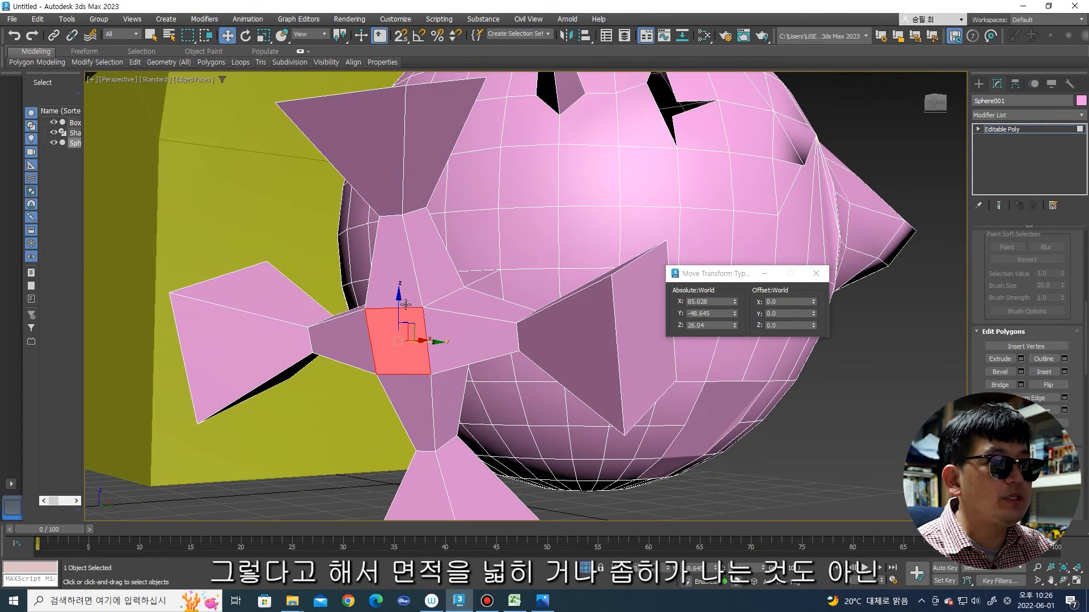
Step: Inset the centre front polygon by an amount of 1.64
{"action": "scroll", "coordinate": [422, 308], "scroll_direction": "up", "scroll_amount": 4}
{"action": "key", "text": "ctrl+1"}
{"action": "mouse_move", "coordinate": [517, 278]}
{"action": "left_mouse_down"}
{"action": "mouse_move", "coordinate": [363, 287]}
{"action": "mouse_move", "coordinate": [356, 480]}
{"action": "mouse_move", "coordinate": [541, 488]}
{"action": "mouse_move", "coordinate": [536, 298]}
{"action": "mouse_move", "coordinate": [605, 230]}
{"action": "left_mouse_up"}
{"action": "left_click_drag", "start_coordinate": [594, 548], "coordinate": [543, 513]}
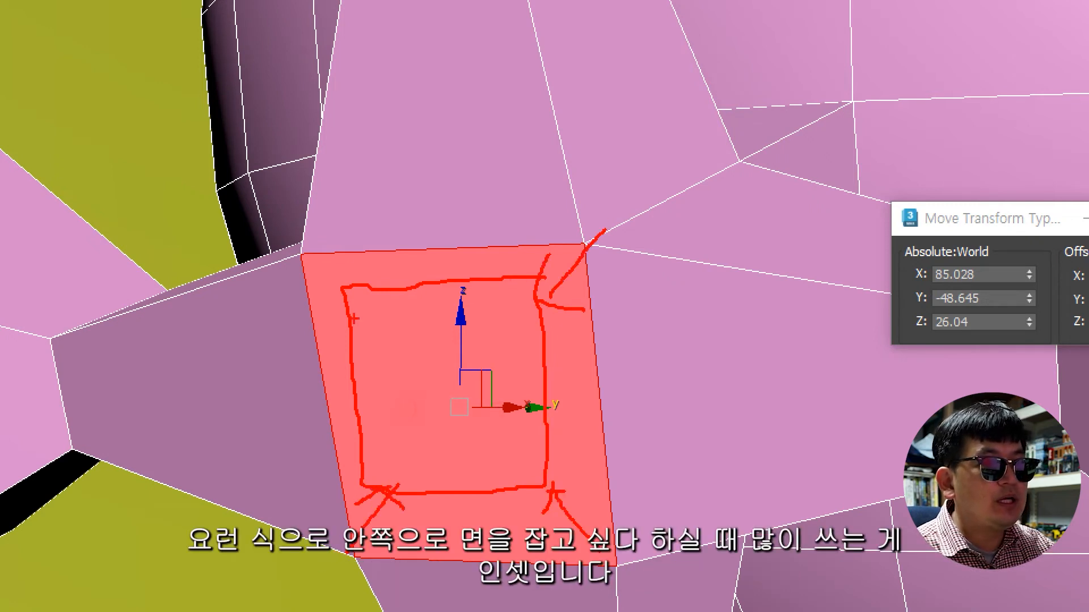
{"action": "key", "text": "Escape"}
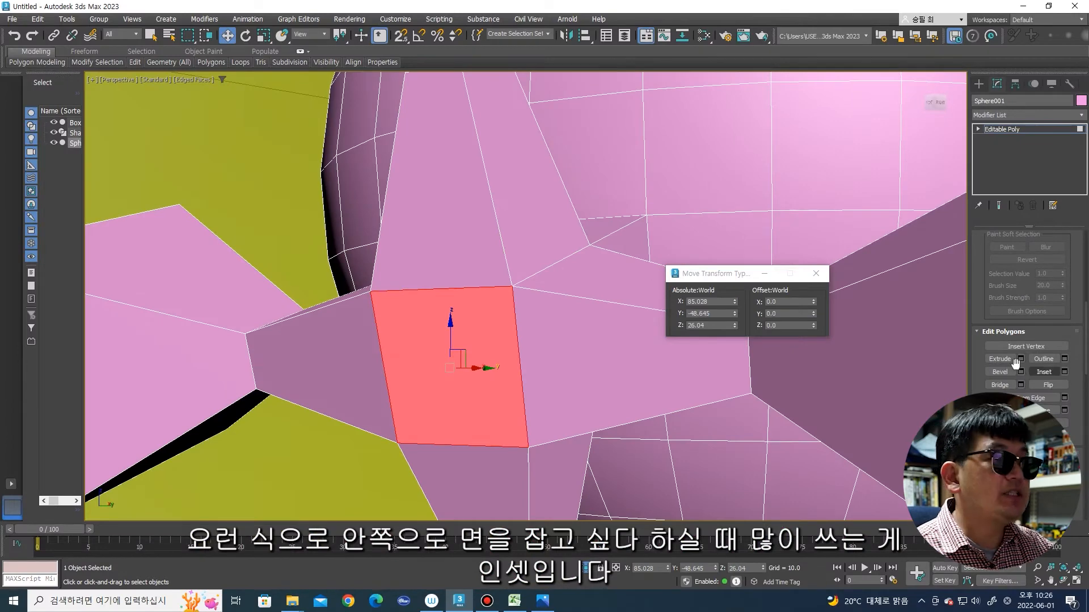
{"action": "key", "text": "ctrl+1"}
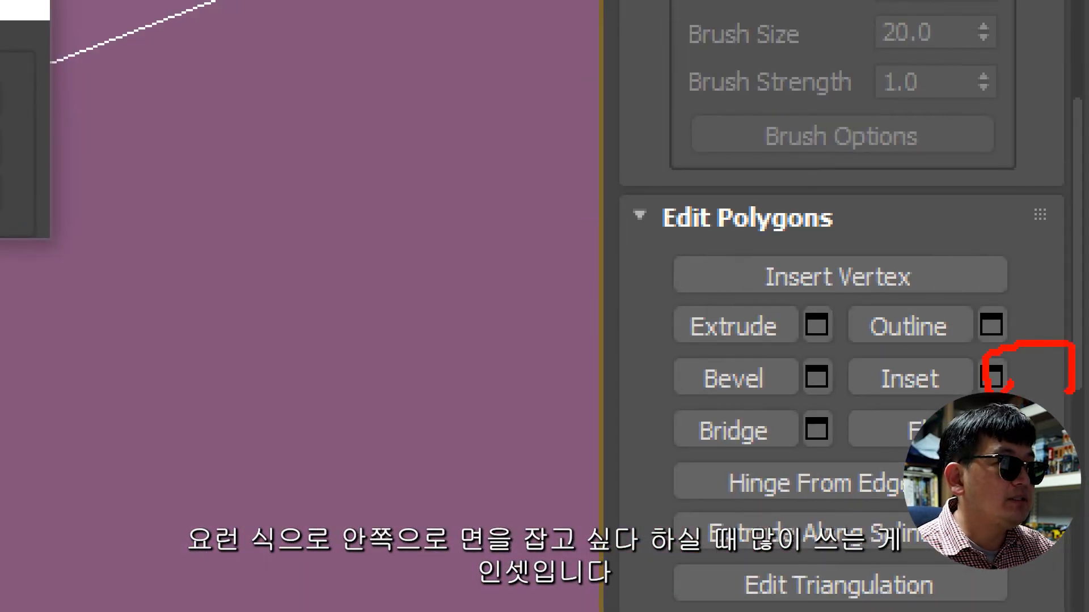
{"action": "key", "text": "Escape"}
{"action": "left_click", "coordinate": [1064, 372]}
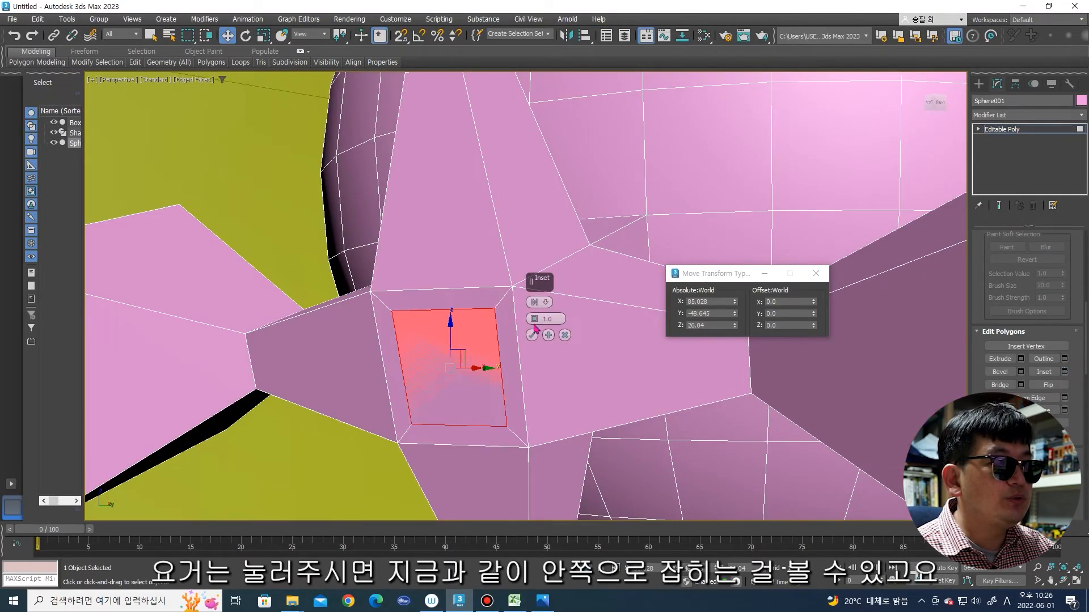
{"action": "mouse_move", "coordinate": [533, 321]}
{"action": "left_mouse_down"}
{"action": "mouse_move", "coordinate": [536, 305]}
{"action": "mouse_move", "coordinate": [534, 315]}
{"action": "left_mouse_up"}
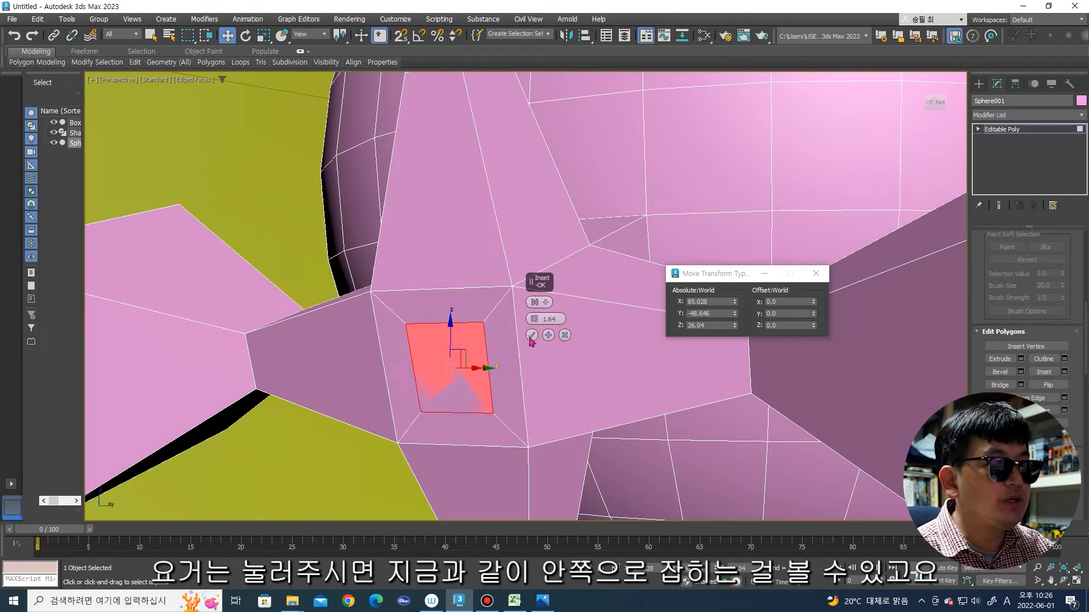
{"action": "left_click", "coordinate": [531, 335]}
Step: Extrude the inset centre polygon inward with a height of -2.261 and clear the selection
{"action": "middle_click_drag", "start_coordinate": [519, 335], "coordinate": [489, 352], "text": "alt"}
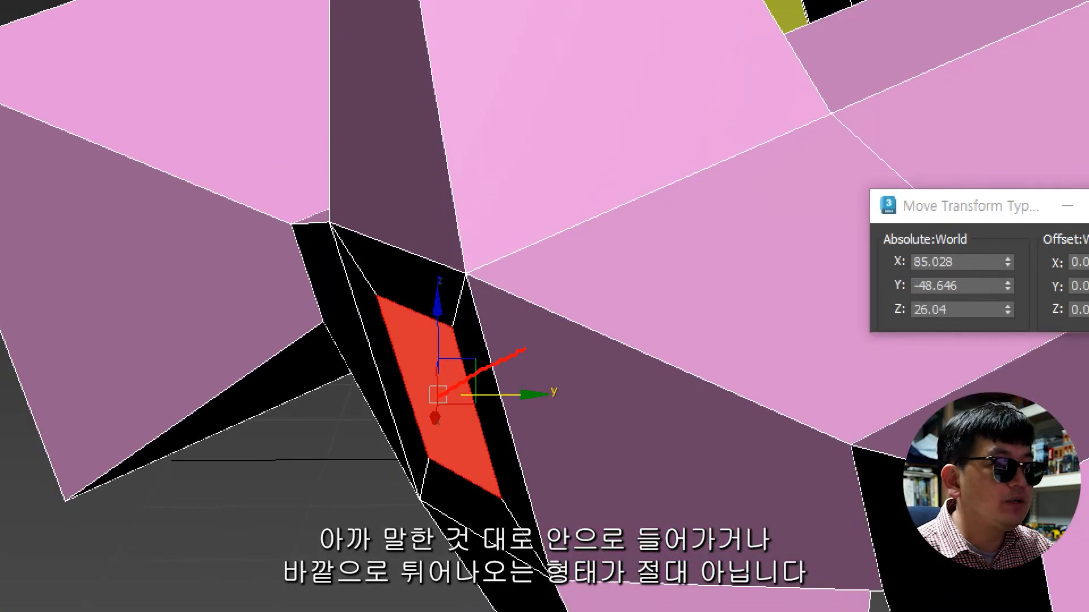
{"action": "left_click_drag", "start_coordinate": [431, 379], "coordinate": [241, 445]}
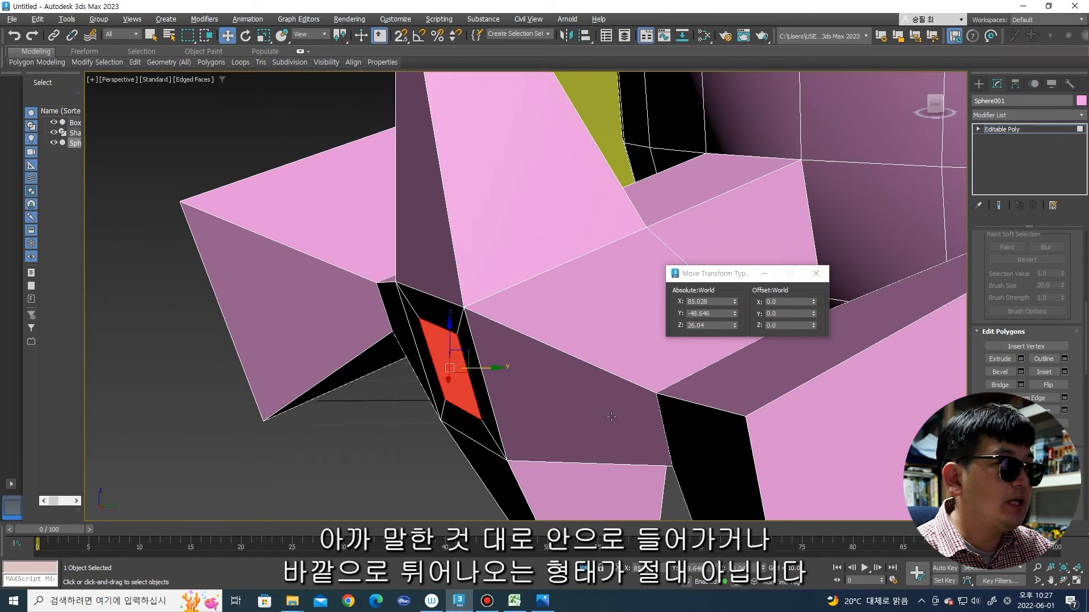
{"action": "middle_click_drag", "start_coordinate": [611, 417], "coordinate": [842, 352], "text": "alt"}
{"action": "left_click", "coordinate": [1021, 358]}
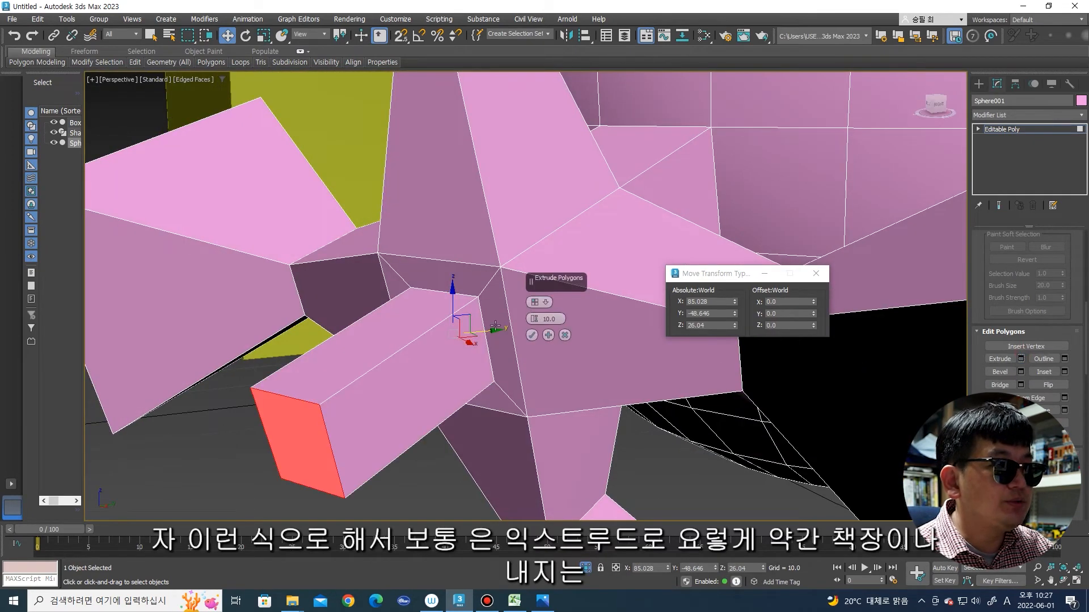
{"action": "left_click_drag", "start_coordinate": [536, 319], "coordinate": [541, 378]}
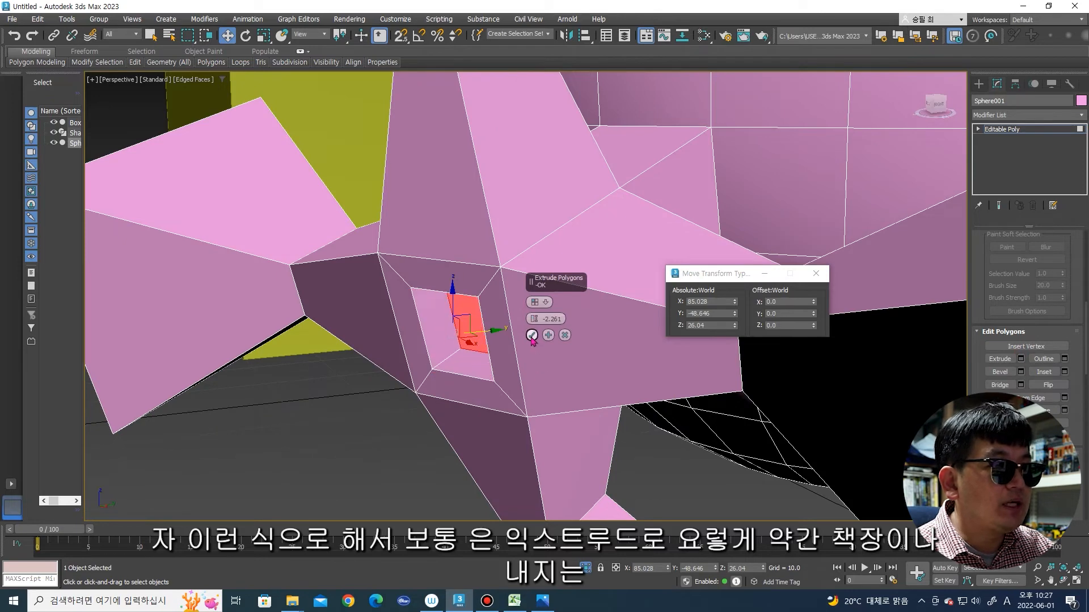
{"action": "left_click", "coordinate": [531, 335]}
{"action": "left_click", "coordinate": [322, 435]}
Step: Select the two side polygons that face each other on the flared ends of the upper and right arms
{"action": "middle_click_drag", "start_coordinate": [322, 435], "coordinate": [381, 384], "text": "alt"}
{"action": "scroll", "coordinate": [391, 378], "scroll_direction": "down", "scroll_amount": 4}
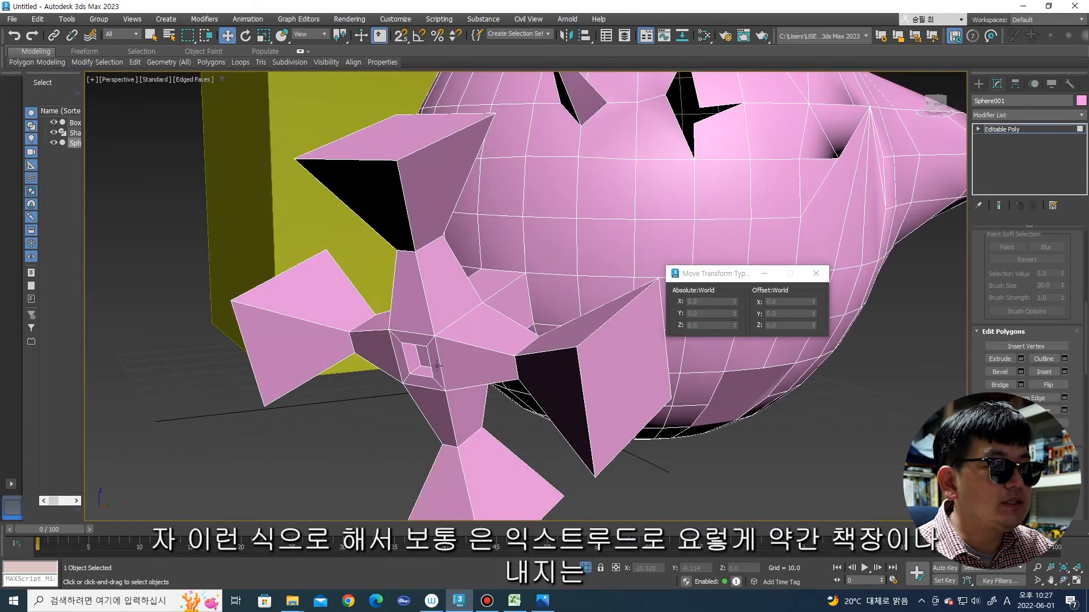
{"action": "scroll", "coordinate": [426, 371], "scroll_direction": "up", "scroll_amount": 2}
{"action": "scroll", "coordinate": [427, 370], "scroll_direction": "up", "scroll_amount": 2}
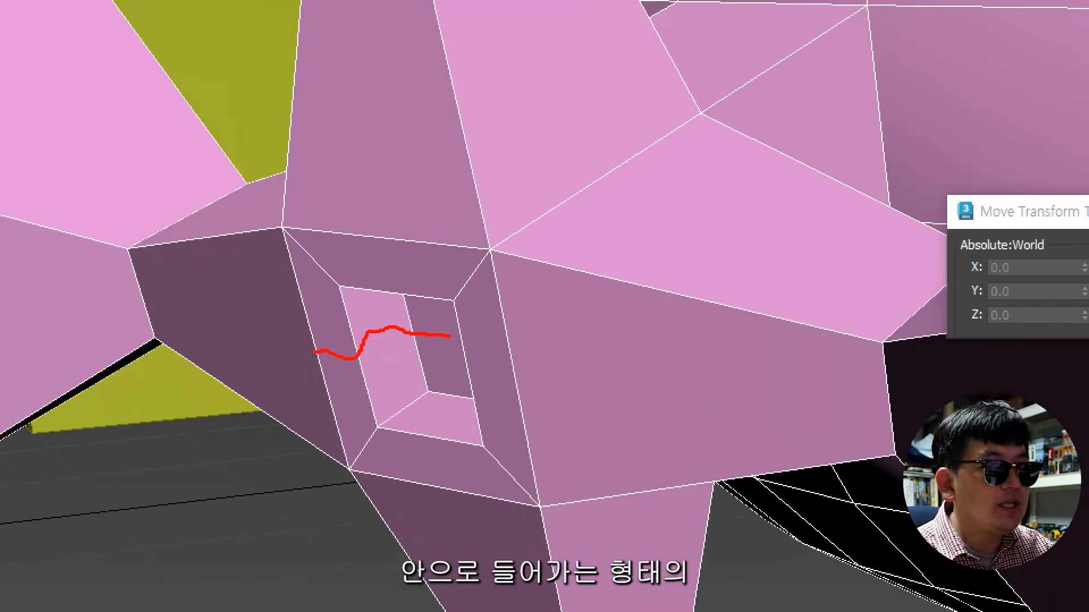
{"action": "left_click_drag", "start_coordinate": [450, 337], "coordinate": [456, 378]}
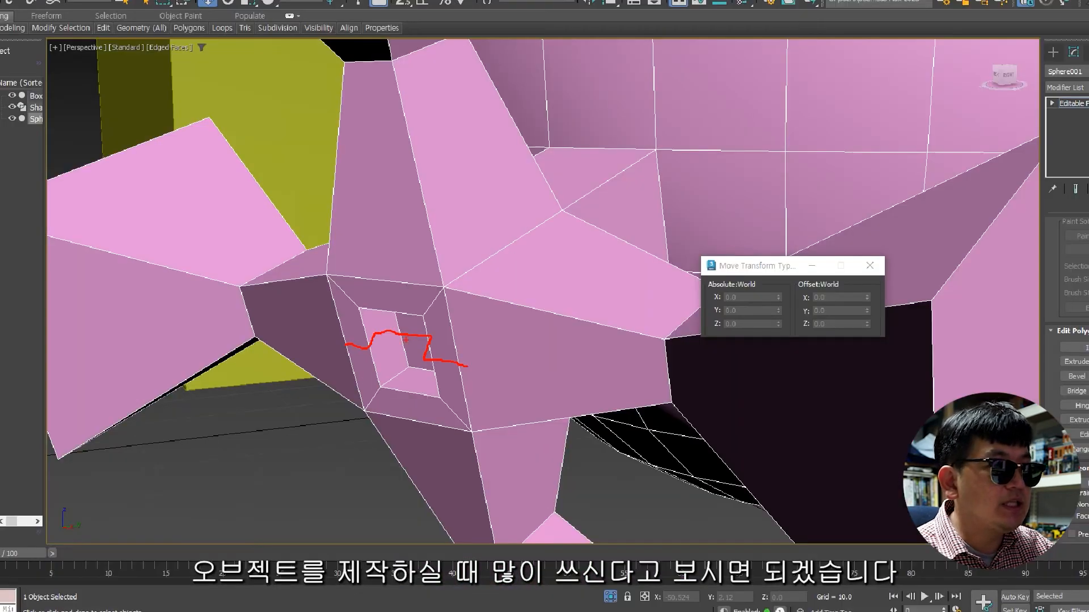
{"action": "scroll", "coordinate": [484, 348], "scroll_direction": "down", "scroll_amount": 5}
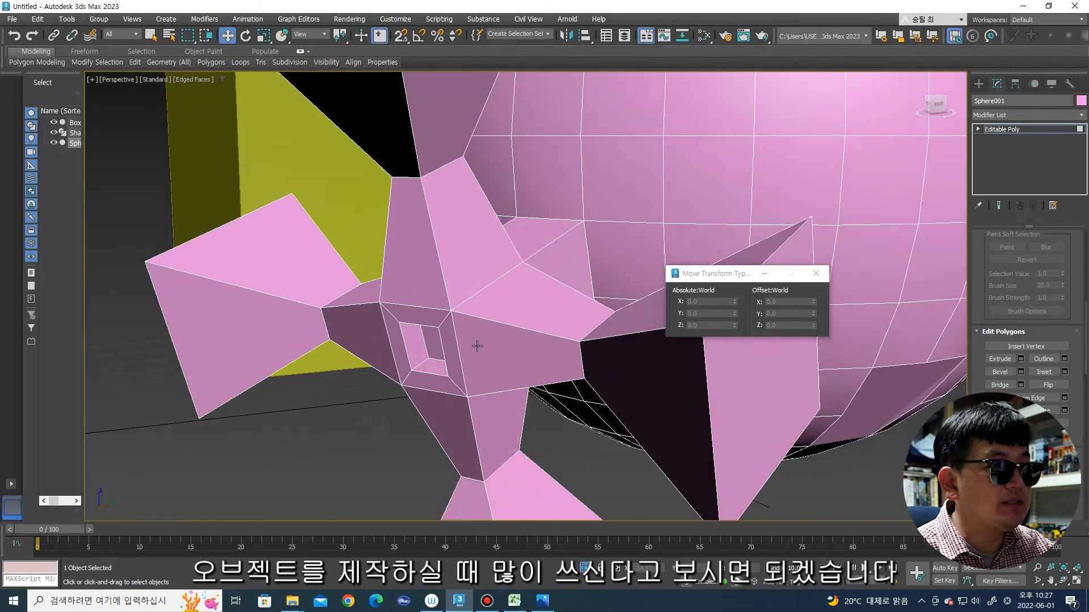
{"action": "left_click", "coordinate": [422, 190]}
{"action": "left_click", "coordinate": [568, 348]}
{"action": "left_click", "coordinate": [434, 184], "text": "ctrl"}
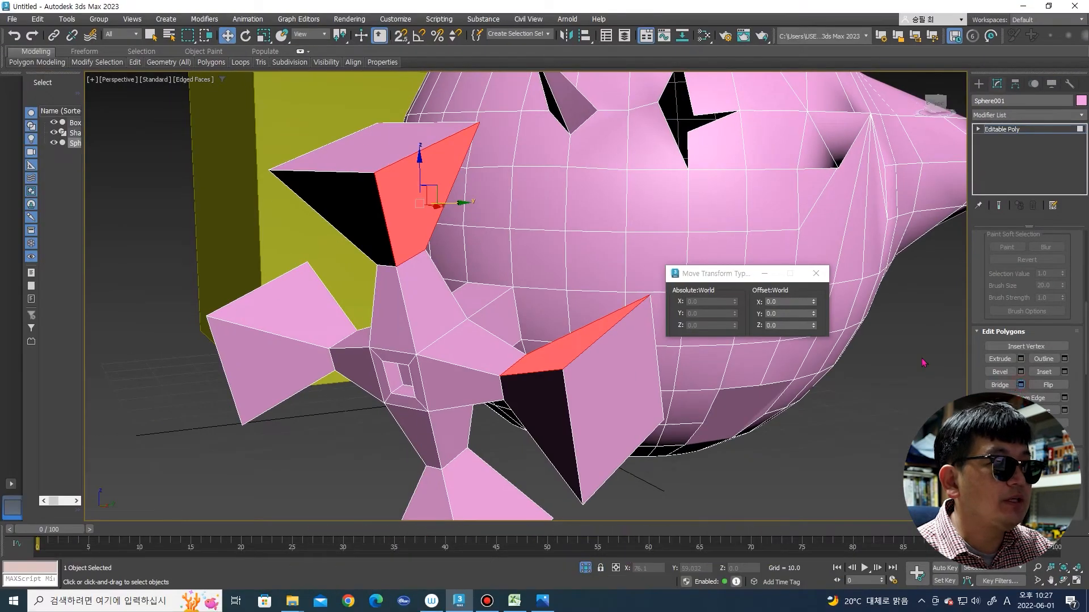
Step: Bridge the two facing arm polygons and set the bridge to 7 segments
{"action": "left_click", "coordinate": [950, 400]}
{"action": "middle_click_drag", "start_coordinate": [469, 353], "coordinate": [377, 334], "text": "alt"}
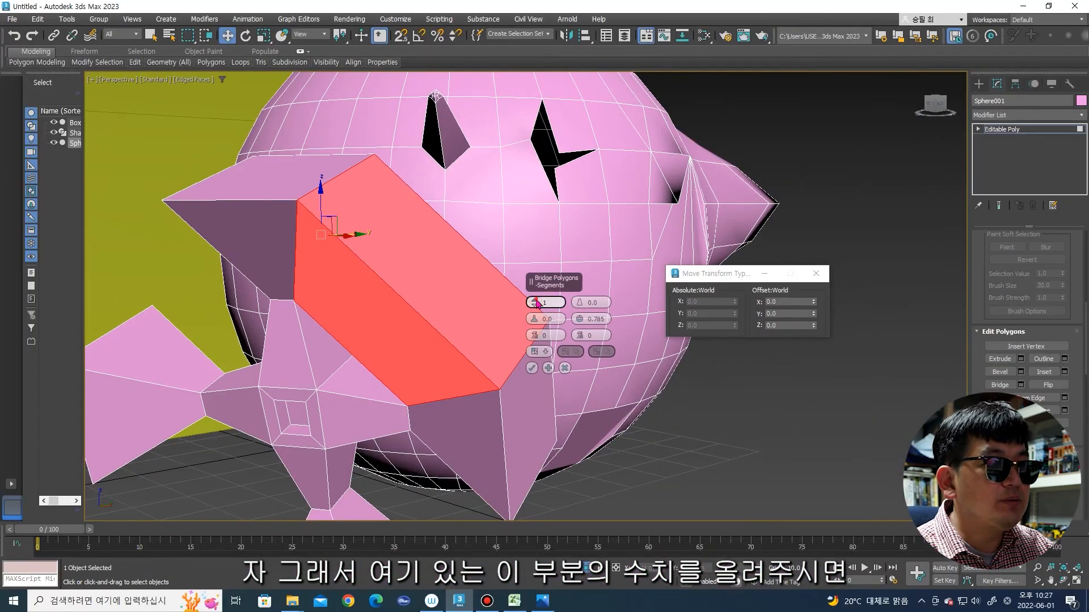
{"action": "left_click_drag", "start_coordinate": [442, 326], "coordinate": [442, 320]}
{"action": "left_click_drag", "start_coordinate": [536, 303], "coordinate": [536, 295]}
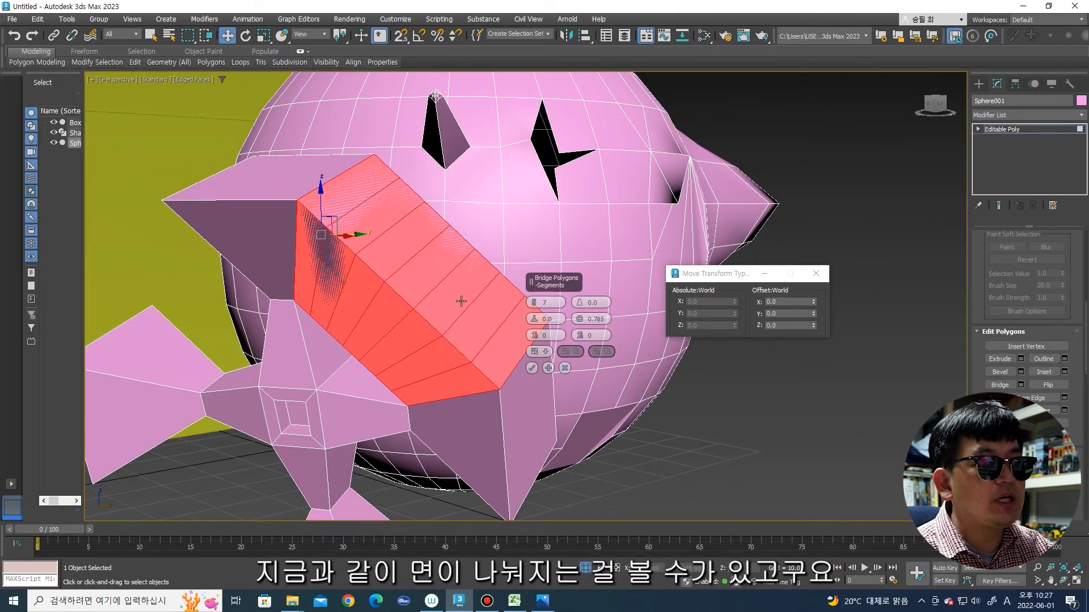
{"action": "middle_click_drag", "start_coordinate": [434, 320], "coordinate": [471, 310], "text": "alt"}
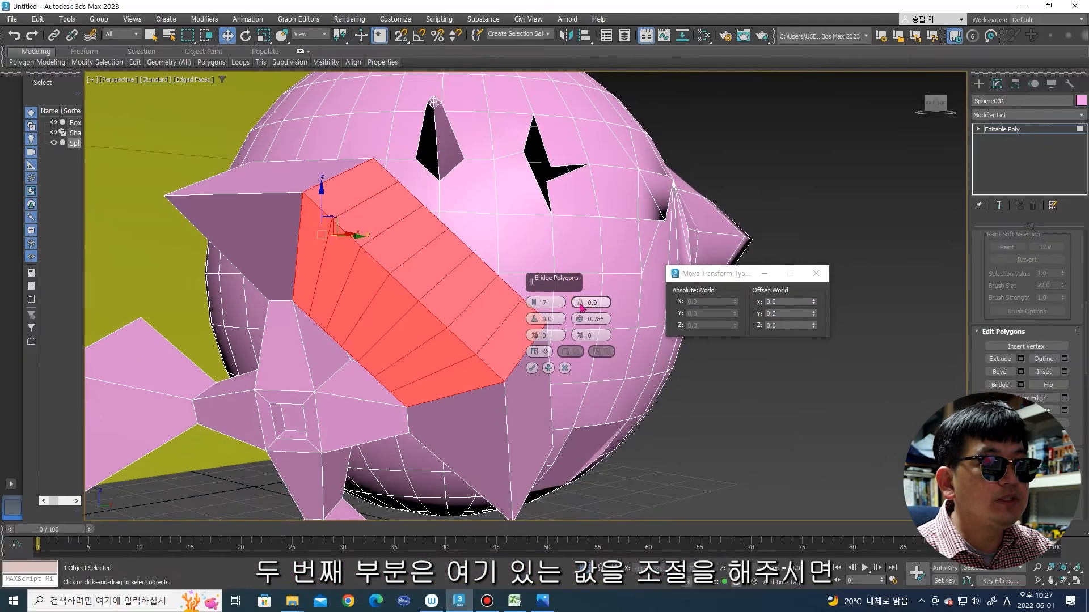
Step: Set the bridge's taper to -3.5, bias to 9.0 and Twist 1 to 2, apply it, and clear the selection
{"action": "left_click_drag", "start_coordinate": [579, 302], "coordinate": [570, 306]}
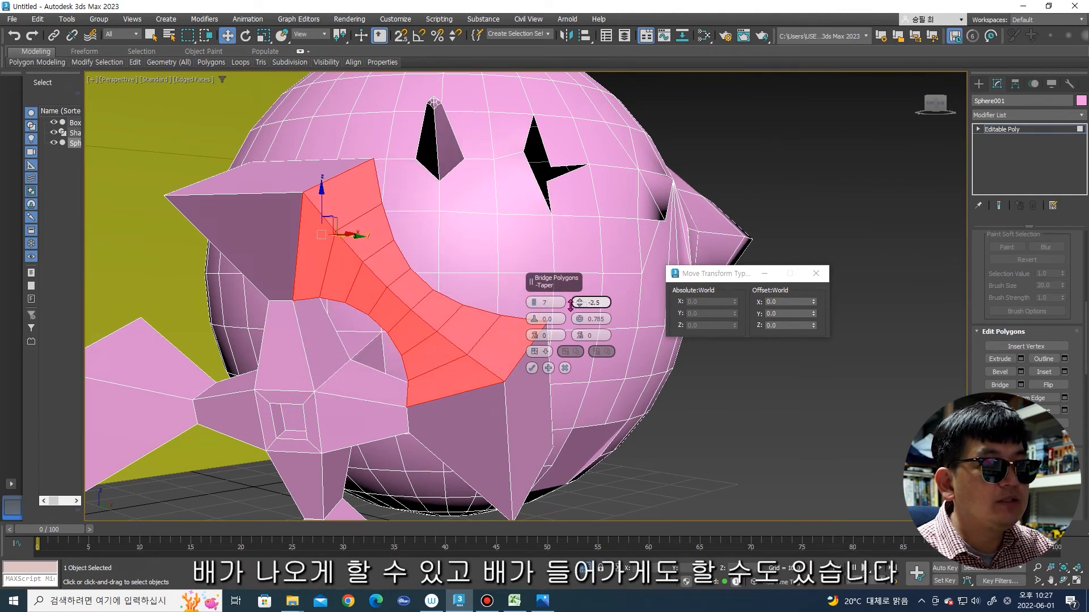
{"action": "left_click_drag", "start_coordinate": [572, 305], "coordinate": [540, 313]}
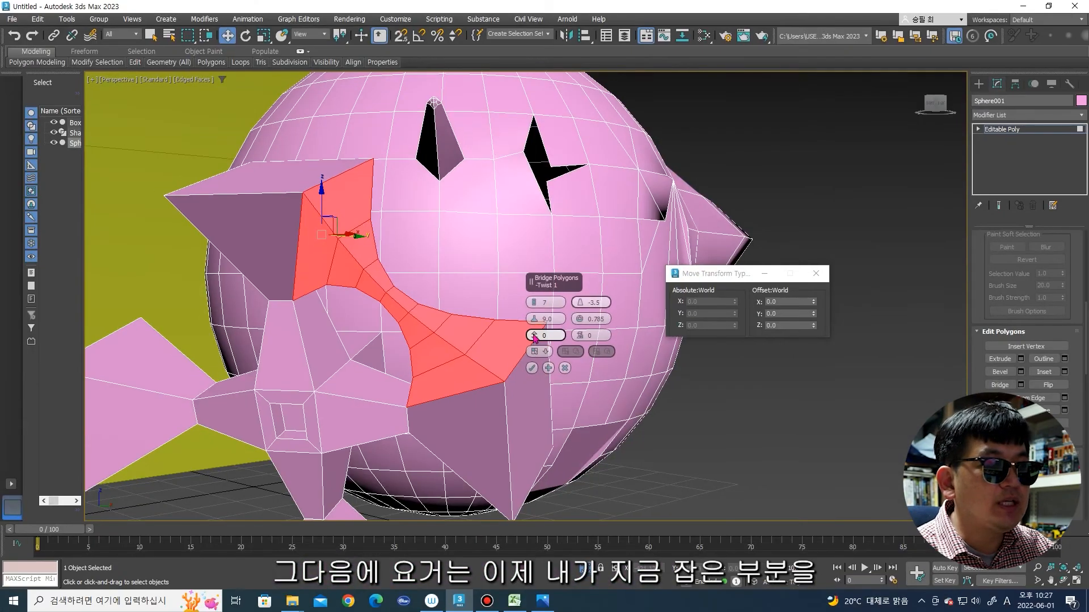
{"action": "left_click", "coordinate": [524, 331]}
{"action": "left_click", "coordinate": [524, 332]}
{"action": "mouse_move", "coordinate": [410, 307]}
{"action": "left_mouse_down"}
{"action": "mouse_move", "coordinate": [423, 271]}
{"action": "mouse_move", "coordinate": [405, 324]}
{"action": "left_mouse_up"}
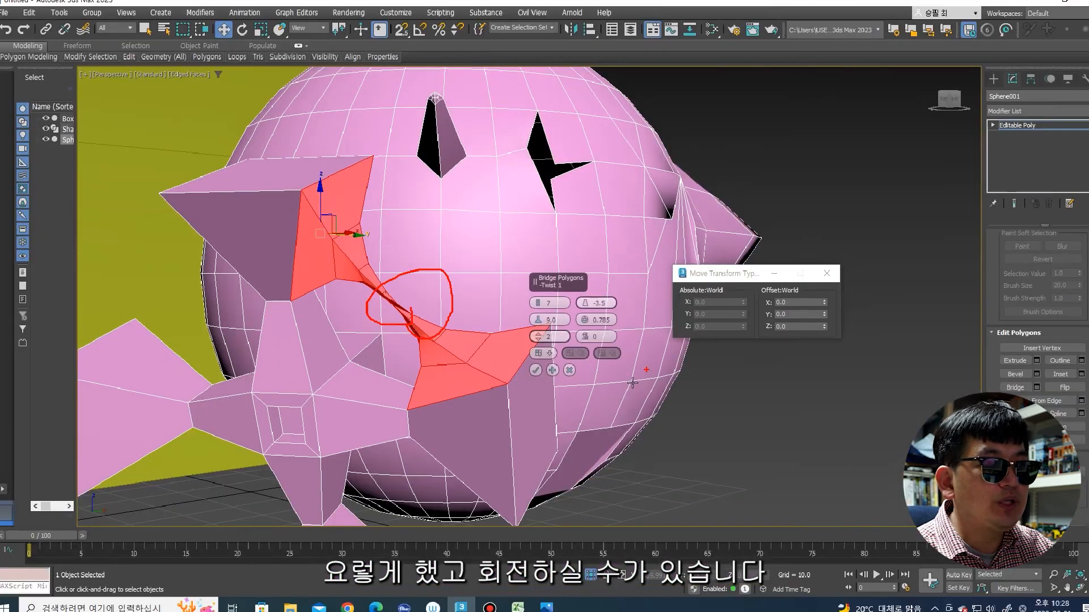
{"action": "left_click", "coordinate": [687, 446]}
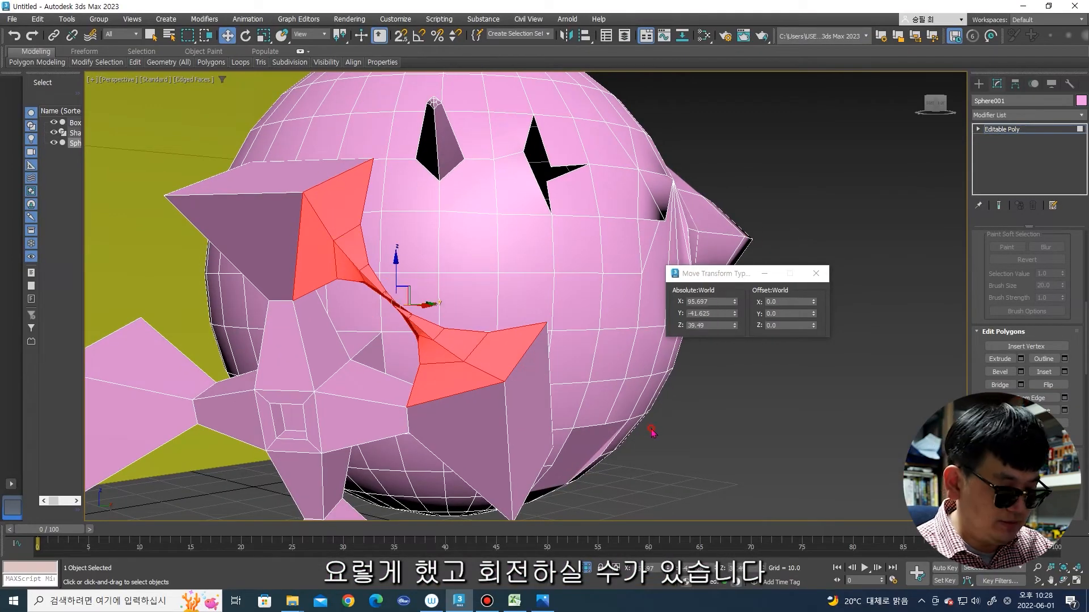
{"action": "left_click", "coordinate": [652, 433]}
Step: Flip the normal of the upper arm's top end polygon and inspect that face from above
{"action": "scroll", "coordinate": [651, 432], "scroll_direction": "down", "scroll_amount": 8}
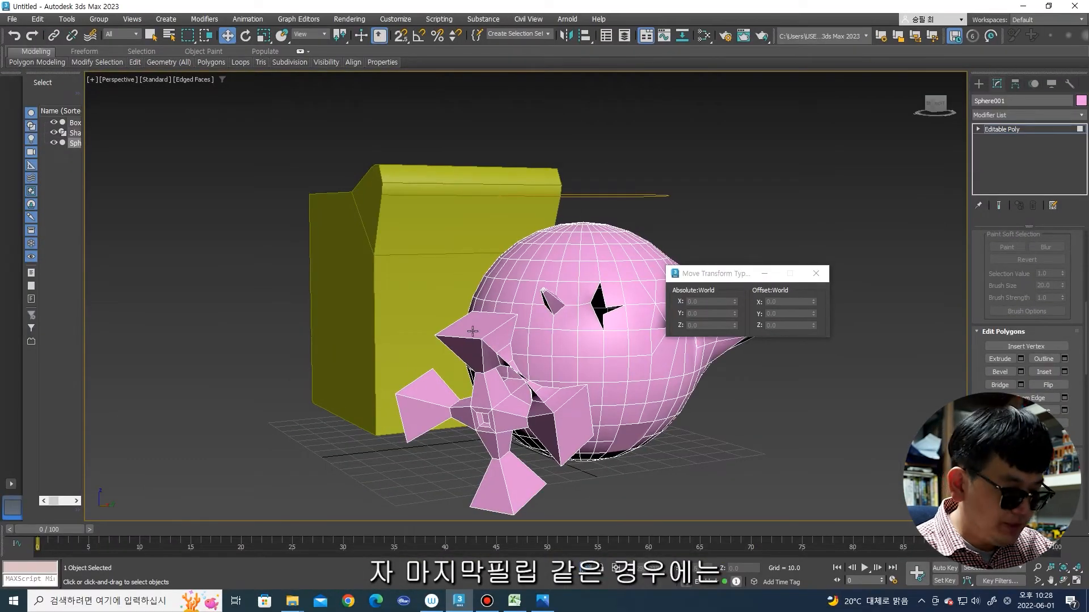
{"action": "key", "text": "4"}
{"action": "key", "text": "4"}
{"action": "left_click", "coordinate": [496, 314]}
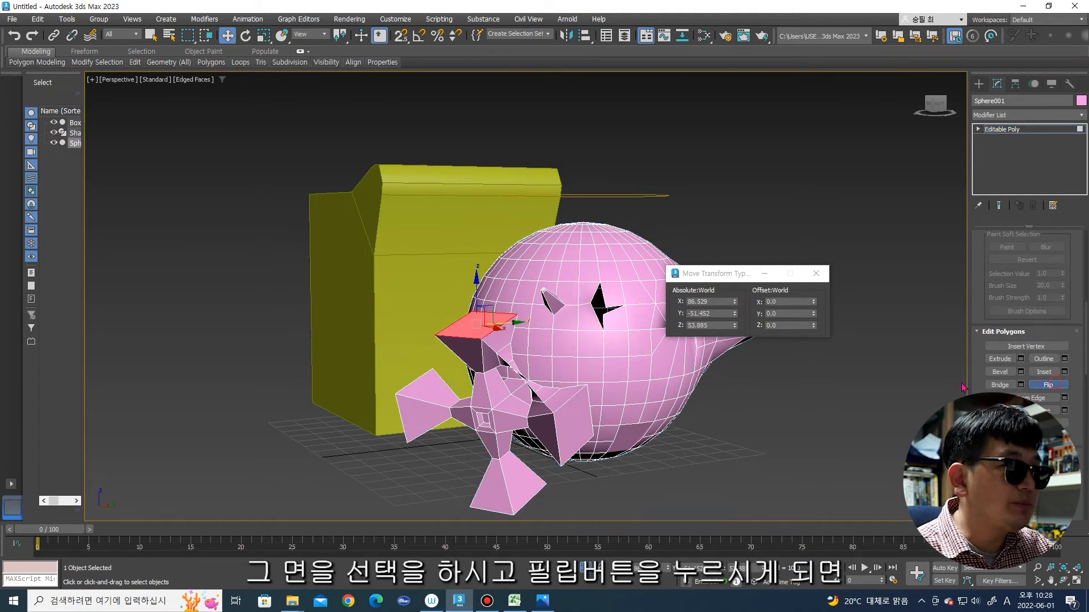
{"action": "left_click_drag", "start_coordinate": [518, 386], "coordinate": [605, 418], "text": "alt"}
{"action": "left_click", "coordinate": [605, 418]}
{"action": "mouse_move", "coordinate": [519, 358]}
{"action": "middle_mouse_down", "text": "alt"}
{"action": "mouse_move", "coordinate": [576, 380]}
{"action": "mouse_move", "coordinate": [510, 355]}
{"action": "middle_mouse_up", "text": "alt"}
{"action": "scroll", "coordinate": [575, 379], "scroll_direction": "up", "scroll_amount": 3}
{"action": "left_click", "coordinate": [579, 381]}
{"action": "left_click", "coordinate": [686, 369]}
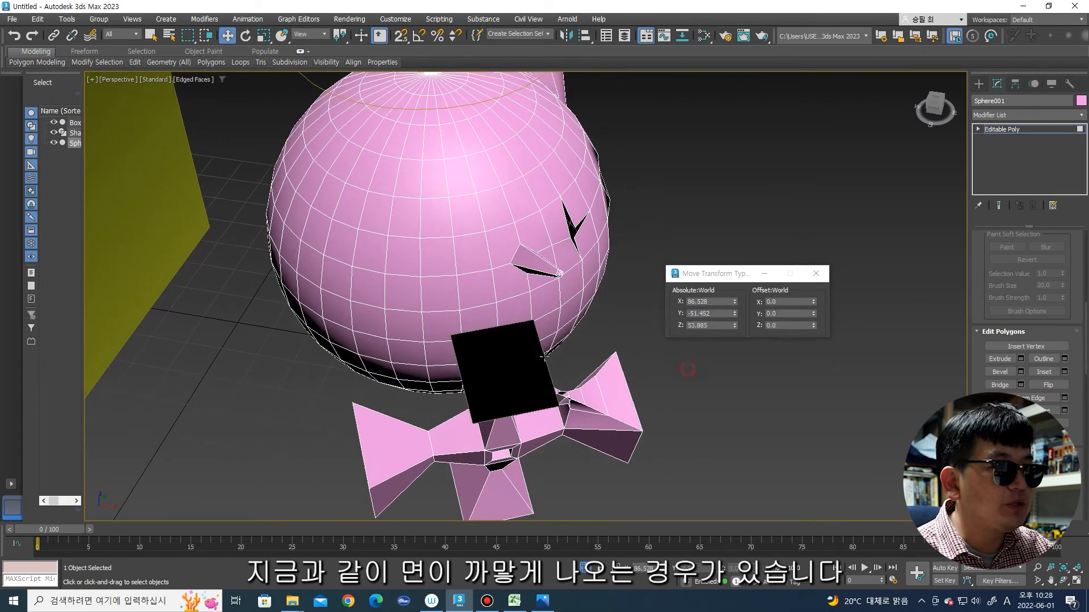
Step: Examine the flipped end polygon of the upper arm from other angles, selecting it and clearing the selection
{"action": "scroll", "coordinate": [536, 355], "scroll_direction": "down", "scroll_amount": 4}
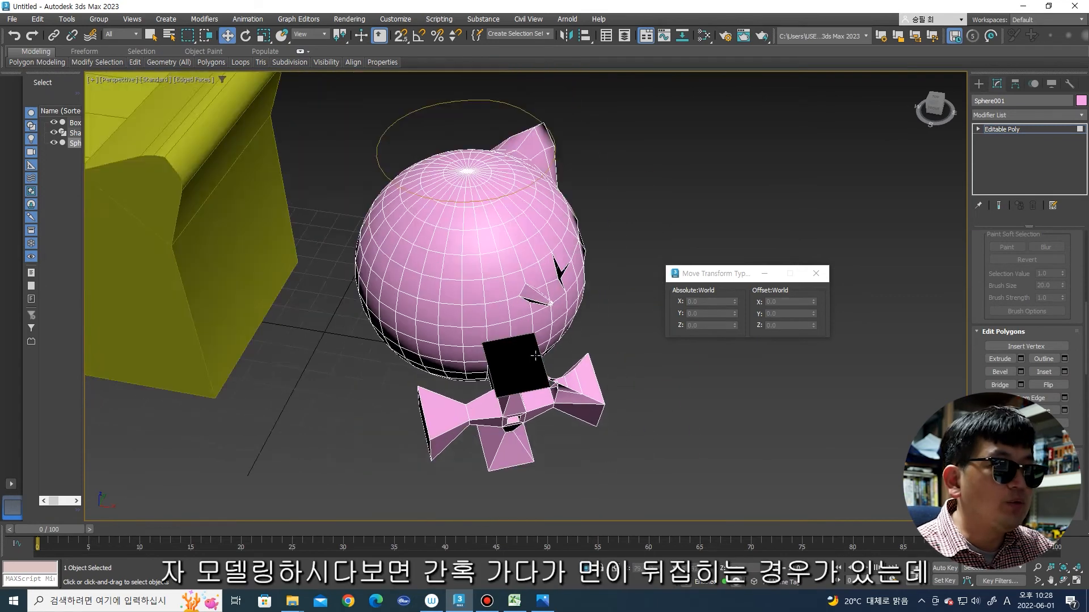
{"action": "middle_click_drag", "start_coordinate": [536, 354], "coordinate": [445, 296], "text": "alt"}
{"action": "scroll", "coordinate": [439, 293], "scroll_direction": "up", "scroll_amount": 5}
{"action": "left_click", "coordinate": [427, 286]}
{"action": "scroll", "coordinate": [469, 257], "scroll_direction": "down", "scroll_amount": 3}
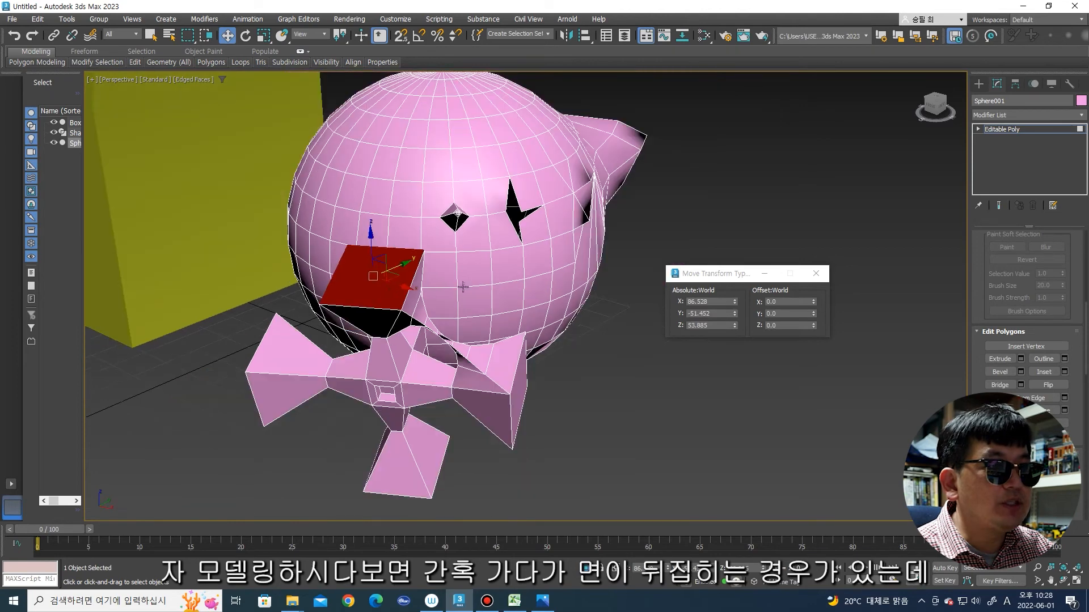
{"action": "left_click", "coordinate": [626, 388]}
Step: Select a single polygon on the front of the sphere and flip its normal
{"action": "scroll", "coordinate": [363, 244], "scroll_direction": "up", "scroll_amount": 3}
{"action": "middle_click_drag", "start_coordinate": [362, 244], "coordinate": [360, 316]}
{"action": "left_click", "coordinate": [359, 318]}
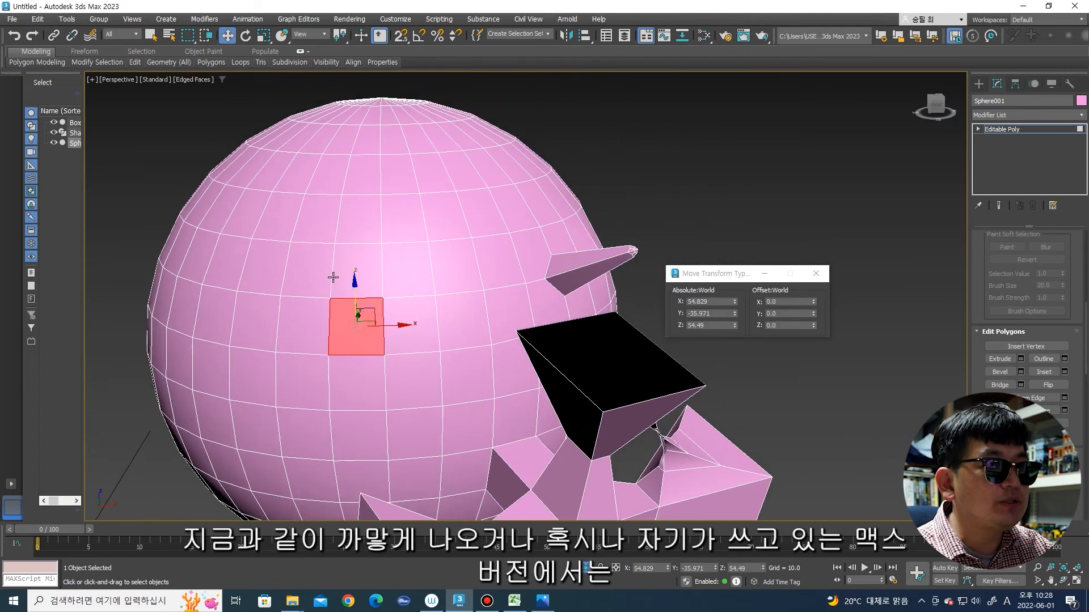
{"action": "left_click", "coordinate": [310, 269]}
{"action": "left_click", "coordinate": [352, 312]}
{"action": "left_click", "coordinate": [1064, 385]}
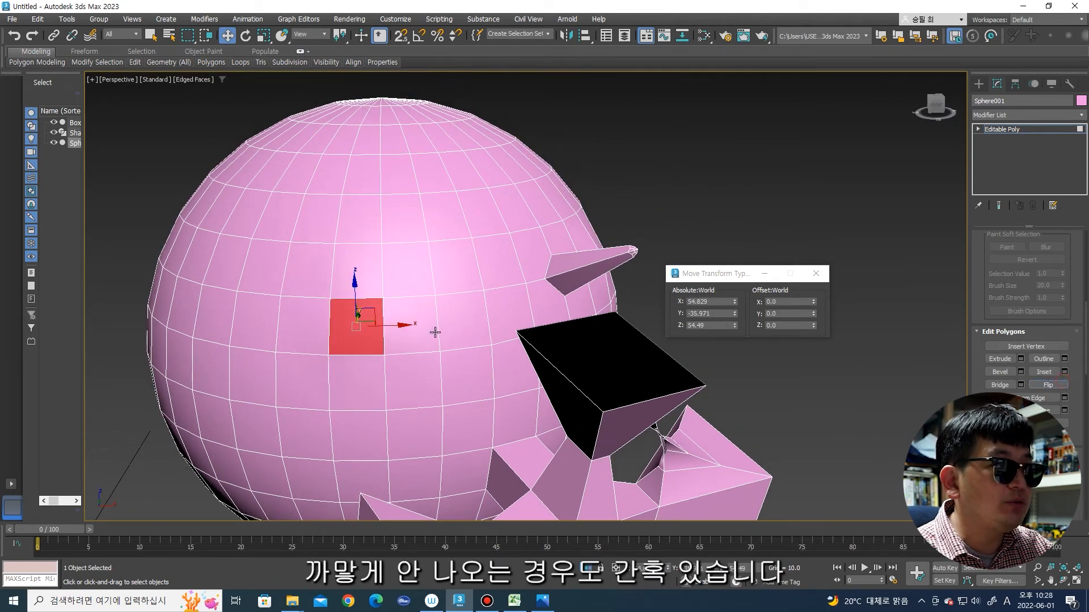
Step: Add the eight polygons surrounding the flipped one to the selection and compare their highlight colours
{"action": "left_click", "coordinate": [329, 284], "text": "ctrl"}
{"action": "left_click", "coordinate": [309, 331], "text": "ctrl"}
{"action": "left_click", "coordinate": [305, 380], "text": "ctrl"}
{"action": "left_click", "coordinate": [355, 382], "text": "ctrl"}
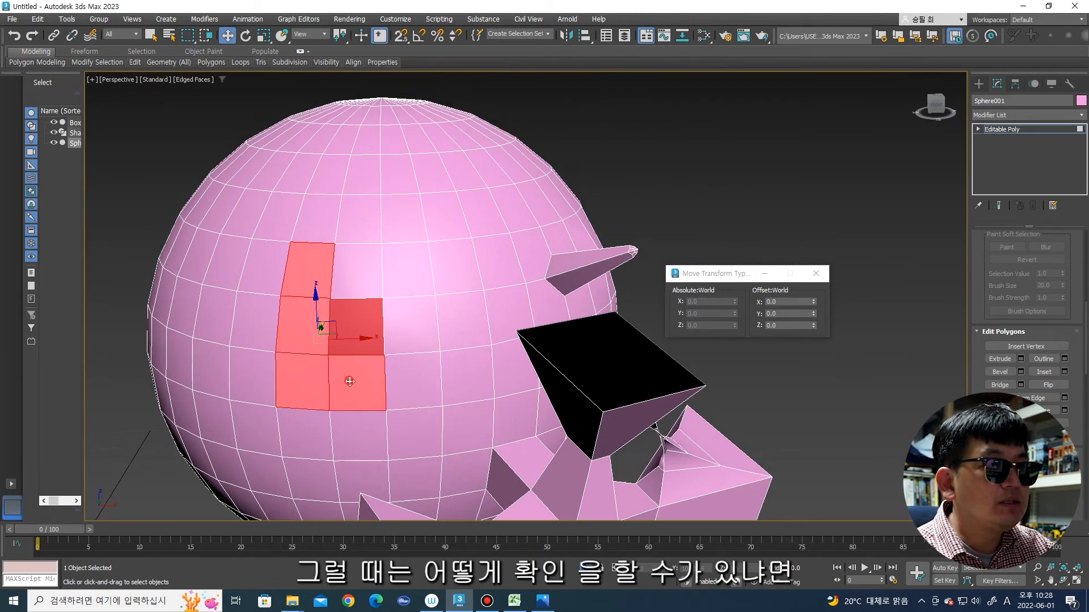
{"action": "left_click", "coordinate": [407, 369], "text": "ctrl"}
{"action": "left_click", "coordinate": [396, 311], "text": "ctrl"}
{"action": "left_click", "coordinate": [407, 269], "text": "ctrl"}
{"action": "left_click", "coordinate": [353, 276], "text": "ctrl"}
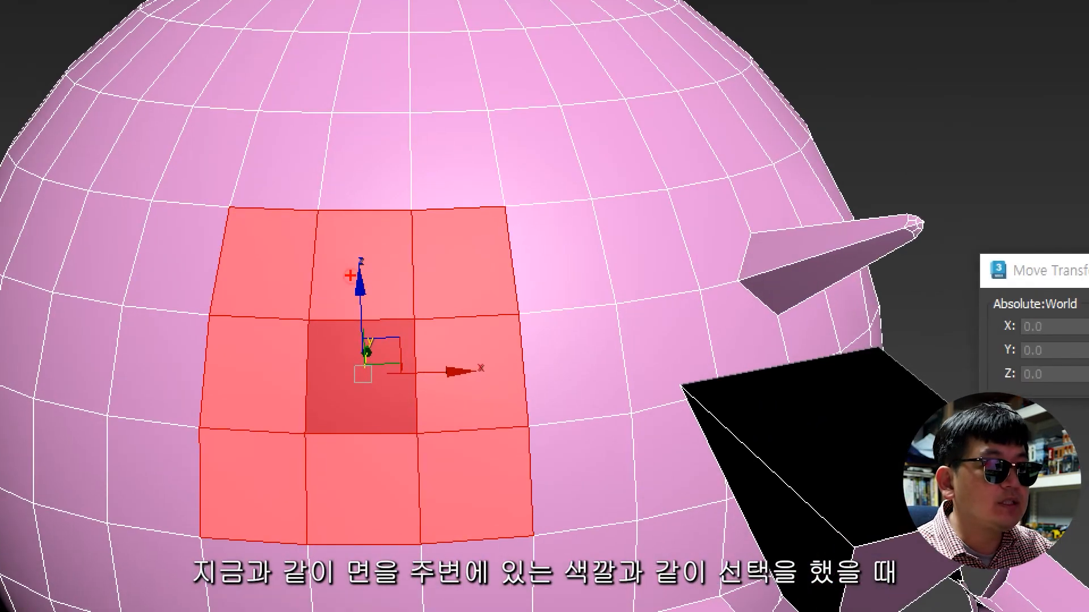
{"action": "mouse_move", "coordinate": [311, 257]}
{"action": "left_mouse_down"}
{"action": "mouse_move", "coordinate": [267, 280]}
{"action": "mouse_move", "coordinate": [352, 272]}
{"action": "mouse_move", "coordinate": [342, 276]}
{"action": "left_mouse_up"}
{"action": "left_click_drag", "start_coordinate": [440, 227], "coordinate": [352, 363]}
{"action": "left_click_drag", "start_coordinate": [335, 310], "coordinate": [389, 394]}
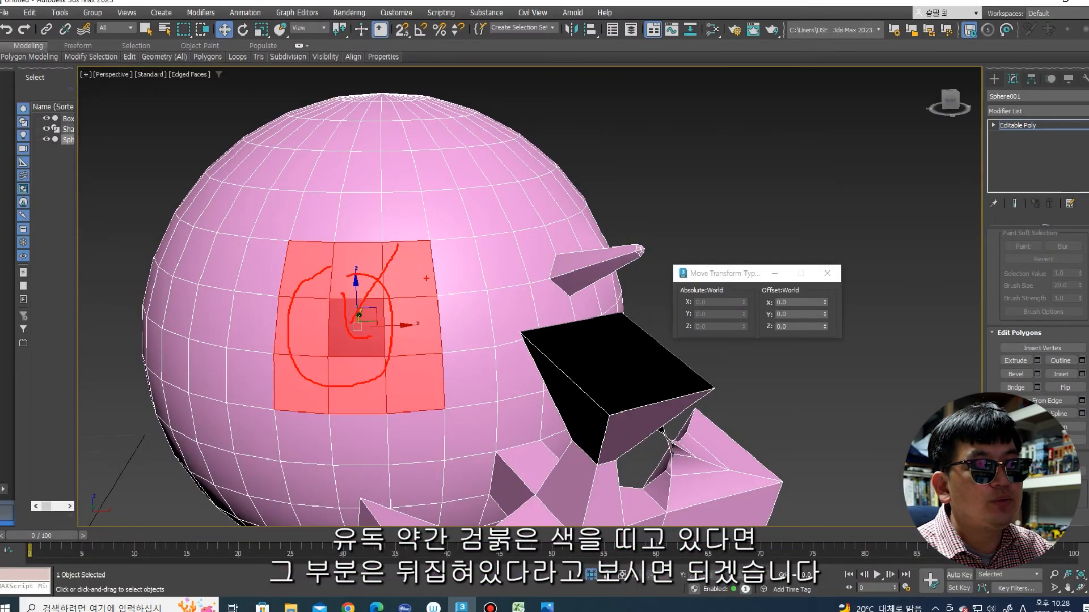
{"action": "key", "text": "Escape"}
Step: Select only the darker flipped polygon, flip its normal back, and clear the selection
{"action": "left_click", "coordinate": [364, 335]}
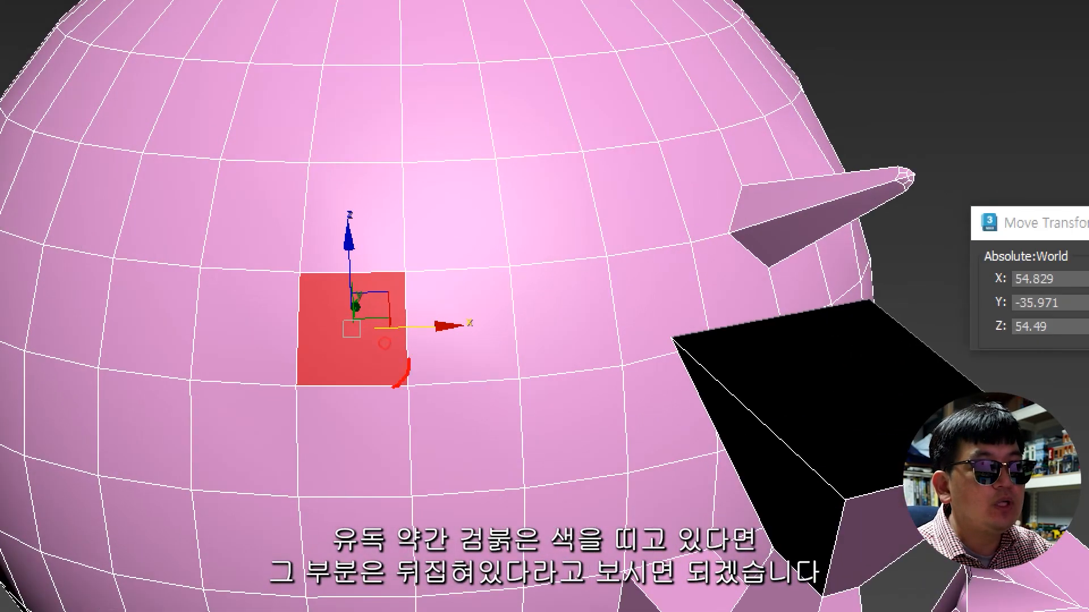
{"action": "left_click_drag", "start_coordinate": [369, 266], "coordinate": [398, 363]}
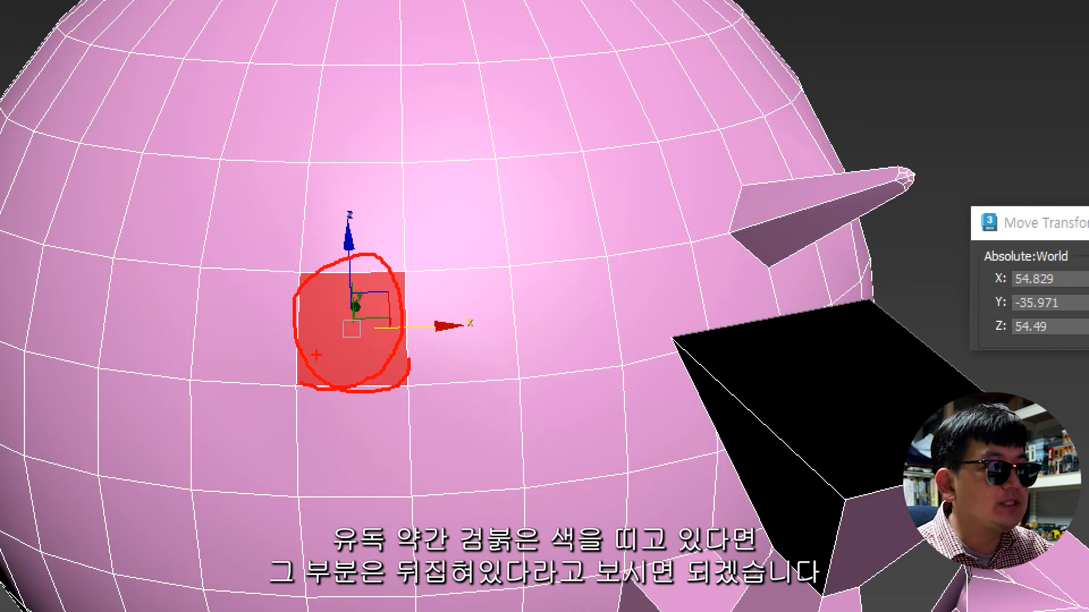
{"action": "key", "text": "Escape"}
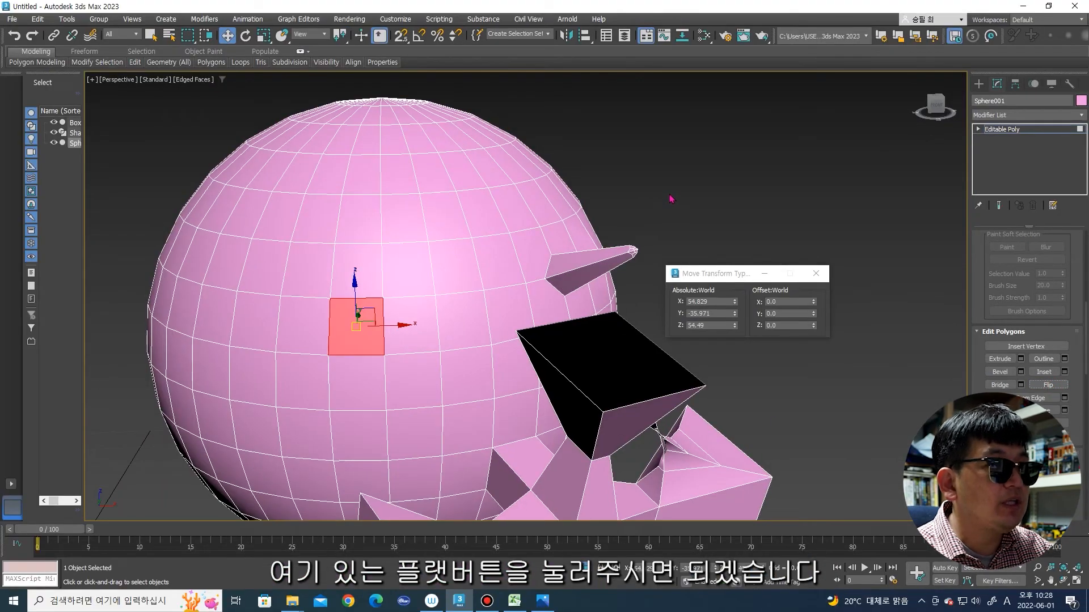
{"action": "left_click", "coordinate": [671, 199]}
{"action": "scroll", "coordinate": [952, 310], "scroll_direction": "down", "scroll_amount": 8}
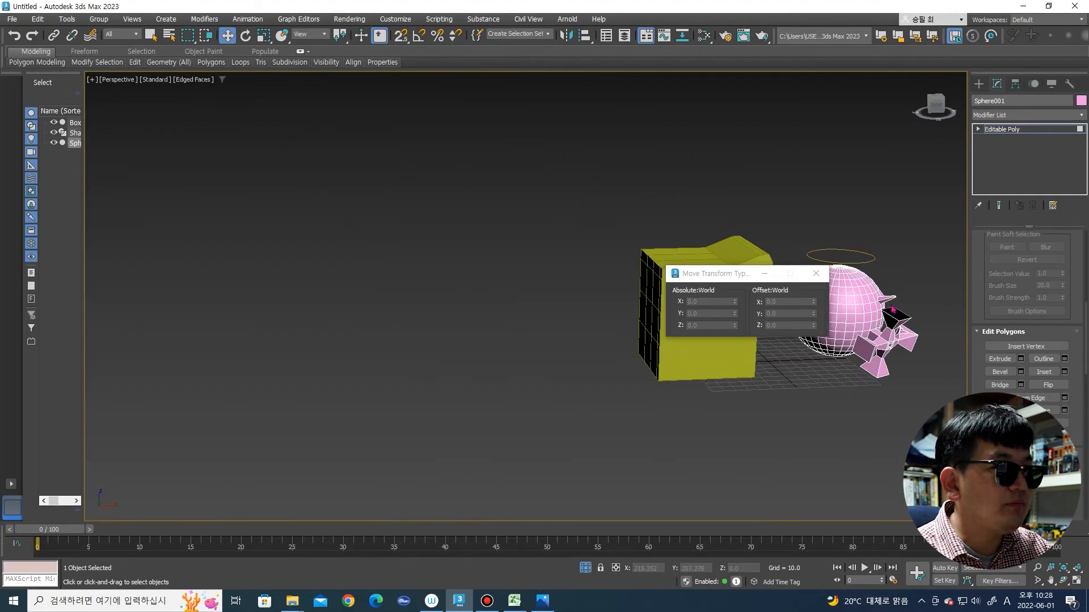
{"action": "middle_click_drag", "start_coordinate": [692, 400], "coordinate": [469, 393]}
{"action": "middle_click_drag", "start_coordinate": [598, 409], "coordinate": [507, 421], "text": "alt"}
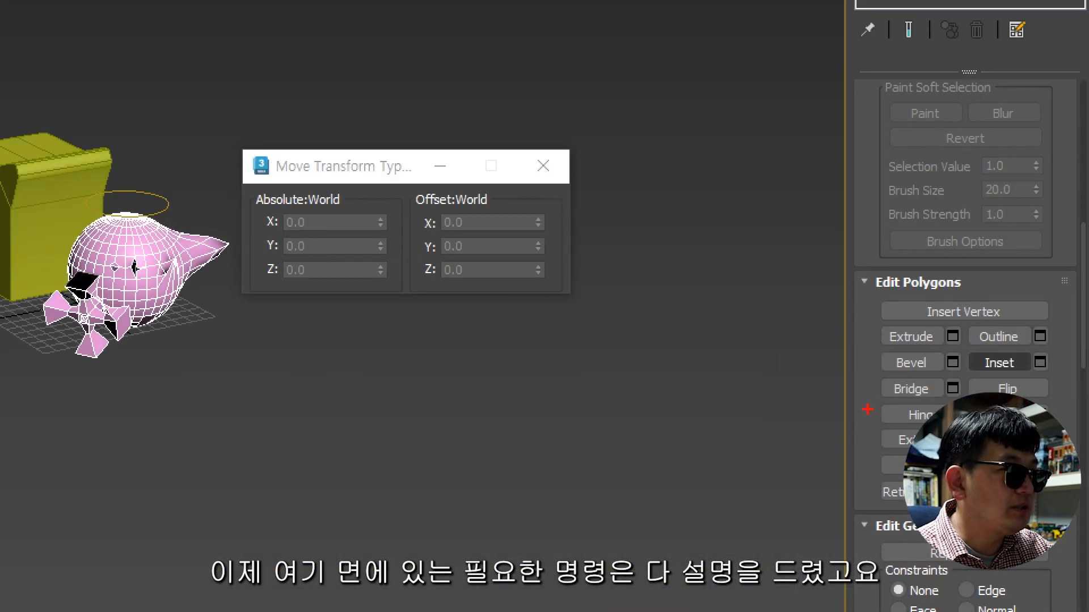
{"action": "mouse_move", "coordinate": [756, 431]}
{"action": "left_mouse_down"}
{"action": "mouse_move", "coordinate": [1088, 421]}
{"action": "mouse_move", "coordinate": [971, 271]}
{"action": "left_mouse_up"}
{"action": "mouse_move", "coordinate": [987, 327]}
{"action": "left_mouse_down"}
{"action": "mouse_move", "coordinate": [874, 340]}
{"action": "mouse_move", "coordinate": [882, 400]}
{"action": "left_mouse_up"}
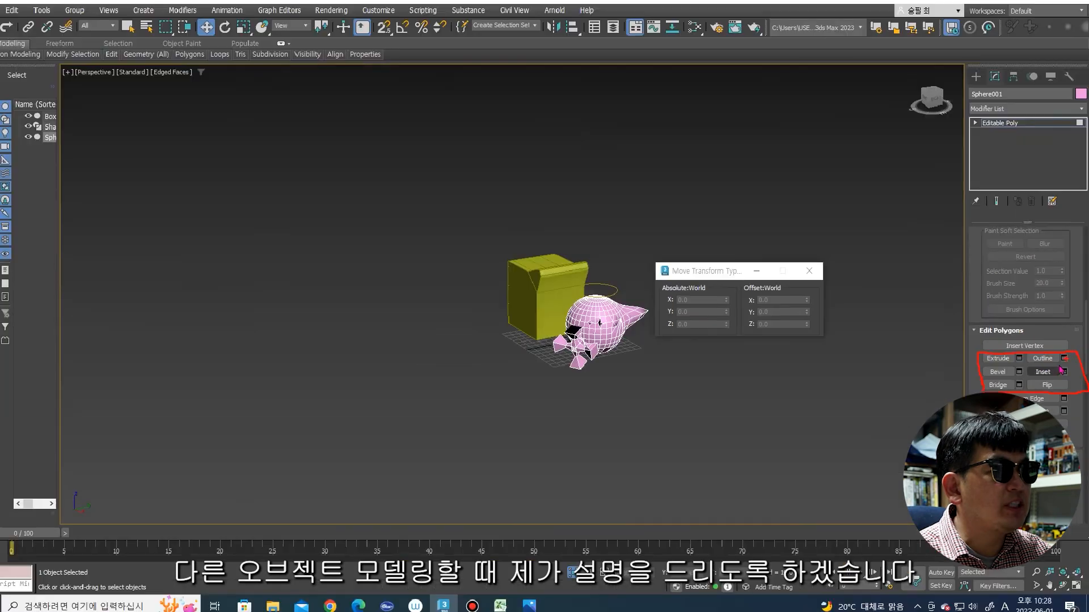
Step: Attach the yellow box to the sphere object
{"action": "scroll", "coordinate": [1064, 379], "scroll_direction": "down", "scroll_amount": 5}
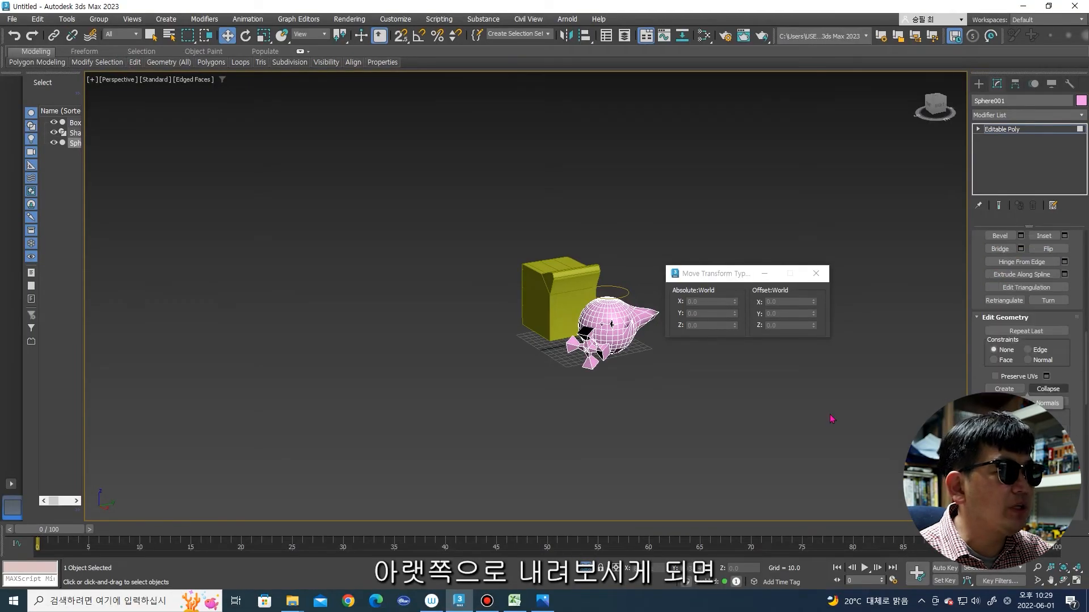
{"action": "scroll", "coordinate": [570, 334], "scroll_direction": "up", "scroll_amount": 5}
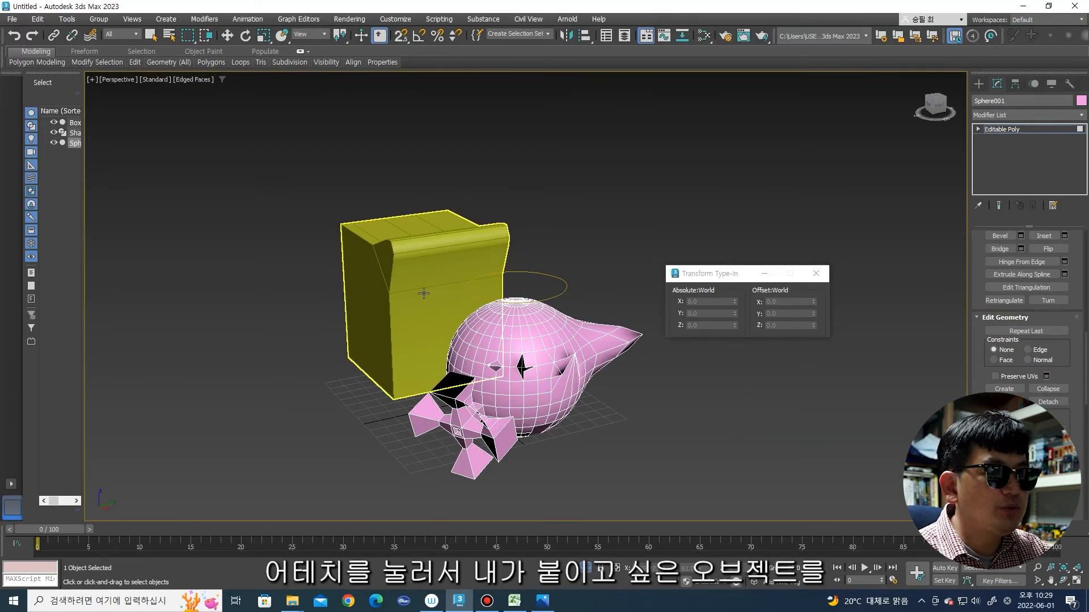
{"action": "left_click", "coordinate": [423, 293]}
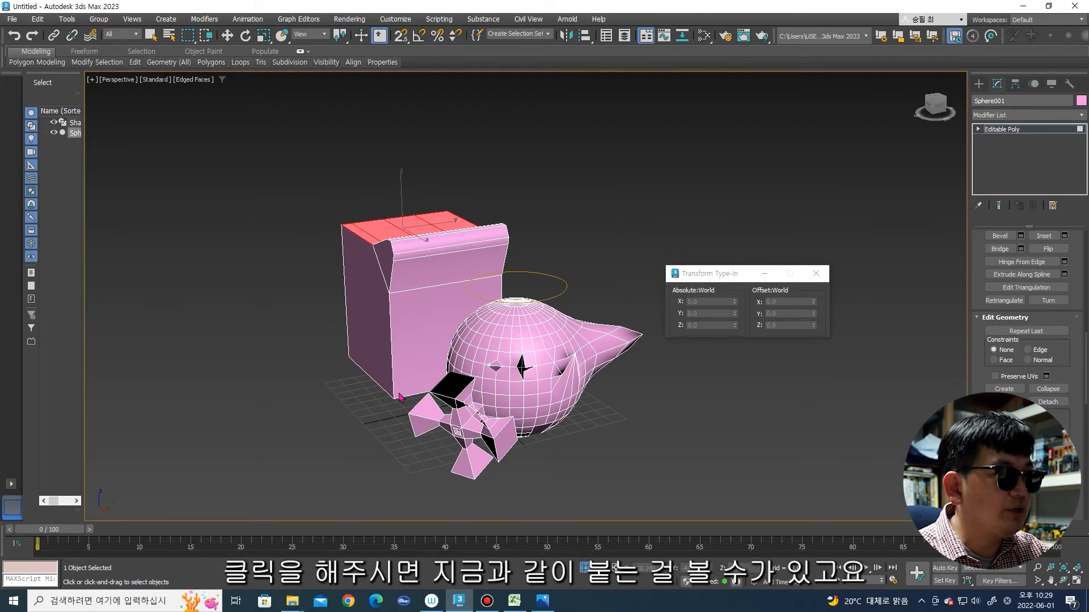
Step: Select the whole box as an element and detach it as a separate object
{"action": "key", "text": "5"}
{"action": "left_click", "coordinate": [445, 316]}
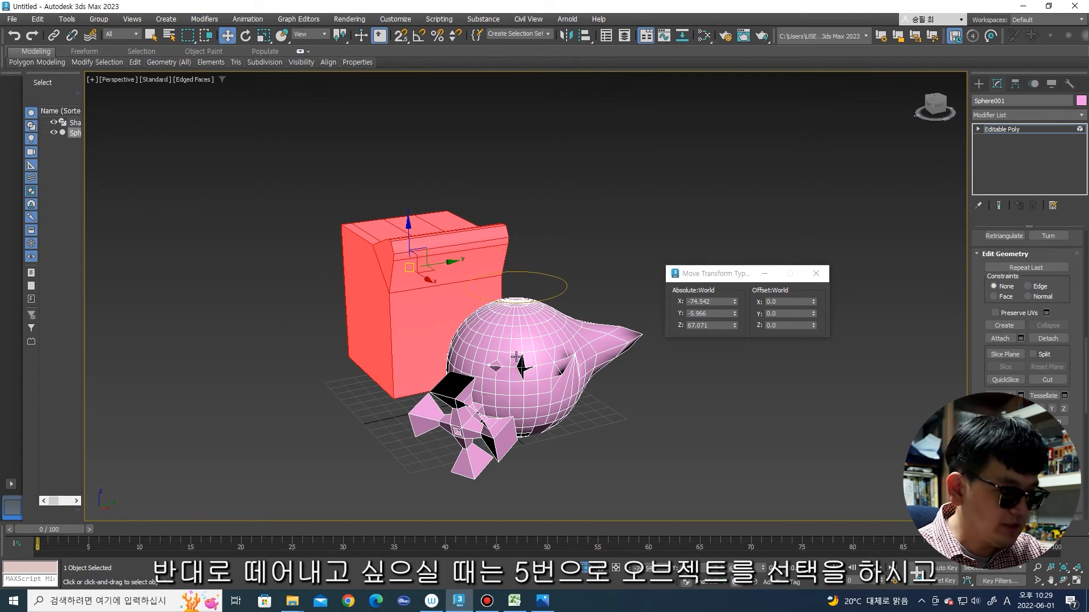
{"action": "middle_click_drag", "start_coordinate": [524, 354], "coordinate": [562, 358], "text": "alt"}
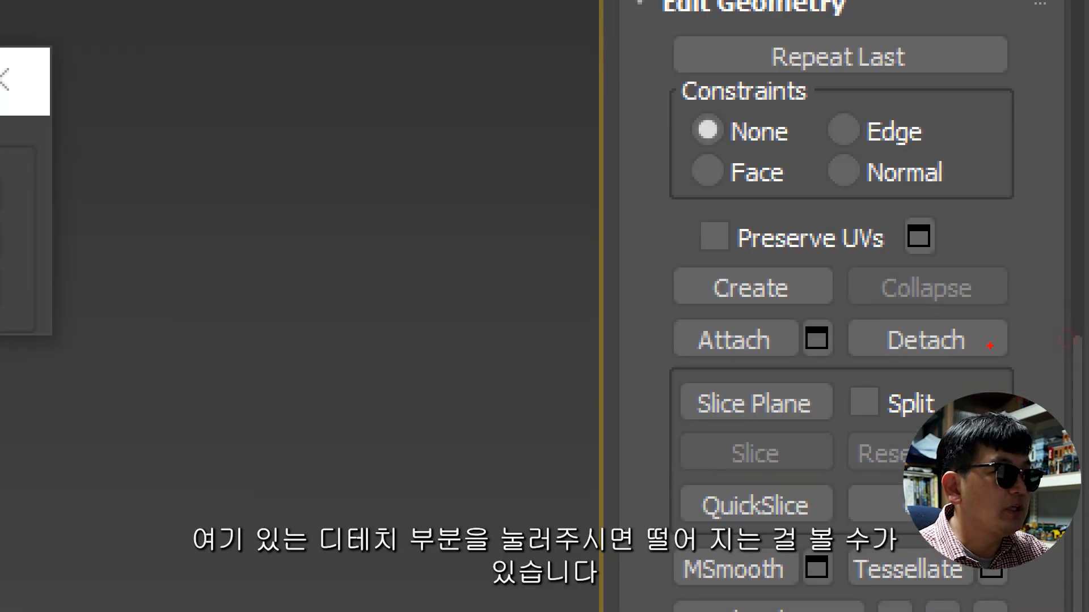
{"action": "left_click_drag", "start_coordinate": [990, 346], "coordinate": [1072, 346]}
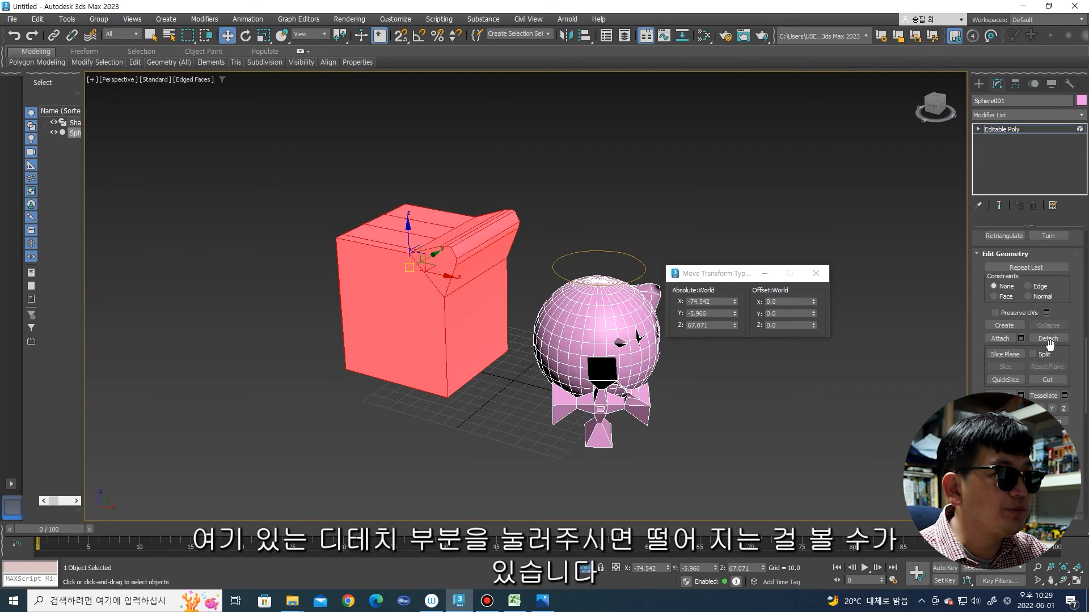
{"action": "left_click", "coordinate": [1051, 341]}
{"action": "left_click", "coordinate": [583, 307]}
Step: Attach the detached box to the sphere object again
{"action": "middle_click_drag", "start_coordinate": [426, 327], "coordinate": [399, 369]}
{"action": "left_click", "coordinate": [999, 338]}
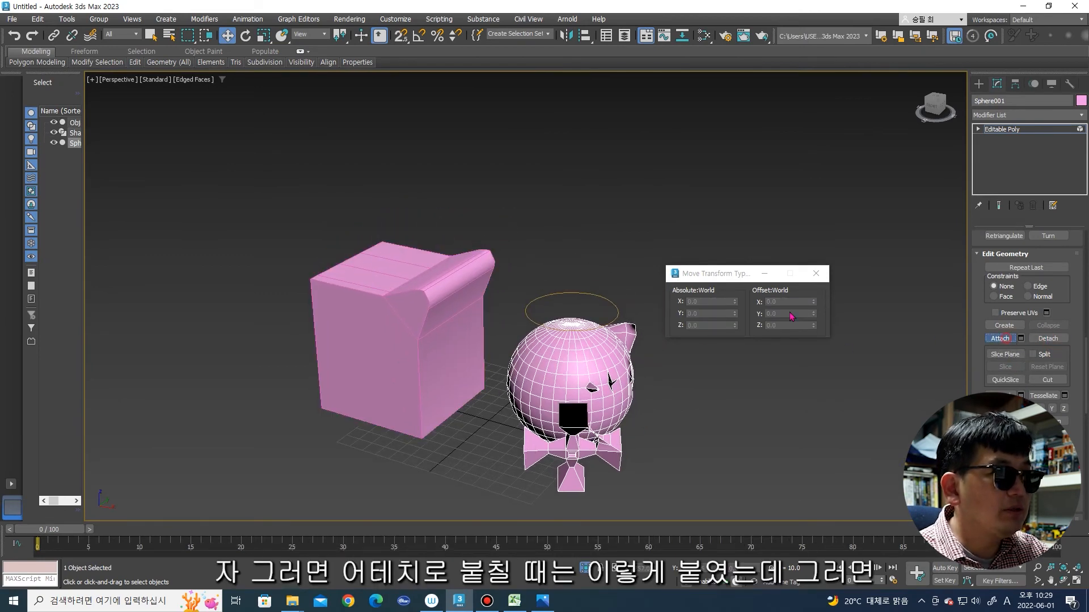
{"action": "left_click", "coordinate": [377, 306]}
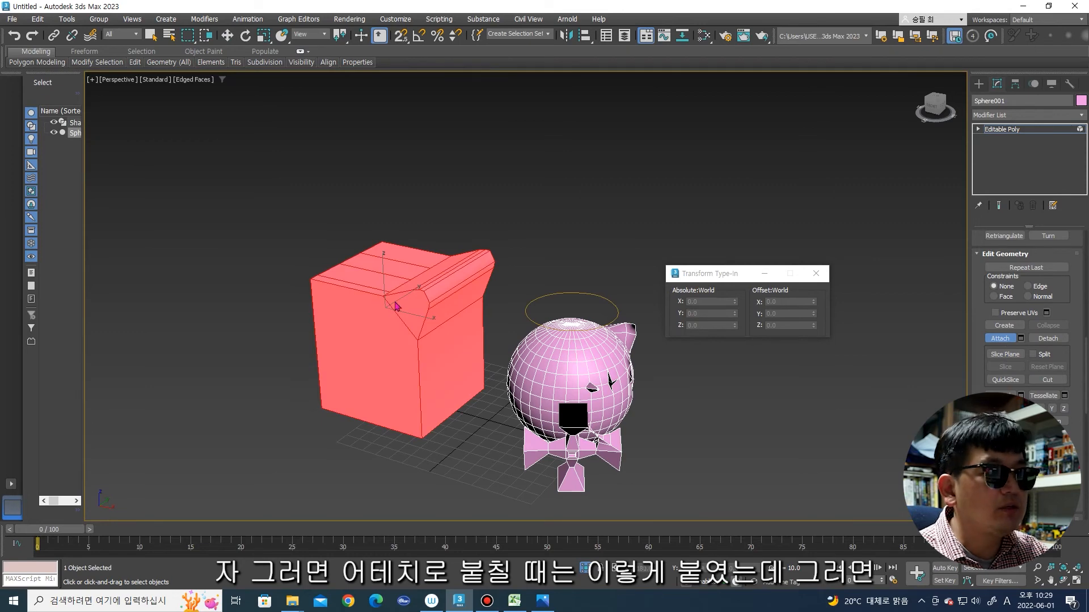
{"action": "scroll", "coordinate": [391, 309], "scroll_direction": "up", "scroll_amount": 4}
{"action": "scroll", "coordinate": [414, 317], "scroll_direction": "down", "scroll_amount": 2}
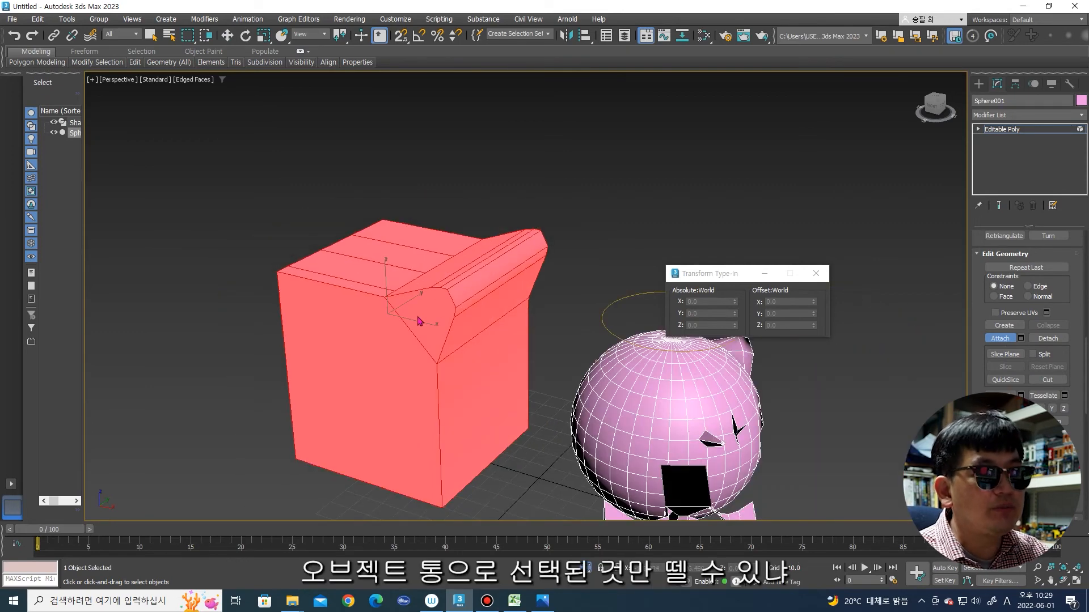
Step: Select the flat polygons on top of the box and detach them as Object001
{"action": "key", "text": "w"}
{"action": "key", "text": "4"}
{"action": "left_click", "coordinate": [364, 287]}
{"action": "left_click", "coordinate": [376, 276], "text": "ctrl"}
{"action": "left_click", "coordinate": [401, 258], "text": "ctrl"}
{"action": "left_click", "coordinate": [438, 232], "text": "ctrl"}
{"action": "scroll", "coordinate": [425, 246], "scroll_direction": "up", "scroll_amount": 3}
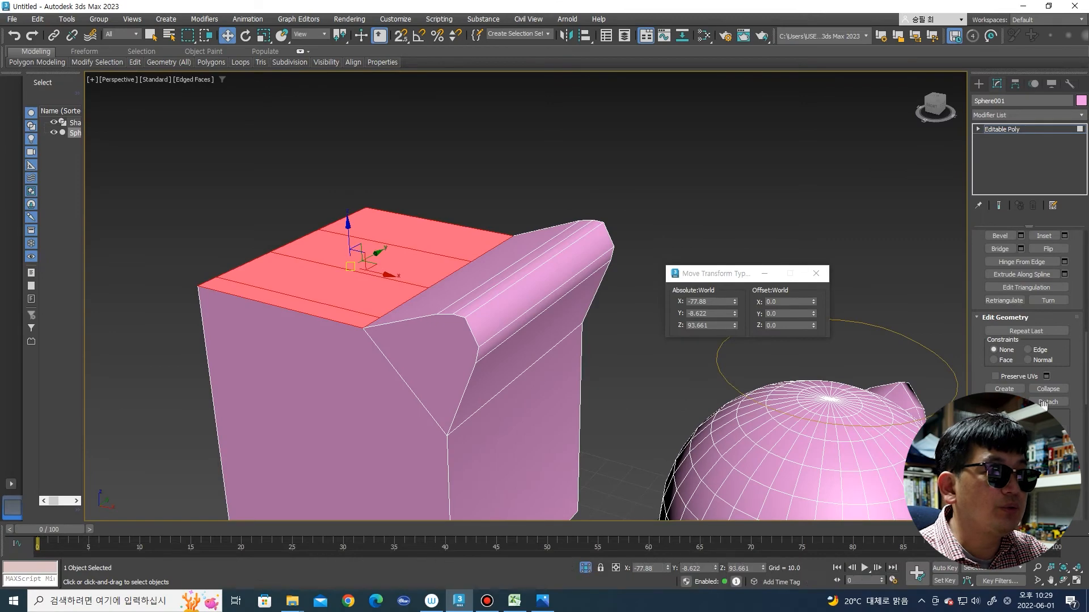
{"action": "left_click", "coordinate": [1047, 402]}
{"action": "left_click", "coordinate": [584, 303]}
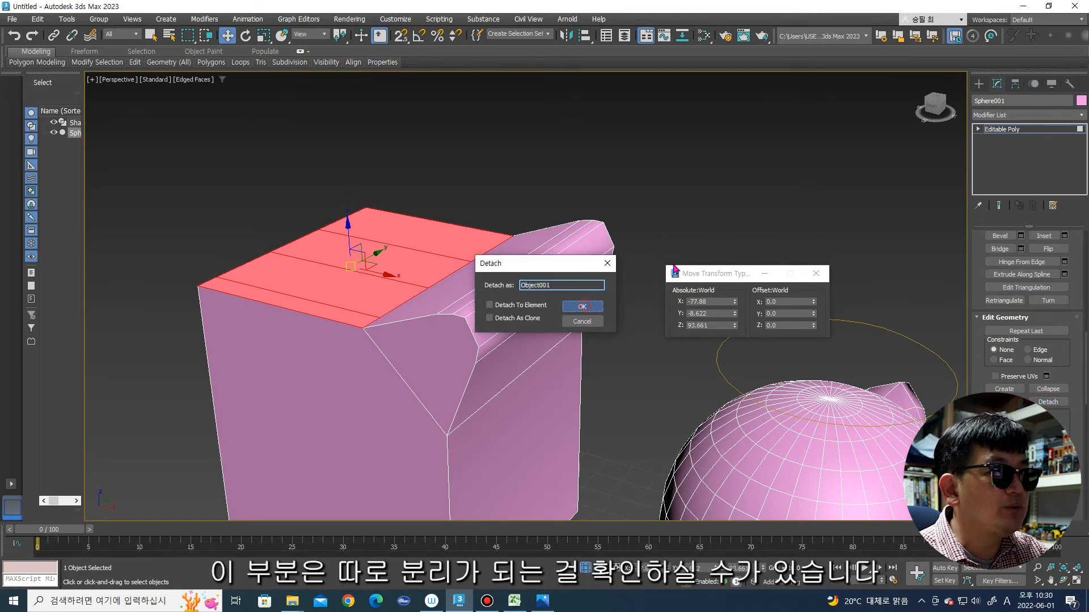
Step: Select the detached top surface, move it straight up well above the box, and clear the selection
{"action": "left_click", "coordinate": [978, 84]}
{"action": "left_click", "coordinate": [357, 260]}
{"action": "scroll", "coordinate": [357, 259], "scroll_direction": "down", "scroll_amount": 5}
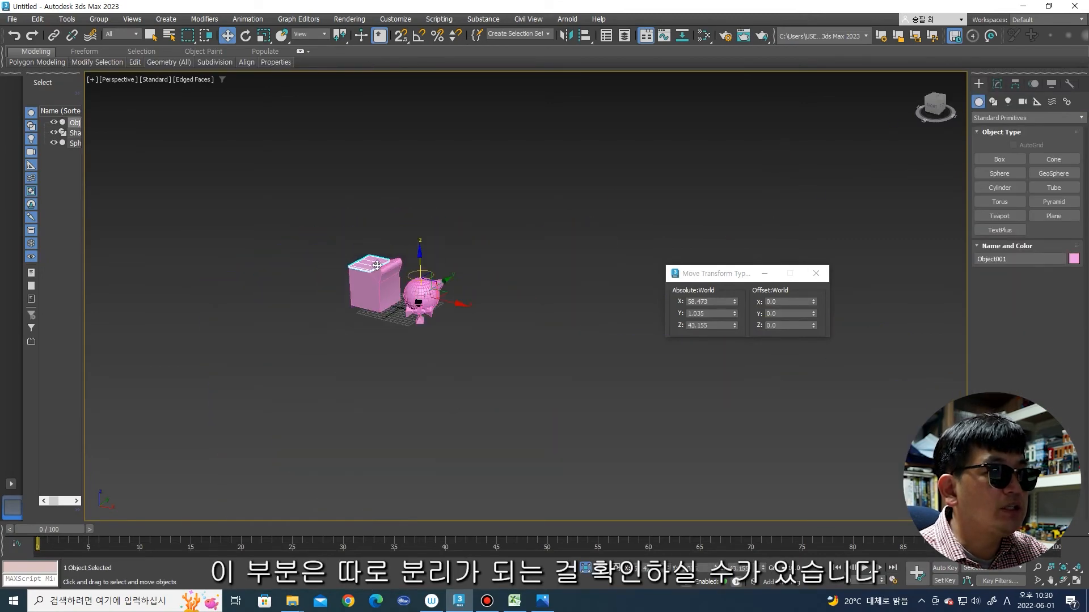
{"action": "scroll", "coordinate": [376, 266], "scroll_direction": "up", "scroll_amount": 2}
{"action": "left_click_drag", "start_coordinate": [444, 272], "coordinate": [445, 198]}
{"action": "left_click", "coordinate": [518, 317]}
Step: Select the combined box-and-sphere object and return to editing it at polygon level
{"action": "scroll", "coordinate": [405, 291], "scroll_direction": "up", "scroll_amount": 4}
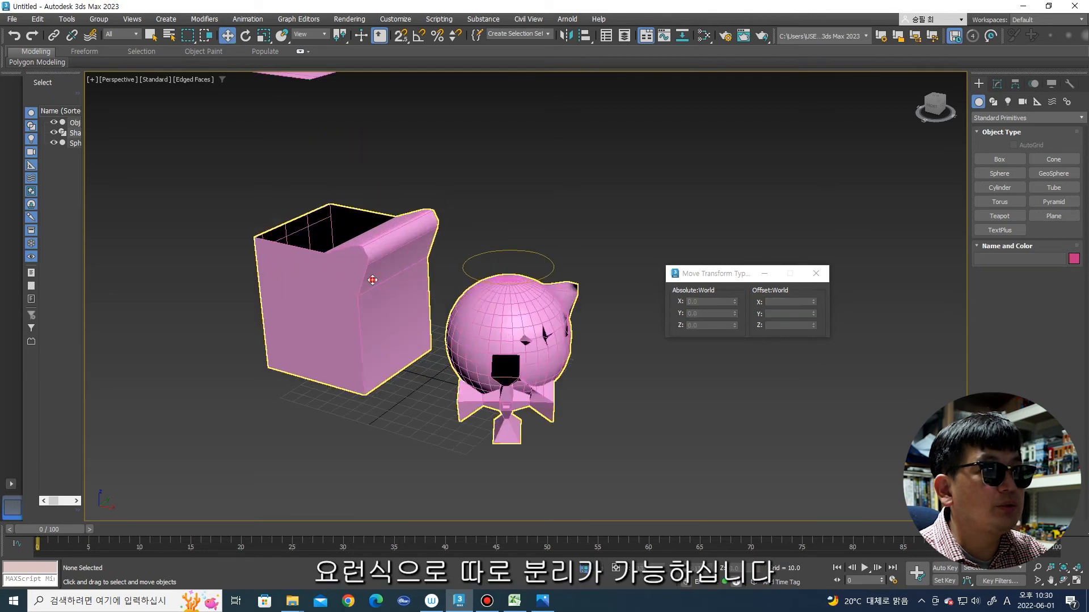
{"action": "left_click", "coordinate": [372, 280]}
{"action": "left_click", "coordinate": [997, 84]}
{"action": "scroll", "coordinate": [1062, 289], "scroll_direction": "down", "scroll_amount": 5}
{"action": "scroll", "coordinate": [1055, 386], "scroll_direction": "up", "scroll_amount": 5}
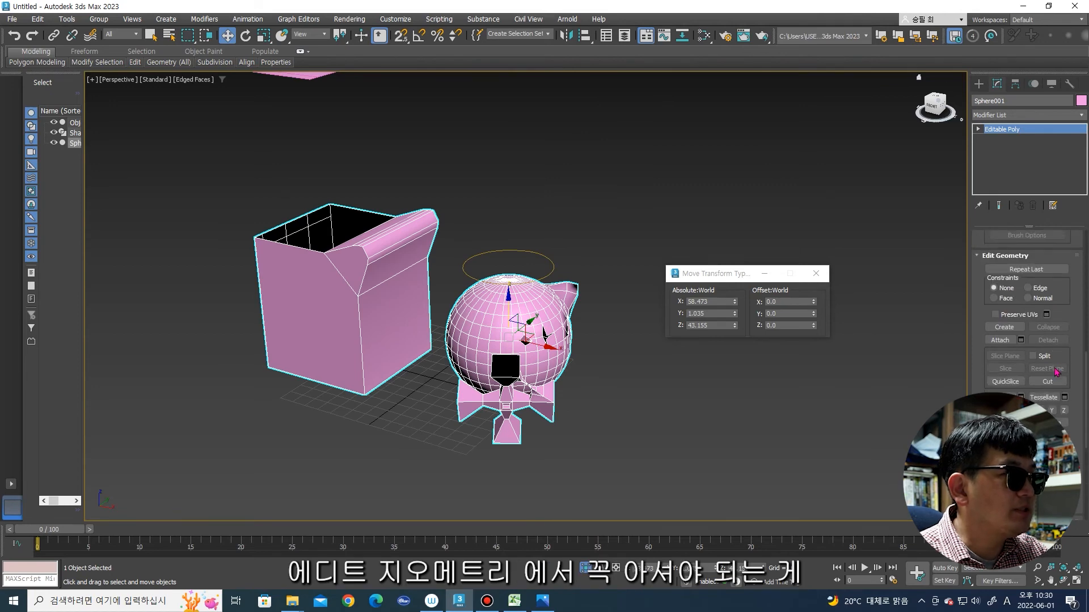
{"action": "key", "text": "4"}
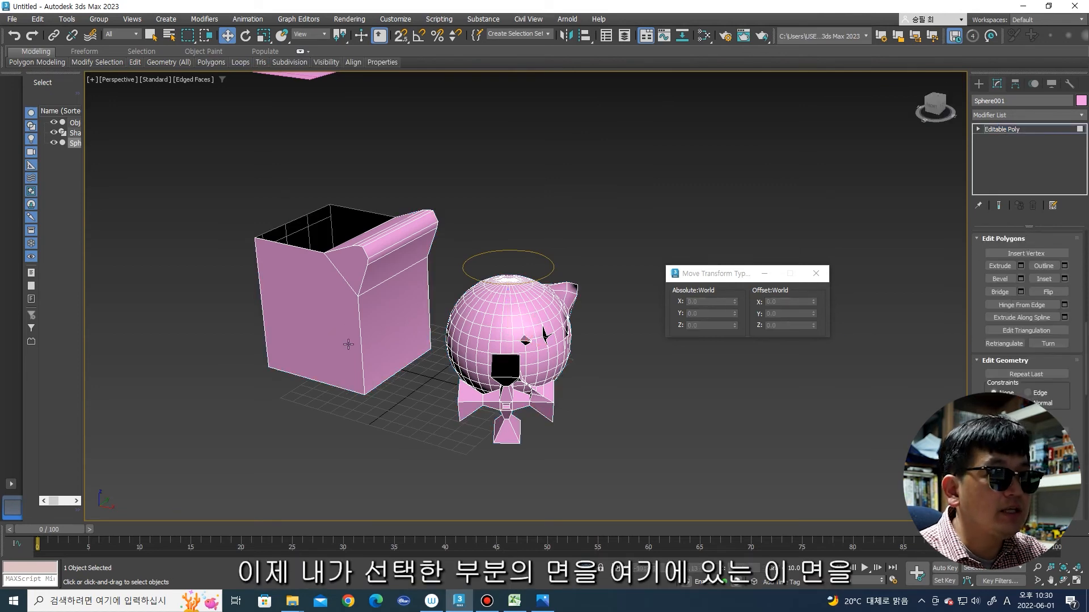
Step: Select one polygon on the front of the sphere and view it close up
{"action": "left_click", "coordinate": [403, 343]}
{"action": "scroll", "coordinate": [424, 313], "scroll_direction": "up", "scroll_amount": 6}
{"action": "left_click", "coordinate": [416, 314]}
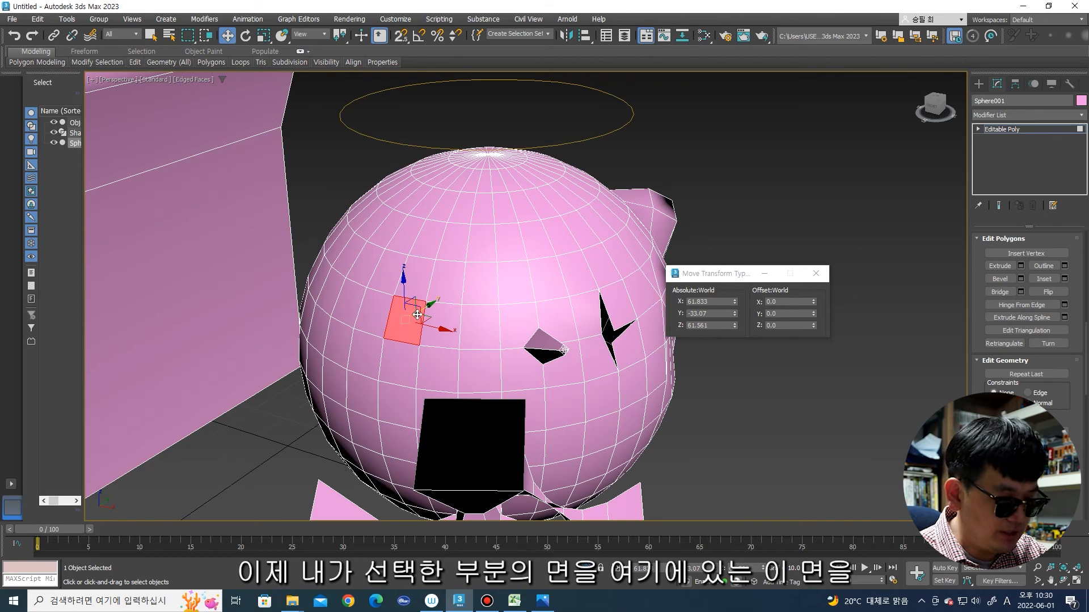
{"action": "middle_click_drag", "start_coordinate": [410, 315], "coordinate": [448, 311], "text": "alt"}
{"action": "scroll", "coordinate": [443, 309], "scroll_direction": "up", "scroll_amount": 5}
{"action": "key", "text": "ctrl+1"}
{"action": "left_click", "coordinate": [442, 309]}
{"action": "left_click_drag", "start_coordinate": [475, 229], "coordinate": [347, 417]}
{"action": "left_click_drag", "start_coordinate": [321, 304], "coordinate": [474, 426]}
{"action": "key", "text": "Escape"}
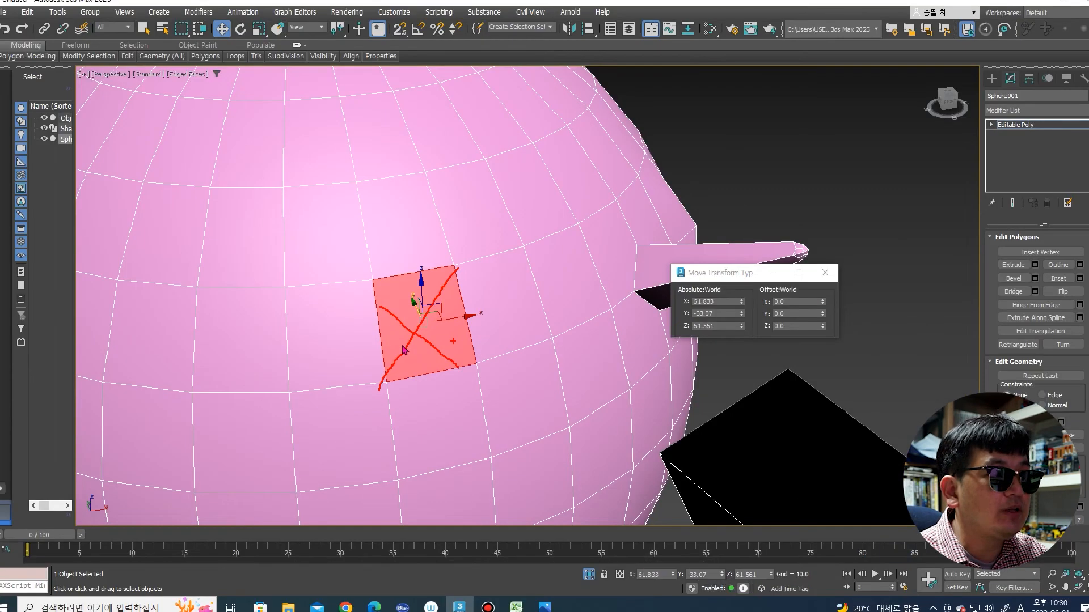
Step: Open the Tessellate settings for the selected sphere polygon
{"action": "scroll", "coordinate": [1020, 341], "scroll_direction": "down", "scroll_amount": 3}
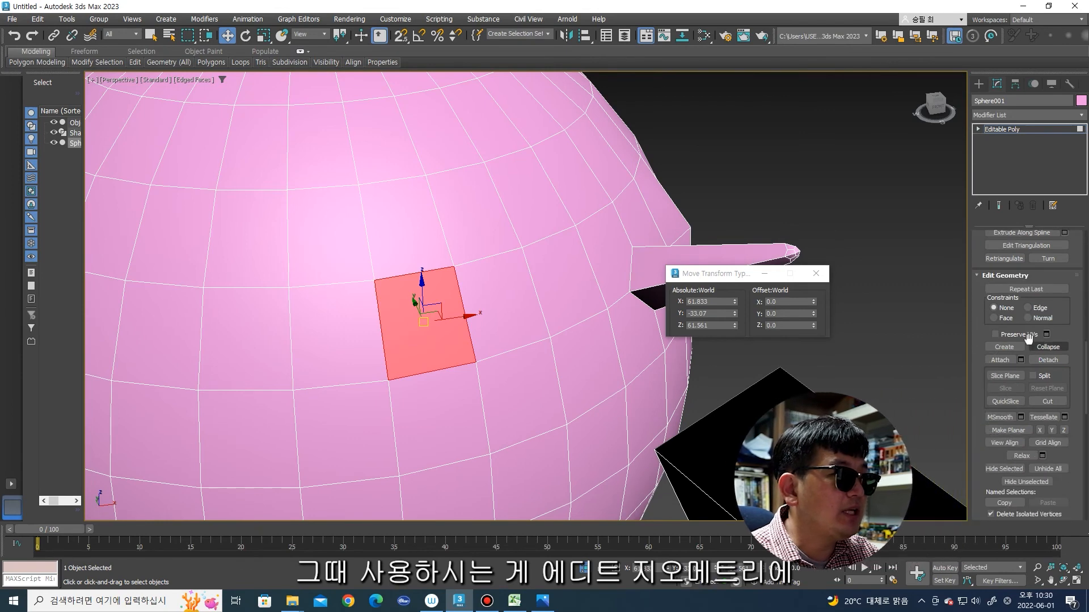
{"action": "key", "text": "ctrl+1"}
{"action": "left_click", "coordinate": [1053, 287]}
{"action": "mouse_move", "coordinate": [994, 280]}
{"action": "left_mouse_down"}
{"action": "mouse_move", "coordinate": [935, 207]}
{"action": "mouse_move", "coordinate": [978, 269]}
{"action": "left_mouse_up"}
{"action": "left_click_drag", "start_coordinate": [1035, 517], "coordinate": [1059, 558]}
{"action": "key", "text": "Escape"}
{"action": "left_click", "coordinate": [1065, 417]}
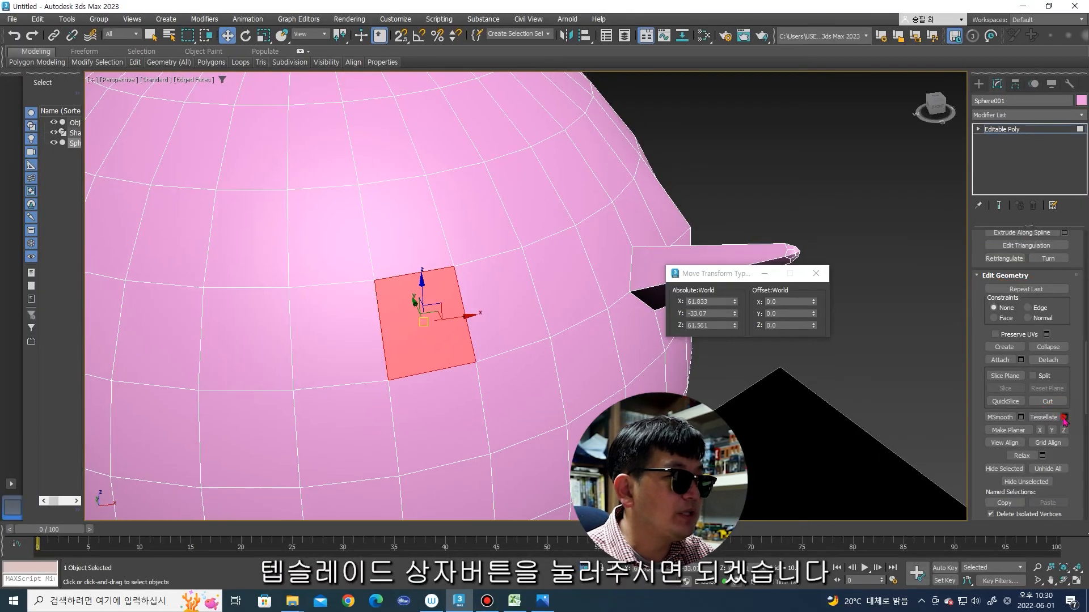
{"action": "key", "text": "ctrl+1"}
{"action": "left_click", "coordinate": [543, 301]}
{"action": "mouse_move", "coordinate": [551, 324]}
{"action": "left_mouse_down"}
{"action": "mouse_move", "coordinate": [491, 308]}
{"action": "mouse_move", "coordinate": [553, 322]}
{"action": "left_mouse_up"}
{"action": "key", "text": "Escape"}
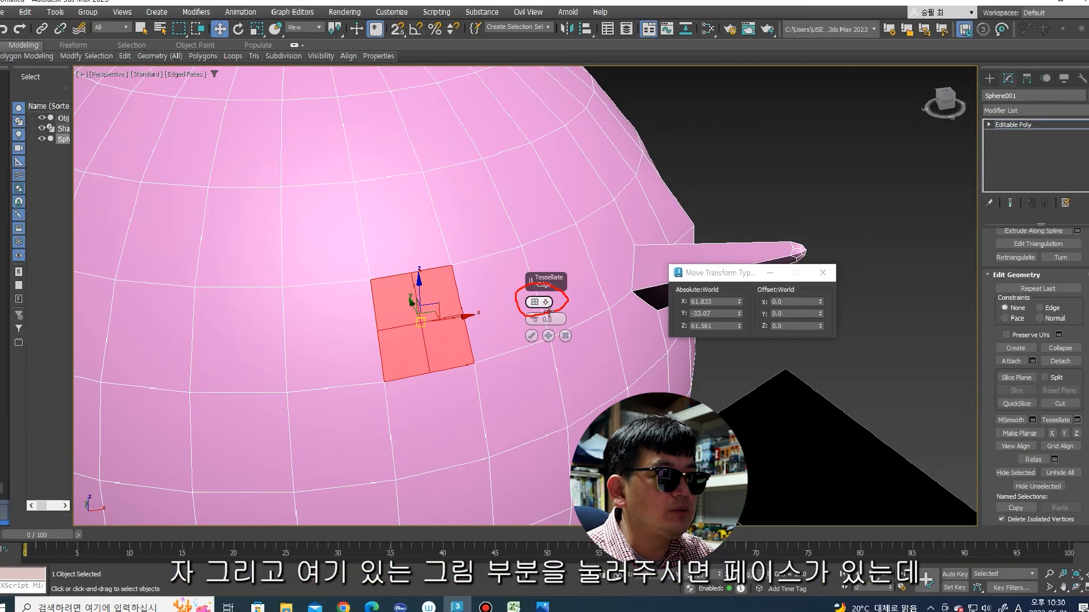
Step: Switch the polygon's tessellation type to Face
{"action": "left_click", "coordinate": [545, 302]}
{"action": "left_click", "coordinate": [570, 327]}
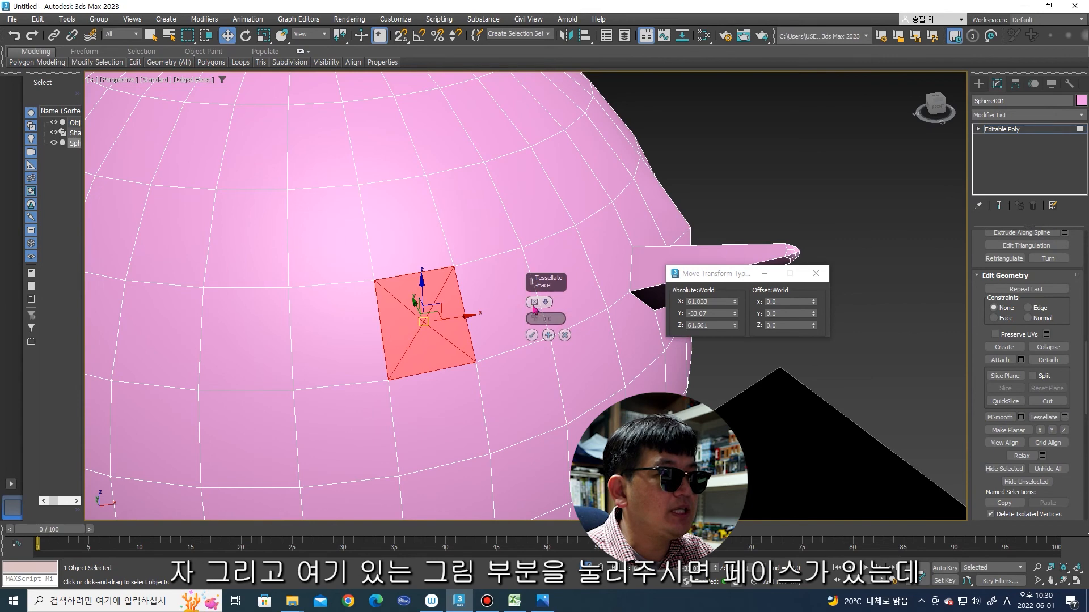
{"action": "key", "text": "ctrl+1"}
{"action": "left_click_drag", "start_coordinate": [567, 281], "coordinate": [508, 285]}
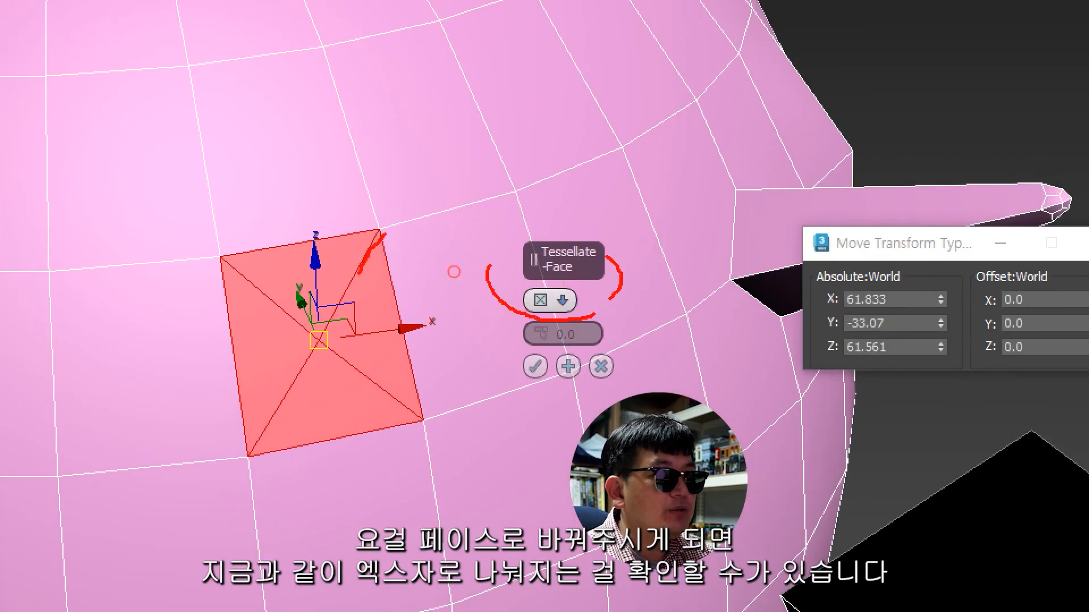
{"action": "left_click_drag", "start_coordinate": [383, 232], "coordinate": [211, 478]}
{"action": "left_click_drag", "start_coordinate": [190, 253], "coordinate": [420, 419]}
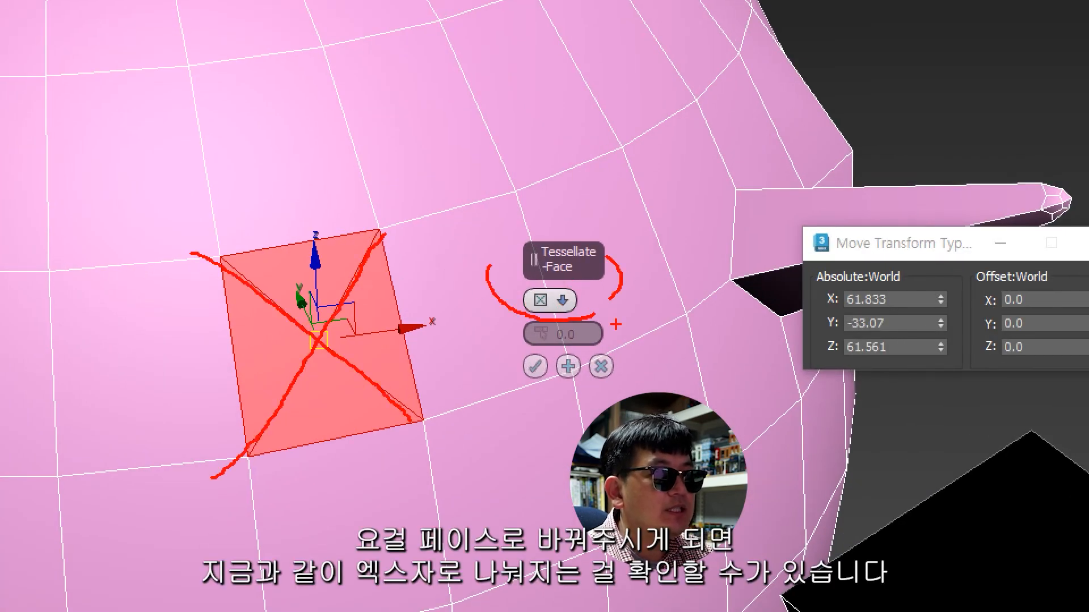
{"action": "key", "text": "Escape"}
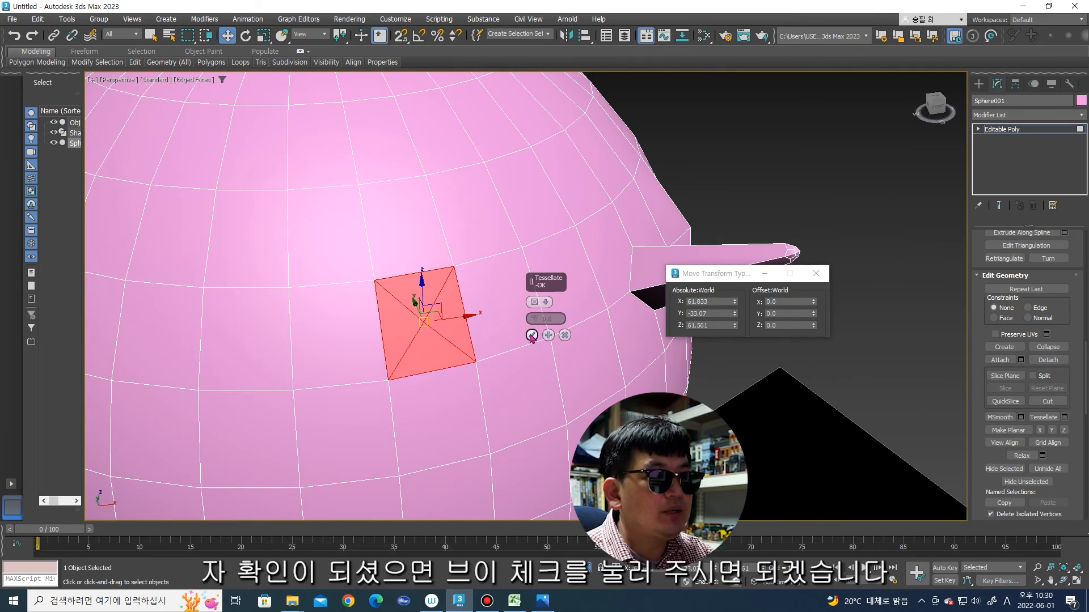
Step: Apply the Face tessellation to the selected sphere polygon and clear the polygon selection
{"action": "left_click", "coordinate": [531, 335]}
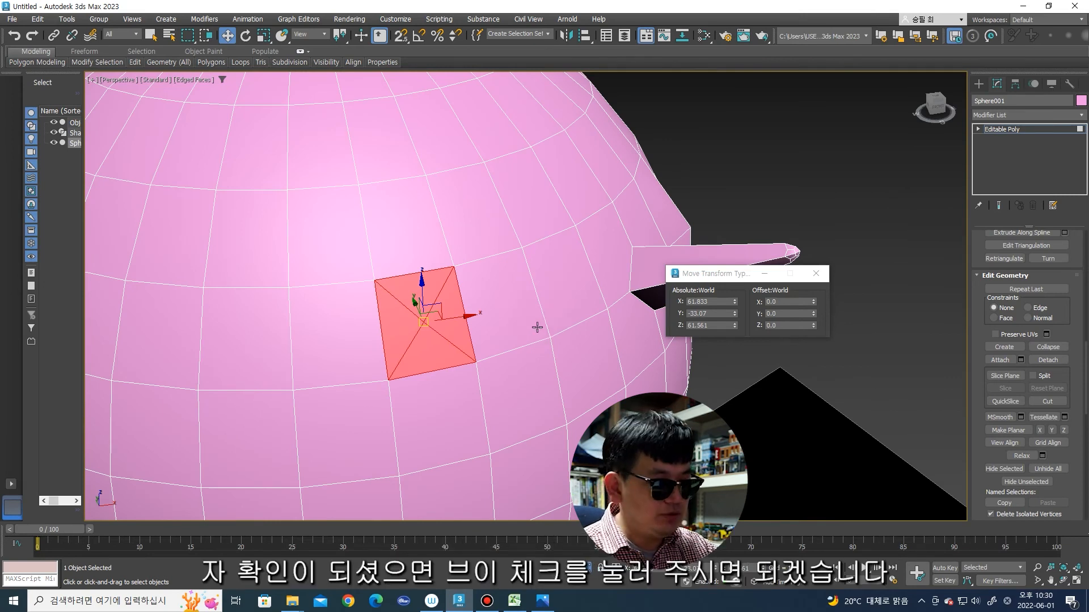
{"action": "left_click", "coordinate": [828, 190]}
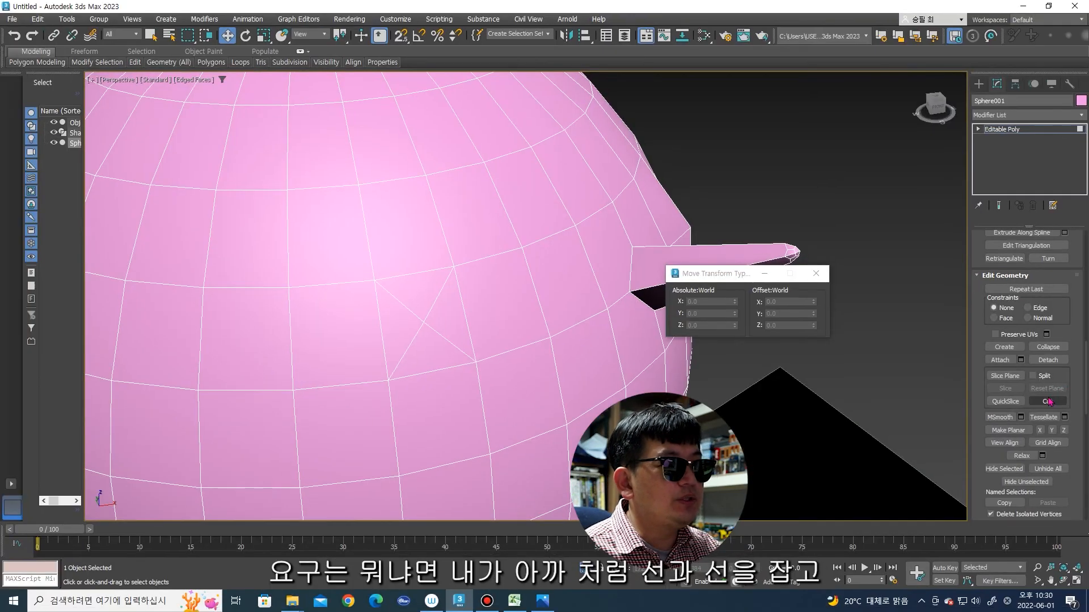
Step: Cut a free-form stepped path of new edges across the front of the sphere, rising from the lower front towards the upper side
{"action": "left_click", "coordinate": [1006, 398]}
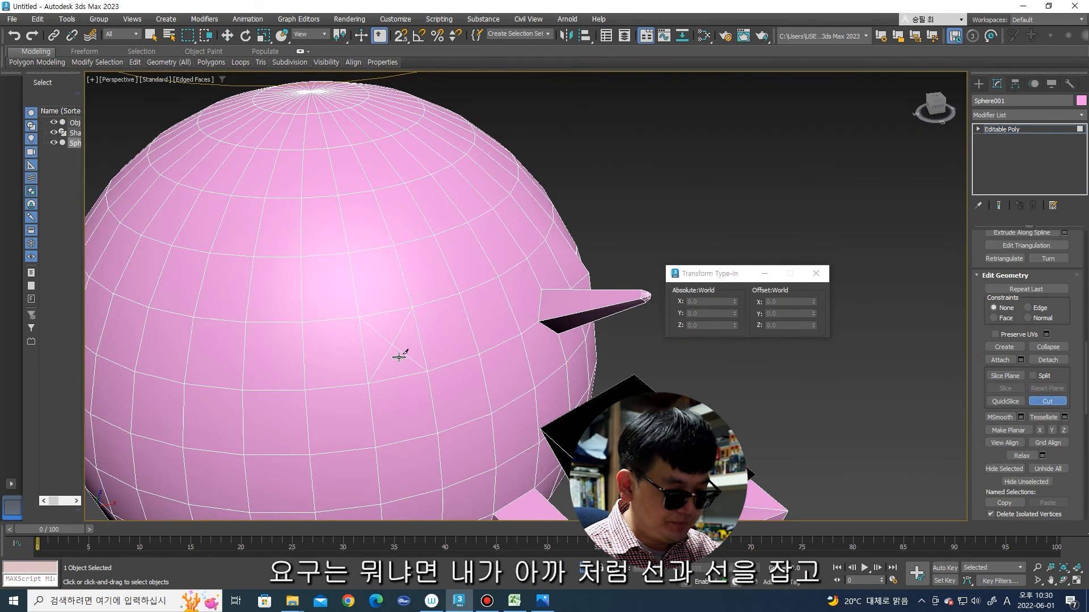
{"action": "scroll", "coordinate": [399, 358], "scroll_direction": "down", "scroll_amount": 2}
{"action": "middle_click_drag", "start_coordinate": [402, 352], "coordinate": [367, 352], "text": "alt"}
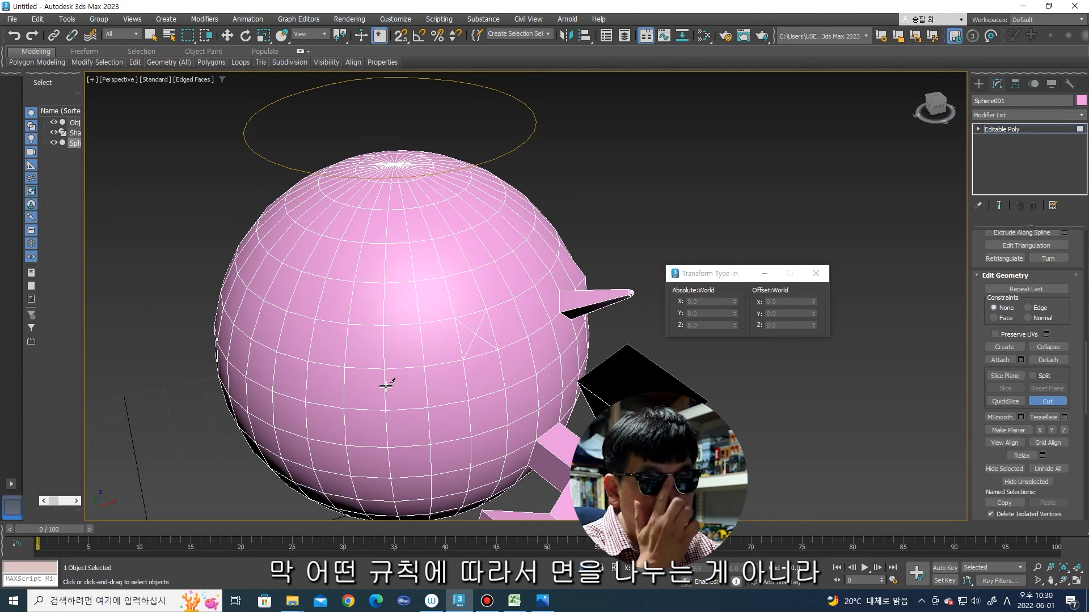
{"action": "left_click", "coordinate": [359, 391]}
{"action": "left_click", "coordinate": [357, 349]}
{"action": "left_click", "coordinate": [400, 309]}
{"action": "left_click", "coordinate": [449, 300]}
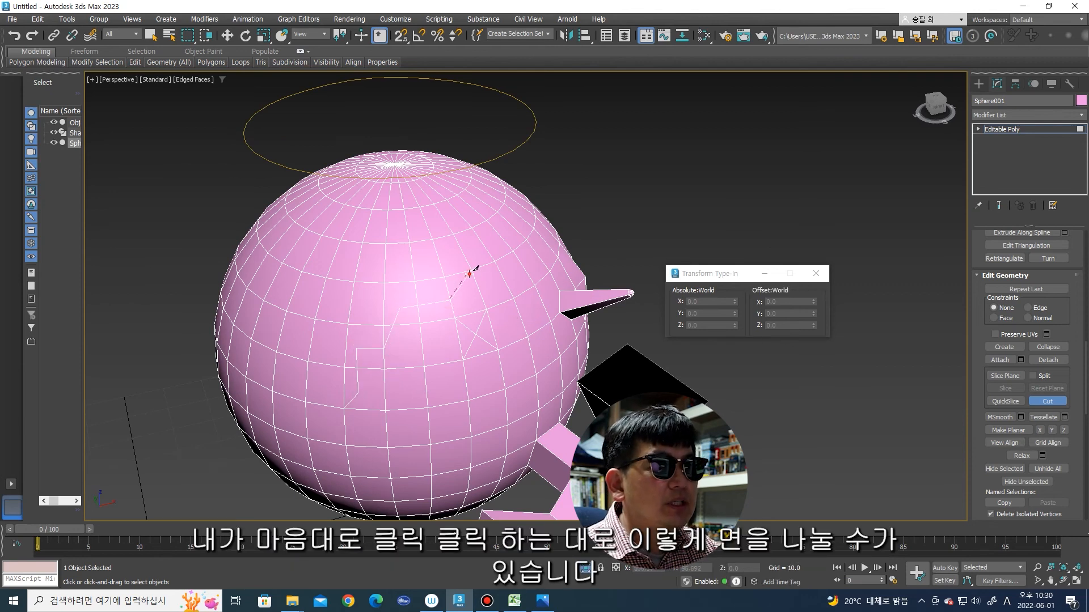
{"action": "left_click", "coordinate": [550, 242]}
{"action": "right_click", "coordinate": [582, 221]}
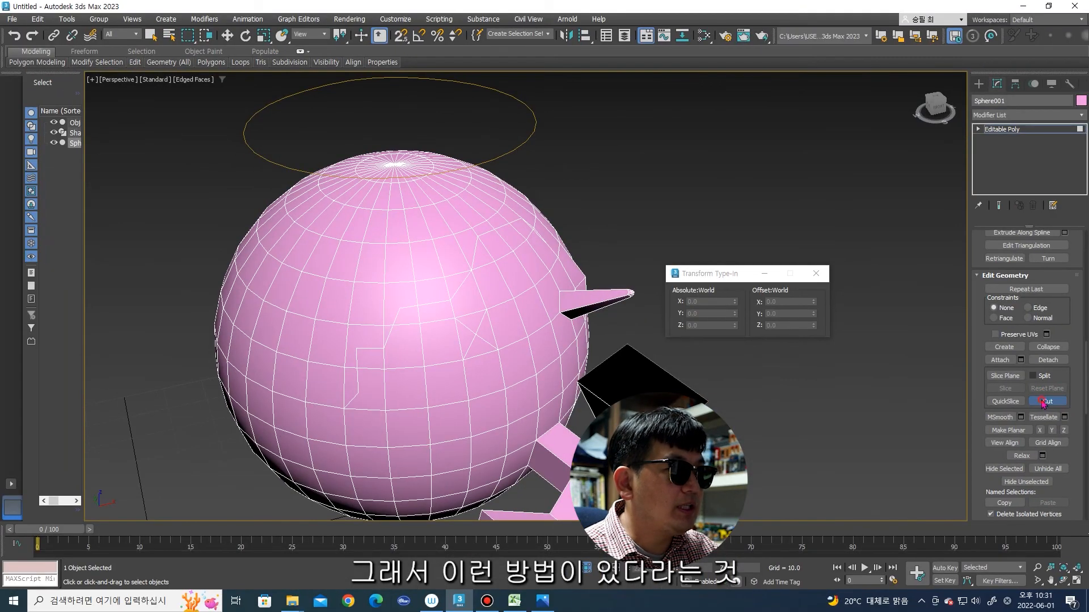
{"action": "left_click", "coordinate": [925, 414]}
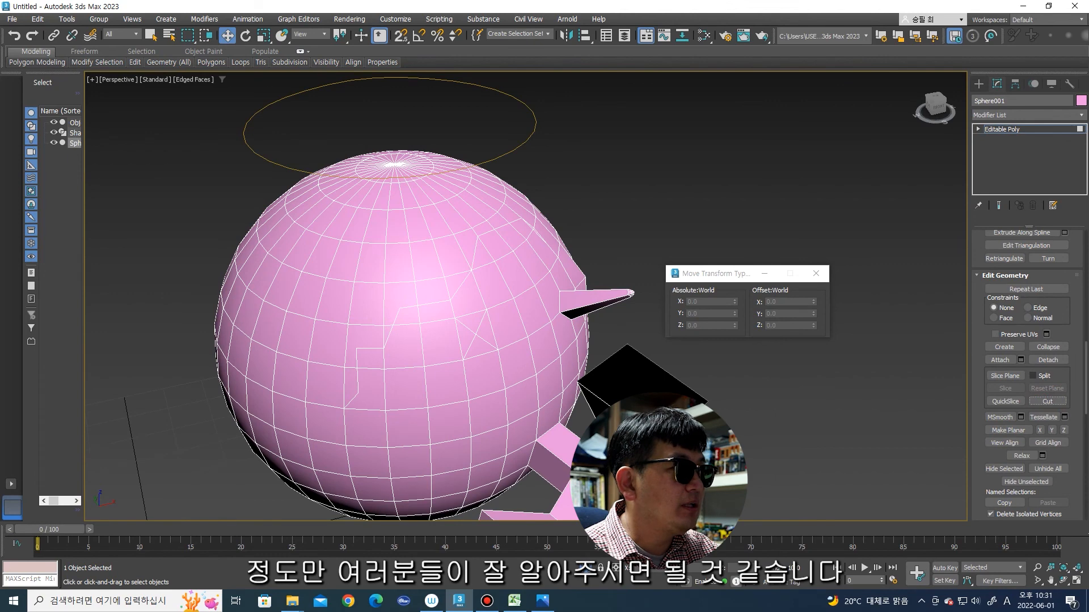
Step: Look through the polygon-level settings from Edit Geometry to the smoothing groups and back to Selection, and view the box and sphere together
{"action": "left_click_drag", "start_coordinate": [1085, 350], "coordinate": [1085, 401]}
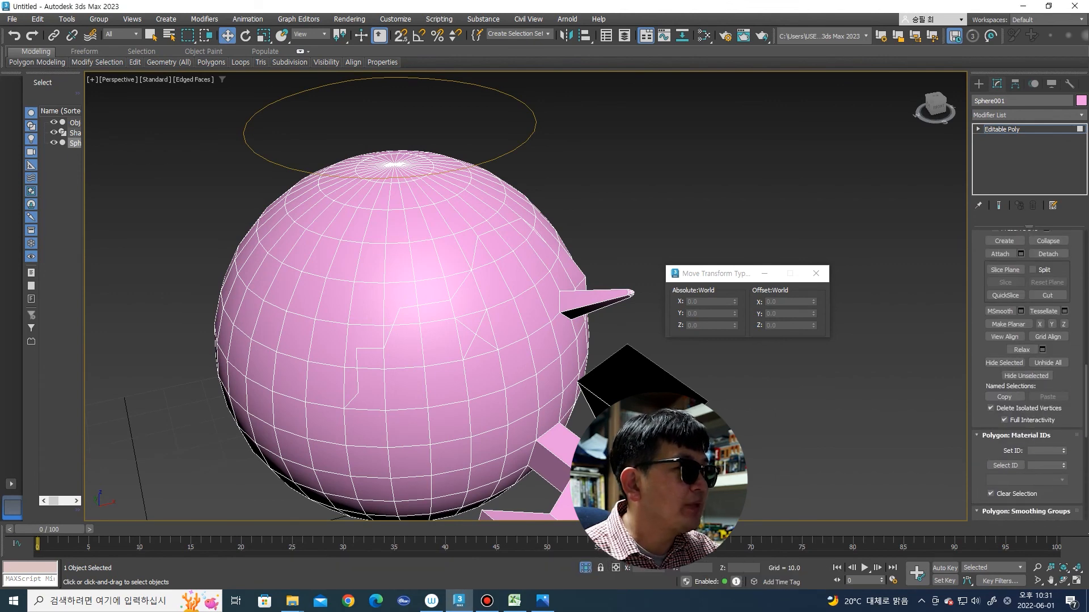
{"action": "scroll", "coordinate": [1027, 374], "scroll_direction": "down", "scroll_amount": 5}
{"action": "scroll", "coordinate": [1028, 374], "scroll_direction": "down", "scroll_amount": 15}
{"action": "scroll", "coordinate": [1084, 406], "scroll_direction": "up", "scroll_amount": 8}
{"action": "scroll", "coordinate": [1085, 406], "scroll_direction": "up", "scroll_amount": 10}
{"action": "scroll", "coordinate": [1079, 389], "scroll_direction": "down", "scroll_amount": 5}
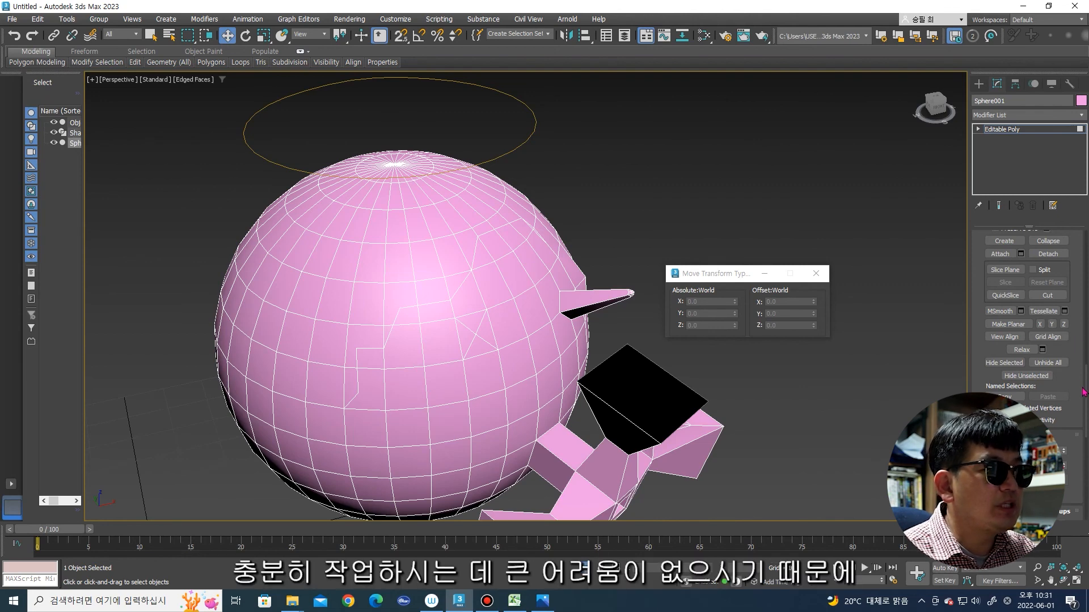
{"action": "scroll", "coordinate": [1078, 392], "scroll_direction": "up", "scroll_amount": 10}
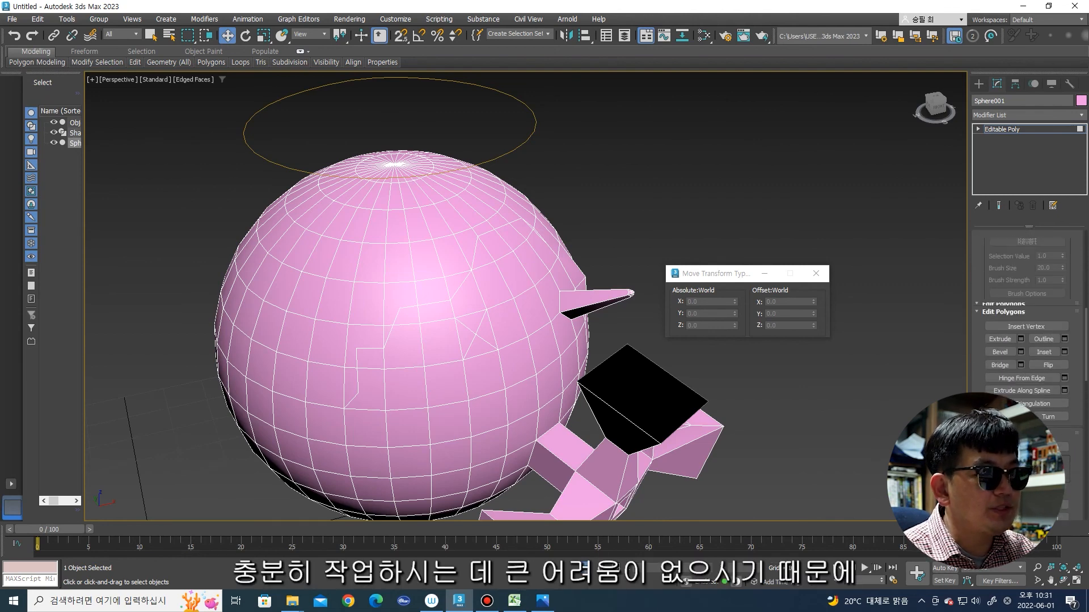
{"action": "scroll", "coordinate": [1027, 283], "scroll_direction": "up", "scroll_amount": 3}
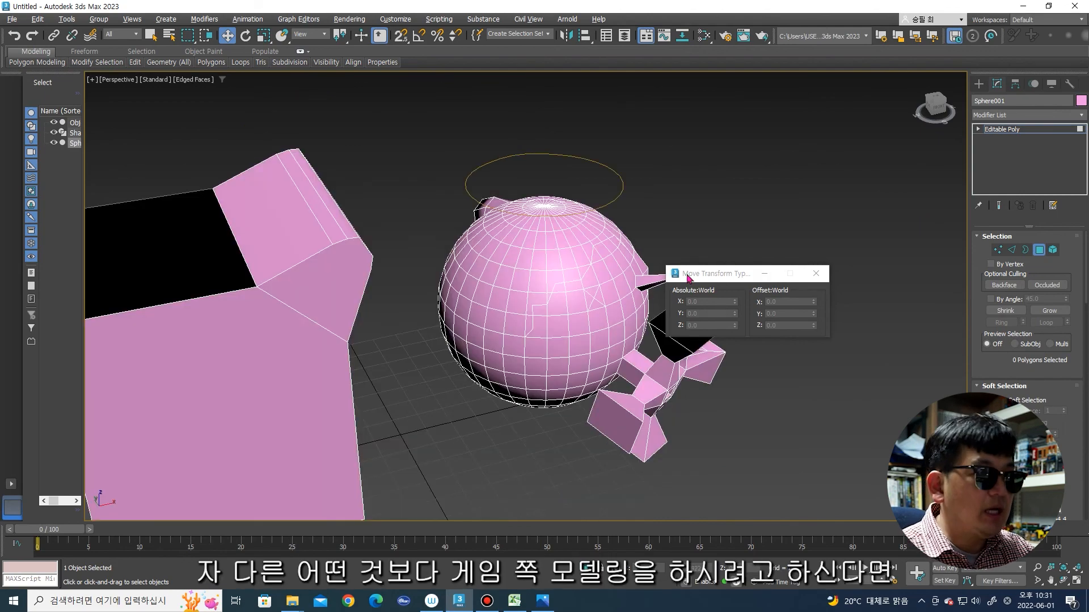
{"action": "middle_click_drag", "start_coordinate": [608, 266], "coordinate": [556, 271], "text": "alt"}
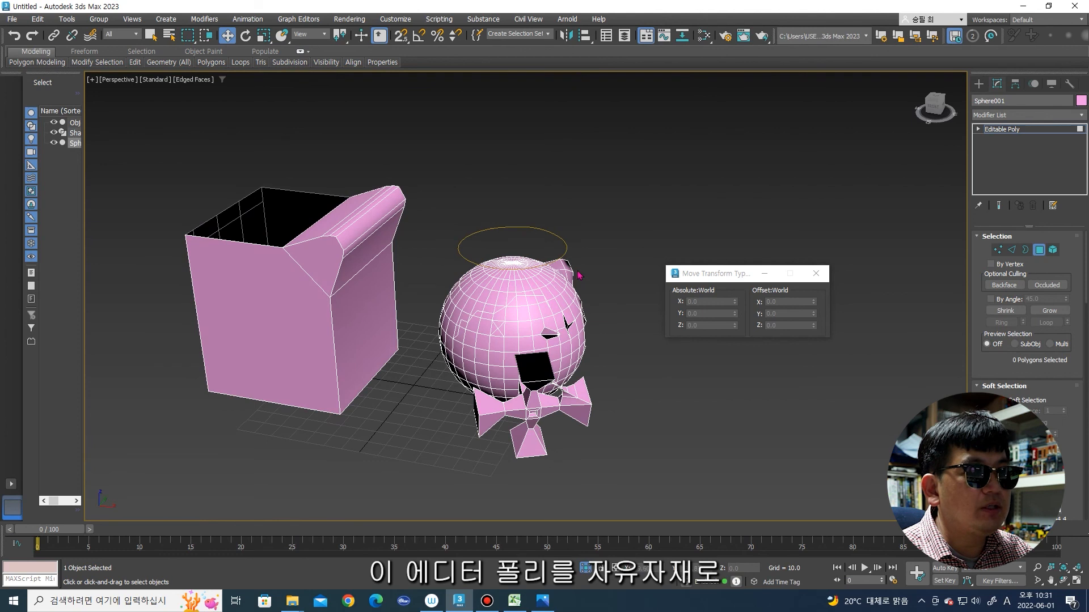